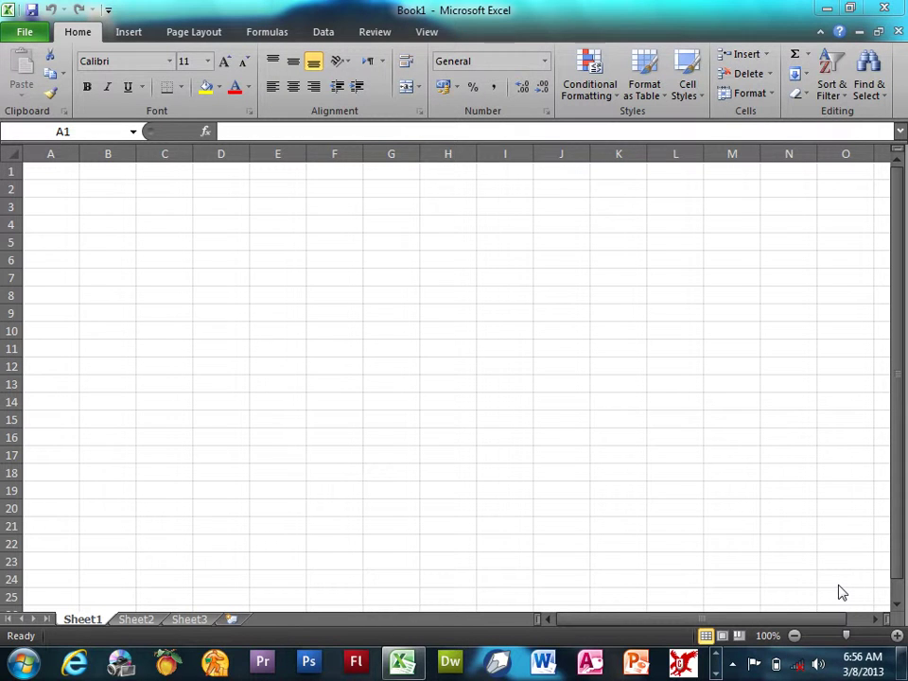
- Select cell A1 on the empty Sheet1 and show the Insert ribbon
click(223, 225)
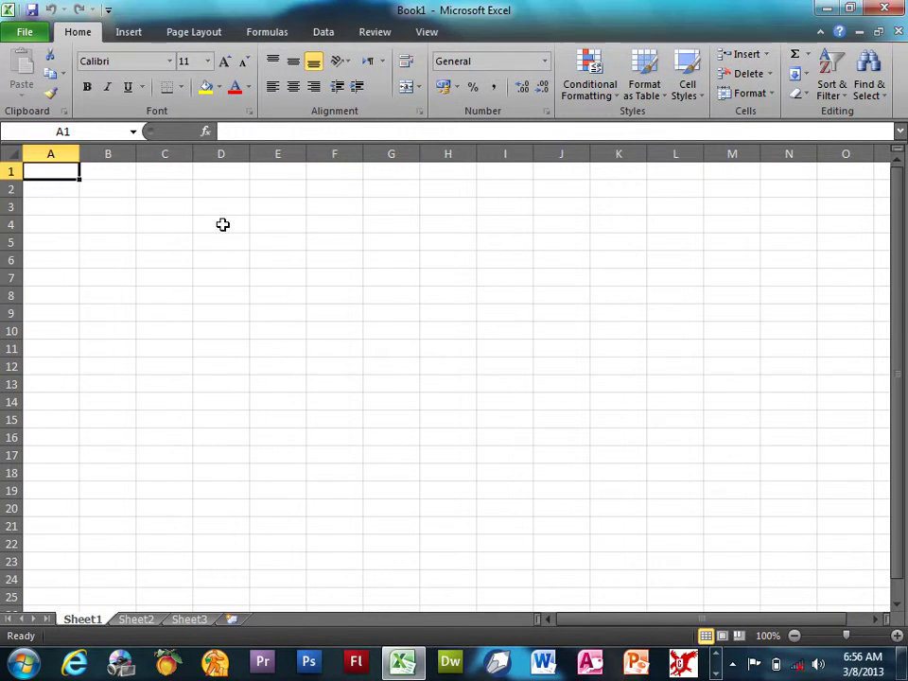
click(94, 173)
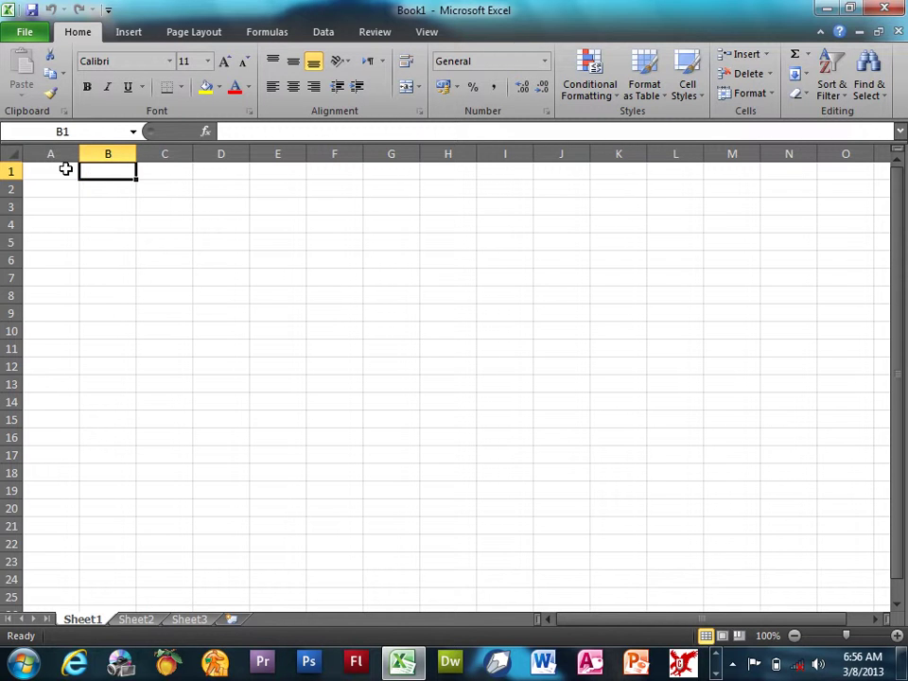
click(68, 169)
click(124, 35)
click(87, 33)
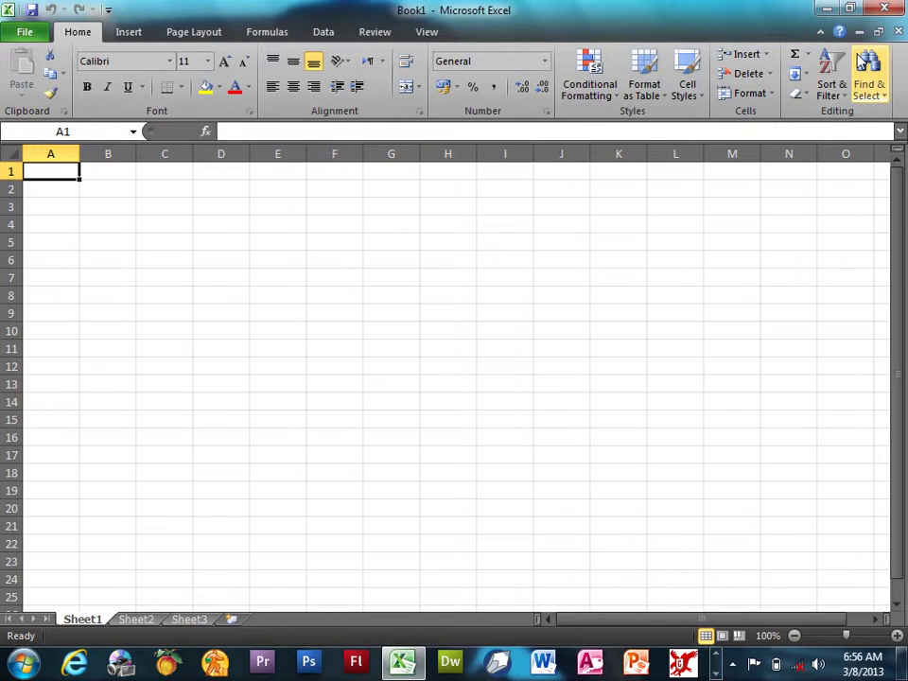
click(130, 31)
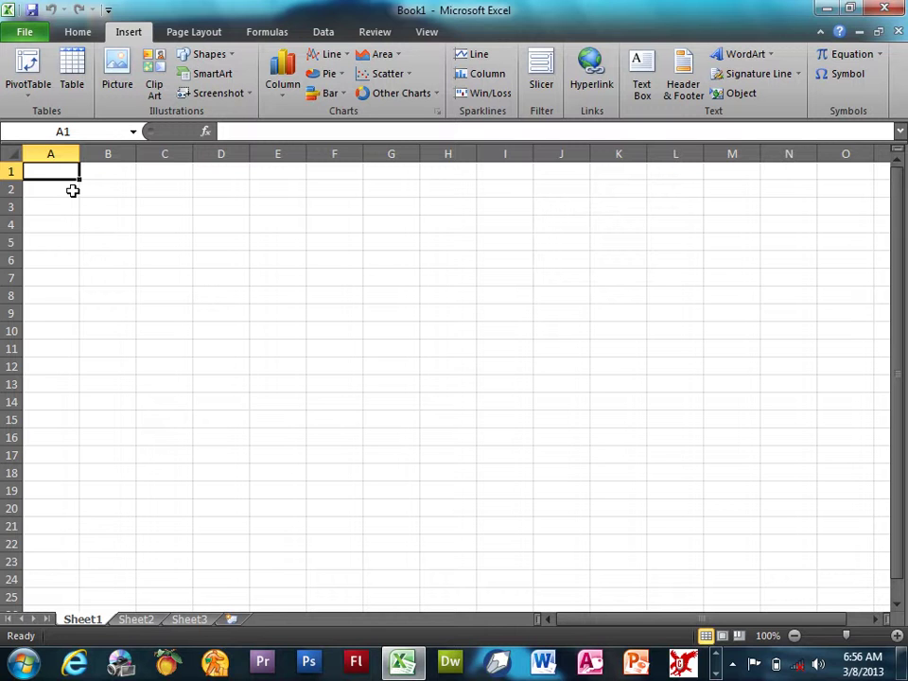
- Enter the headers Item, Price, Cost and NetCost across A1:D1
text(Item)
key(Tab)
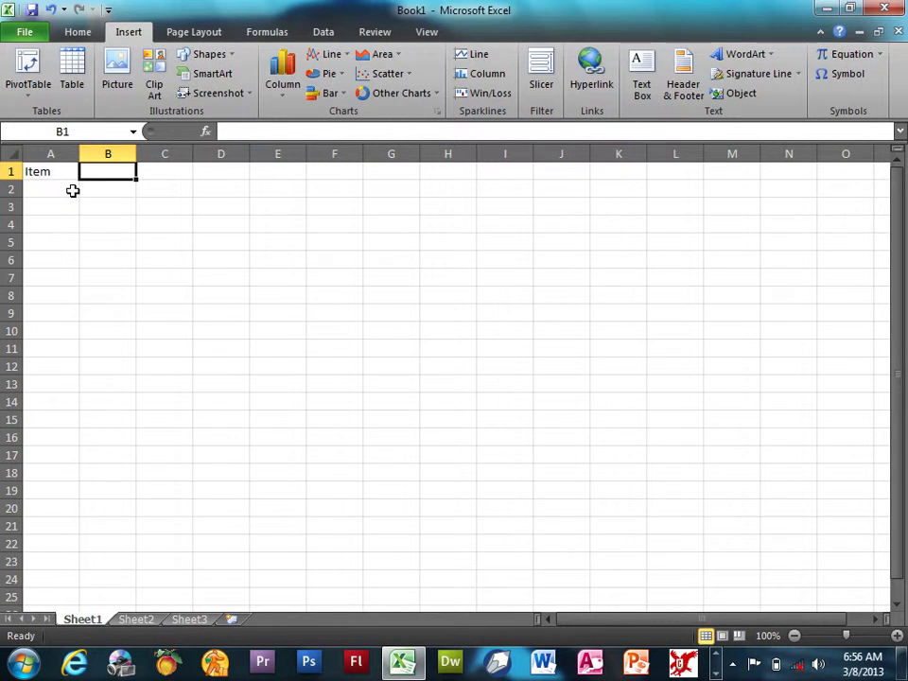
text(Price)
key(Tab)
text(Cost)
key(Tab)
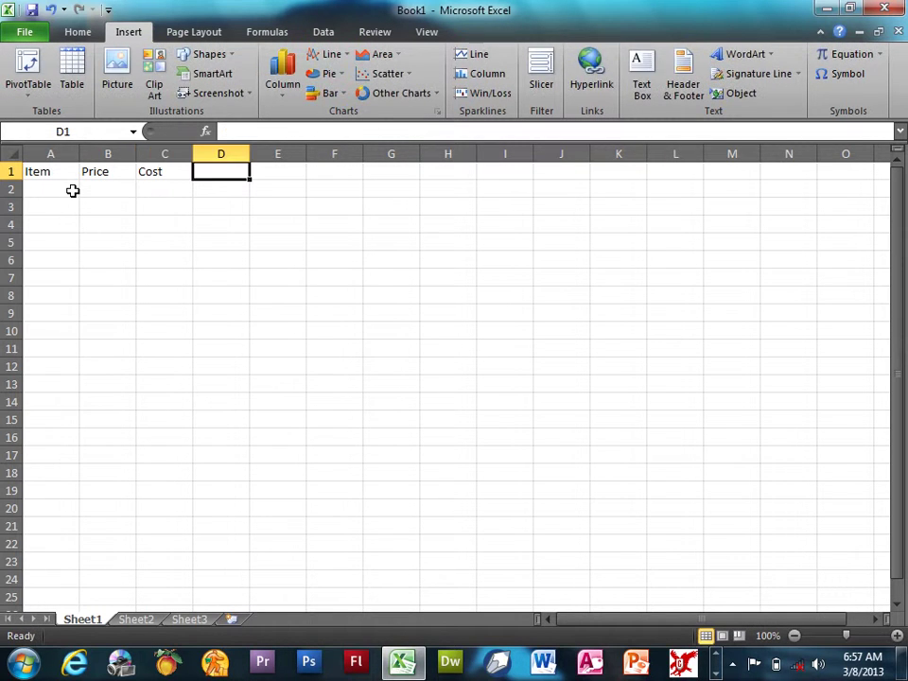
text(NetCost)
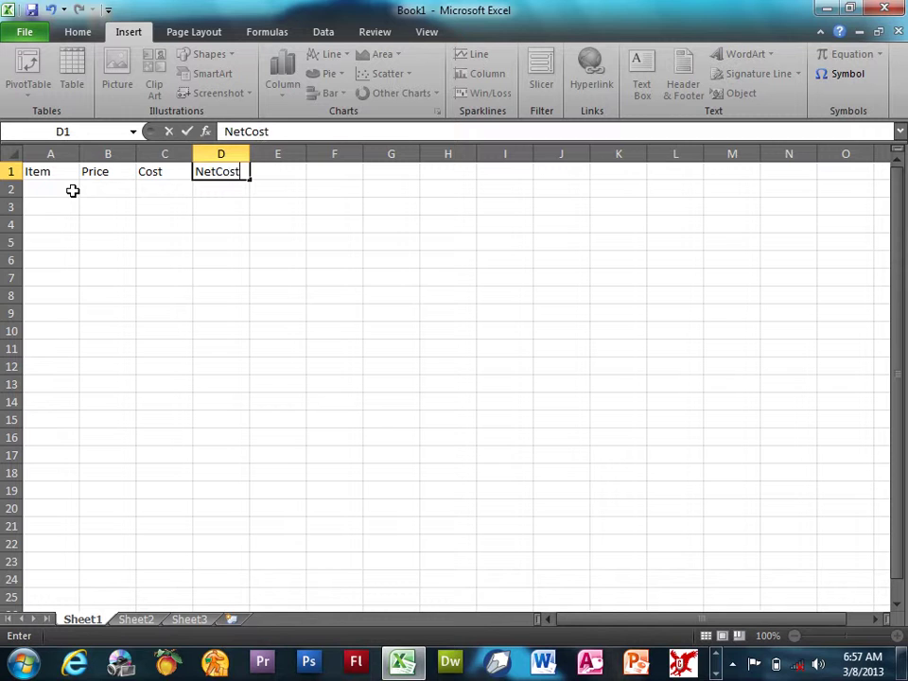
key(Return)
- List the items CPU, Monitor and Speaker in A2:A4
text(W)
key(BackSpace)
text(CPU)
key(Return)
text(Monitor)
key(Return)
text(SSp)
key(BackSpace)
key(BackSpace)
text(peaker)
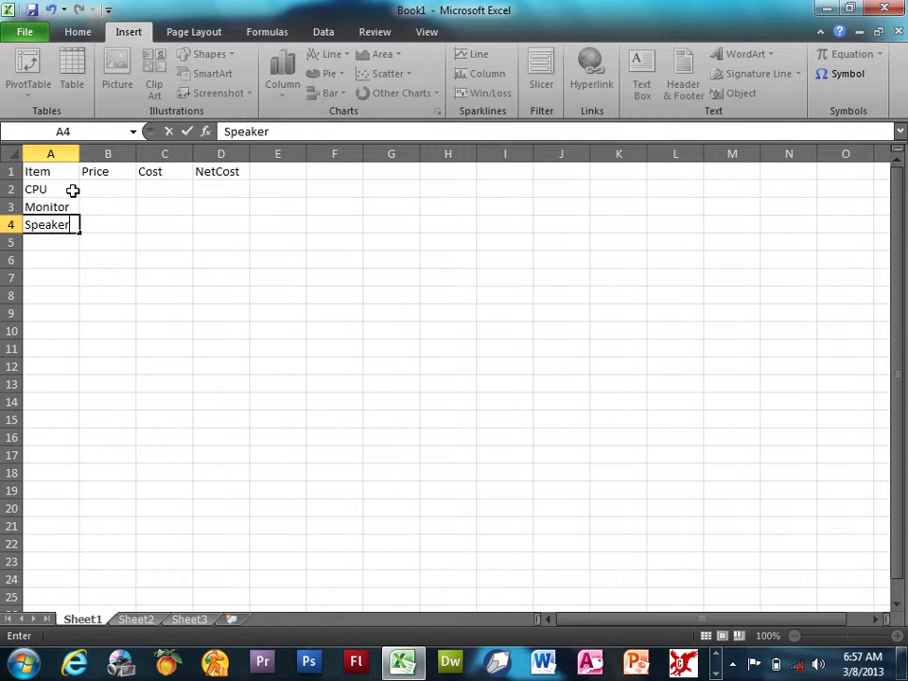
key(Tab)
- Enter the prices 3000, 2500 and 200 in B2:B4
key(Up)
key(Right)
key(Up)
key(Up)
key(Left)
key(Down)
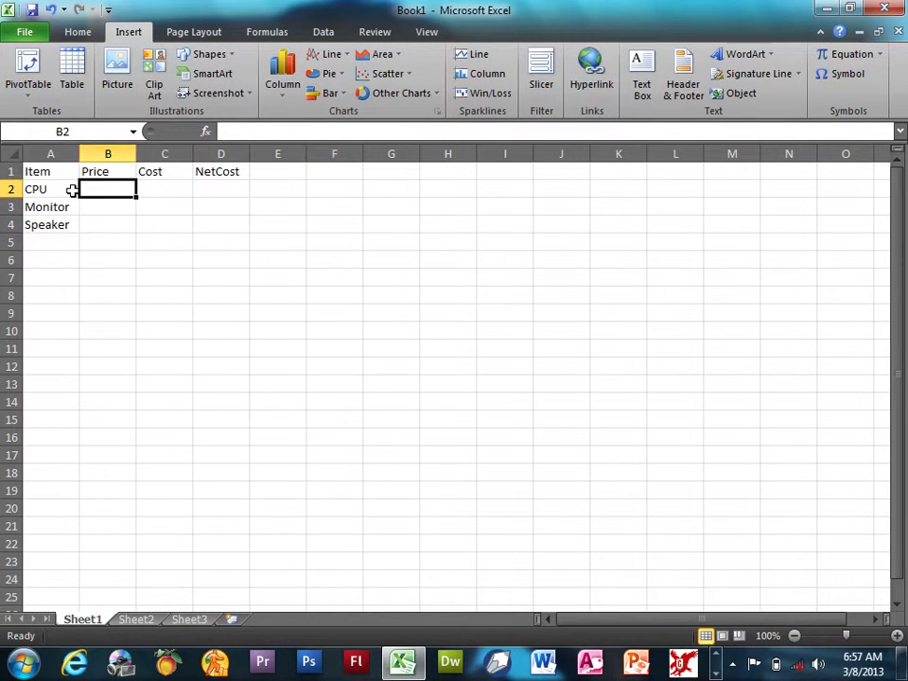
text(3000)
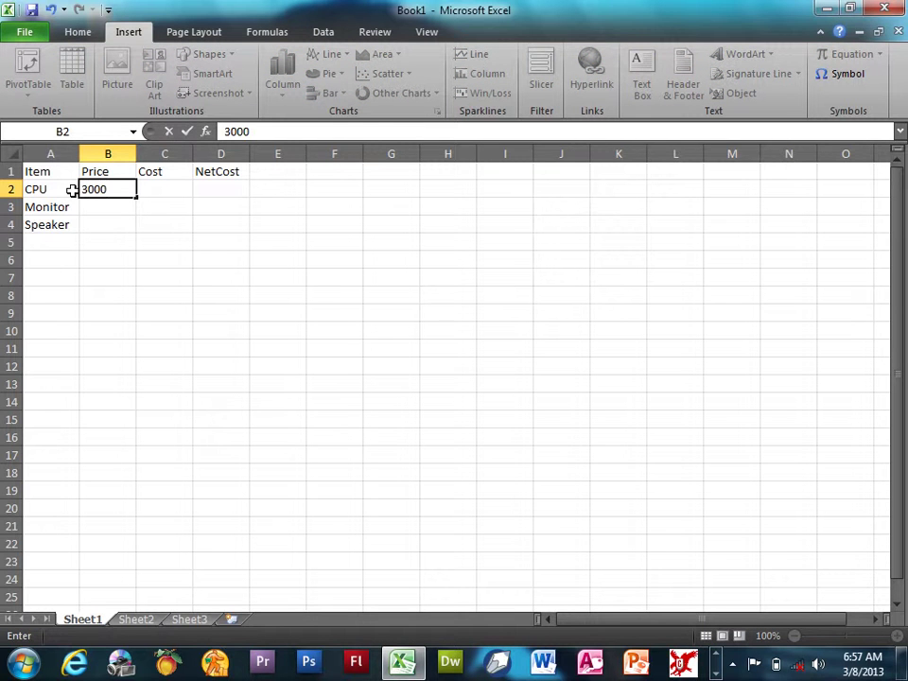
key(Return)
text(2500)
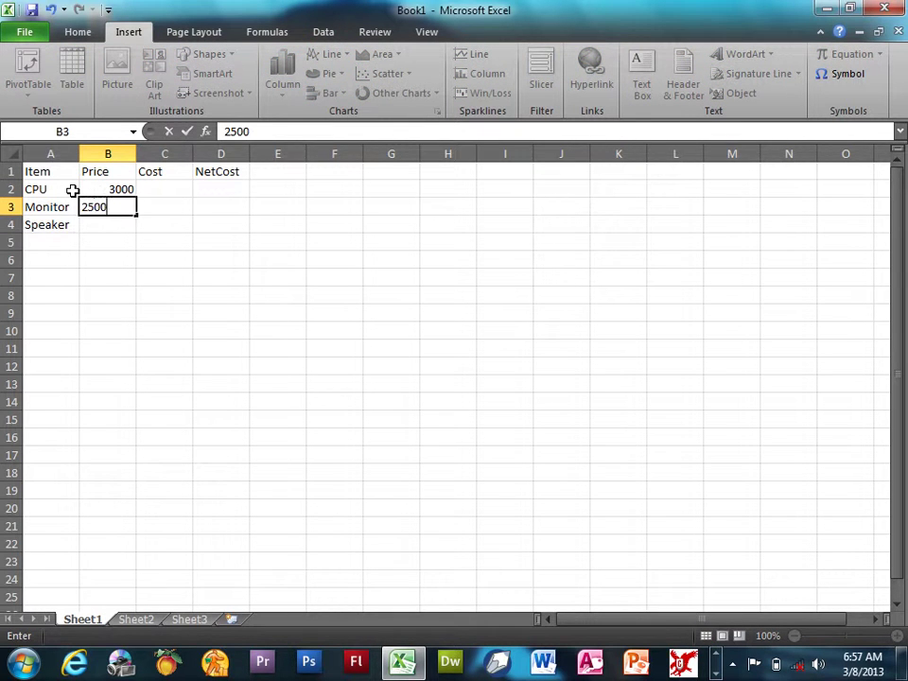
key(Return)
text(200)
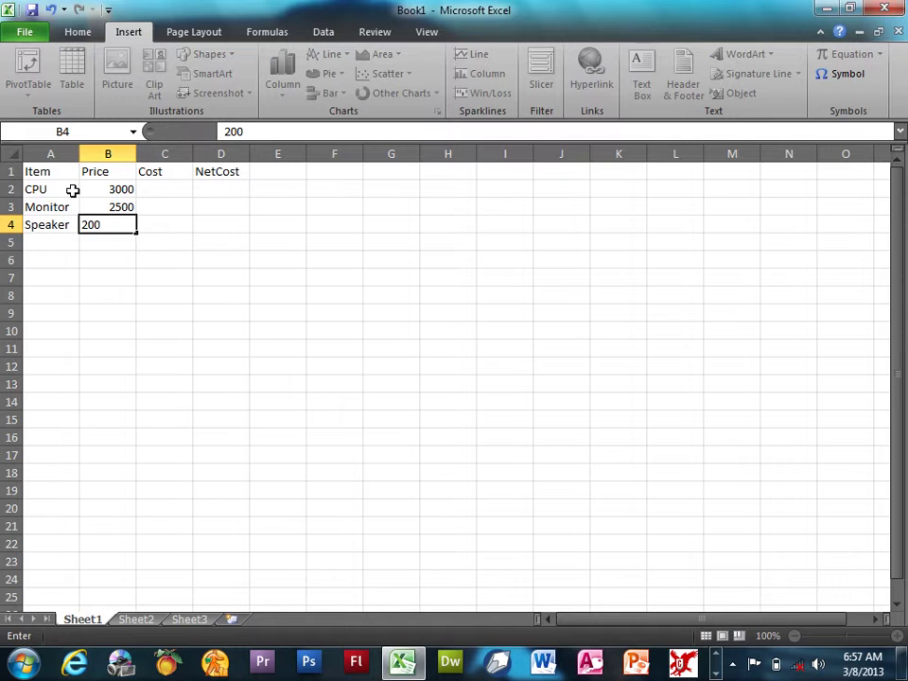
key(Tab)
- Enter a cost of 10 for each item in C2:C4
key(Up)
key(Up)
text(10)
key(Return)
text(10)
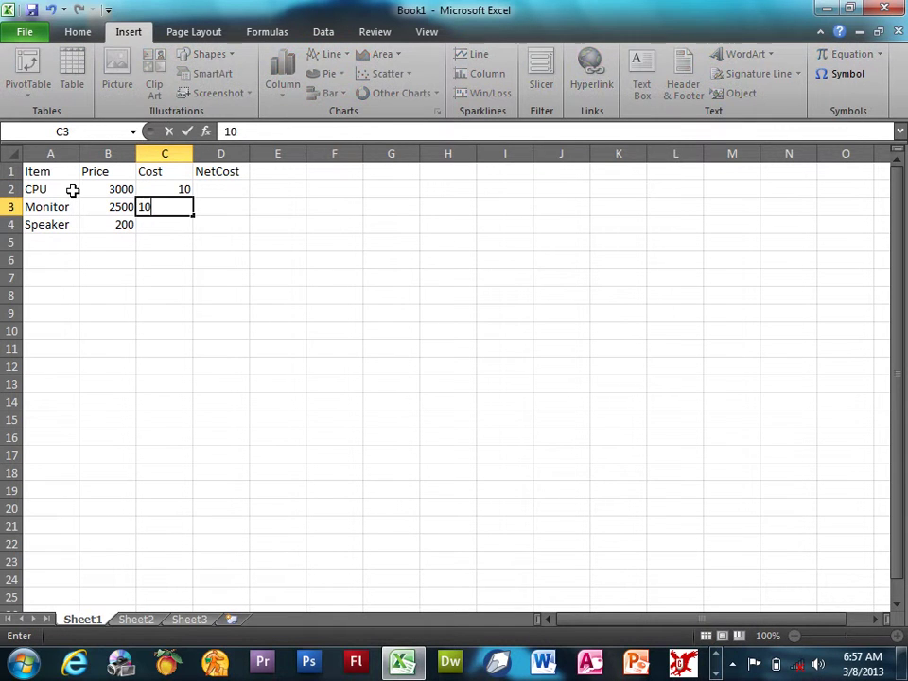
key(Return)
text(10)
key(Return)
key(Right)
key(Up)
key(Up)
key(Up)
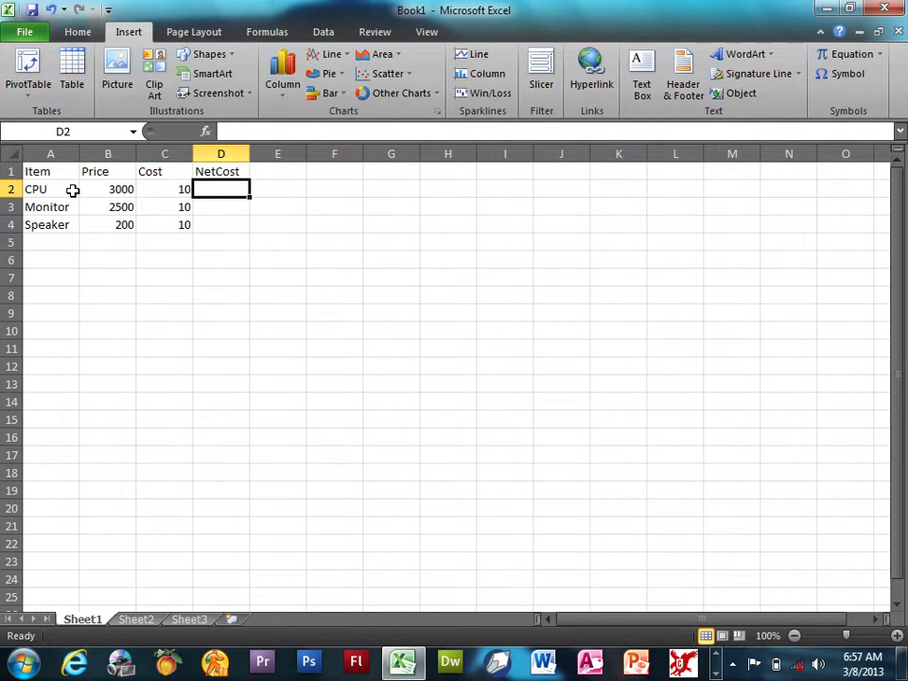
- Begin a =B2*C2 NetCost formula in D2, then cancel it
text(=)
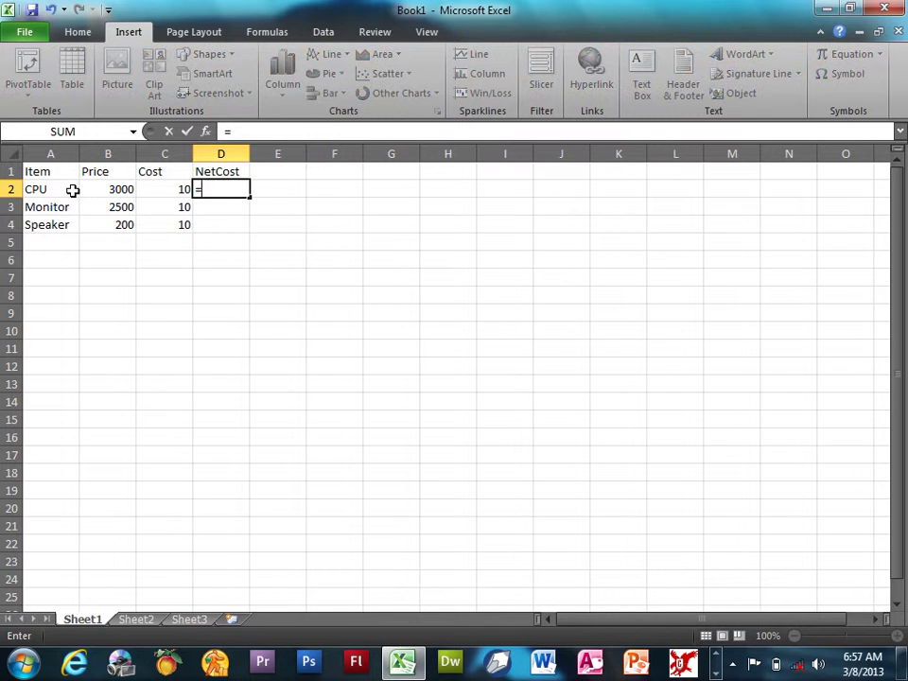
click(84, 192)
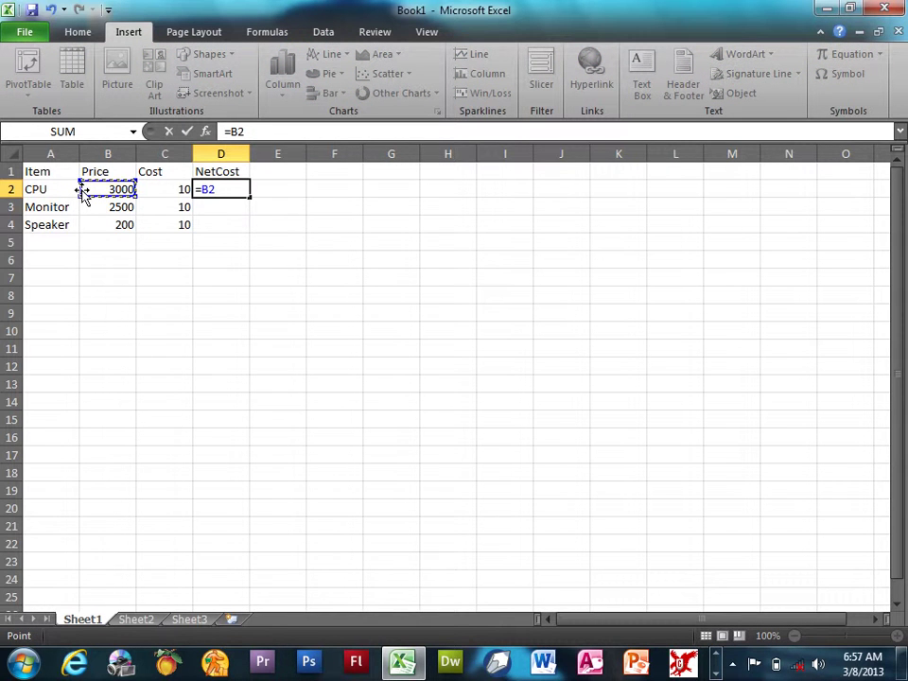
text(*)
click(153, 191)
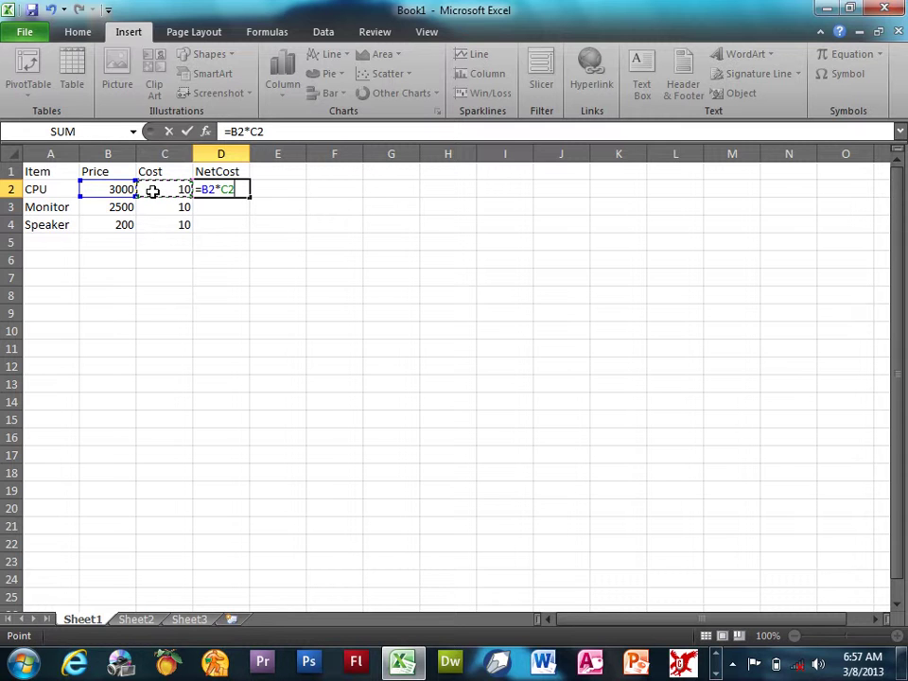
key(Escape)
- Rename the Cost header in C1 to Qty
click(159, 172)
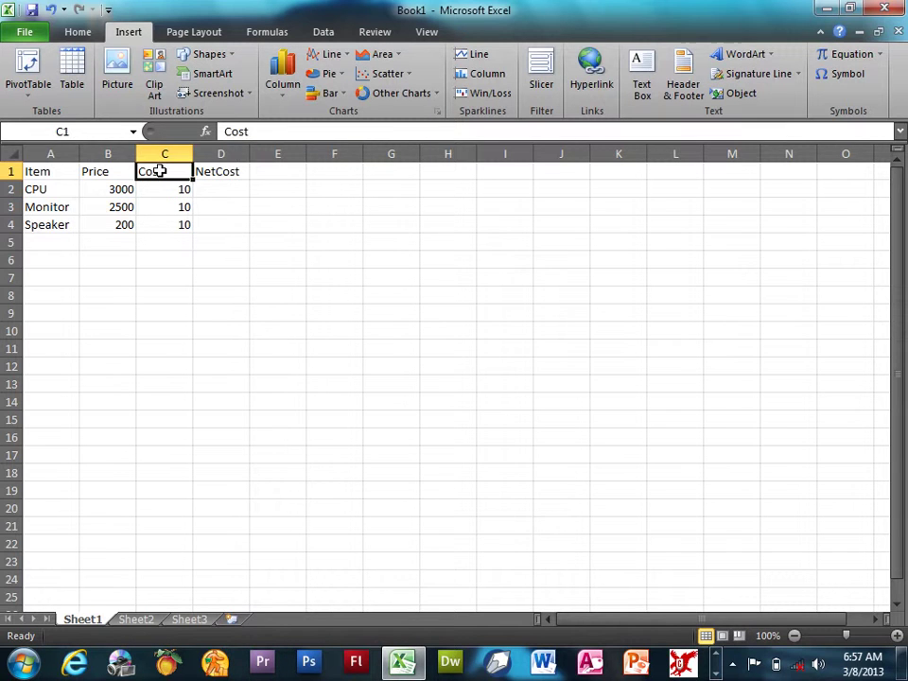
double_click(159, 171)
key(BackSpace)
key(BackSpace)
key(BackSpace)
text(Qty)
key(Return)
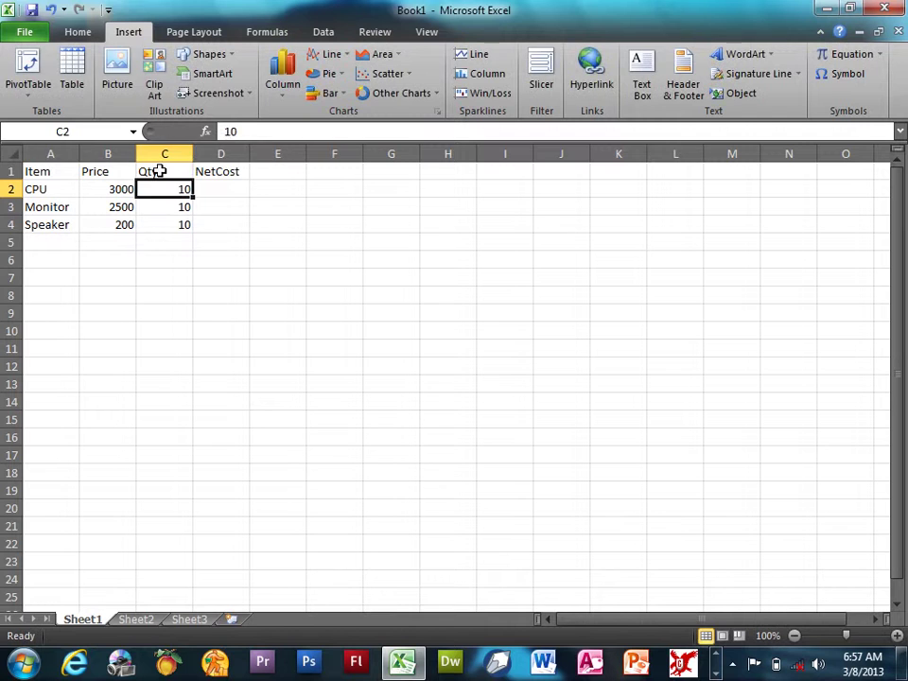
key(Right)
- Enter =B2*C2 in D2 and fill it down to D4, giving 30000, 25000 and 2000
text(=)
click(114, 185)
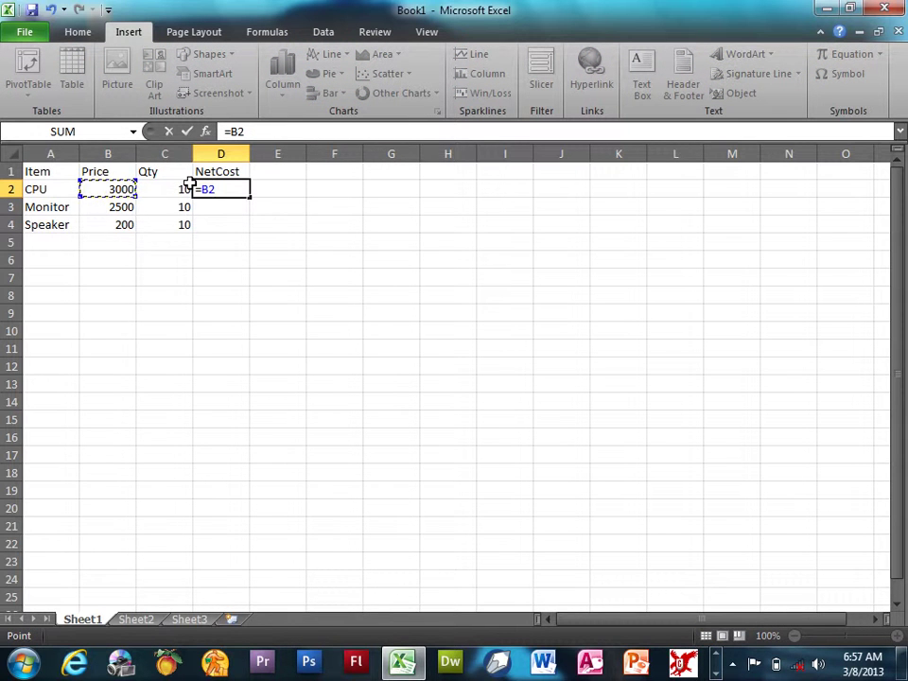
text(*)
click(185, 186)
key(Return)
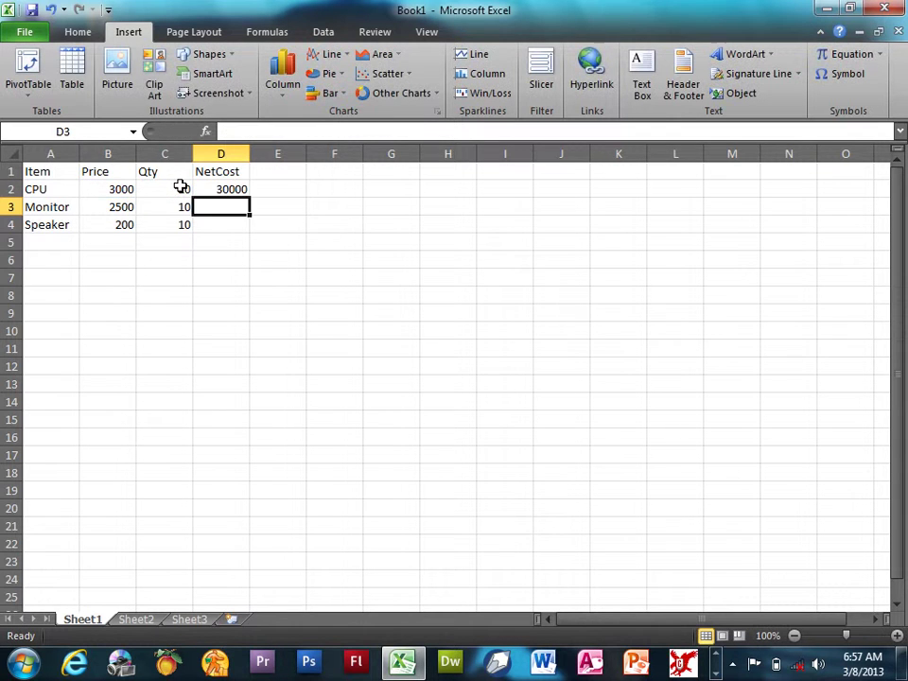
drag(214, 195, 213, 215)
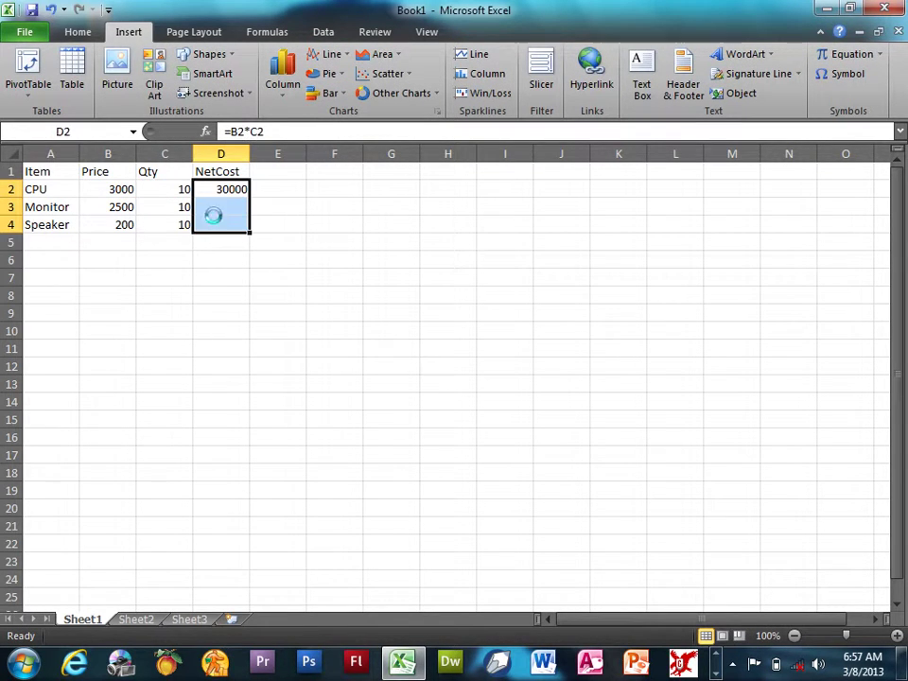
key(ctrl+d)
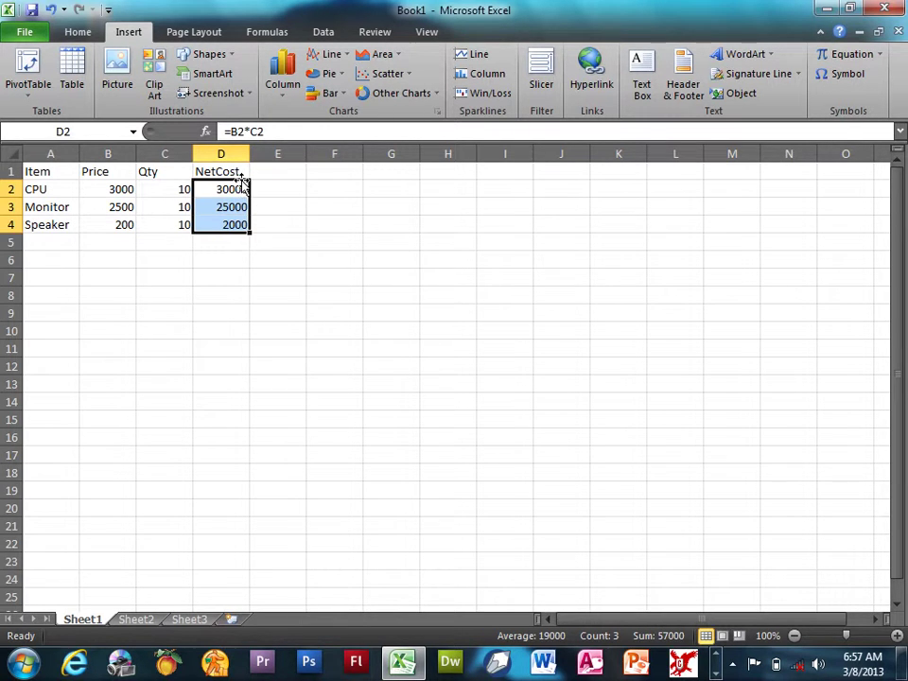
drag(216, 225, 54, 169)
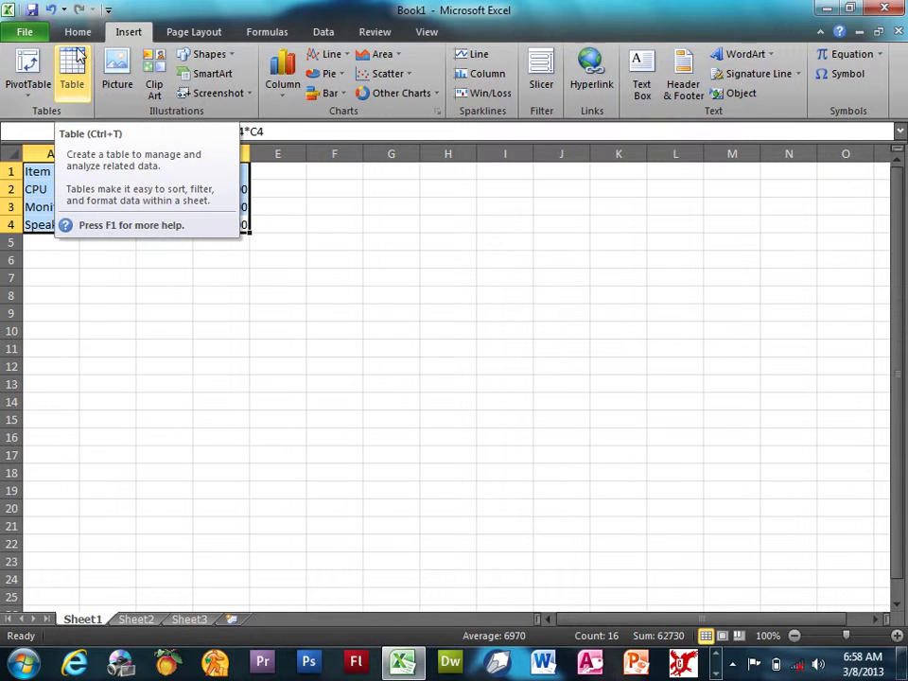
- Convert A1:D4 into a table with 'My table has headers' checked
click(79, 94)
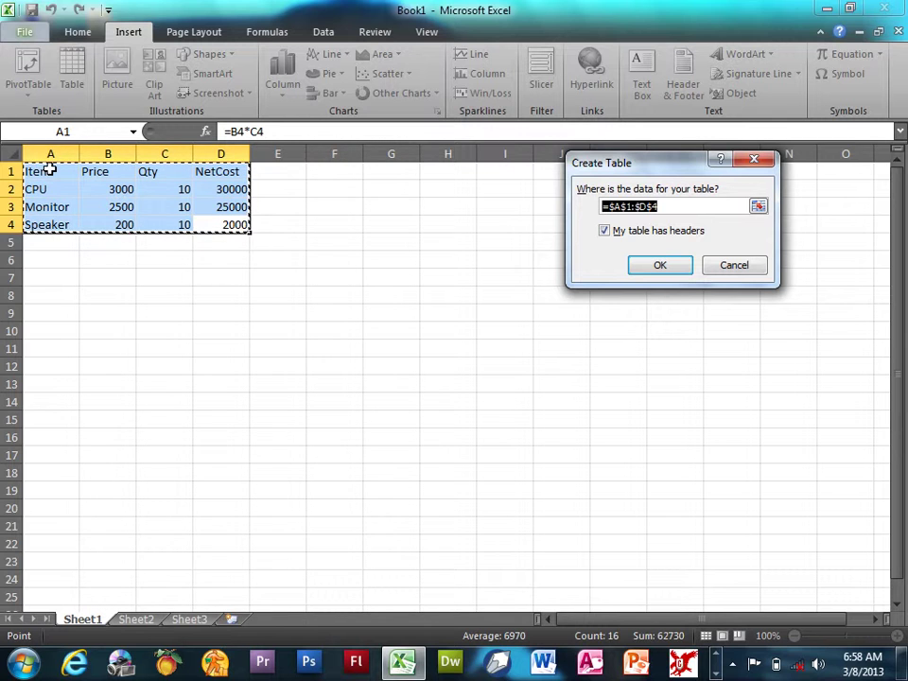
click(633, 233)
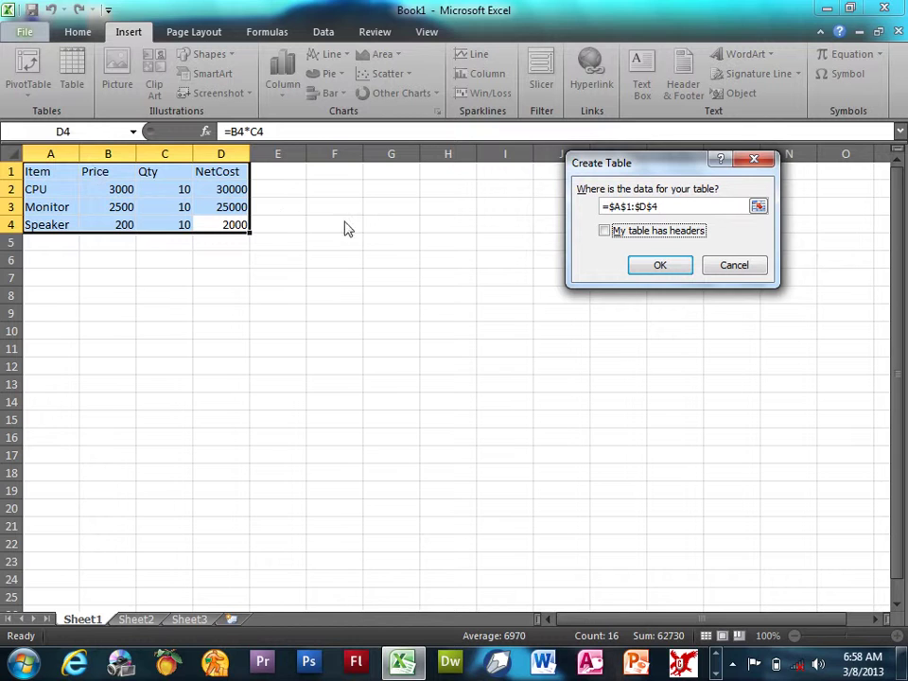
click(619, 239)
click(643, 267)
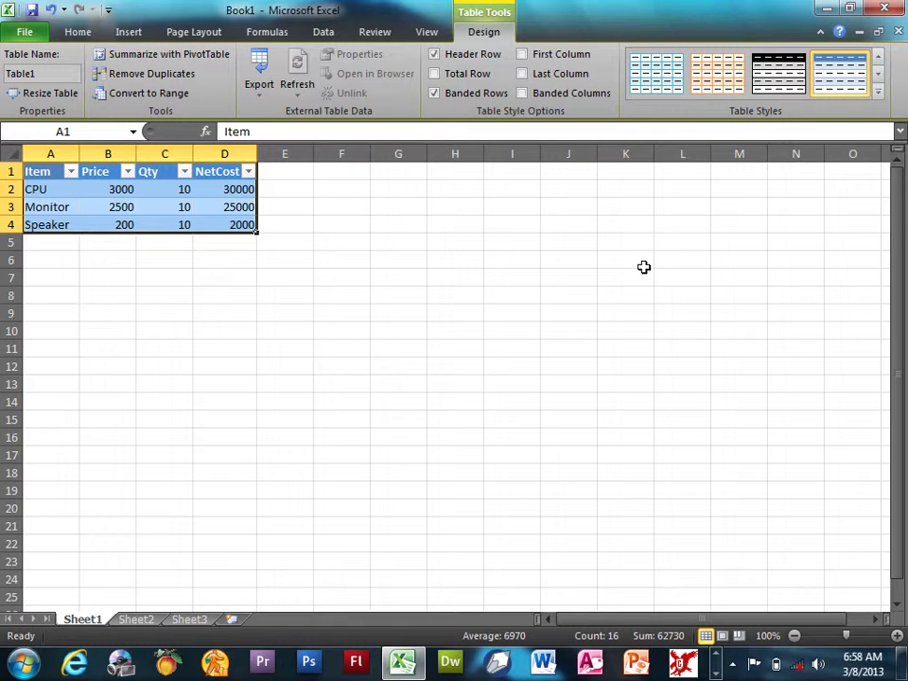
- Apply Table Style Medium 6 and open the Insert PivotTable dropdown
click(877, 91)
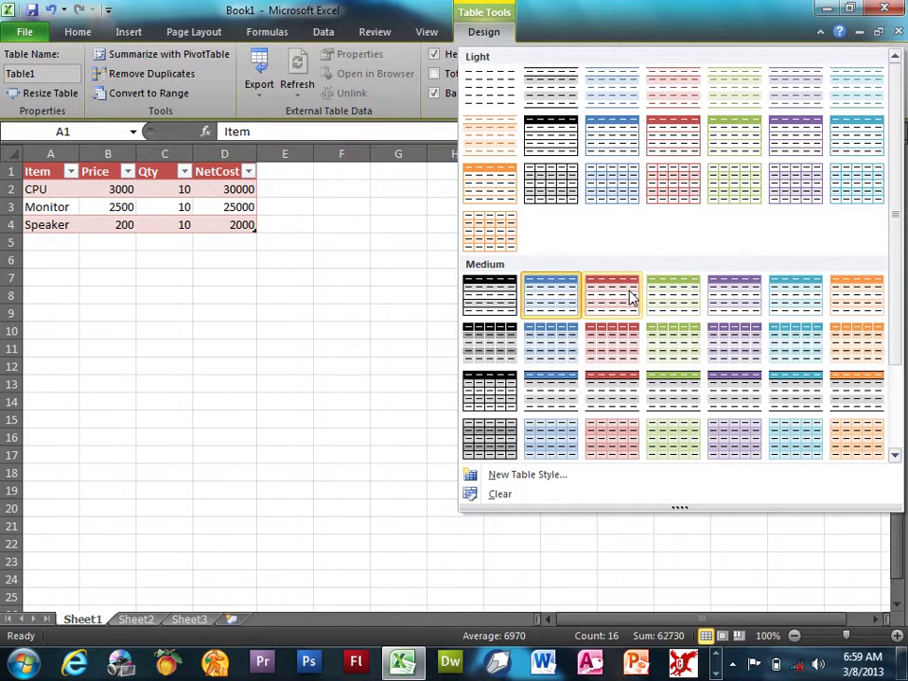
click(805, 293)
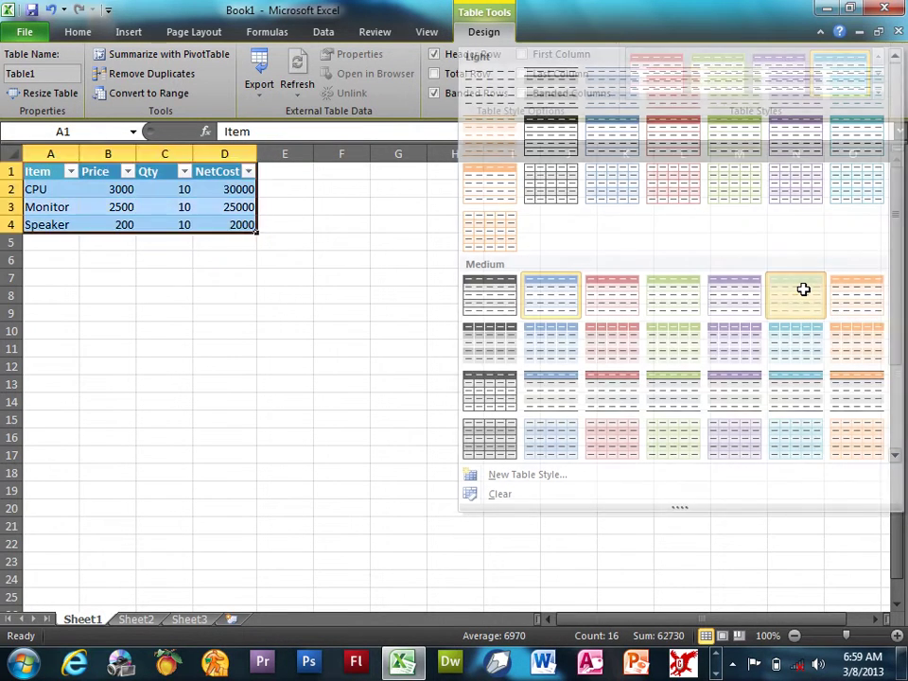
click(127, 34)
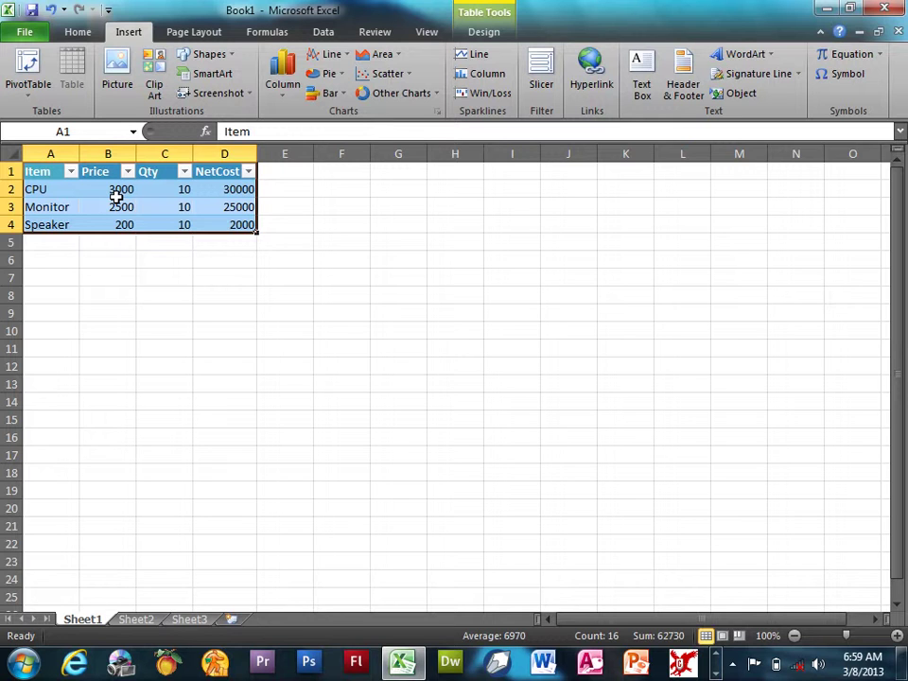
click(21, 95)
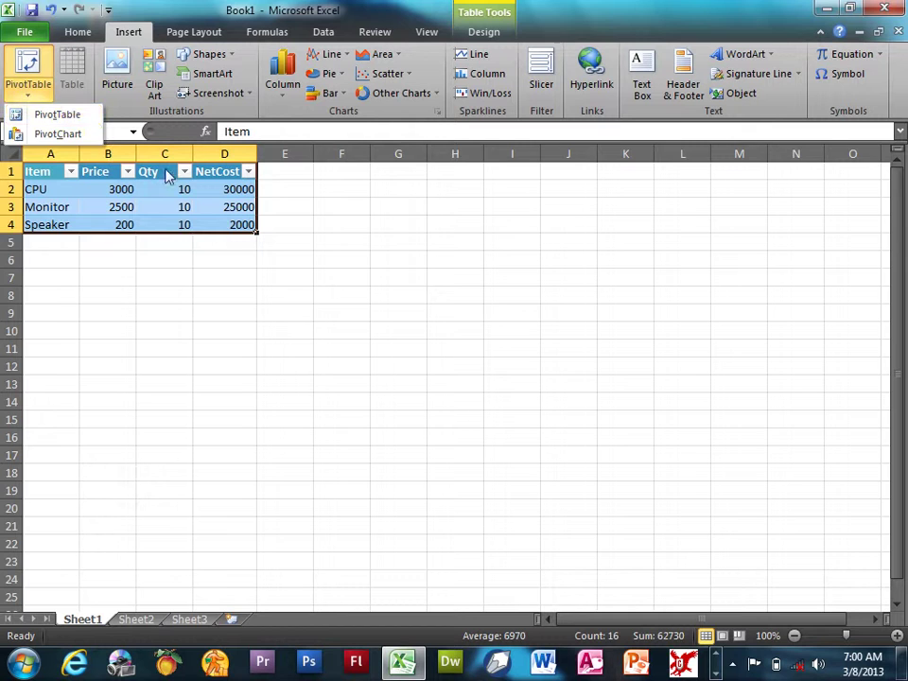
- Undo the table formatting on A1:D4 and reopen the PivotTable dropdown
click(172, 171)
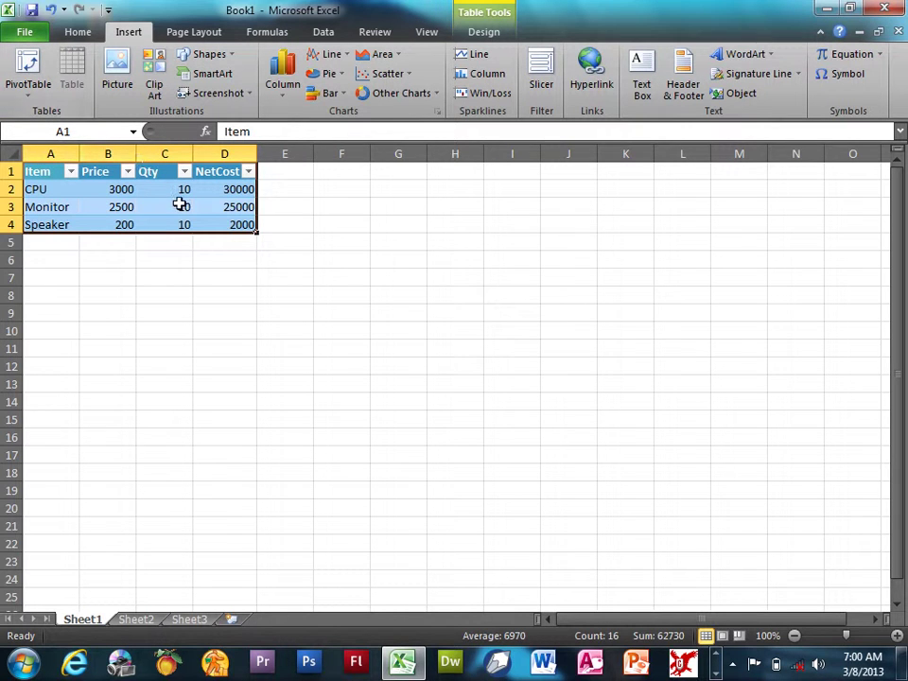
drag(215, 224, 51, 152)
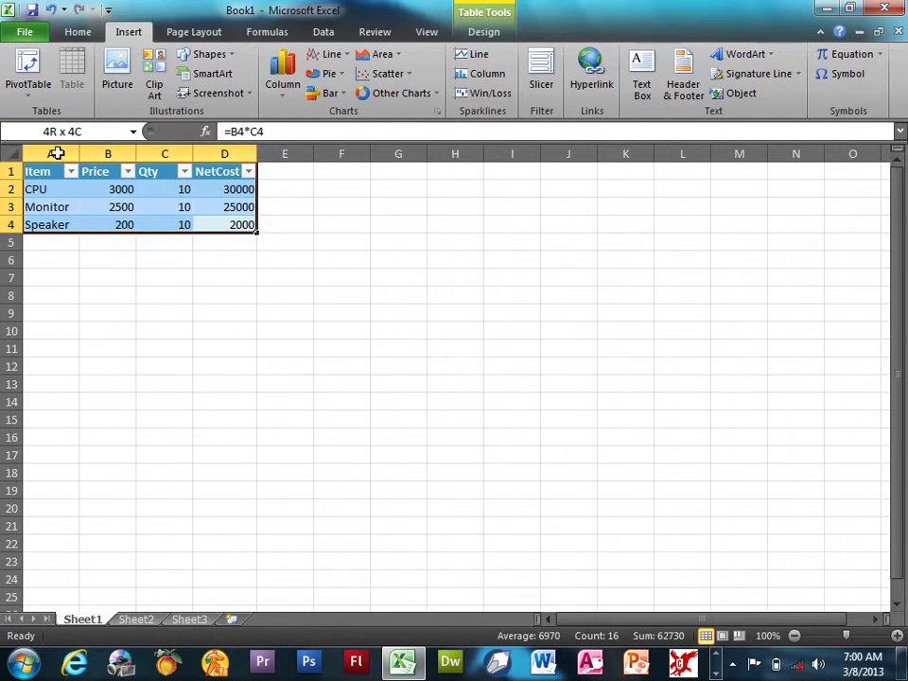
click(49, 11)
click(50, 10)
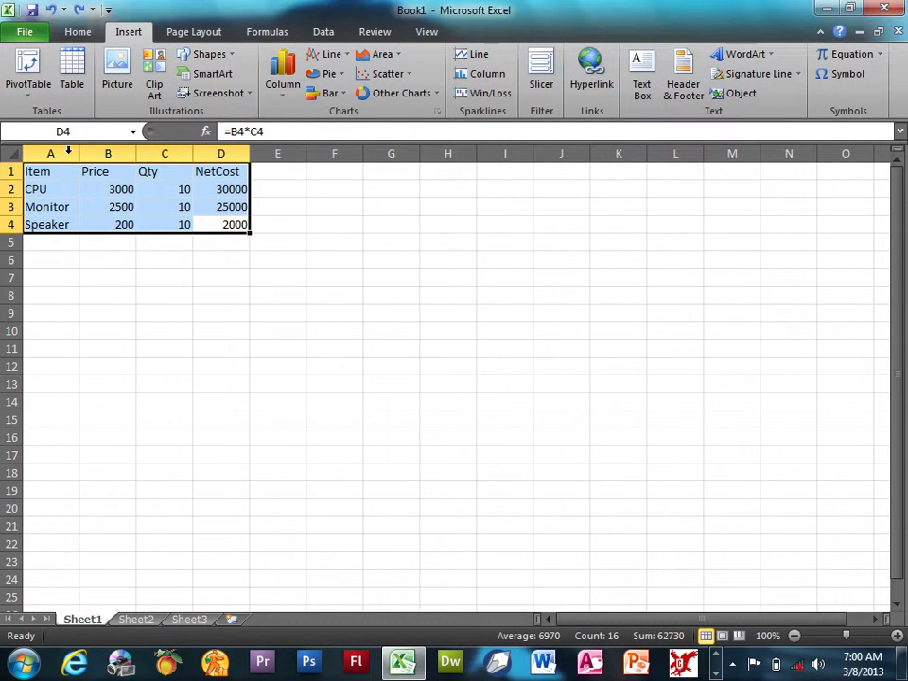
click(24, 95)
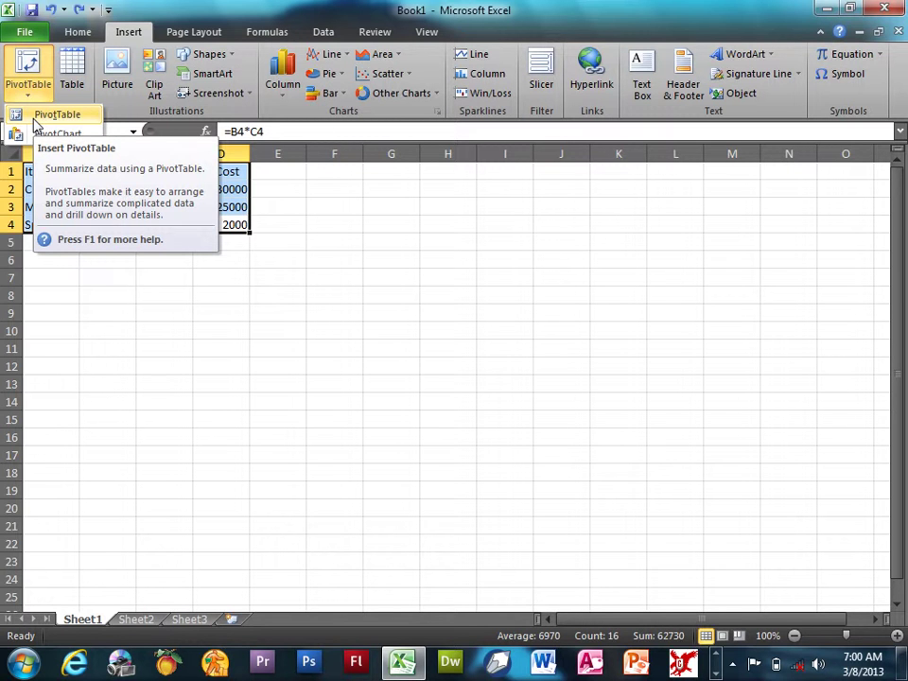
- Start a PivotTable and keep Sheet1!$A$1:$D$4 as its source range
click(35, 121)
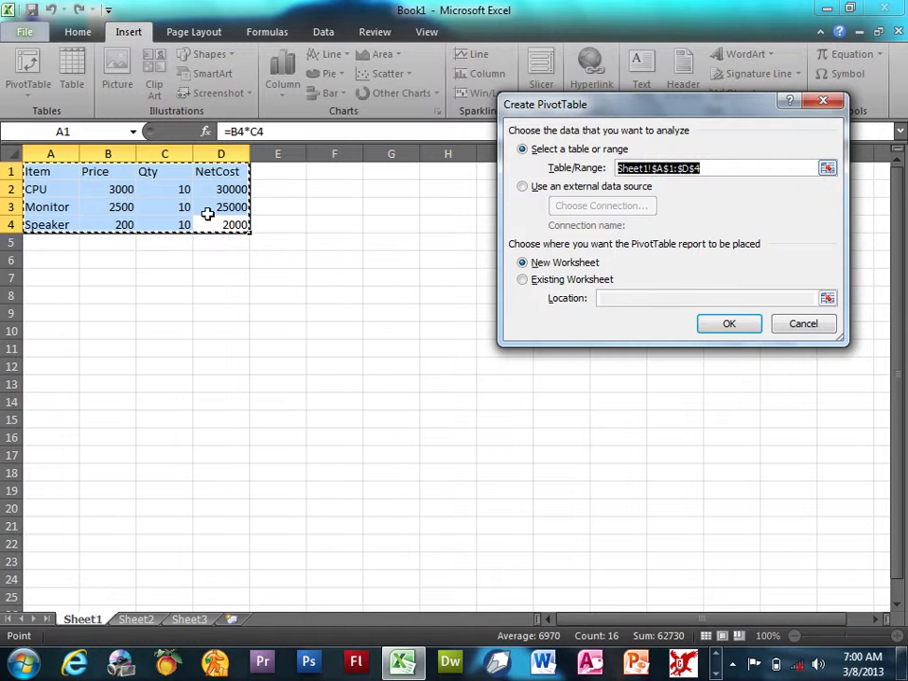
drag(715, 168, 624, 169)
click(582, 189)
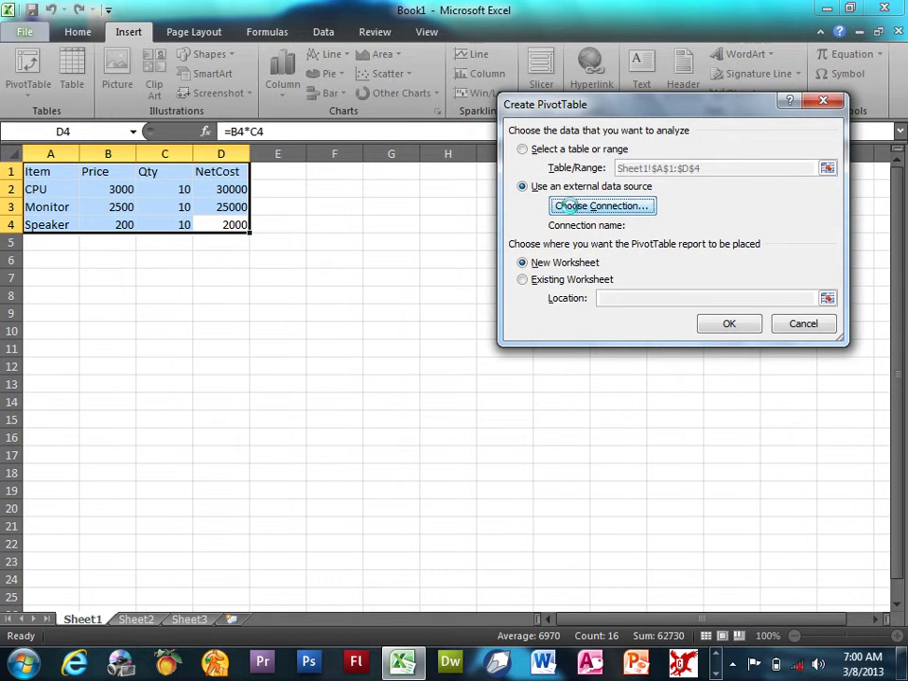
click(573, 206)
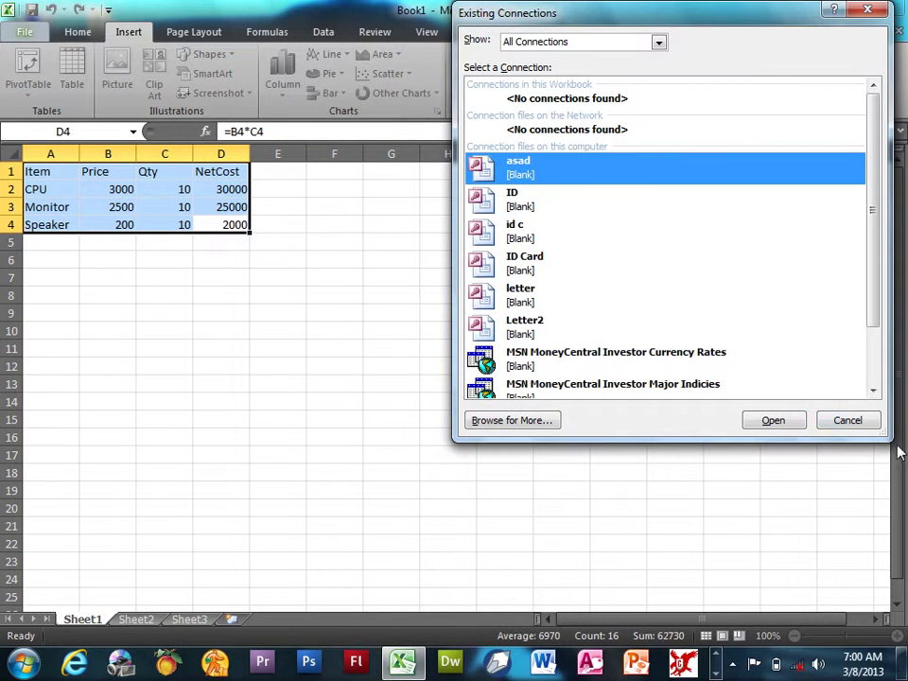
click(851, 423)
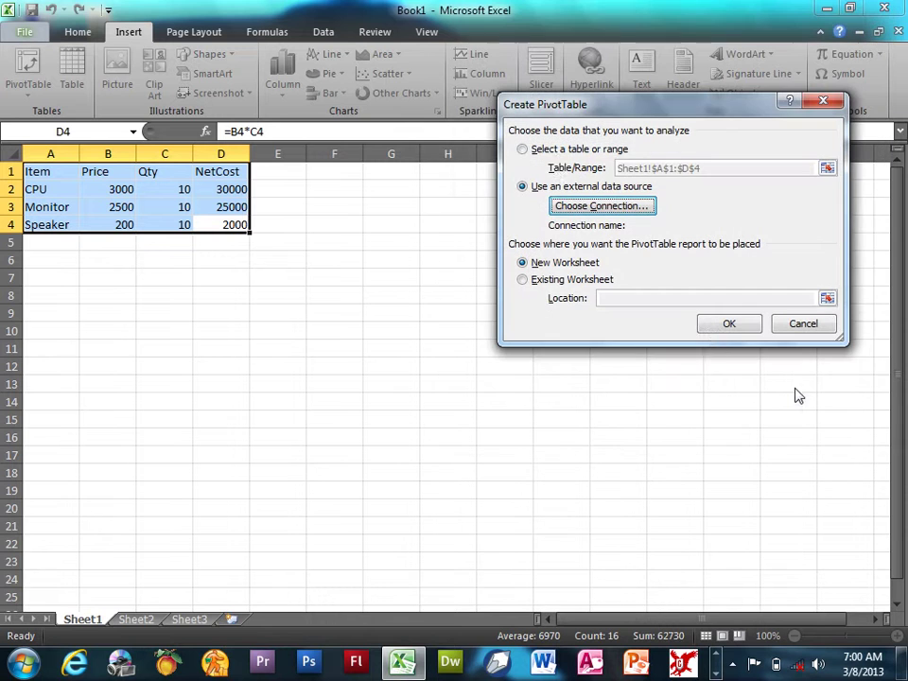
click(570, 151)
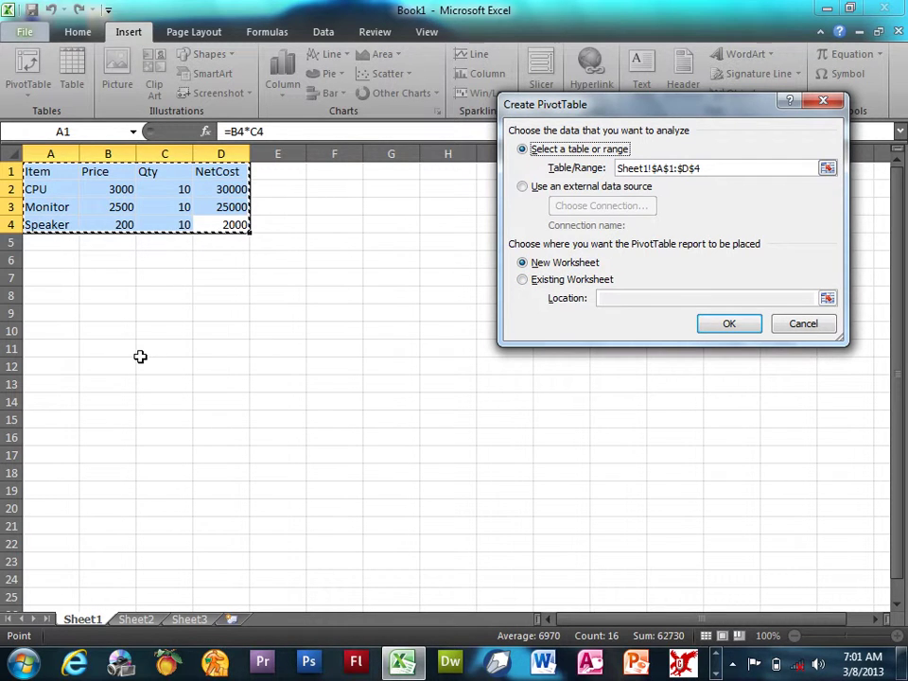
- Place the pivot table on the existing worksheet at cell A7
click(546, 281)
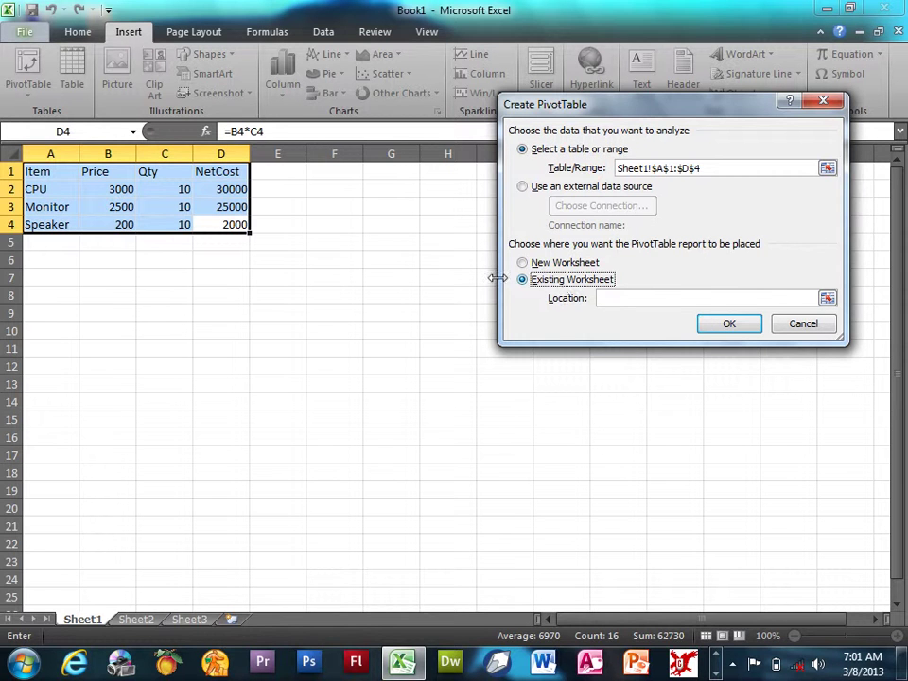
click(38, 279)
click(56, 328)
click(54, 262)
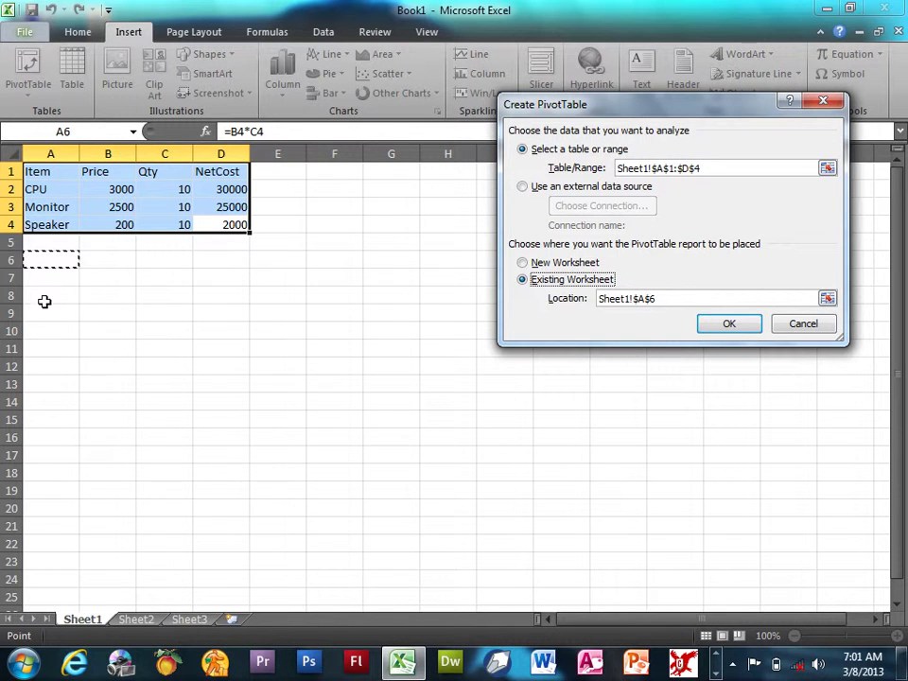
click(44, 278)
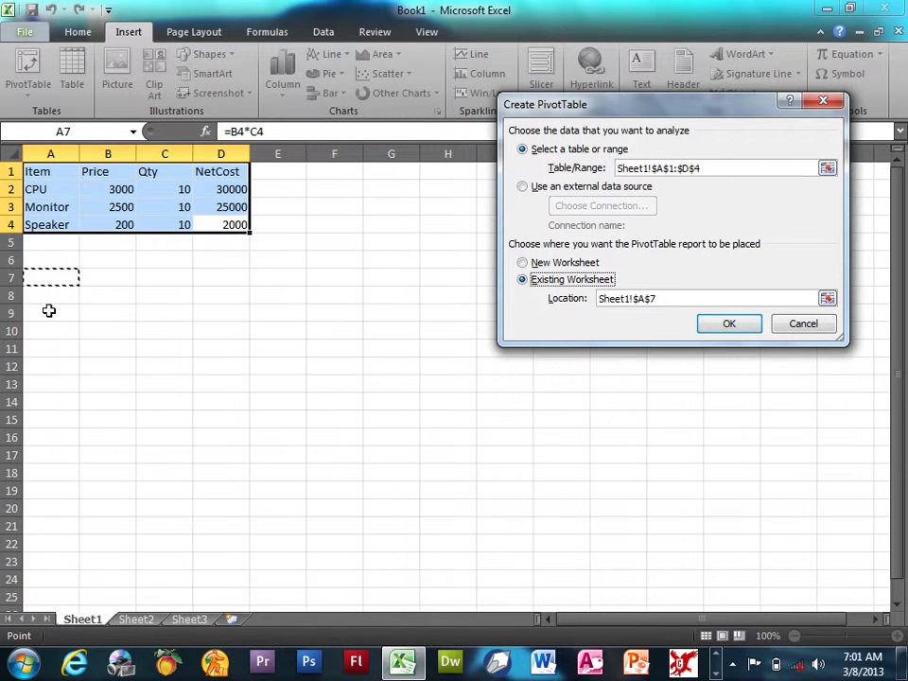
click(724, 325)
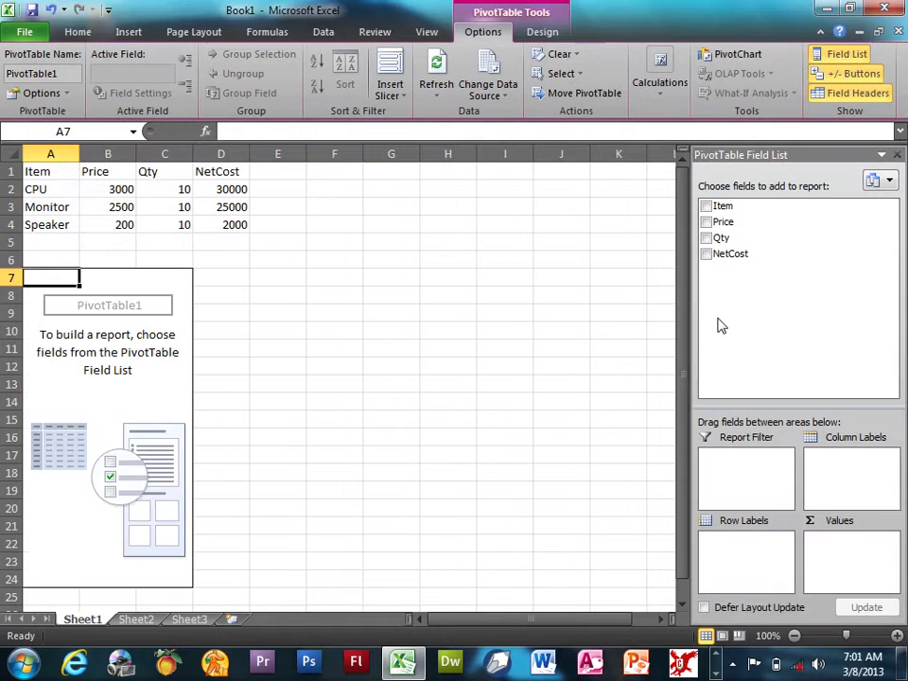
- Check Item, Price, Qty and NetCost in the PivotTable Field List
click(705, 206)
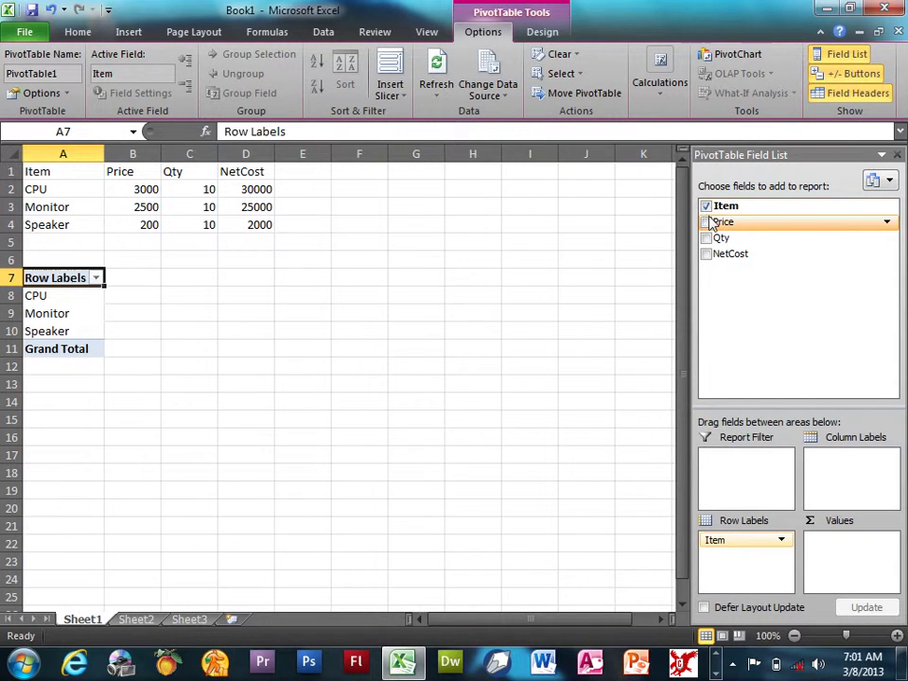
click(706, 222)
click(705, 237)
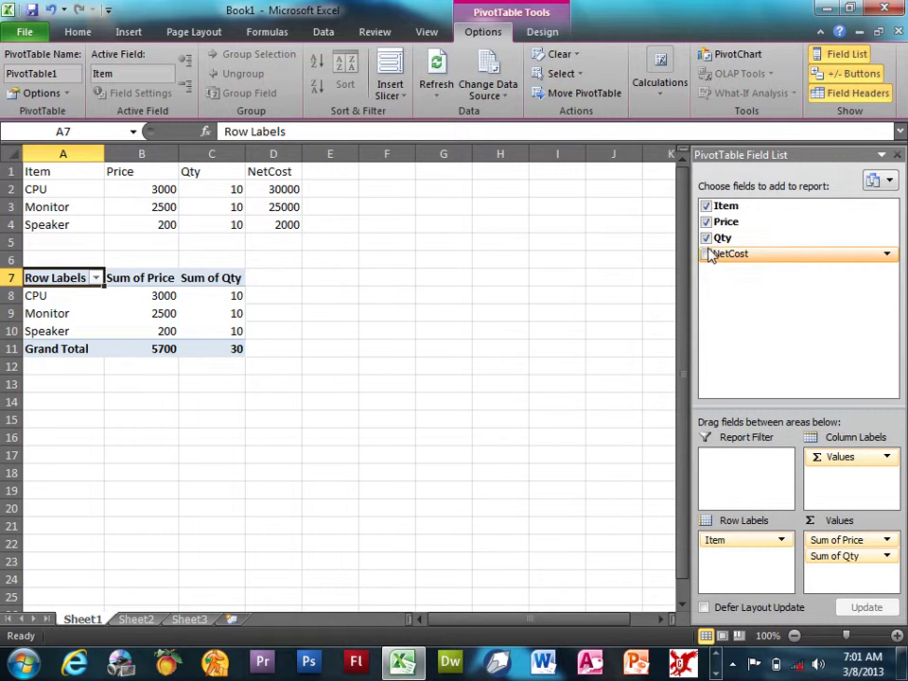
click(705, 254)
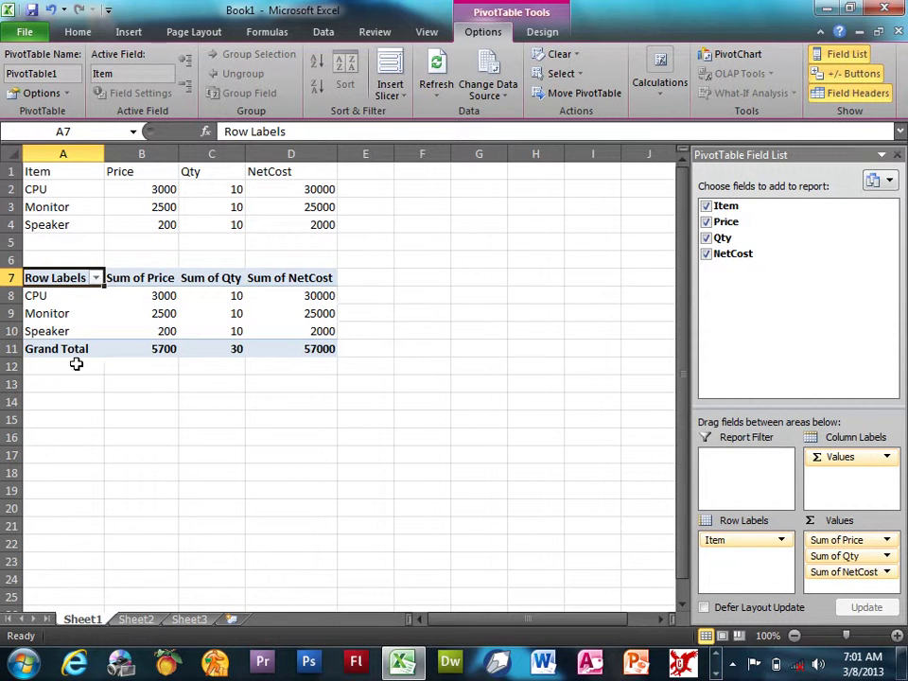
click(66, 302)
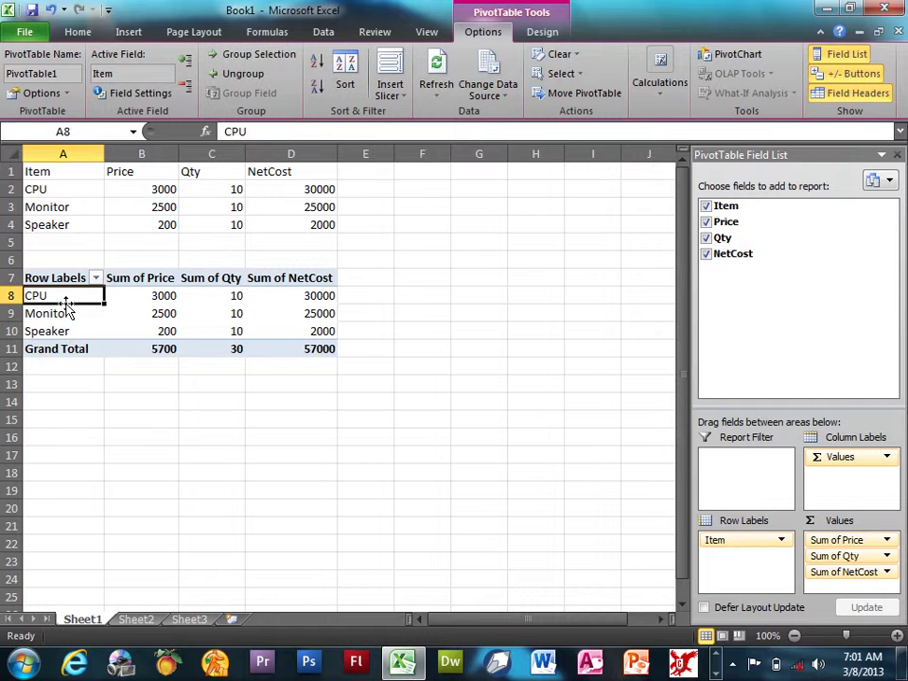
click(298, 297)
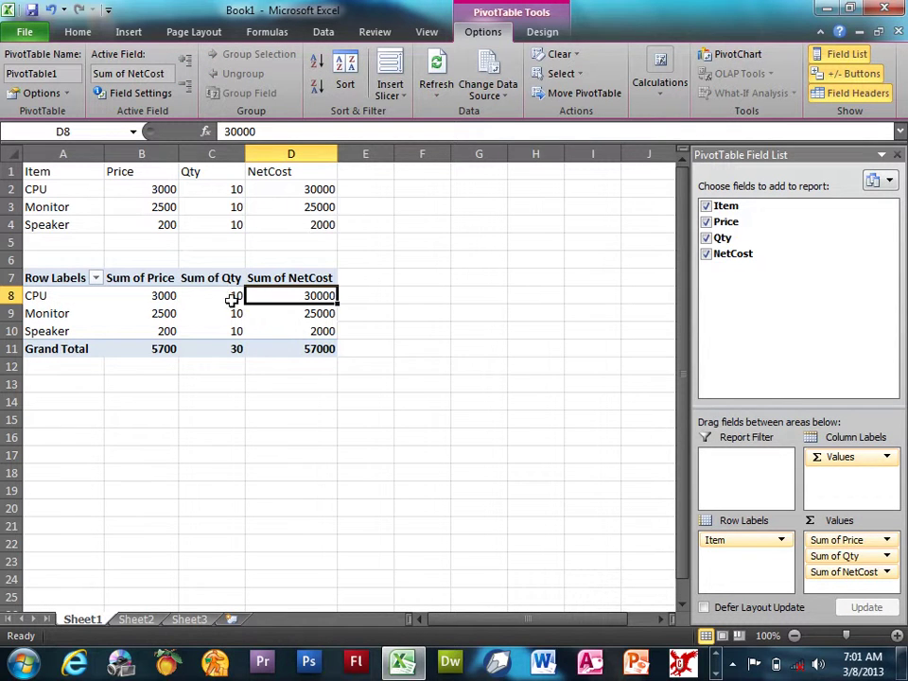
click(300, 315)
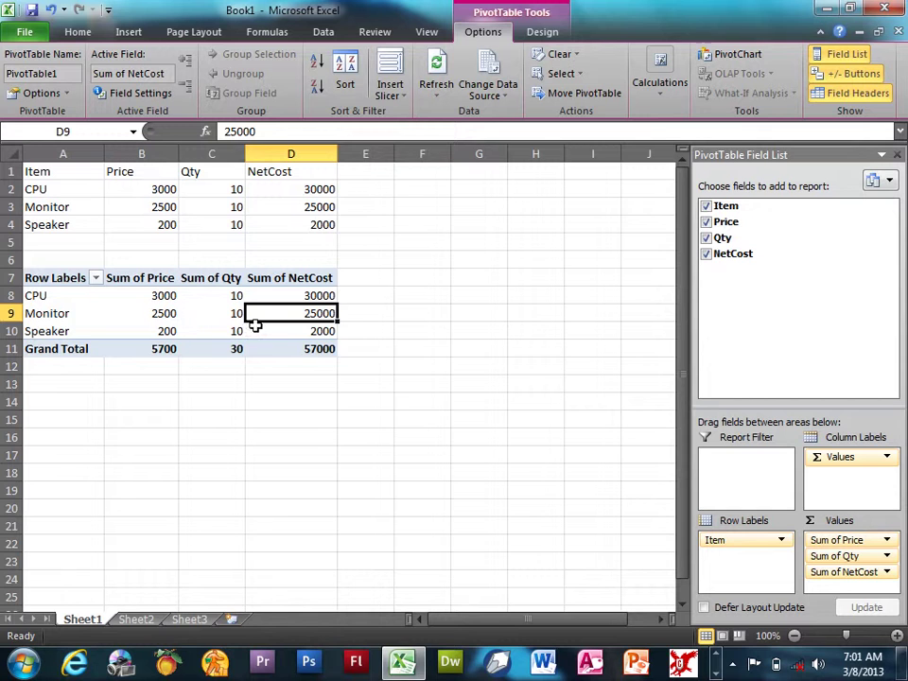
click(294, 330)
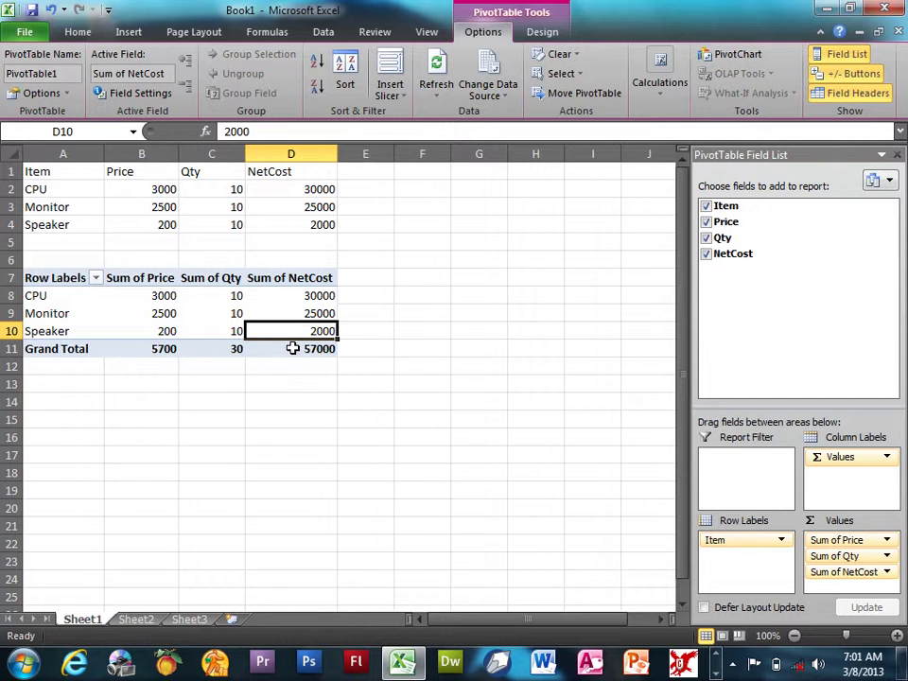
click(293, 348)
click(229, 349)
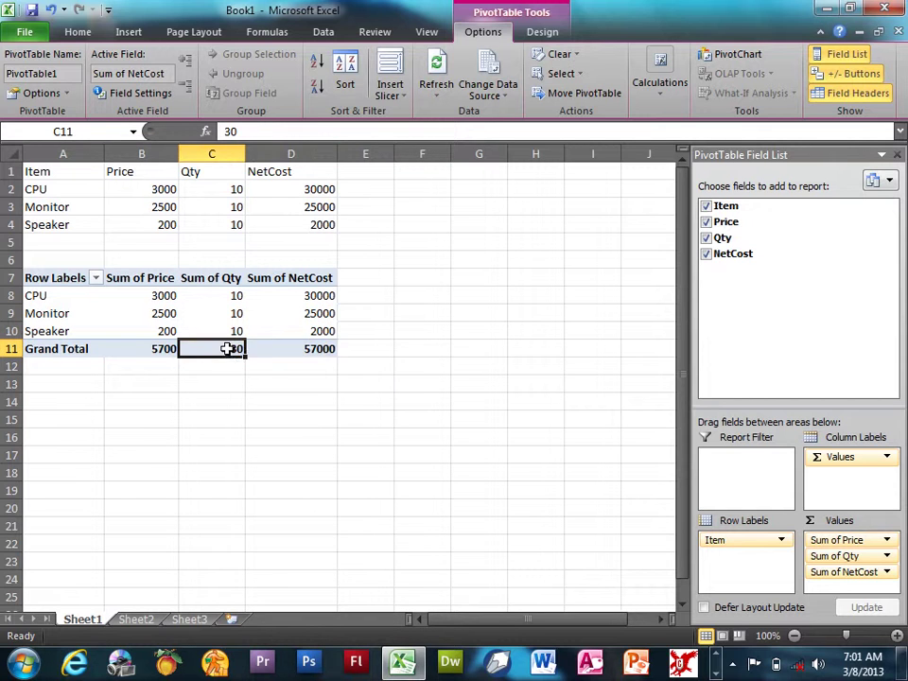
mouse_move(156, 348)
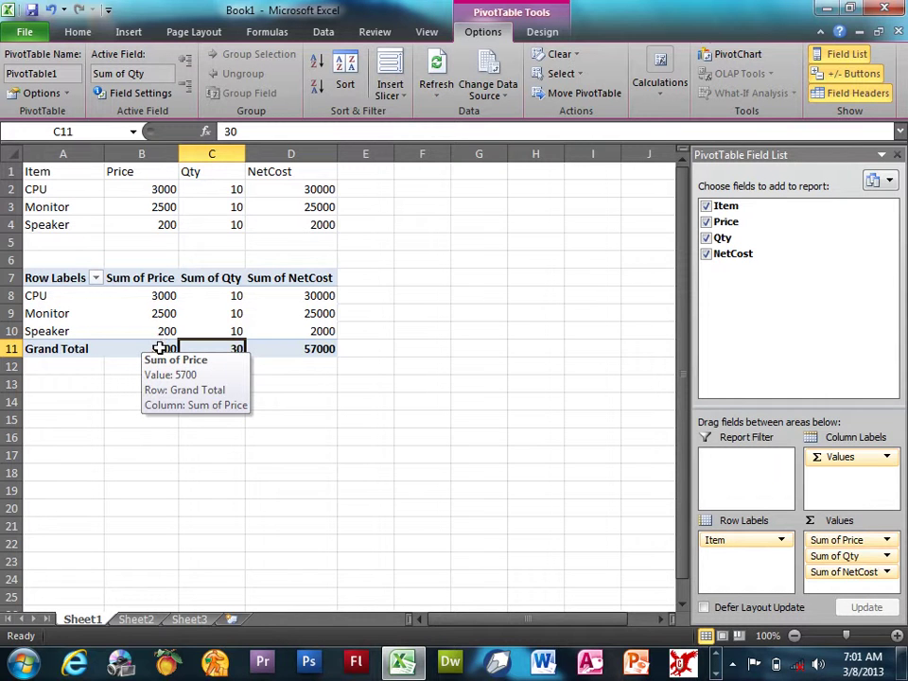
click(148, 347)
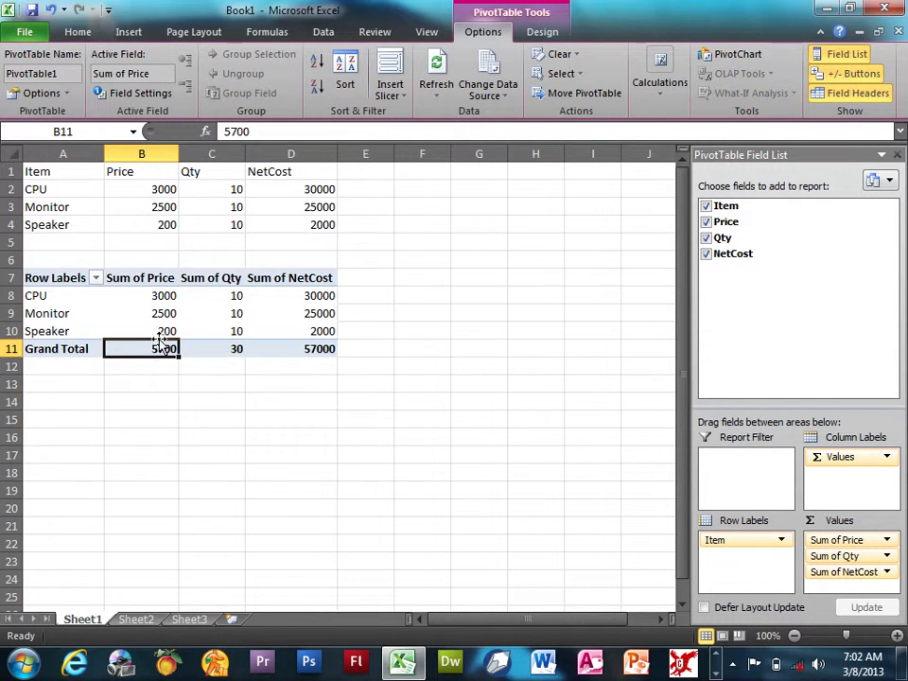
click(232, 348)
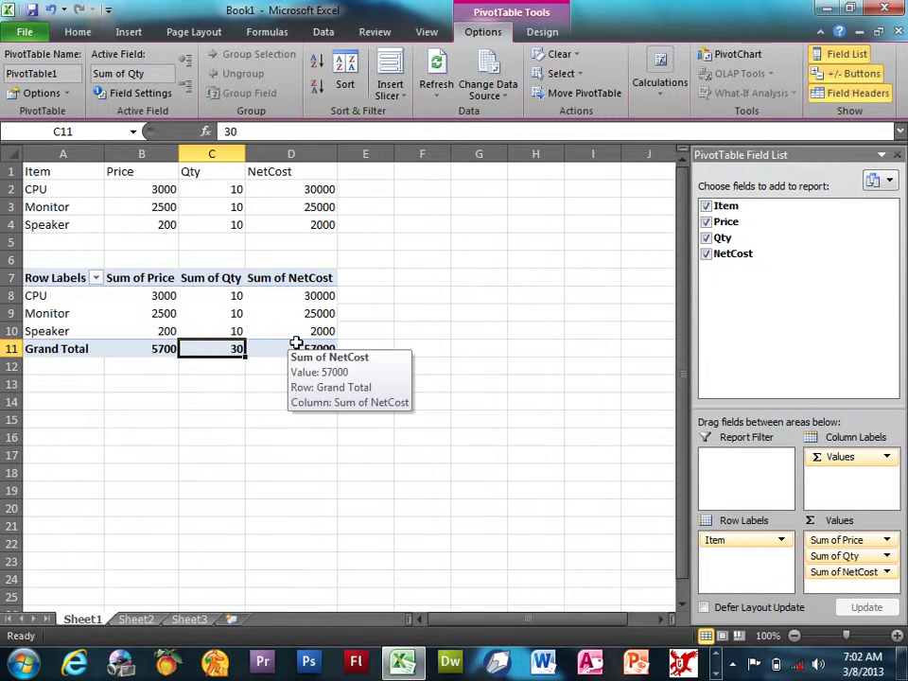
click(296, 343)
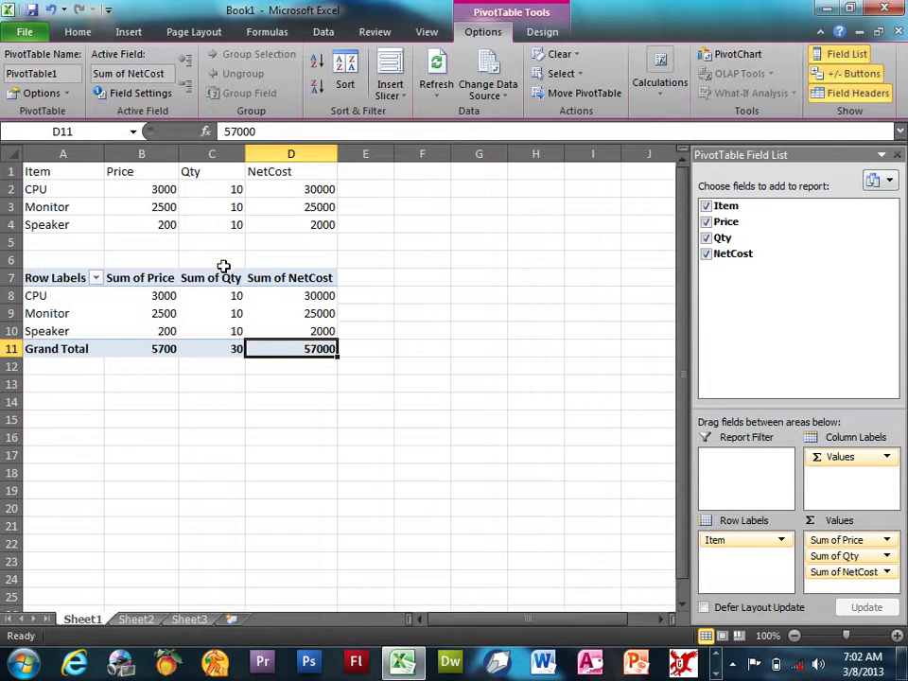
- Uncheck and recheck Qty, then Price, so both follow Sum of NetCost
click(706, 238)
click(707, 238)
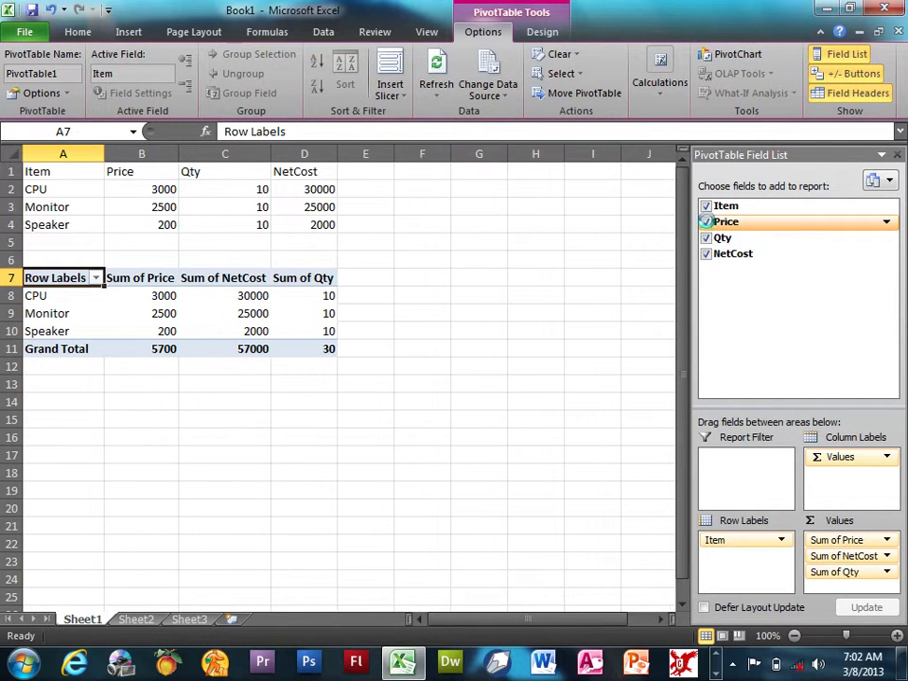
click(706, 222)
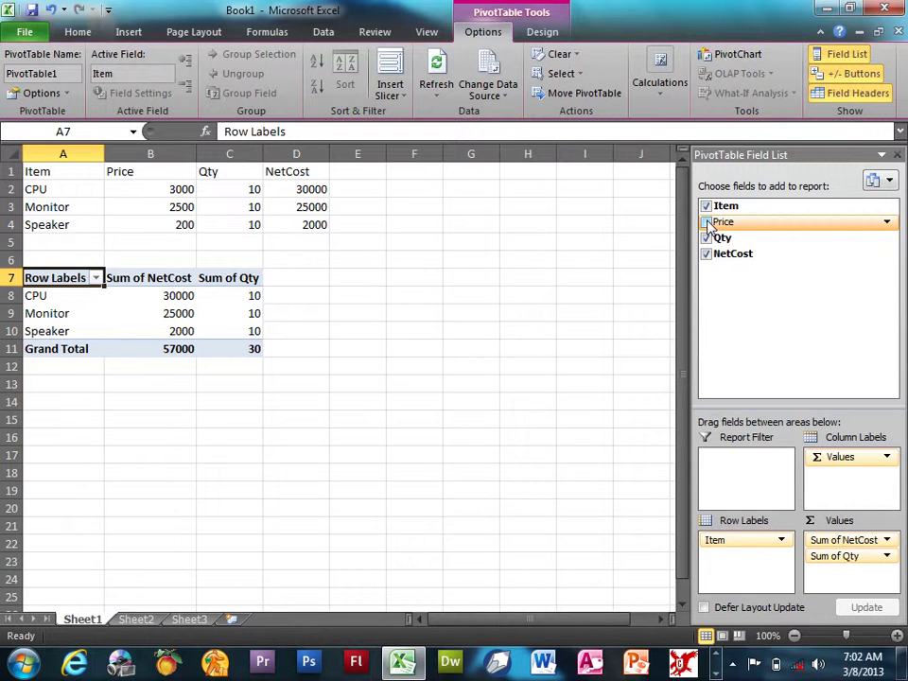
click(706, 222)
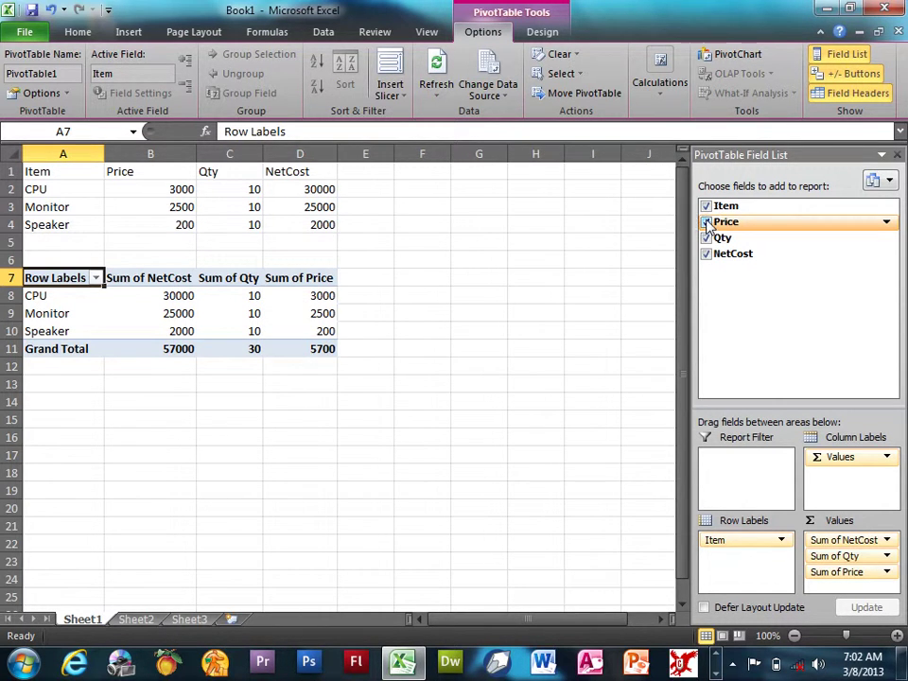
click(843, 540)
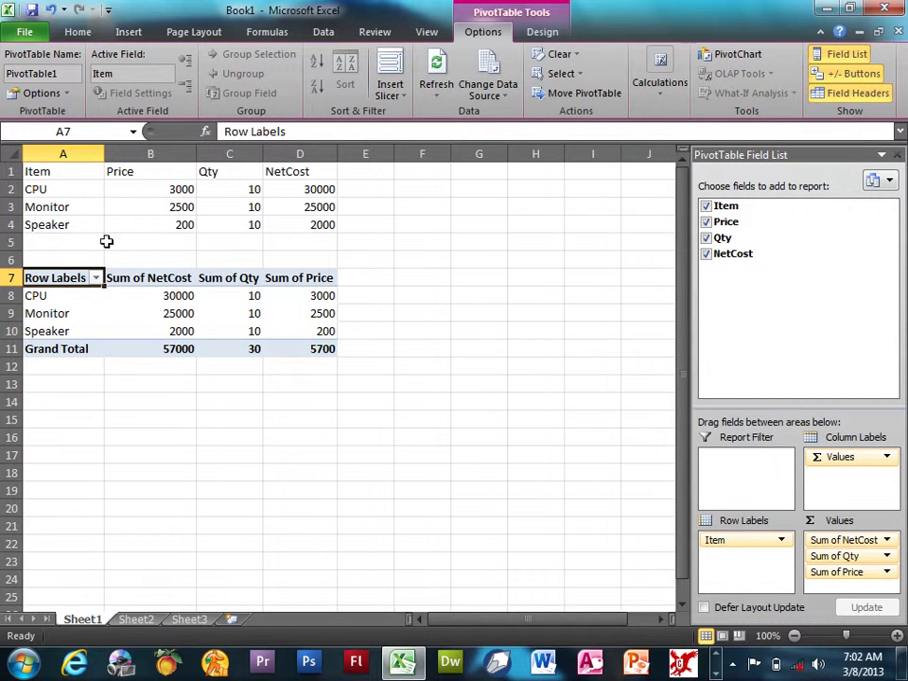
- Filter the pivot's row labels to show only CPU
click(96, 278)
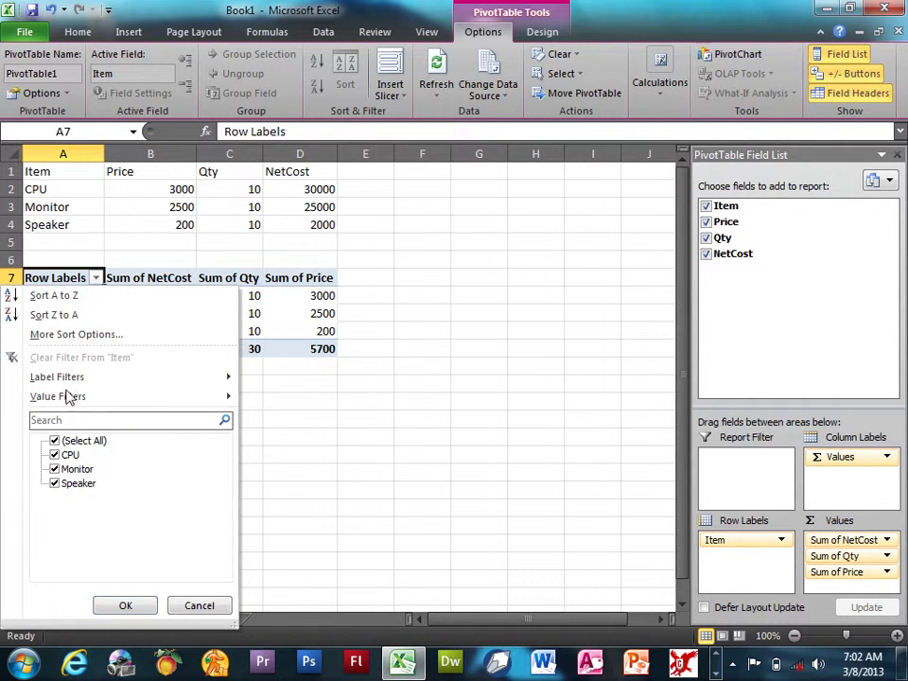
click(54, 442)
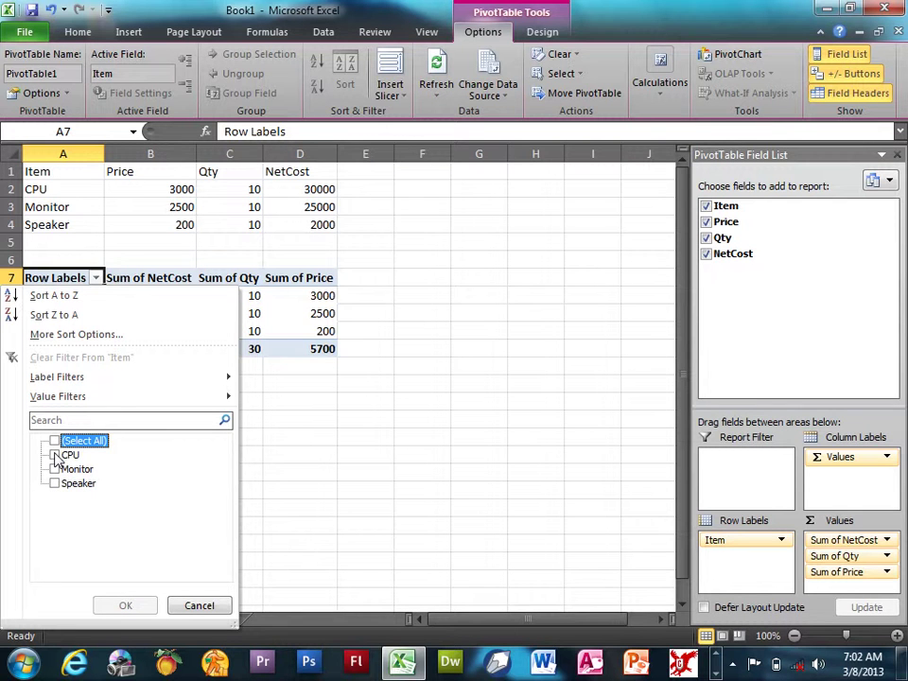
click(55, 455)
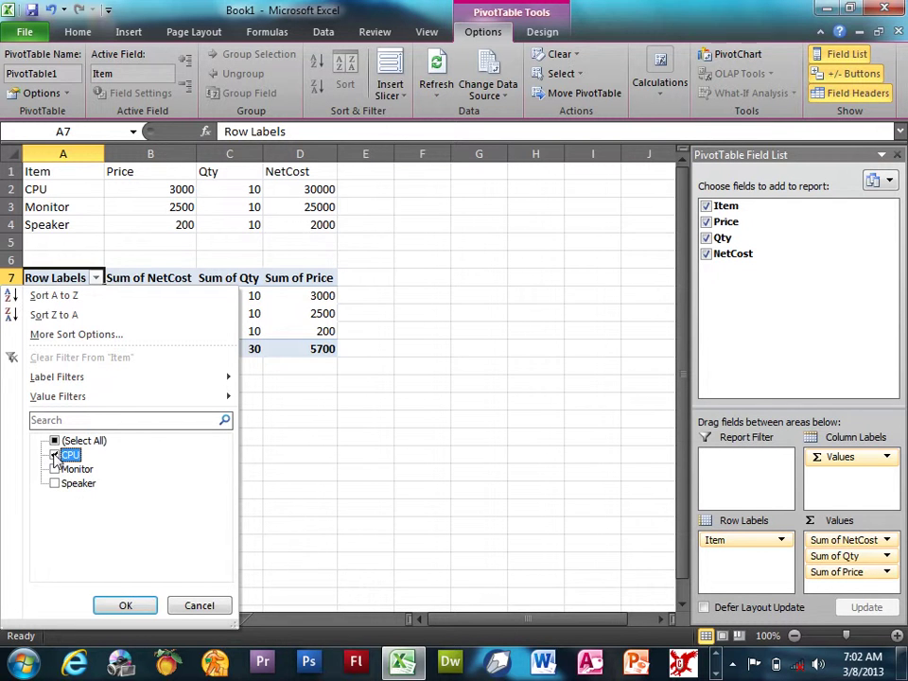
click(129, 607)
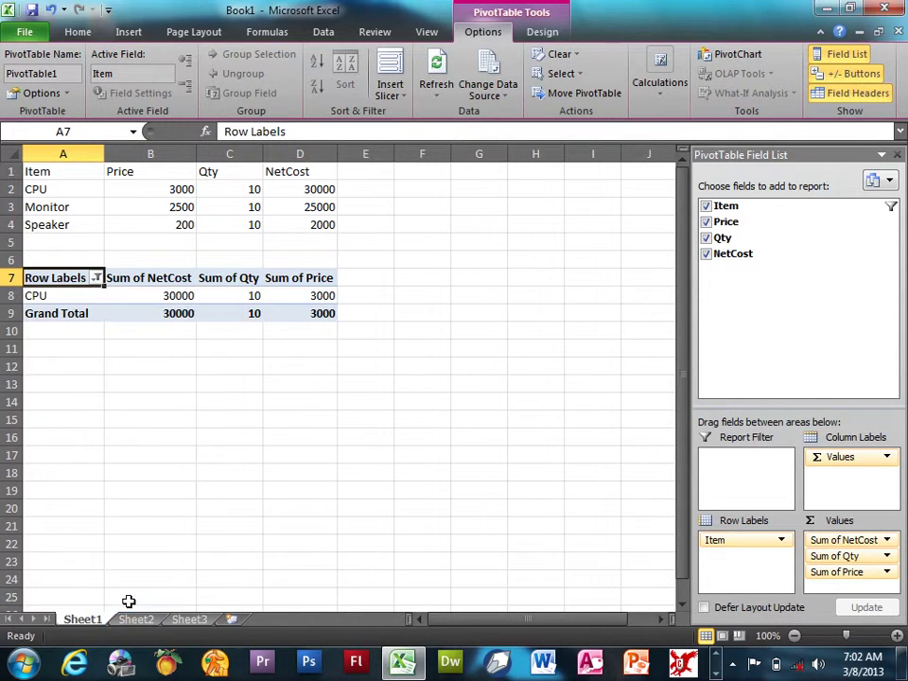
- Select all items in the row filter so CPU, Monitor and Speaker show
click(96, 278)
click(55, 440)
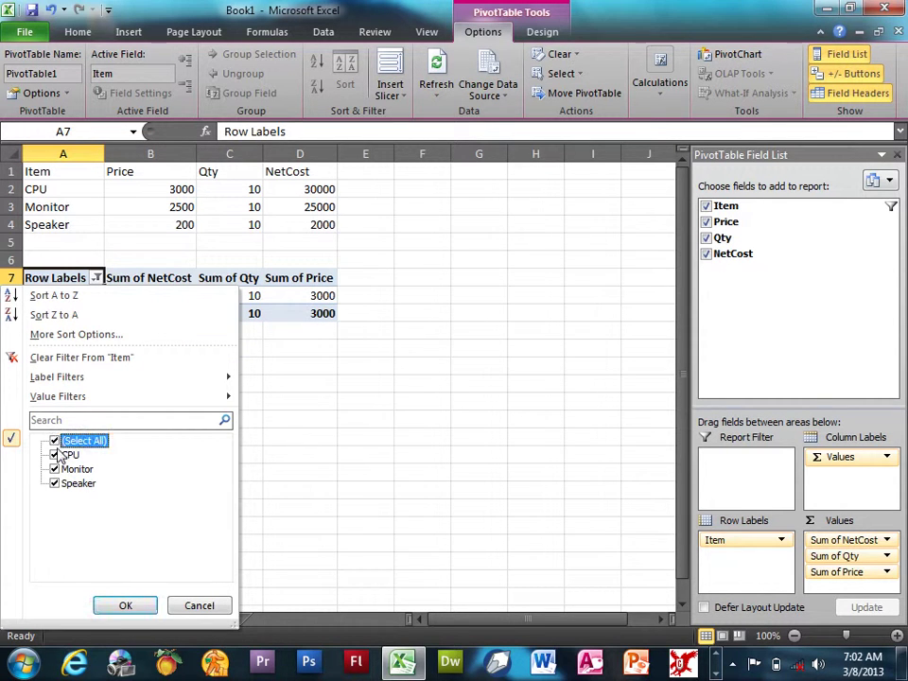
click(128, 606)
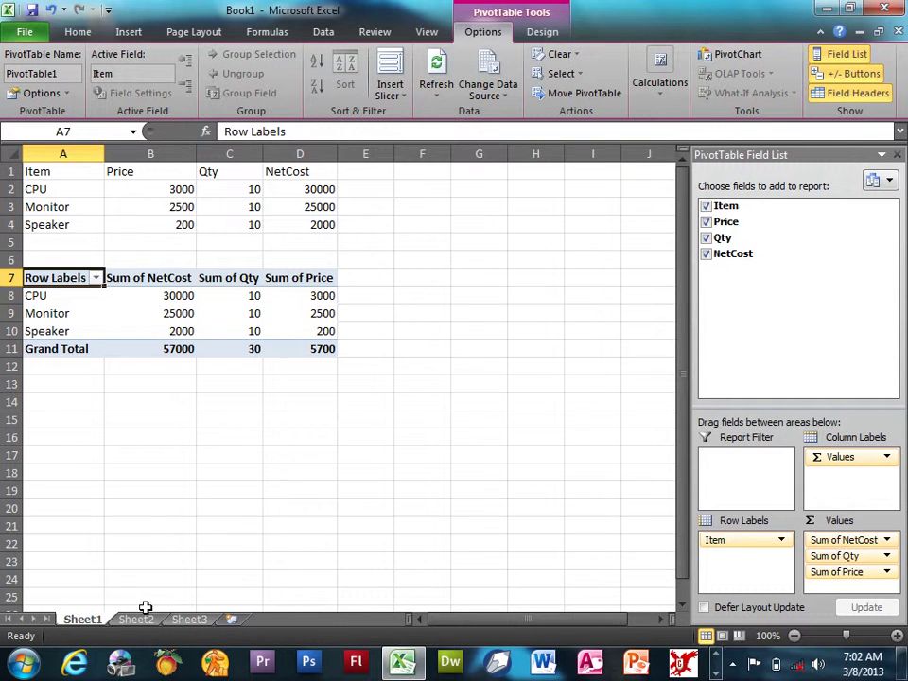
- Select the computer-parts range A1:D4 and start a PivotTable with PivotChart on a new worksheet
click(896, 154)
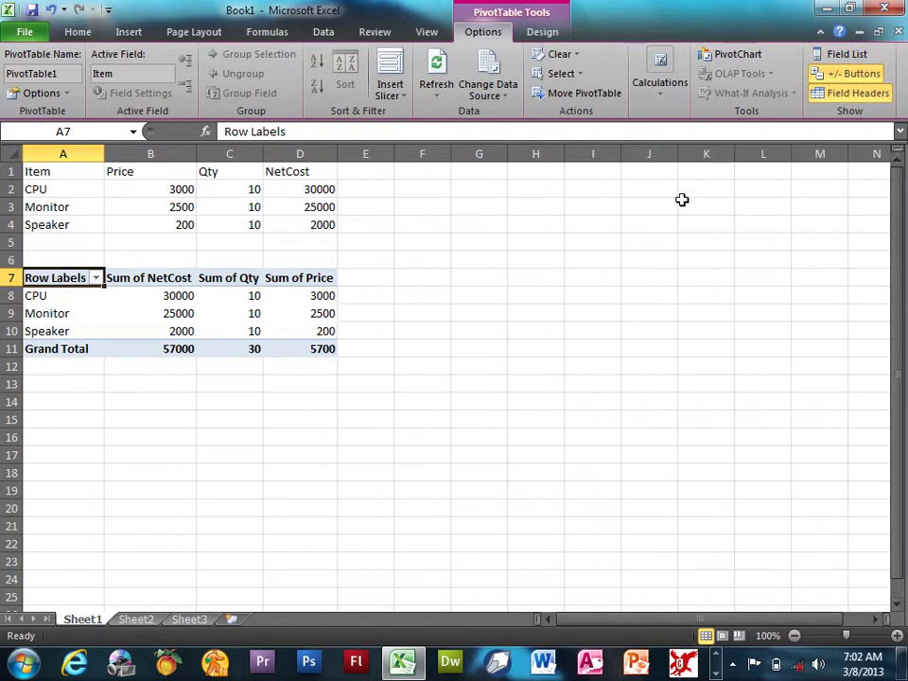
click(366, 241)
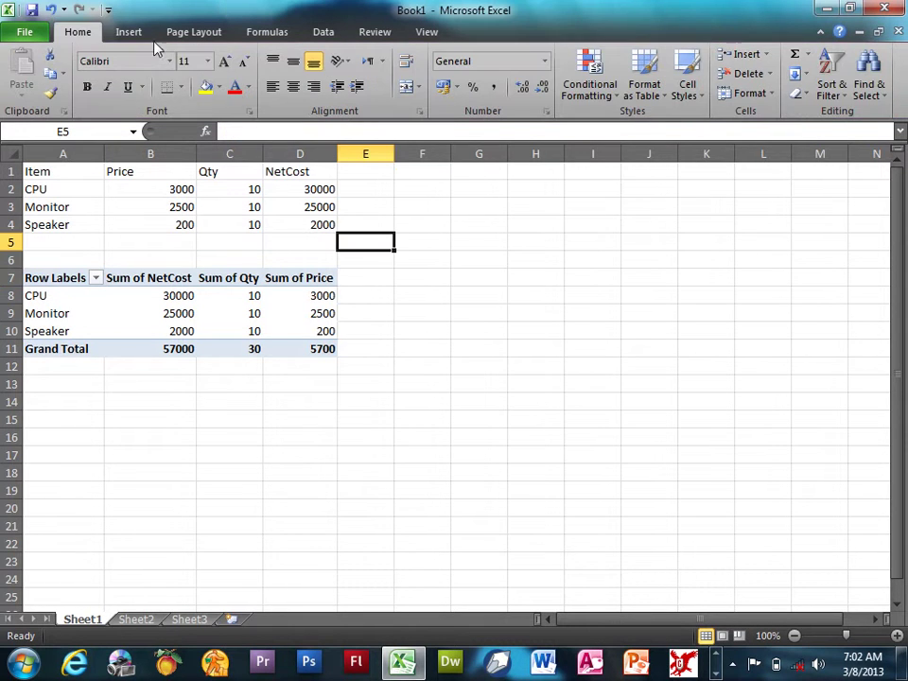
click(129, 31)
click(28, 87)
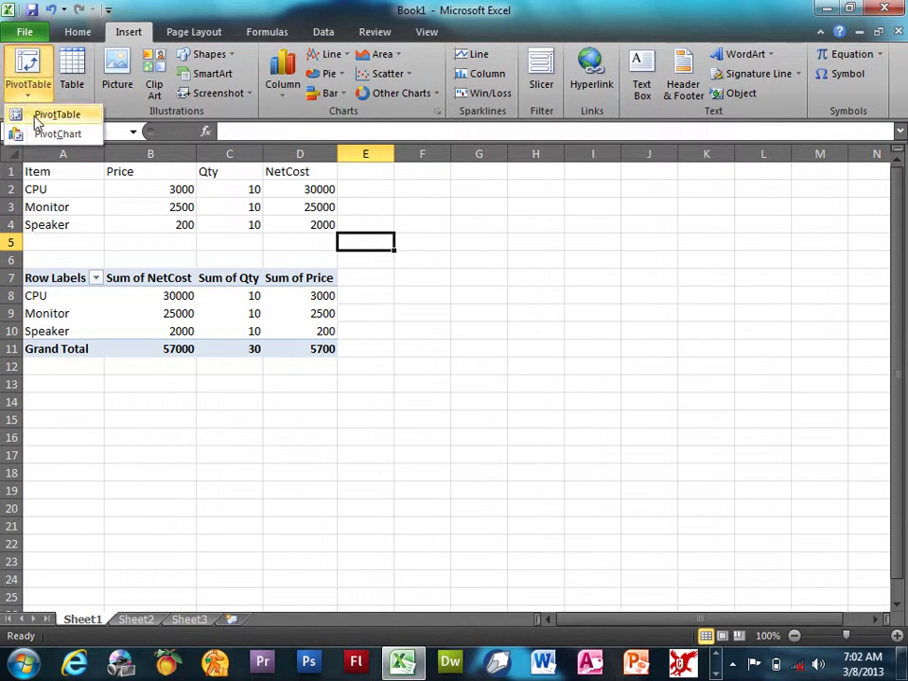
click(318, 239)
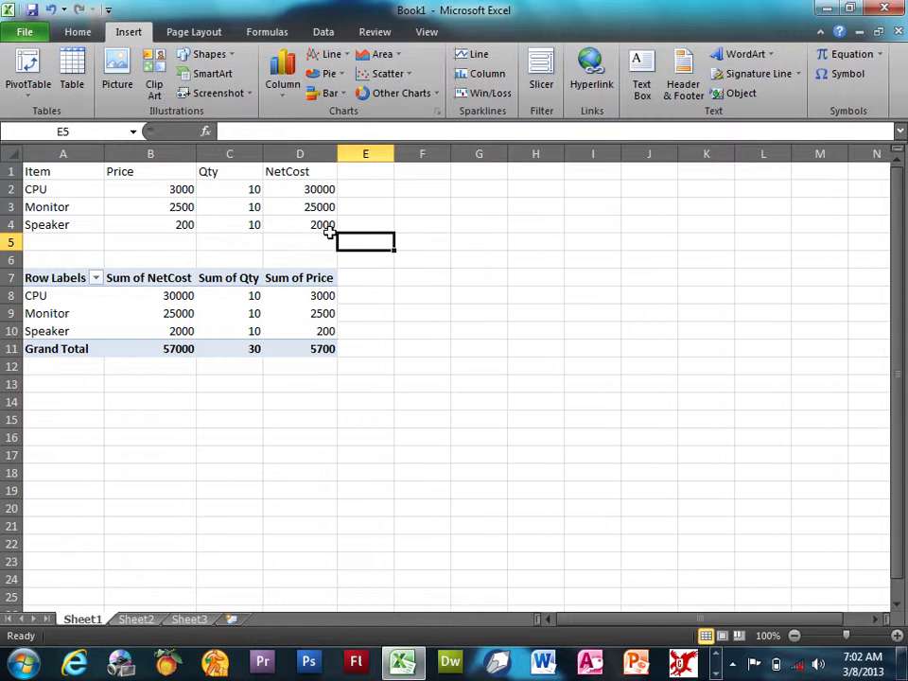
drag(326, 226, 30, 138)
click(31, 96)
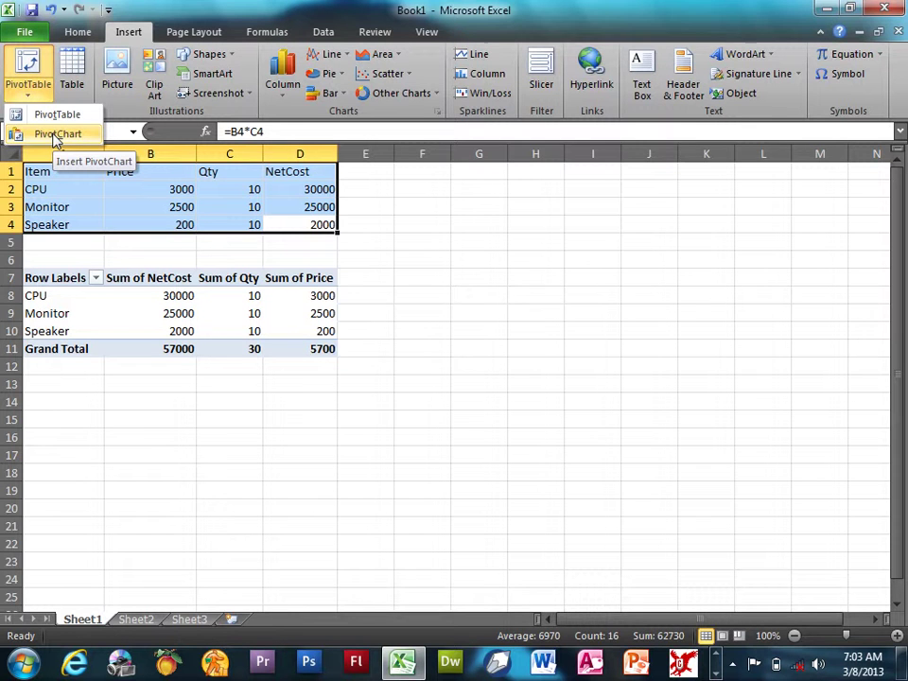
click(57, 134)
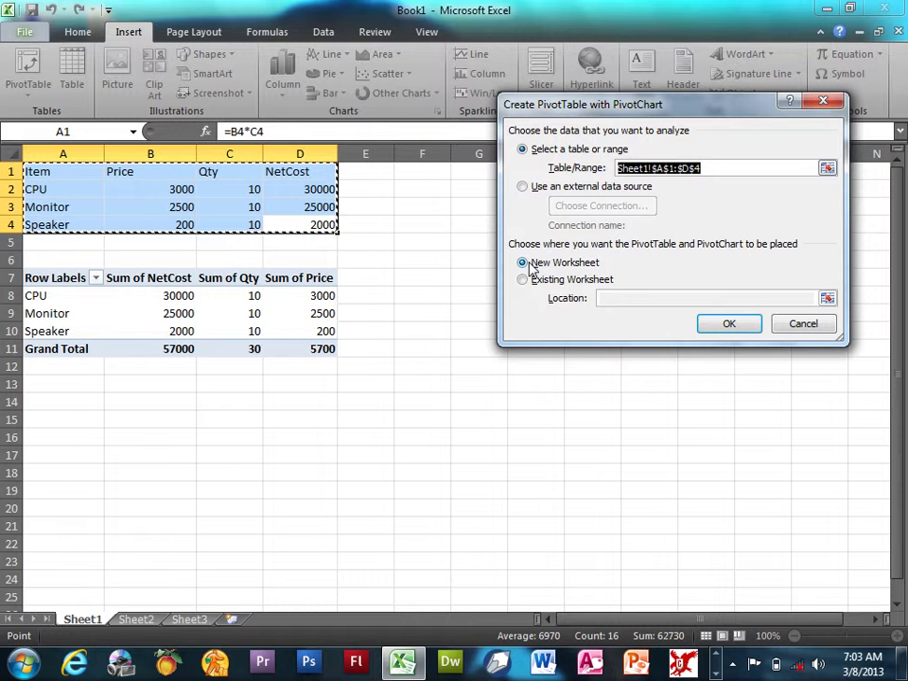
- Create the pivot table and chart on a new sheet using the Item, Price, Qty and NetCost fields
click(754, 330)
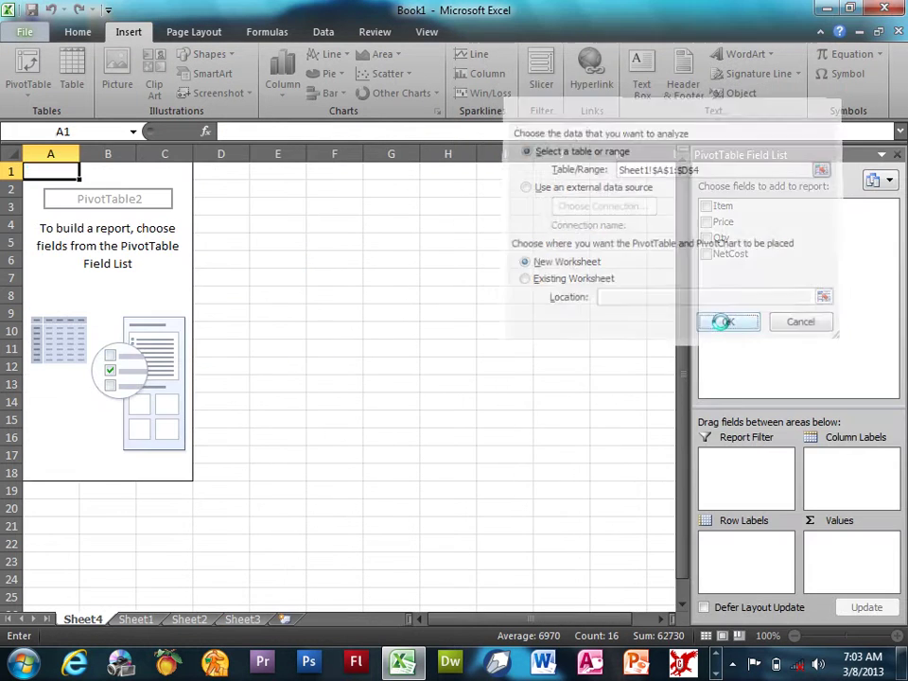
click(705, 206)
click(706, 221)
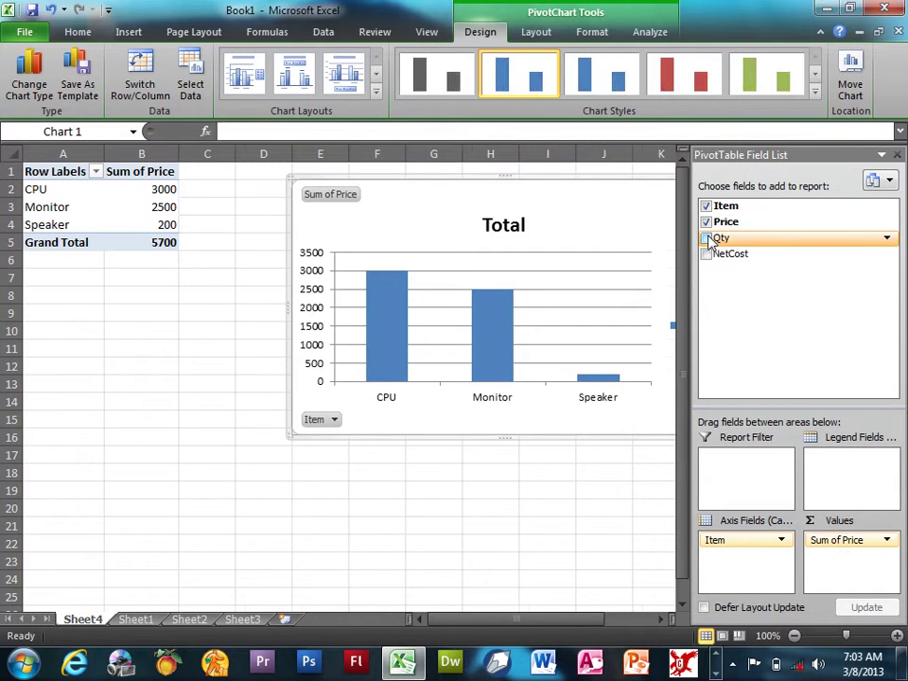
click(705, 238)
click(705, 253)
click(896, 156)
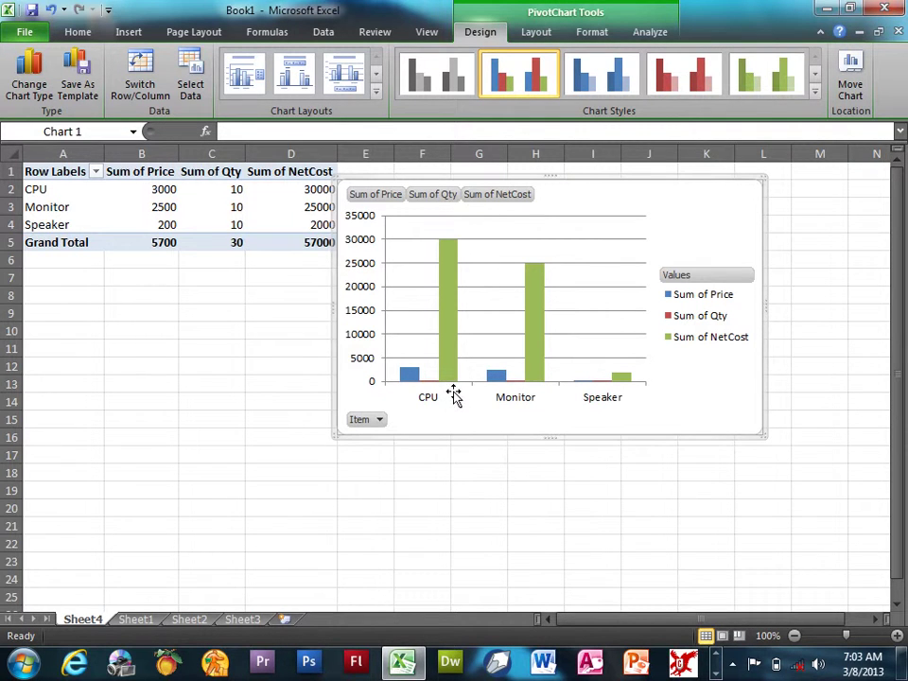
mouse_move(452, 296)
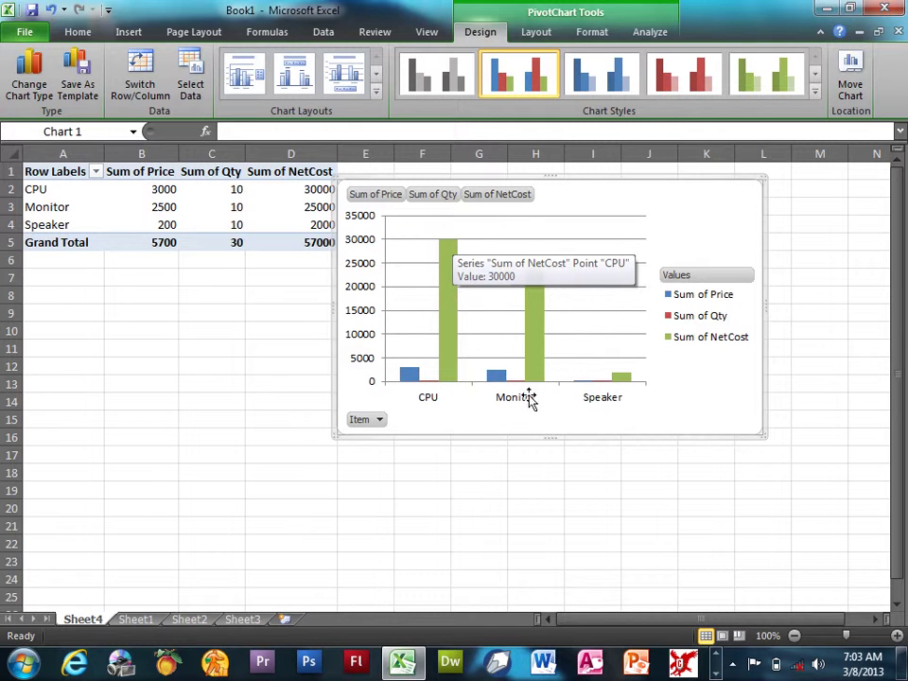
mouse_move(539, 274)
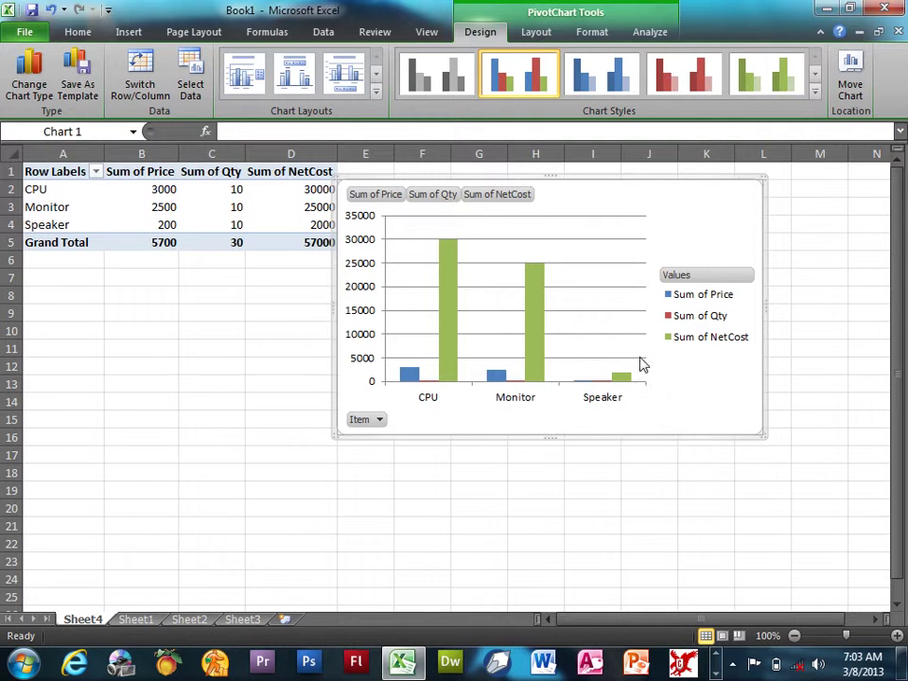
- Change the pivot chart to a 3-D Cone column chart
mouse_move(628, 376)
mouse_move(437, 266)
click(19, 64)
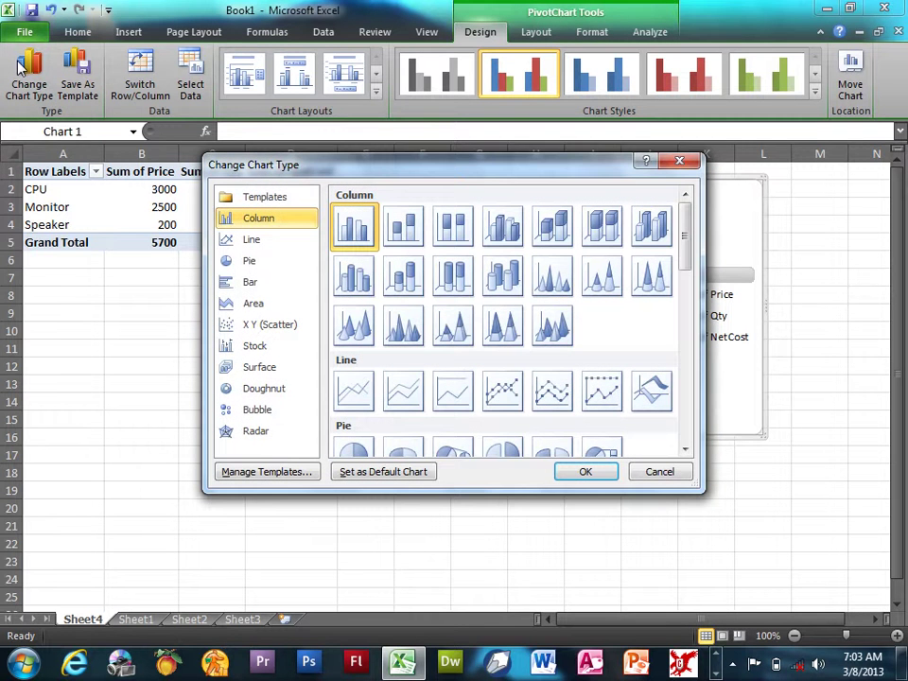
click(552, 275)
click(572, 473)
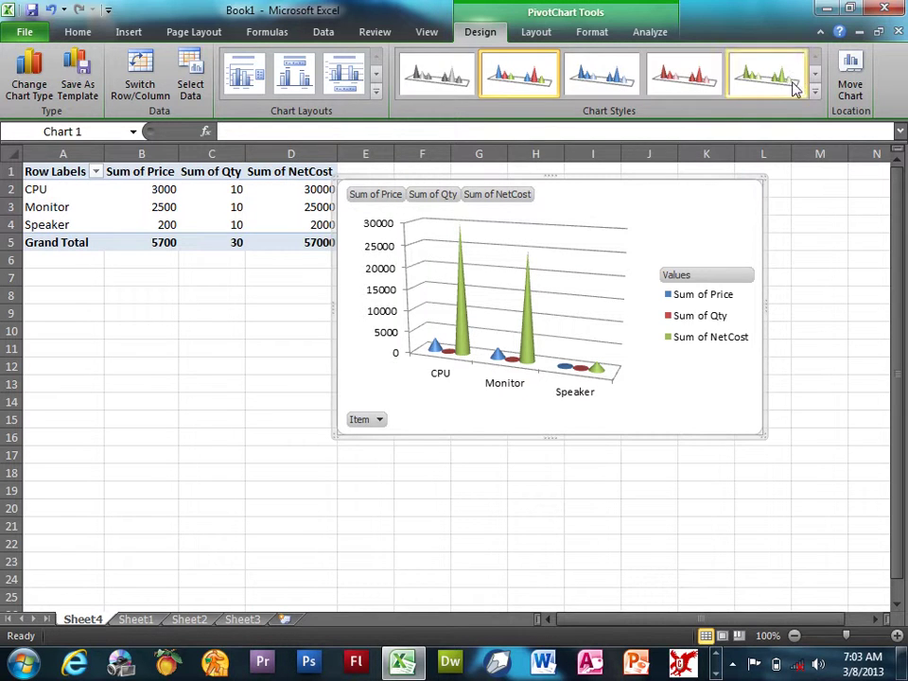
- Apply the chart style with a black background and red cones
click(814, 91)
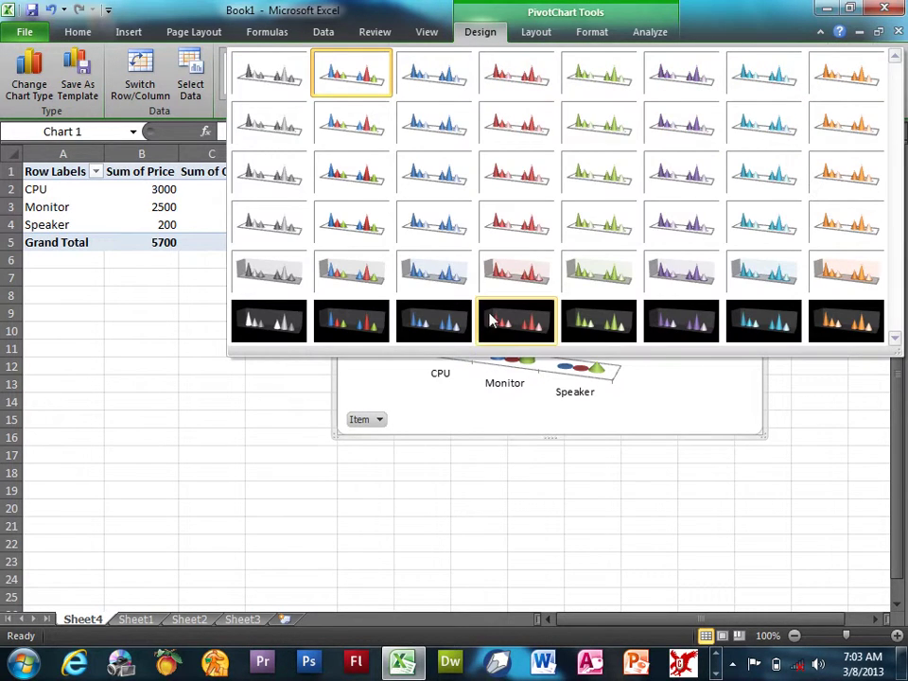
click(507, 321)
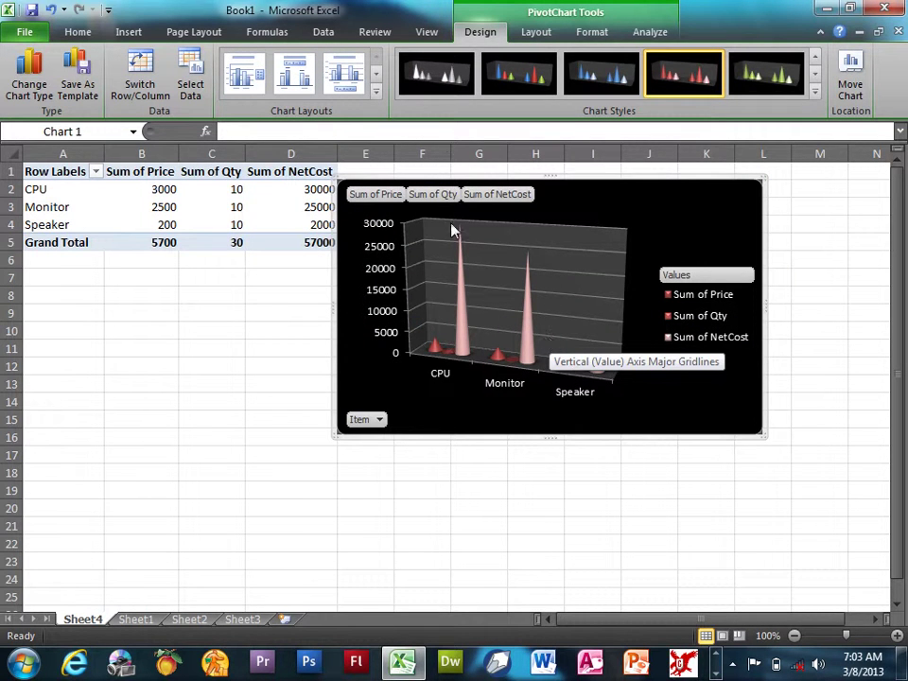
click(376, 92)
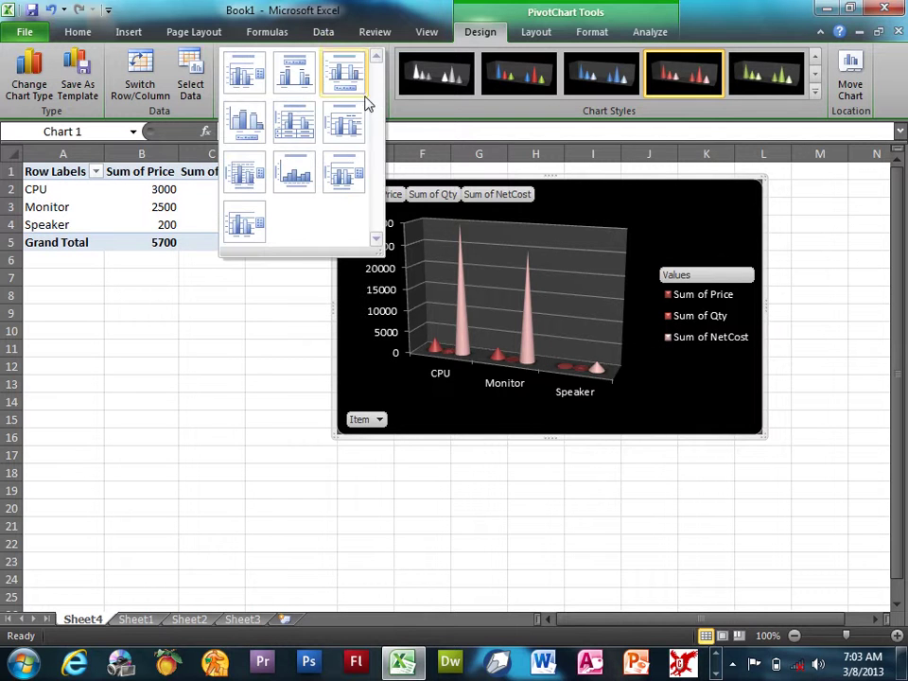
- Apply a layout with chart and axis titles, then delete the pivot chart
click(301, 180)
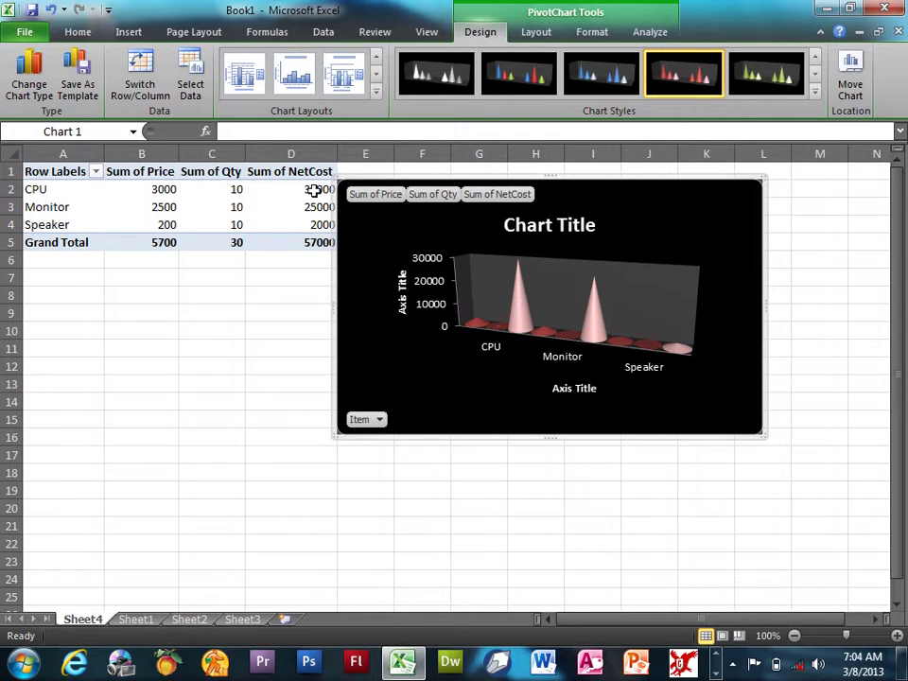
mouse_move(526, 314)
mouse_move(685, 353)
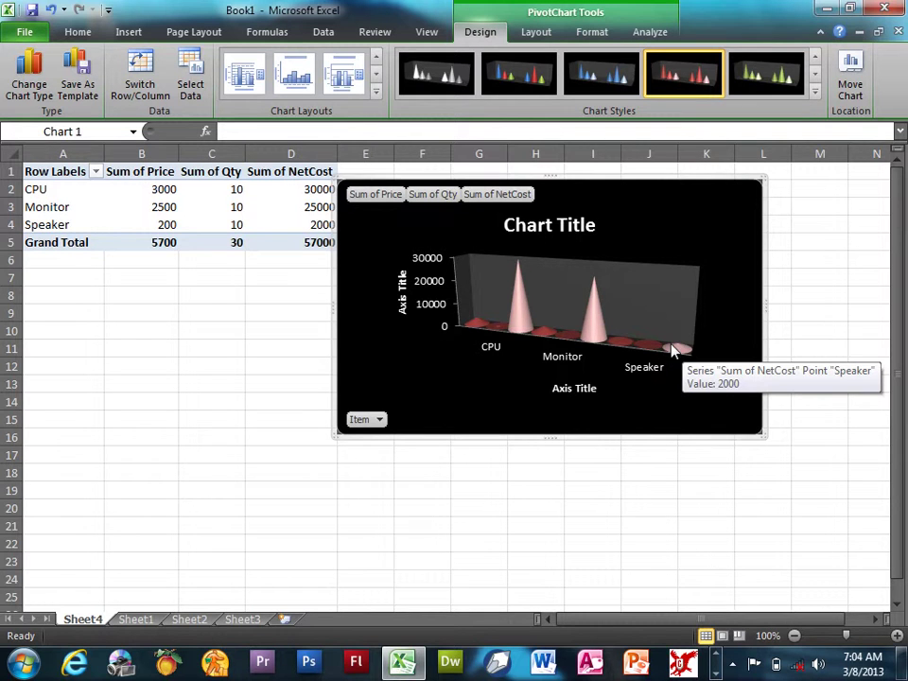
key(Delete)
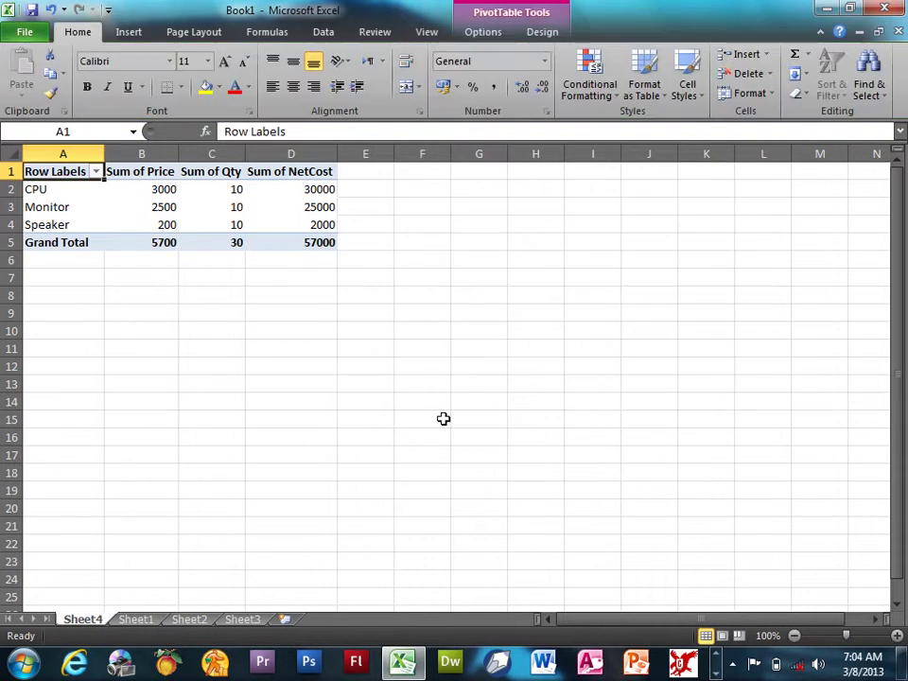
- Select cell A7 below the pivot table and open the Insert Picture dialog
click(128, 32)
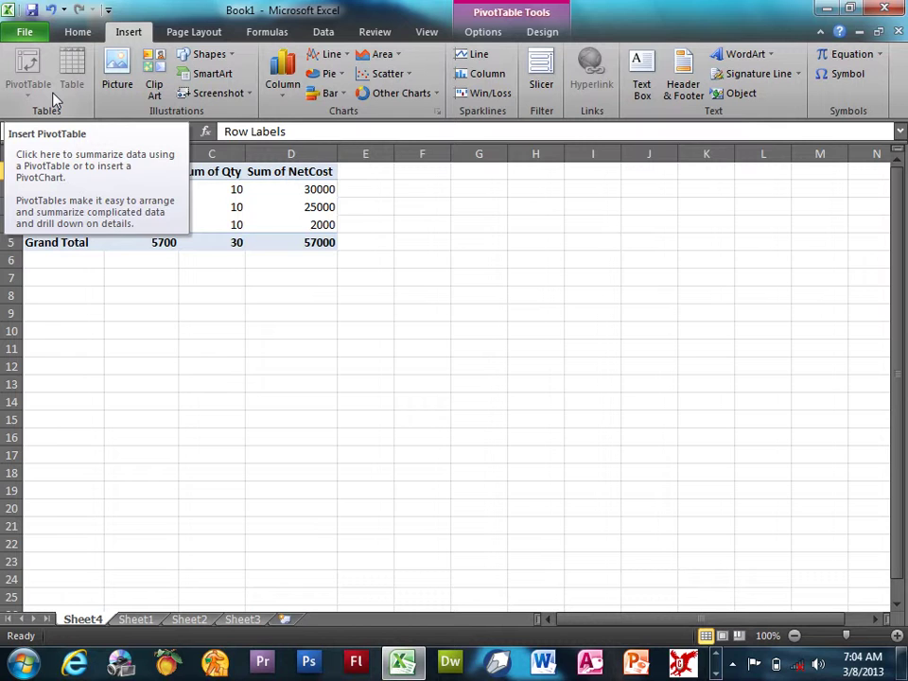
click(75, 278)
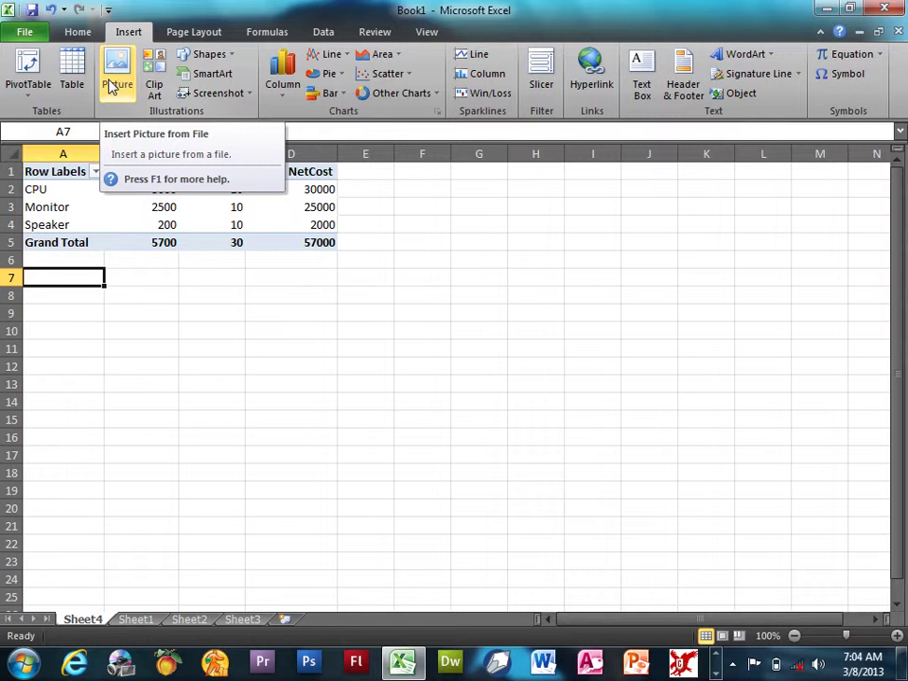
click(113, 62)
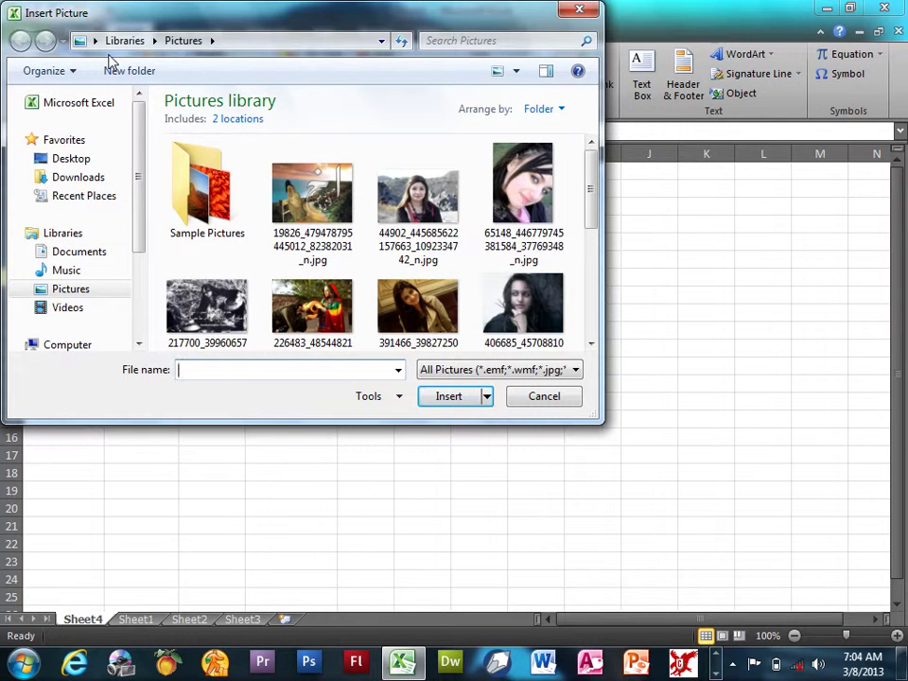
- Insert two photos from the Pictures library in turn, moving and then deleting each
double_click(416, 198)
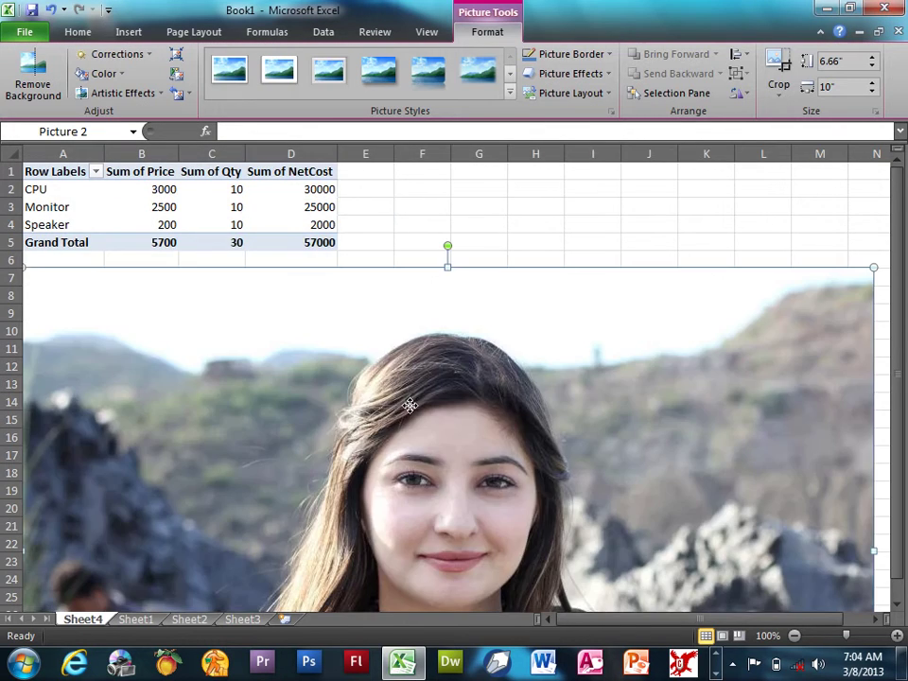
mouse_move(411, 406)
mouse_down()
mouse_move(428, 275)
mouse_move(401, 267)
mouse_up()
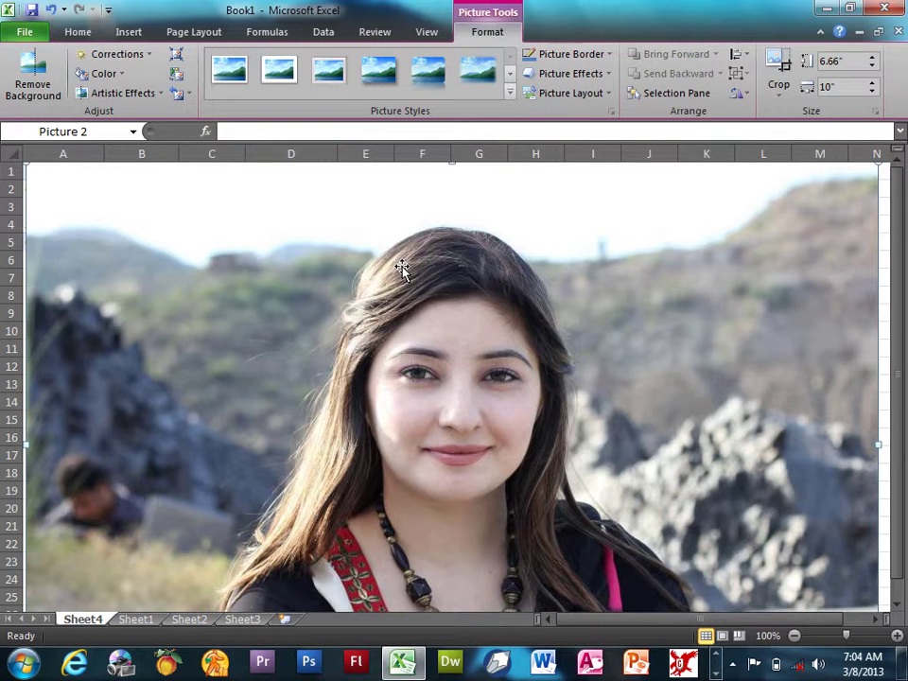
key(Delete)
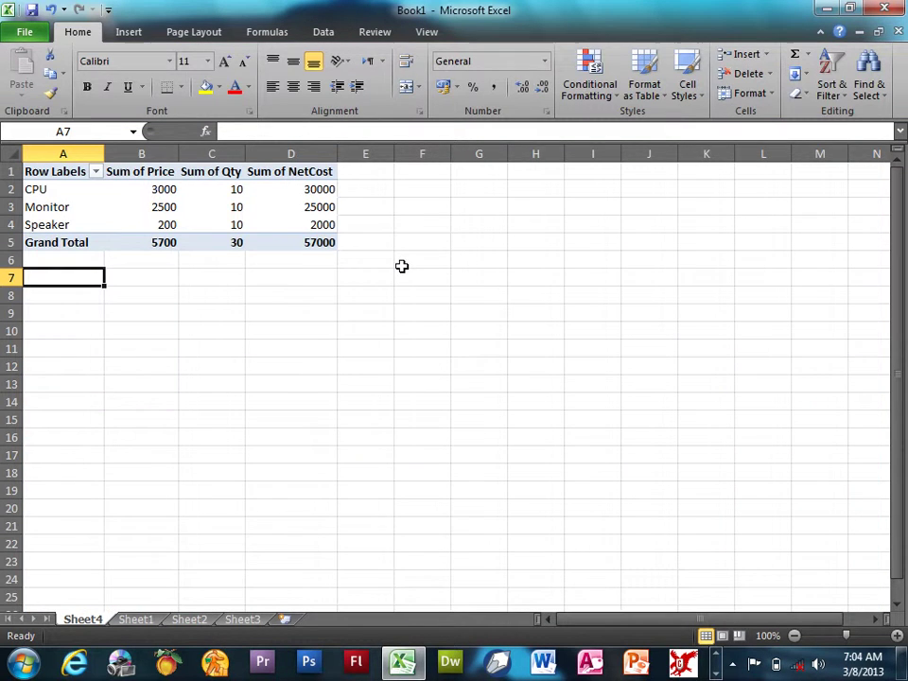
click(132, 34)
click(116, 76)
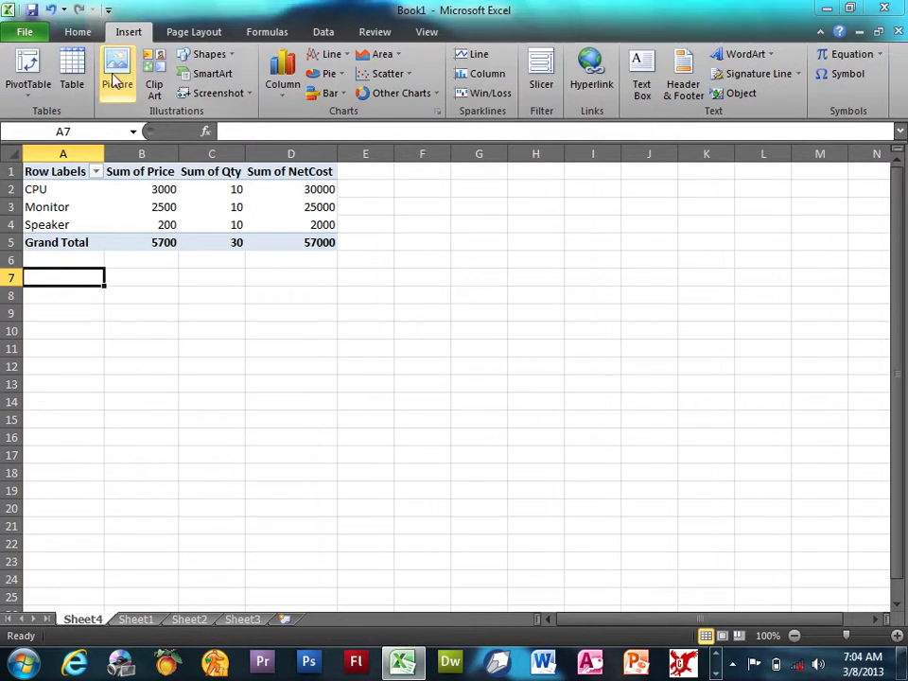
double_click(499, 309)
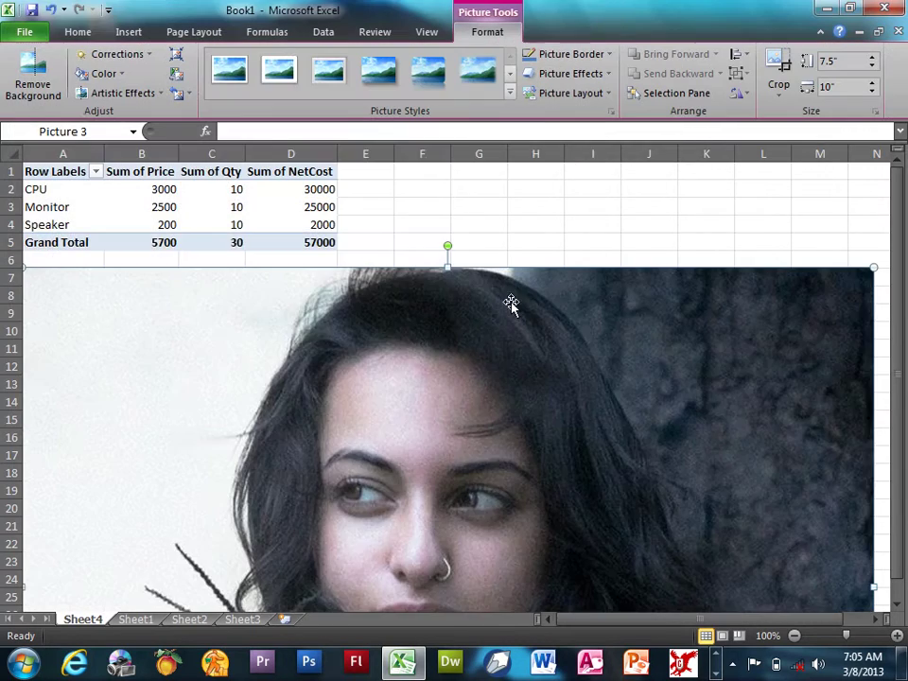
mouse_move(470, 478)
mouse_down()
mouse_move(466, 374)
mouse_move(475, 373)
mouse_up()
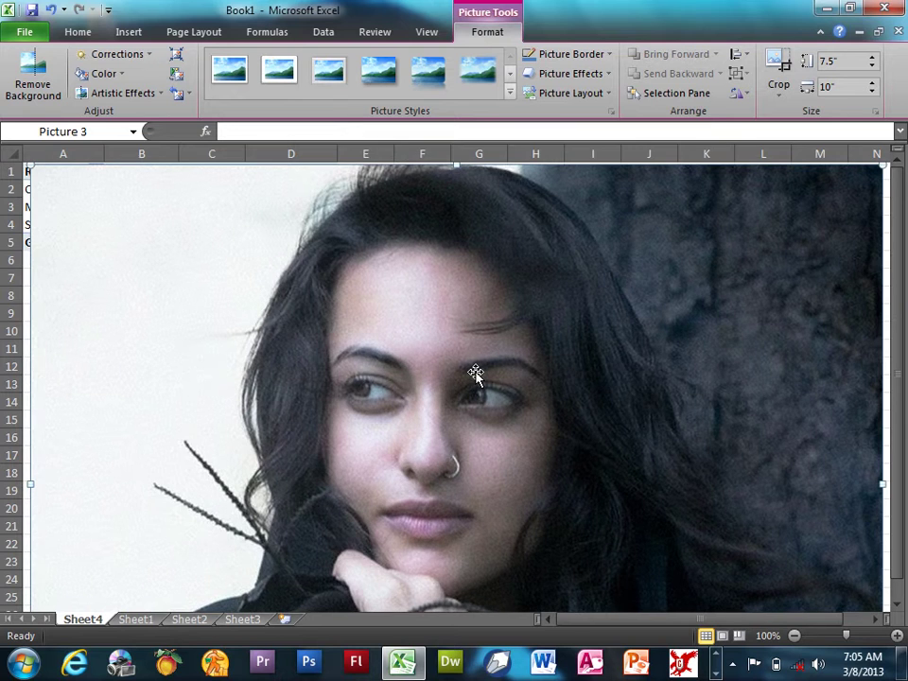
key(Delete)
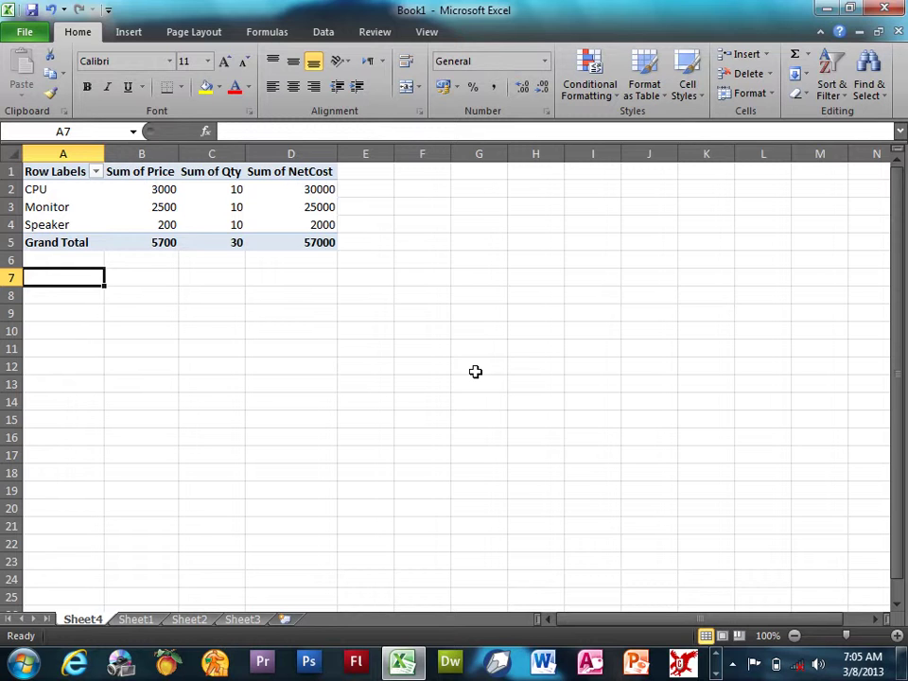
click(142, 35)
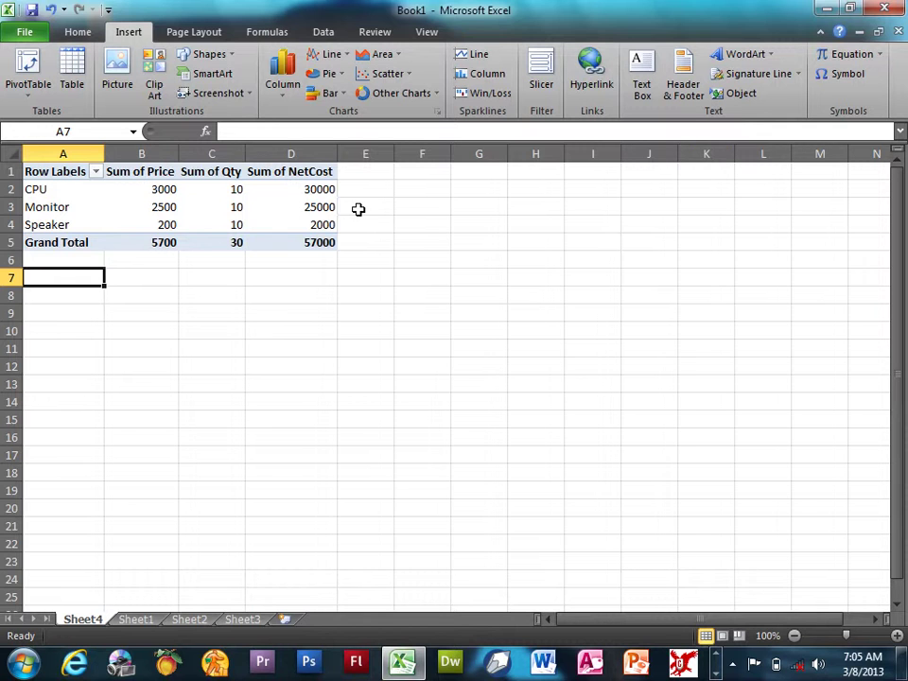
click(161, 62)
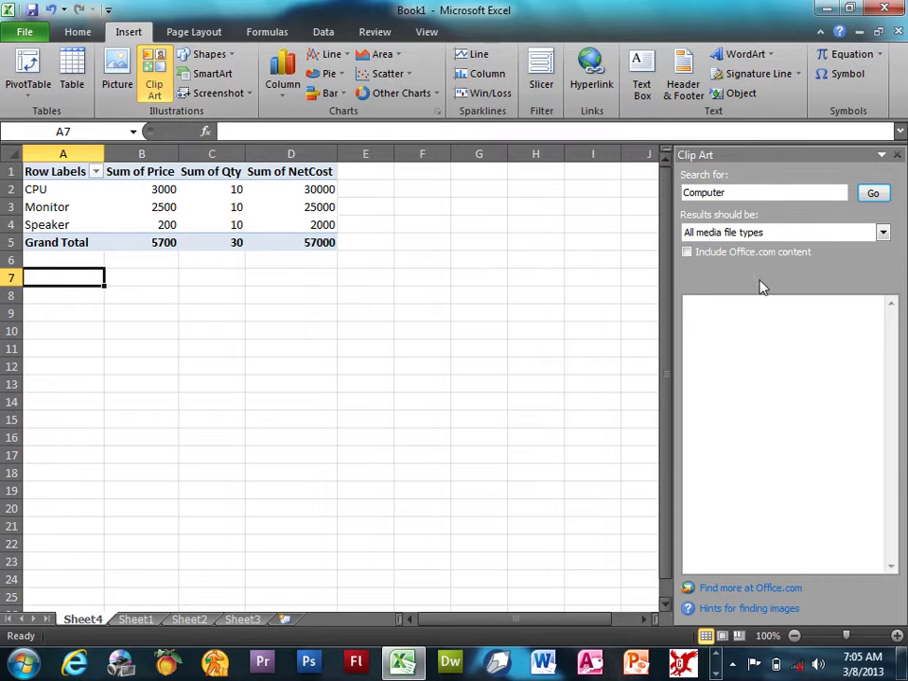
click(874, 193)
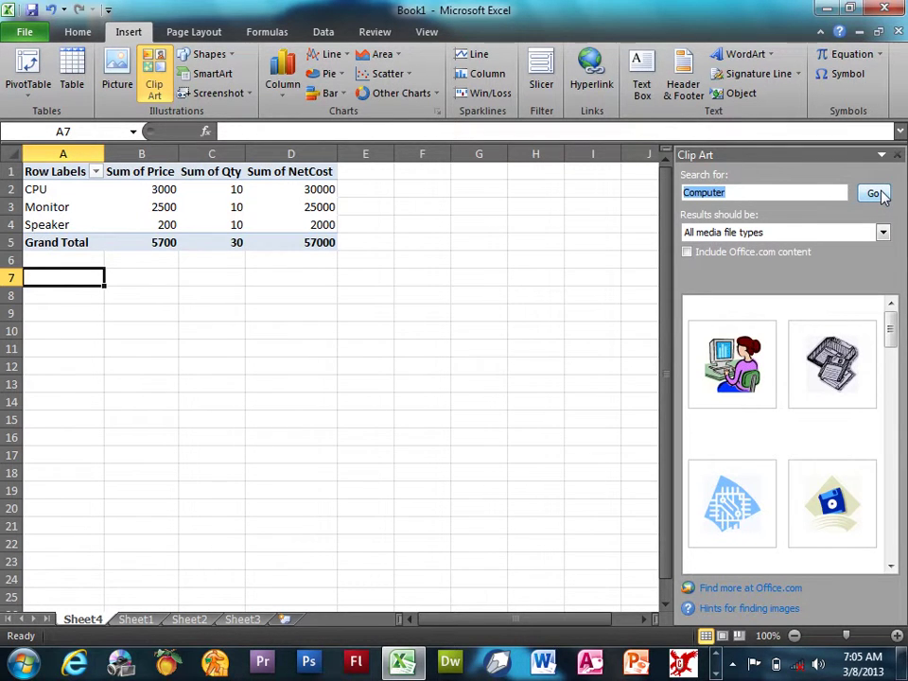
click(713, 360)
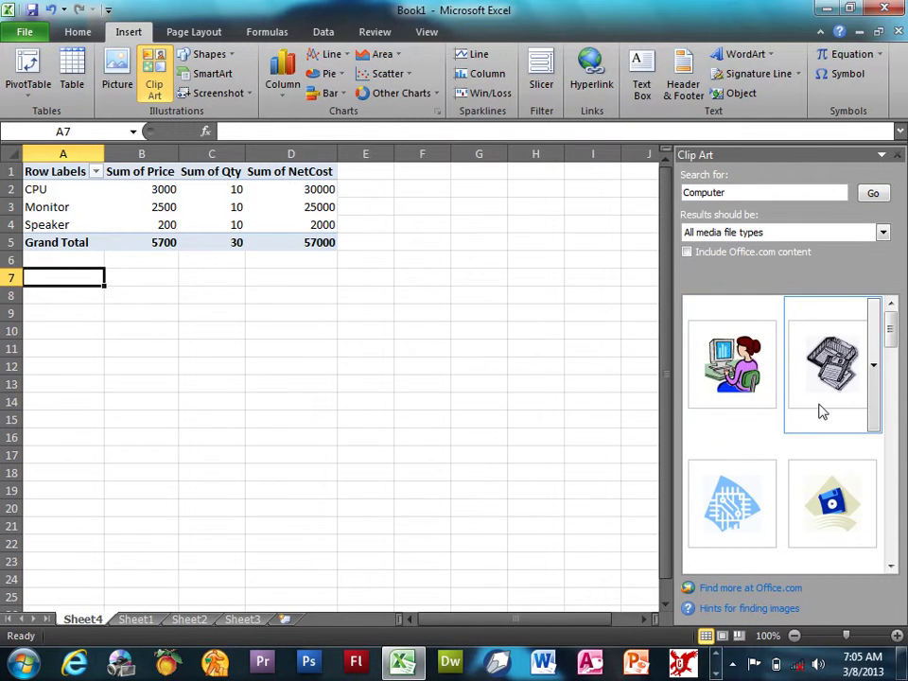
click(747, 360)
mouse_move(184, 438)
mouse_down()
mouse_move(435, 516)
mouse_move(303, 367)
mouse_up()
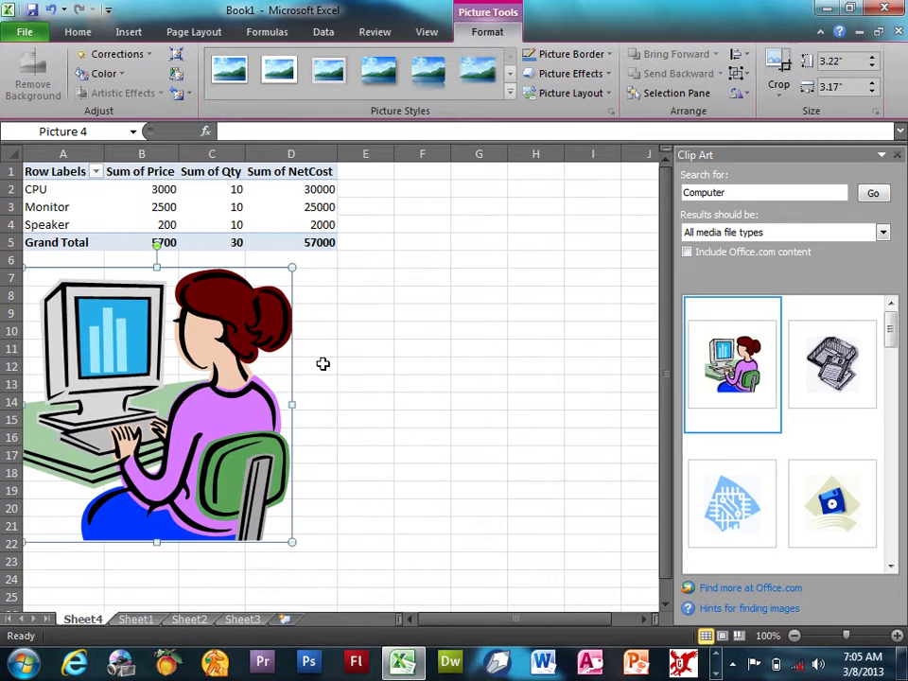
click(897, 154)
click(379, 333)
click(185, 367)
key(Delete)
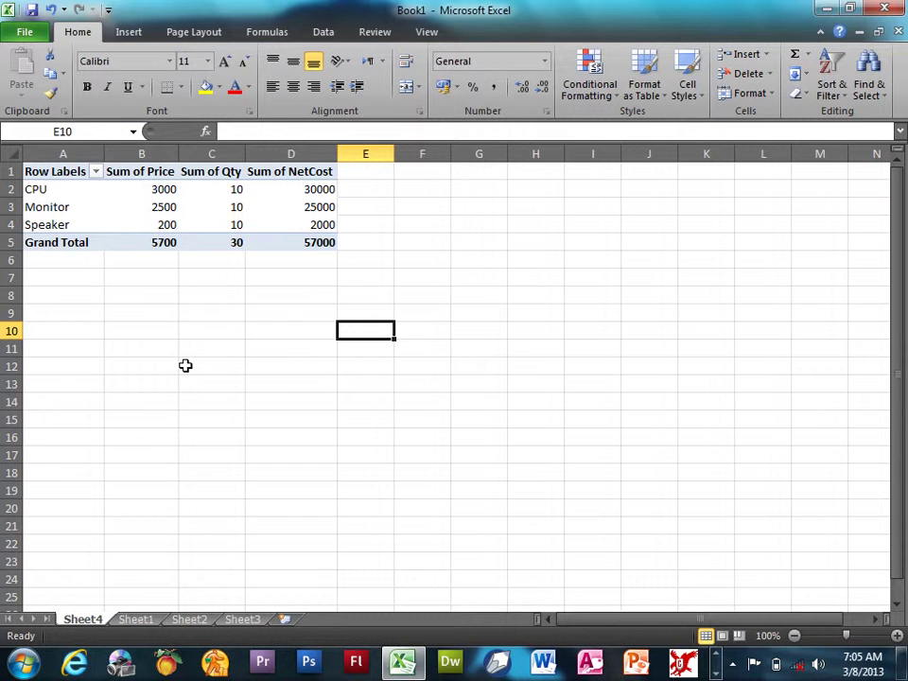
- On Sheet2, draw a large heart across columns B–H and copy it to the right
click(121, 36)
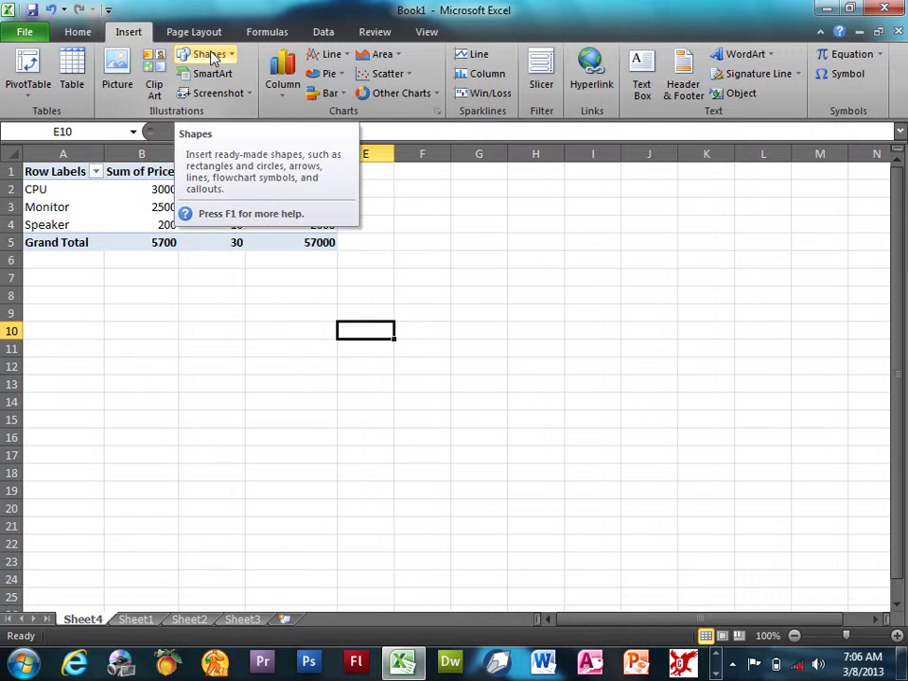
click(189, 618)
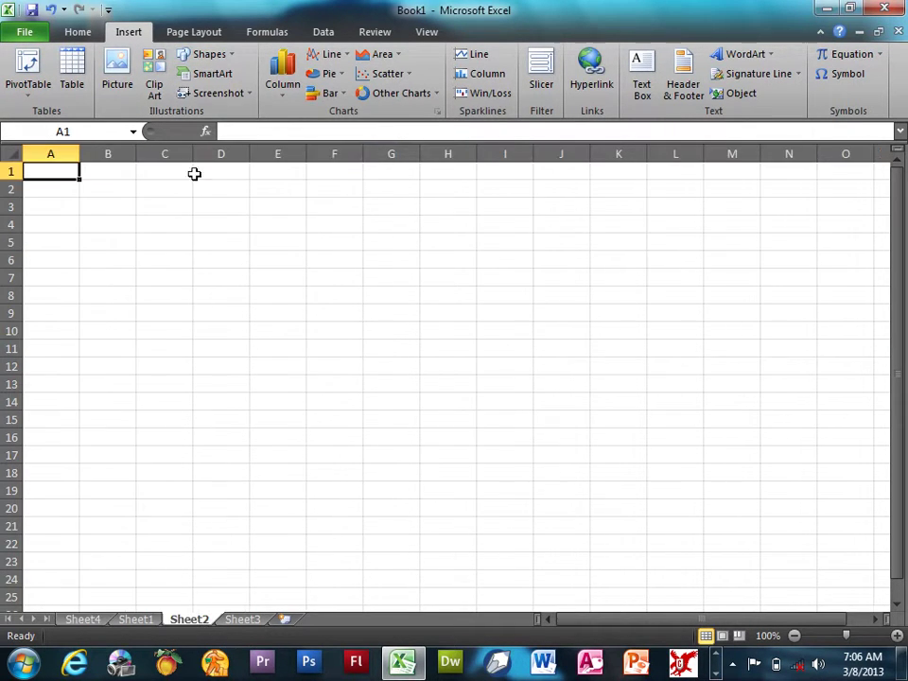
click(209, 55)
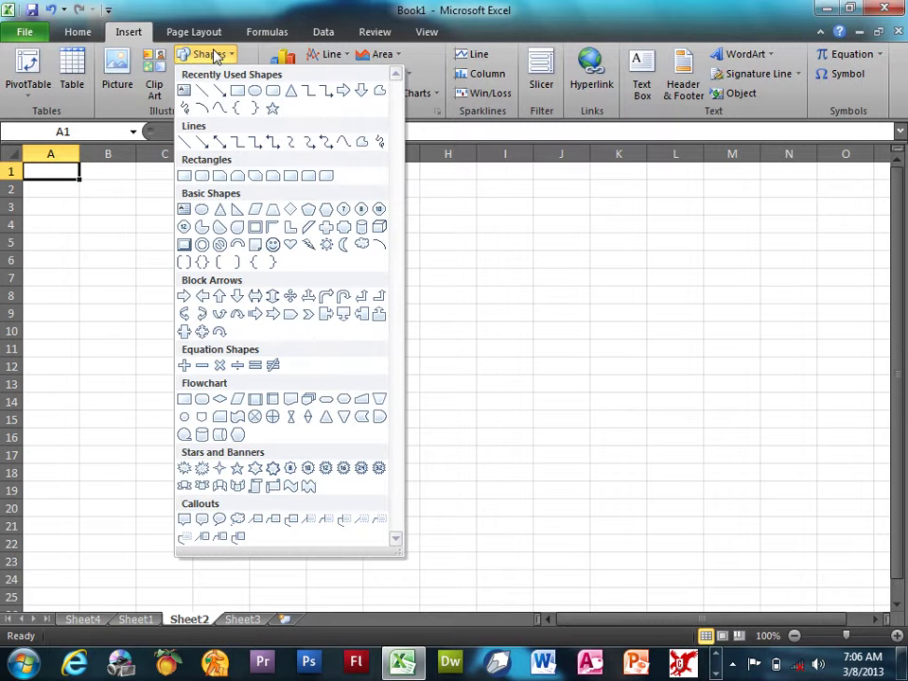
click(290, 244)
drag(121, 206, 434, 452)
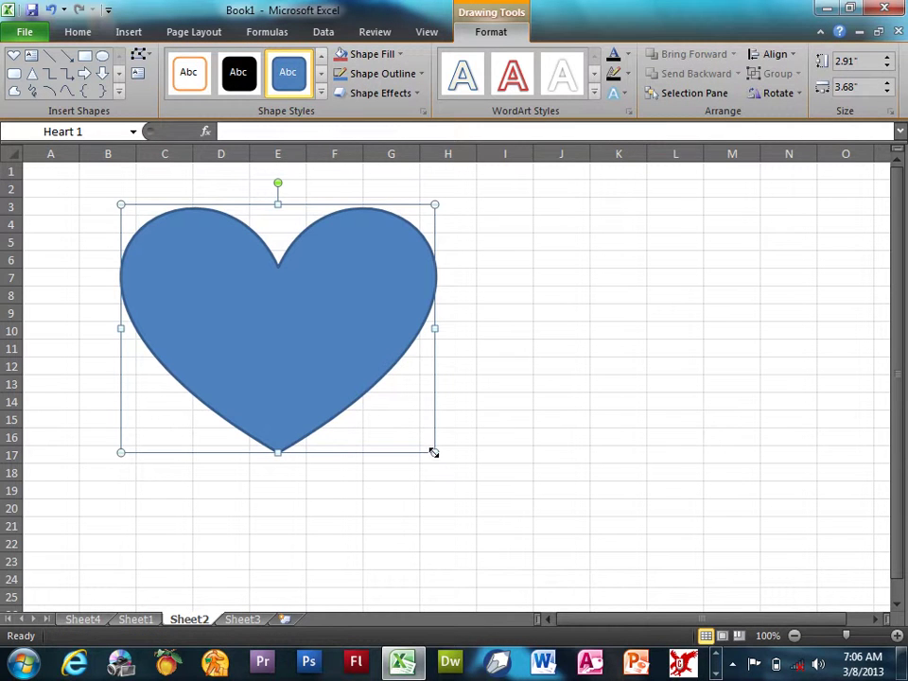
drag(360, 333, 803, 329)
click(349, 314)
mouse_move(349, 314)
mouse_down()
mouse_move(276, 307)
mouse_move(253, 321)
mouse_up()
- Add a 12-point star between the hearts, enlarged to about 2.41 by 3 inches
click(121, 32)
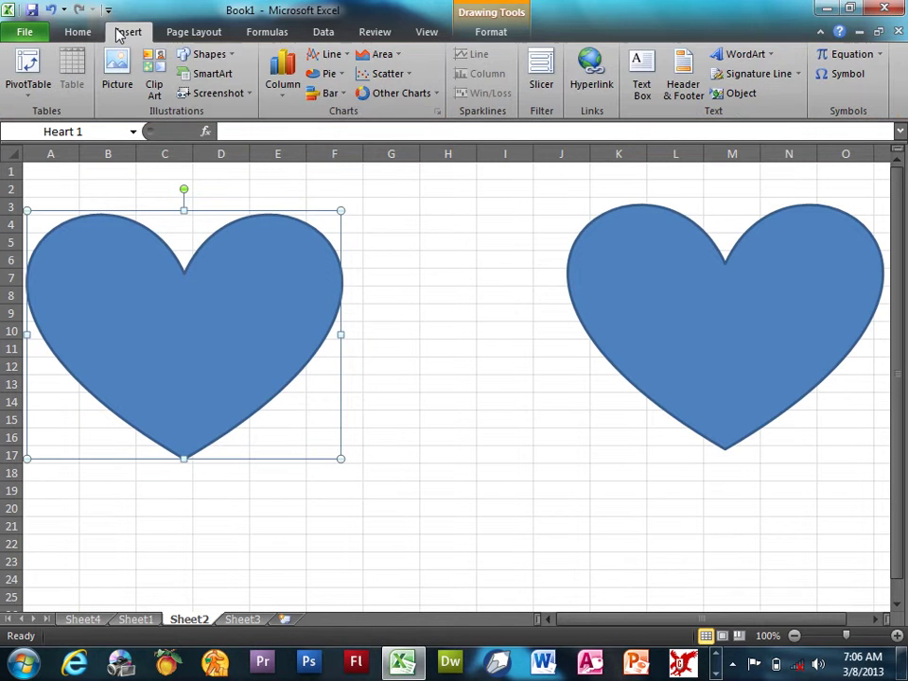
click(214, 55)
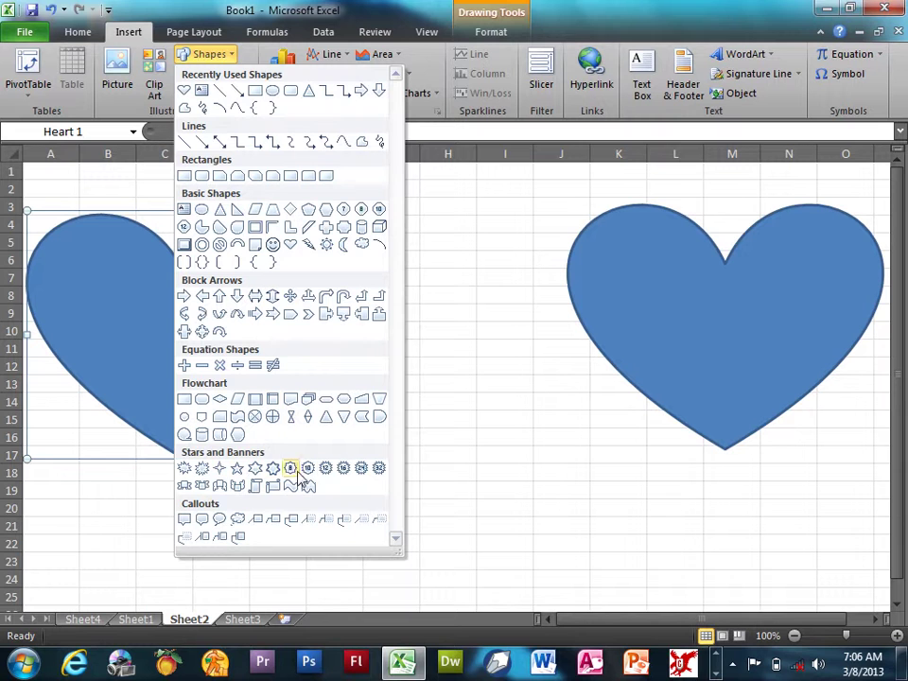
click(326, 468)
drag(351, 292, 580, 483)
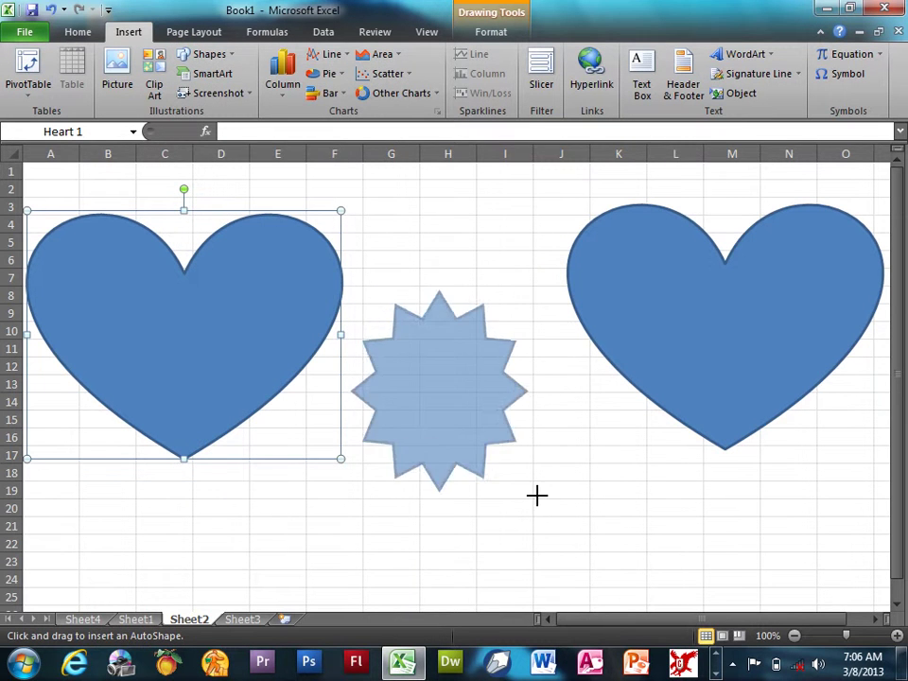
drag(491, 412, 471, 379)
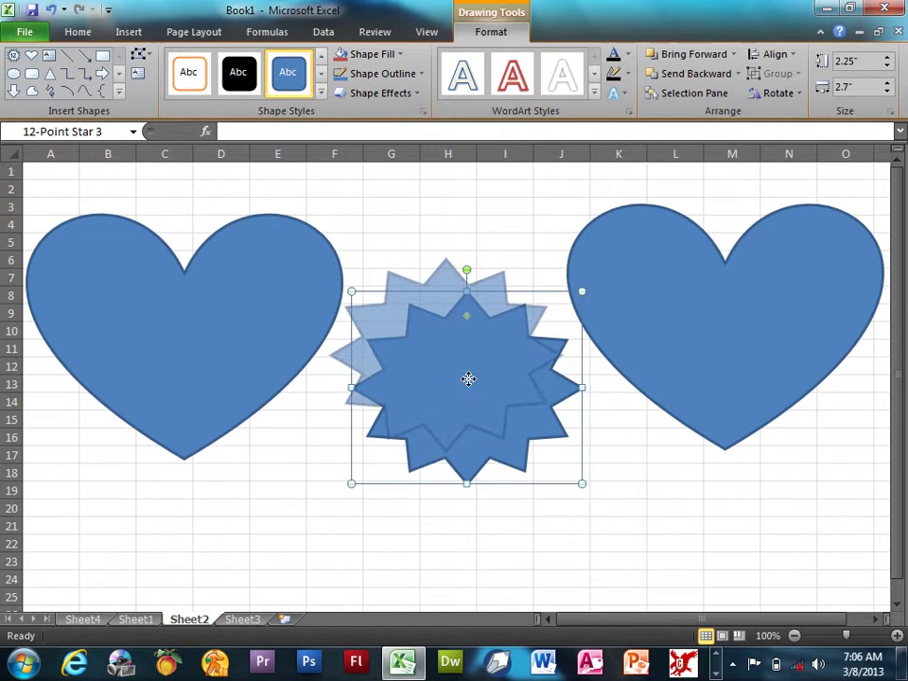
drag(565, 257, 581, 250)
drag(334, 250, 325, 243)
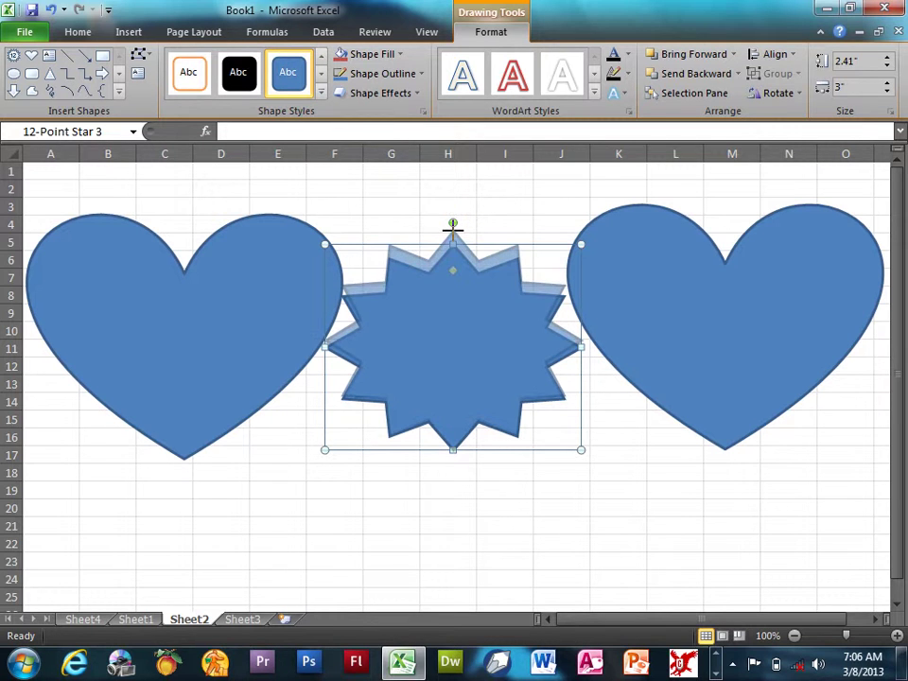
drag(453, 244, 452, 229)
- Fill the left heart with a photo from the Pictures library
click(695, 289)
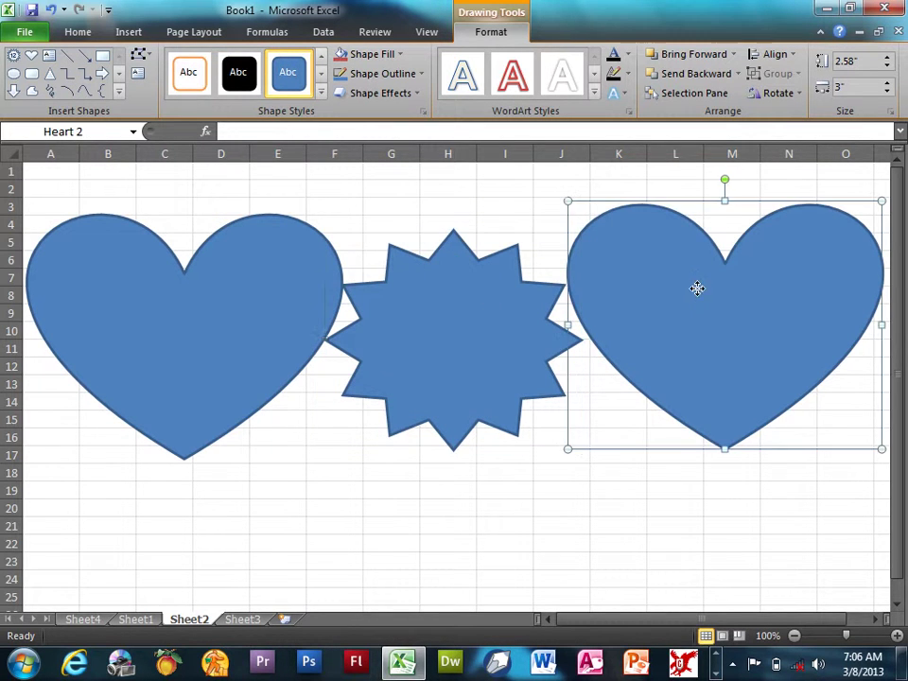
click(211, 275)
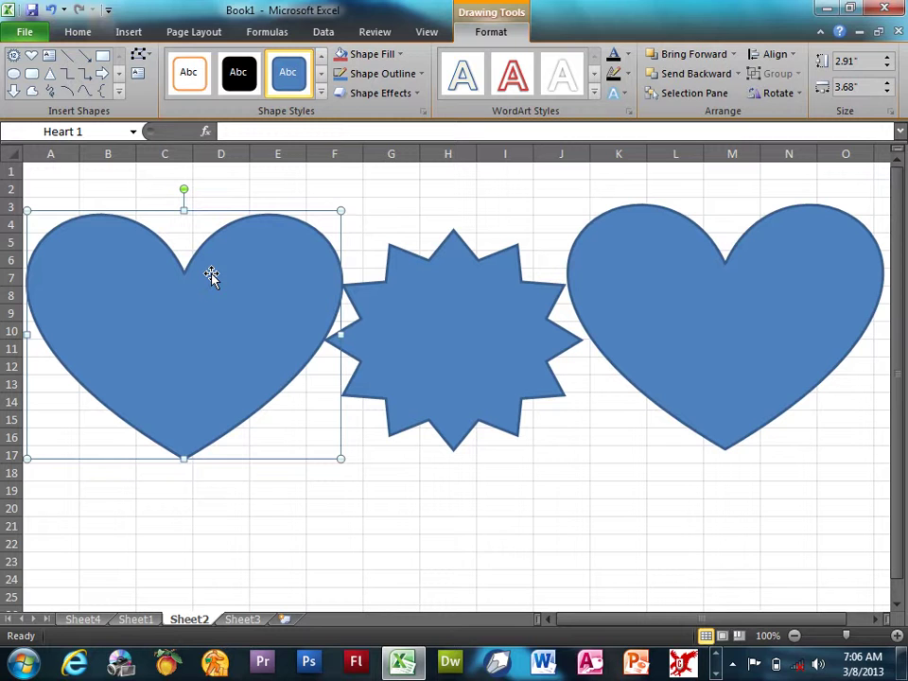
click(367, 62)
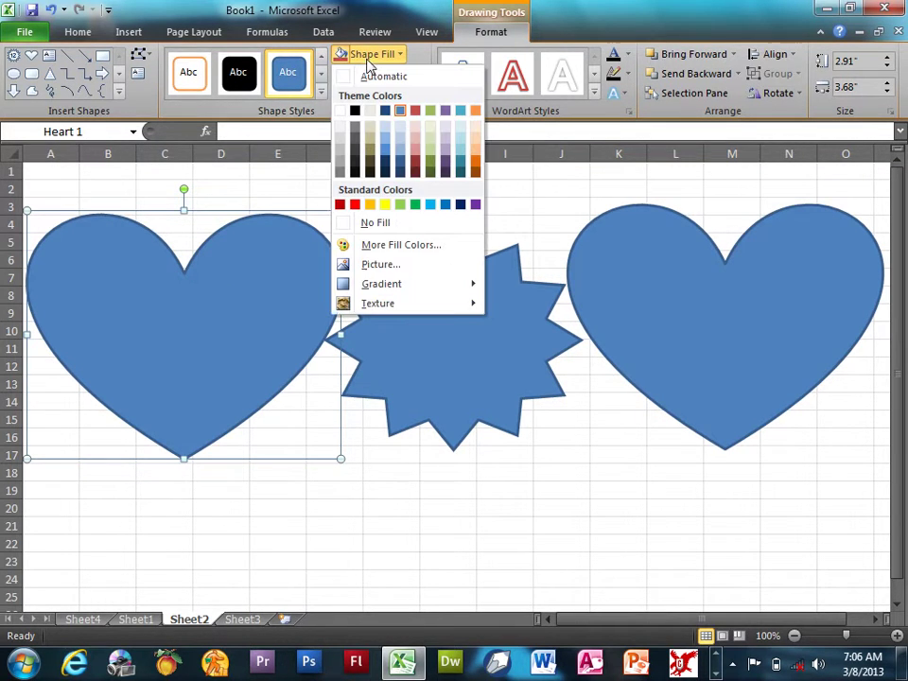
click(397, 266)
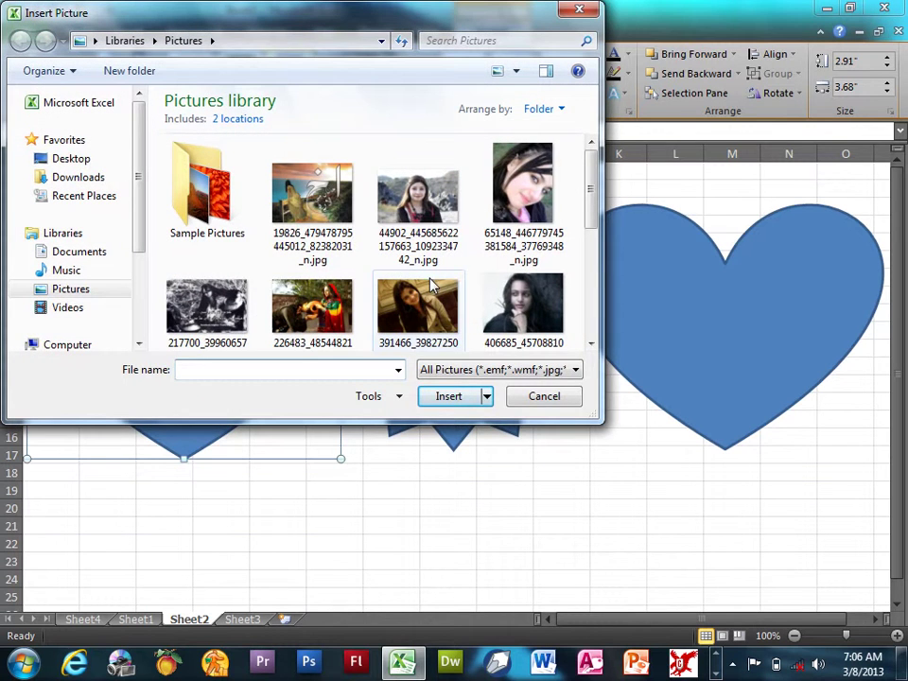
double_click(442, 220)
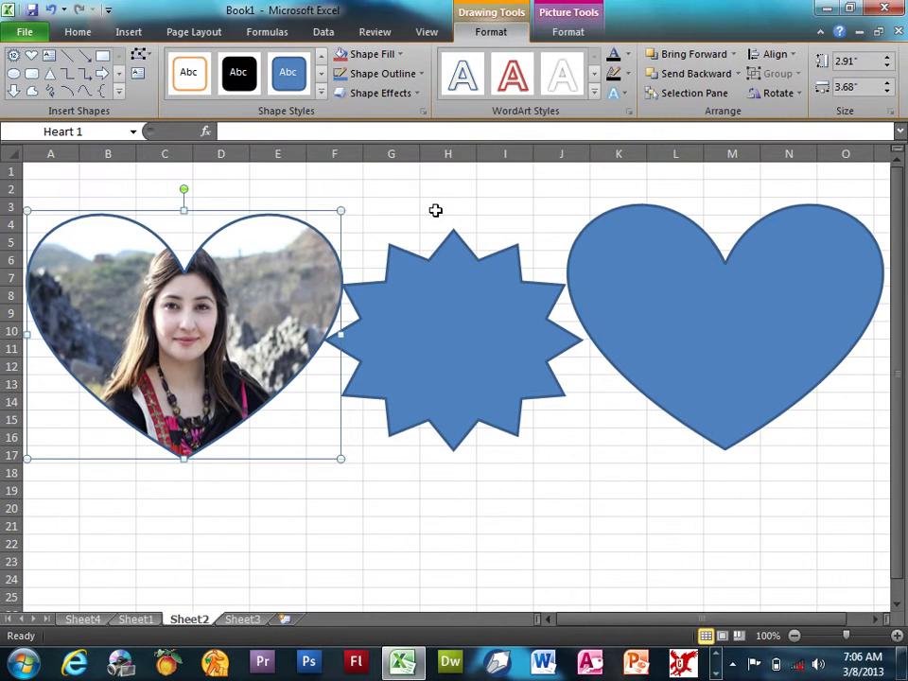
- Fill the right heart with a different photo
click(632, 285)
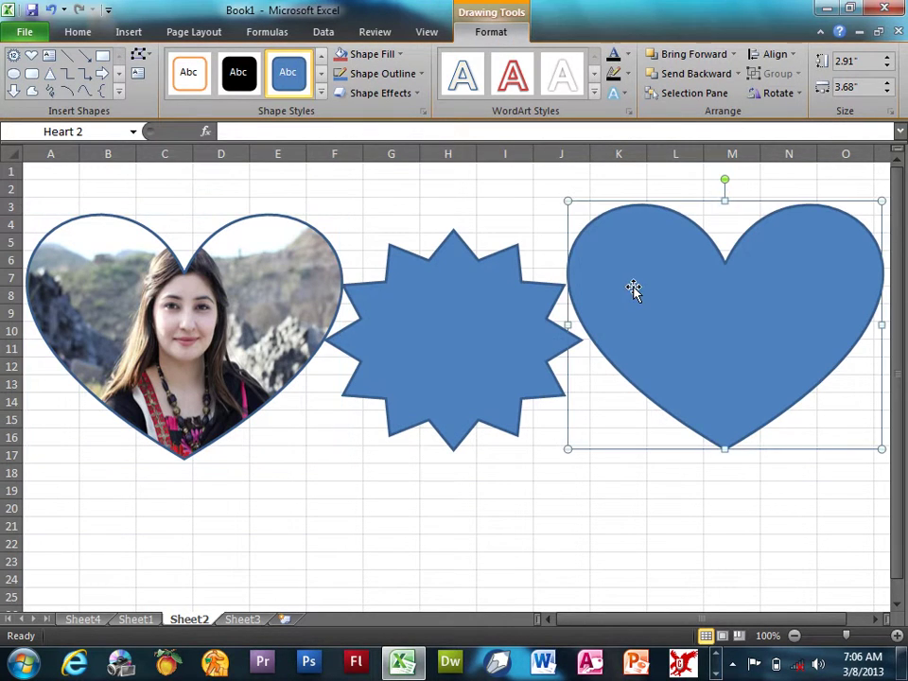
click(359, 54)
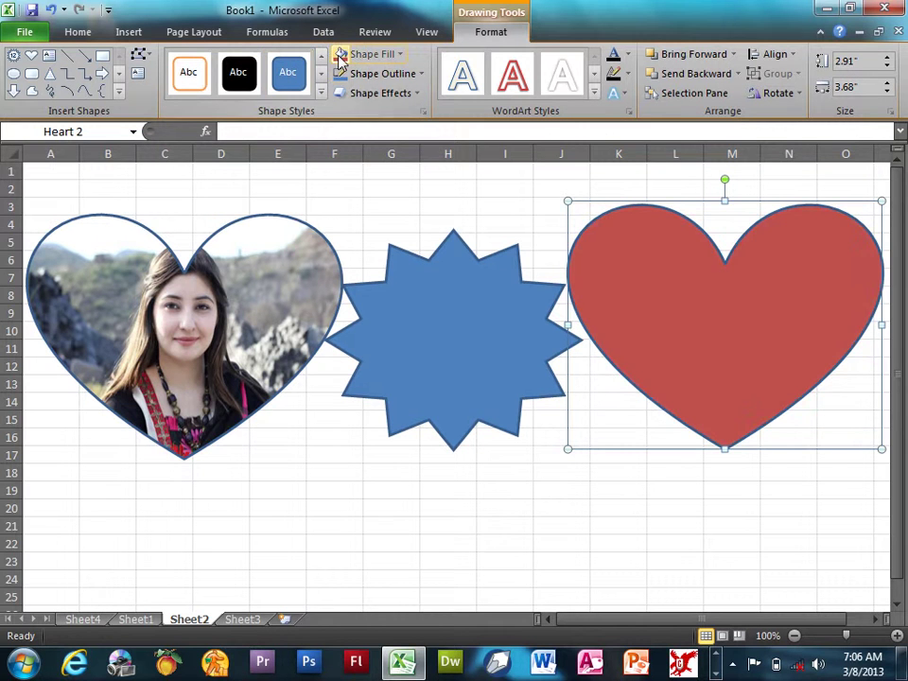
click(362, 55)
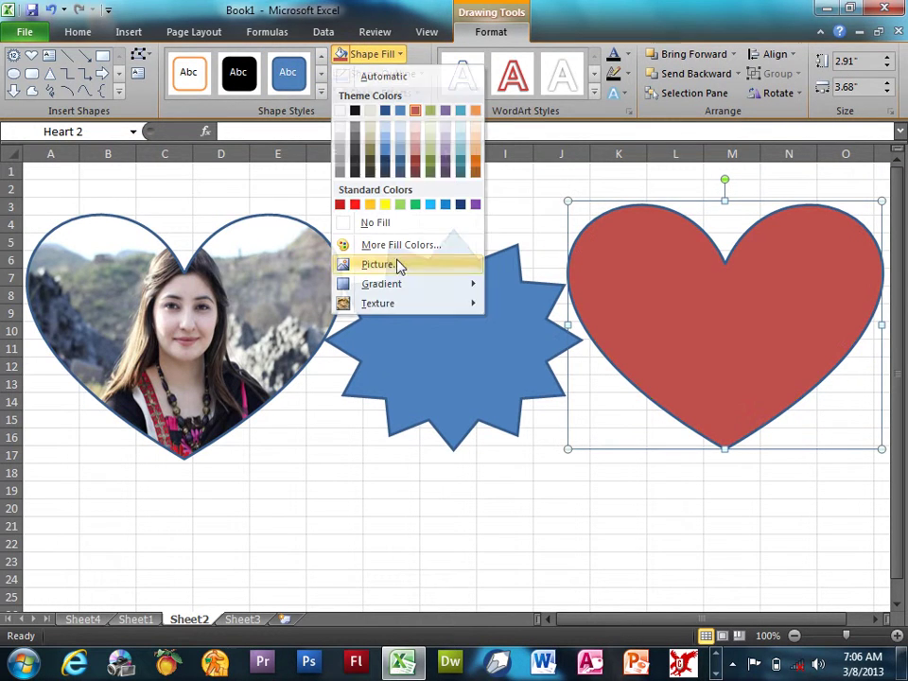
click(397, 264)
double_click(518, 301)
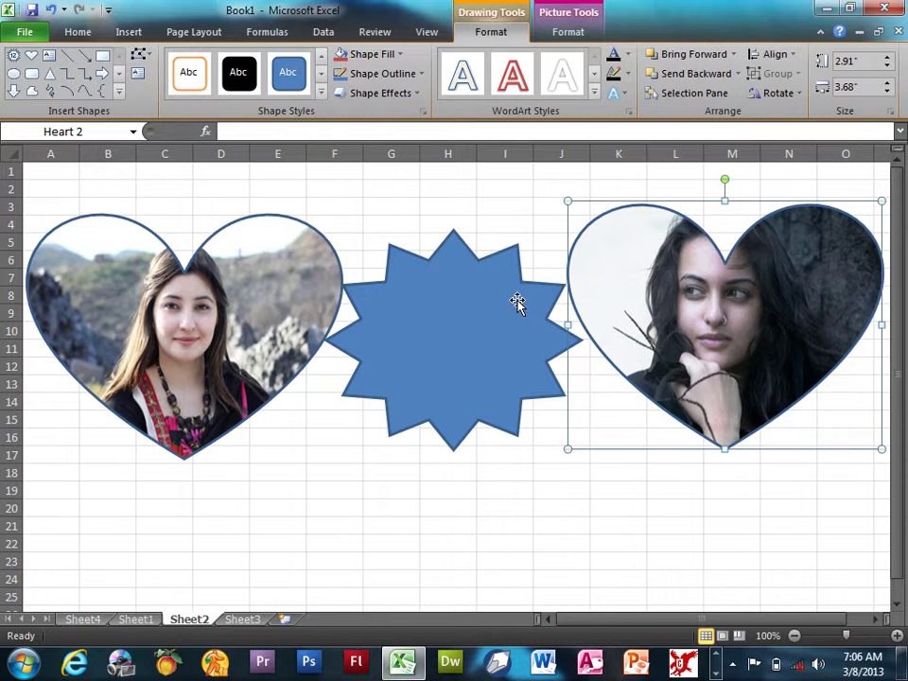
- Fill the 12-point star with a third photo
click(435, 310)
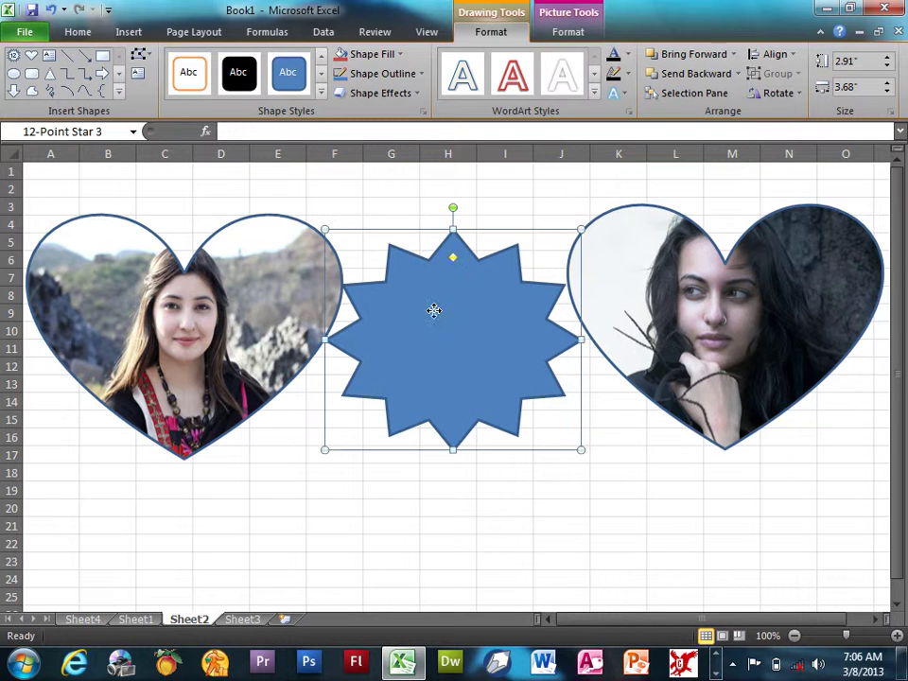
click(362, 54)
click(370, 265)
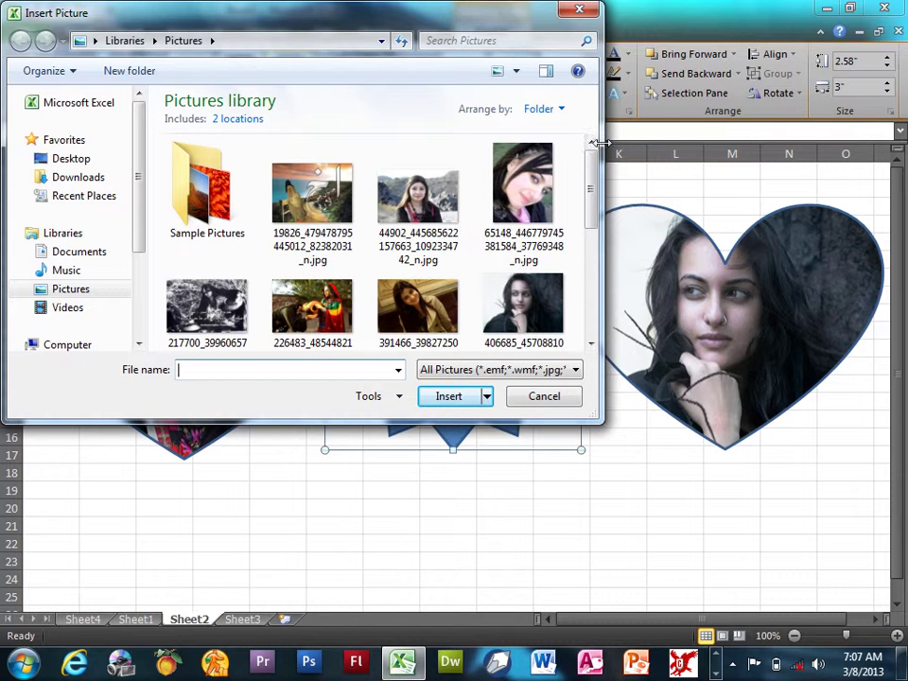
scroll(594, 188, down, 2)
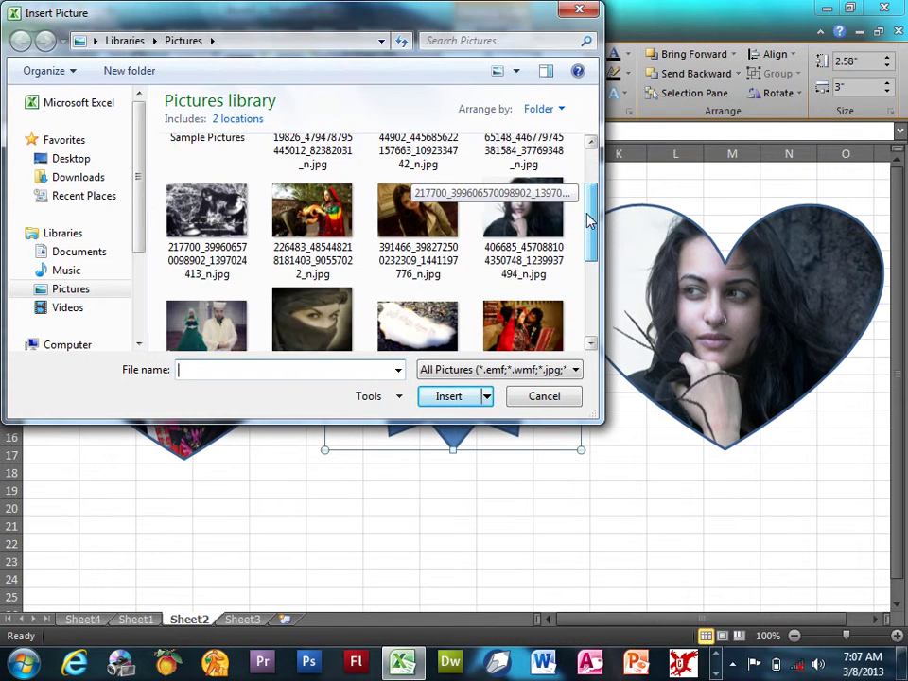
double_click(336, 299)
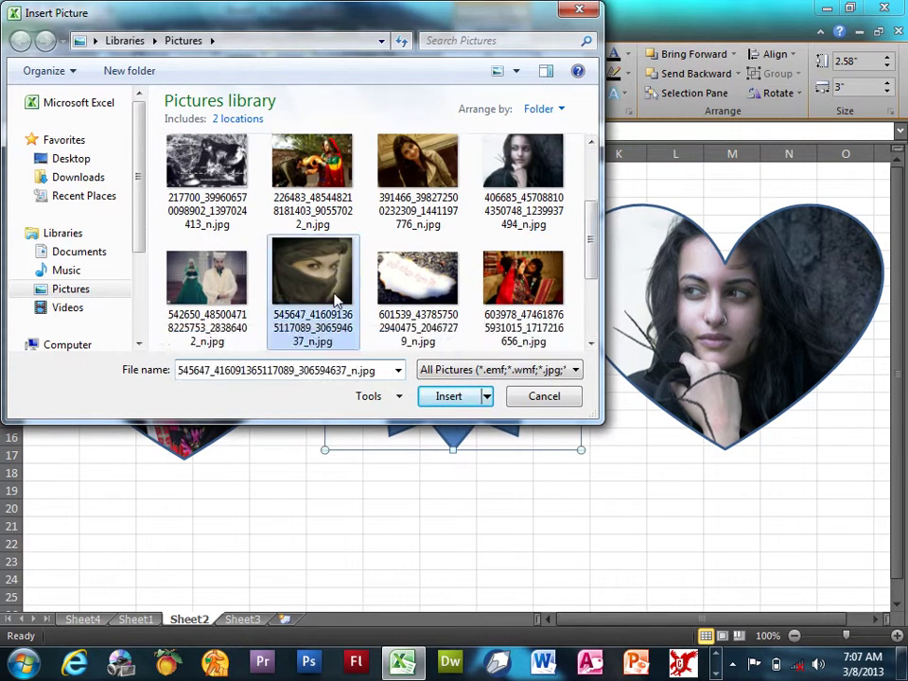
click(668, 470)
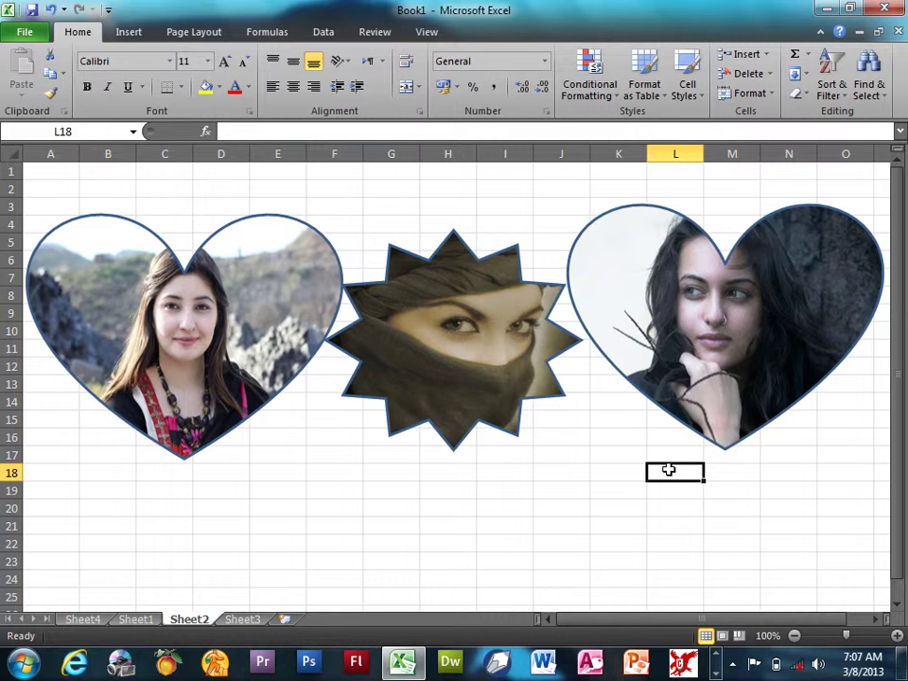
- Delete the photo-filled star and the left heart, keeping the right heart
click(455, 333)
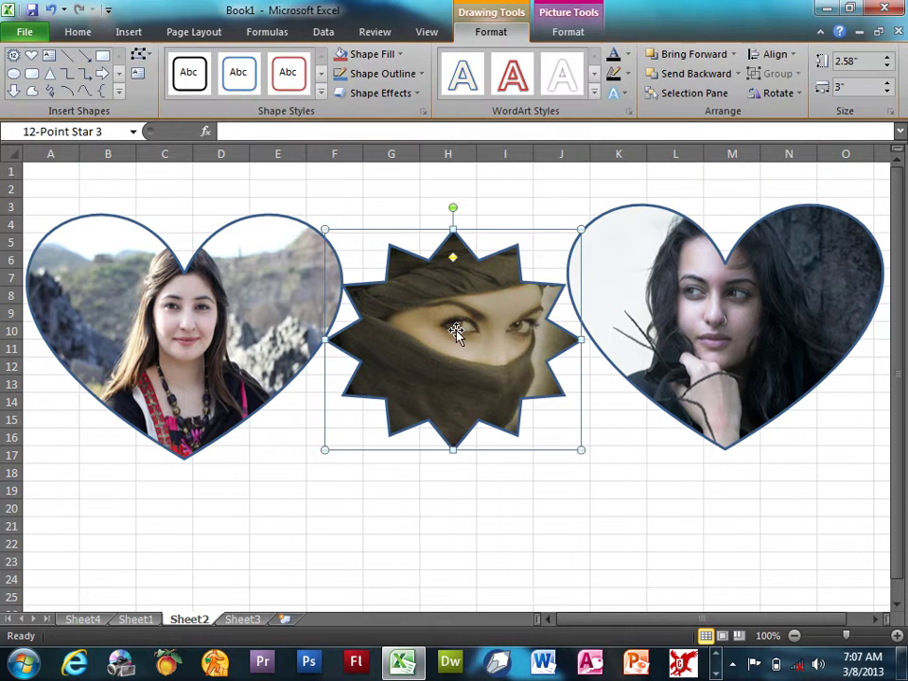
key(Delete)
drag(297, 331, 398, 332)
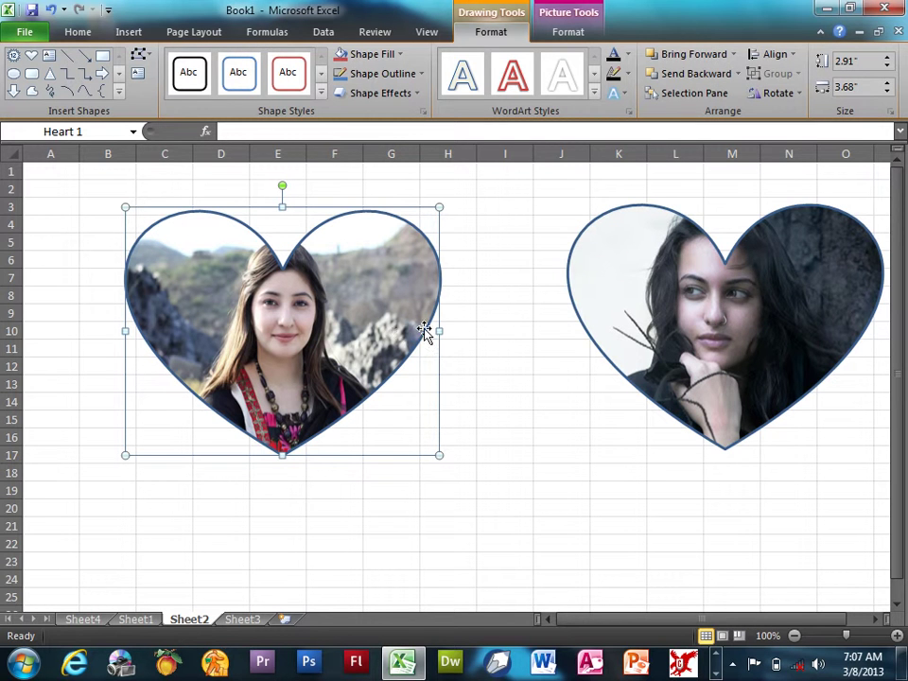
click(679, 325)
drag(679, 325, 660, 324)
click(437, 324)
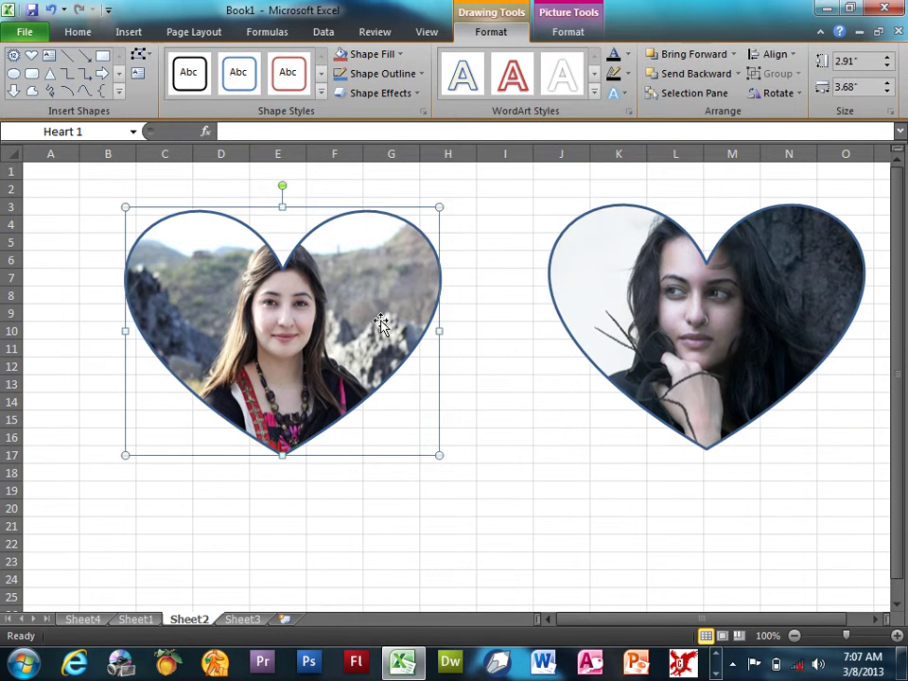
key(Delete)
- Move the remaining photo heart across columns F to J
drag(592, 325, 367, 317)
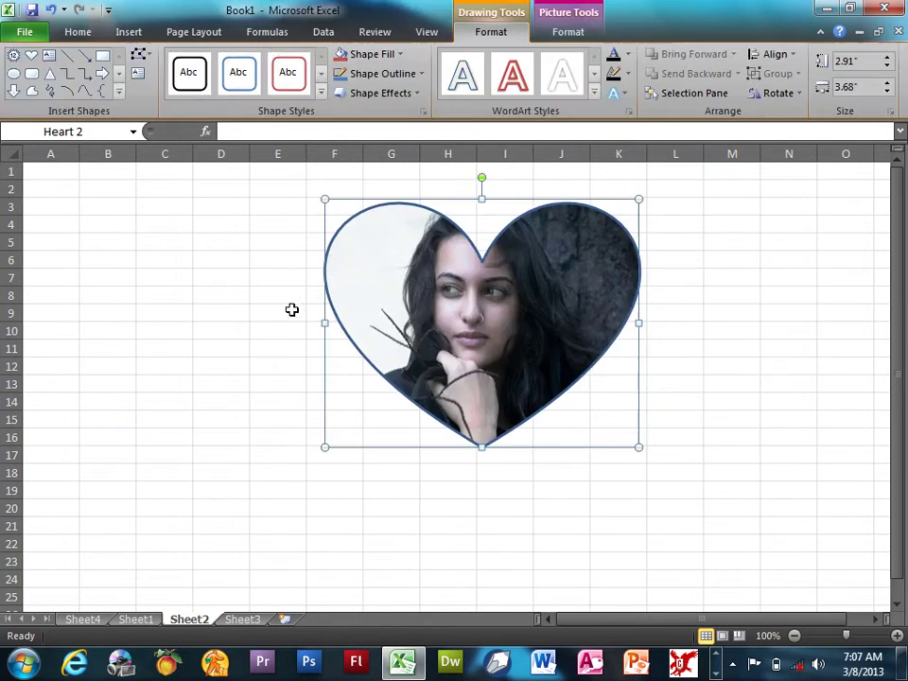
click(221, 277)
click(136, 33)
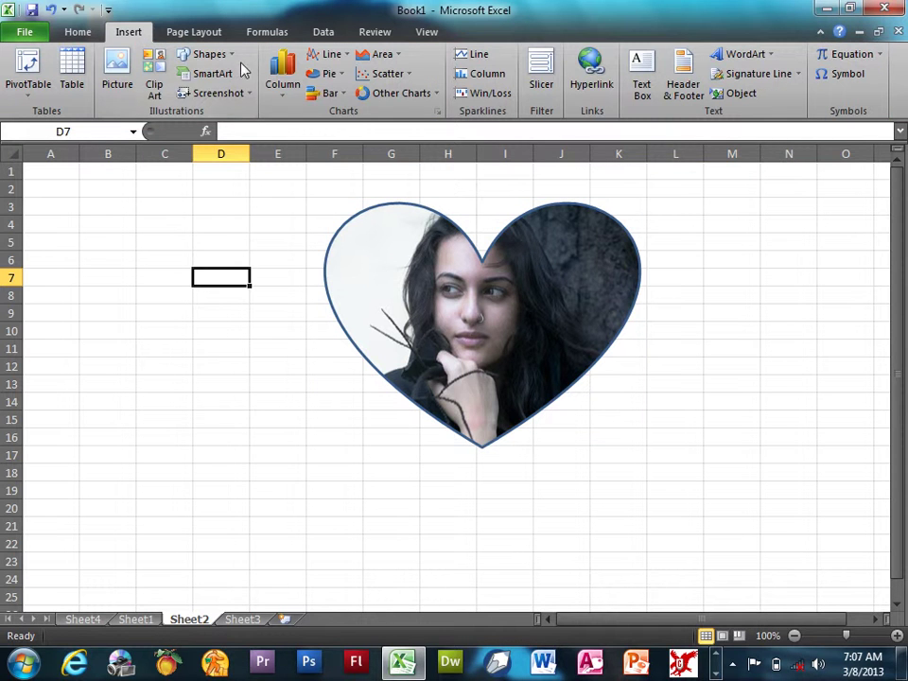
click(182, 53)
- Draw an arrow from inside the heart out to the lower left, redrawing it once
click(220, 142)
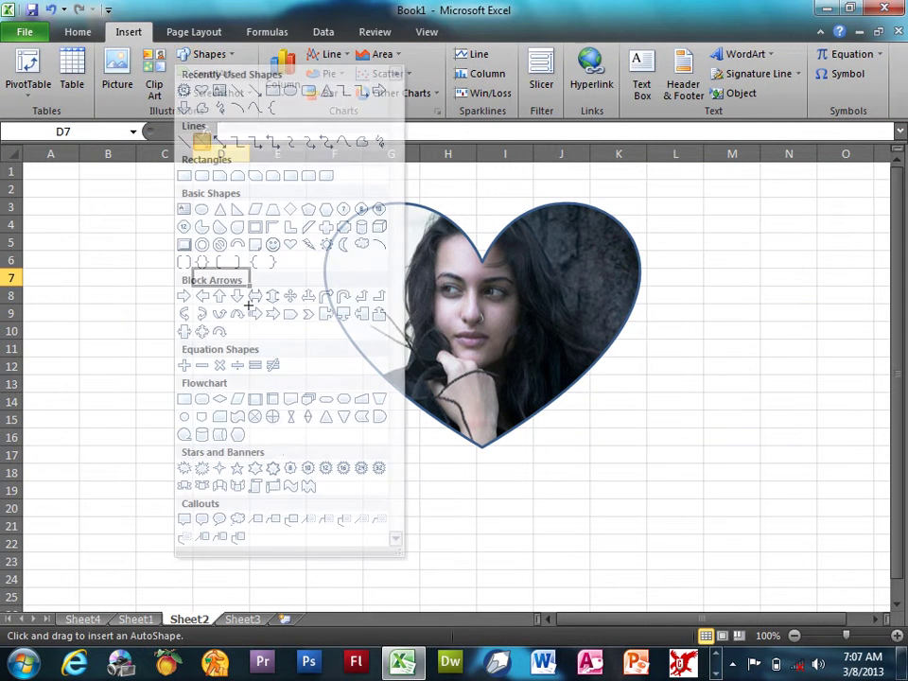
drag(229, 429, 465, 318)
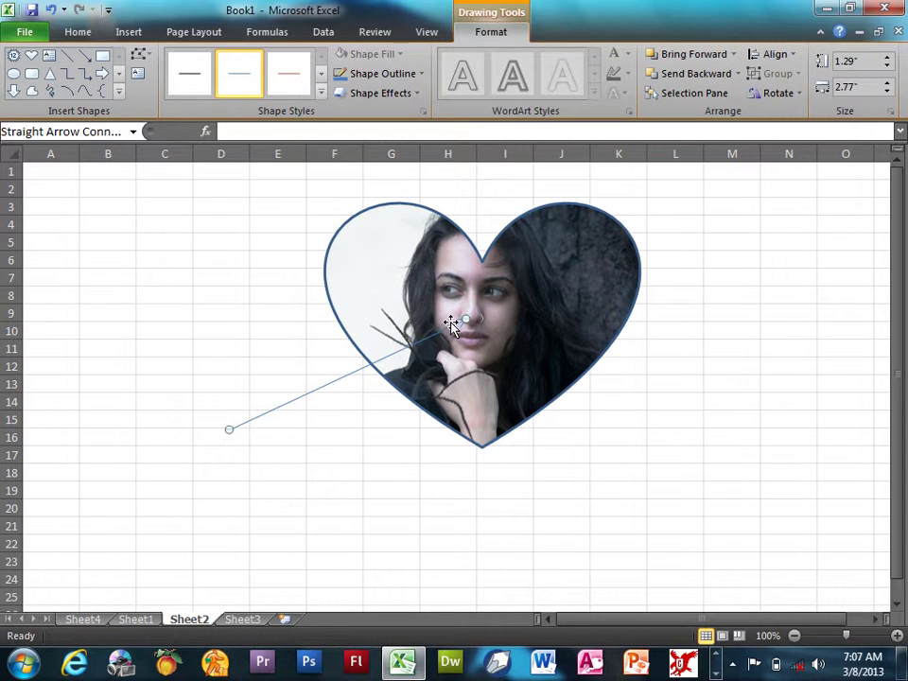
key(Delete)
click(131, 32)
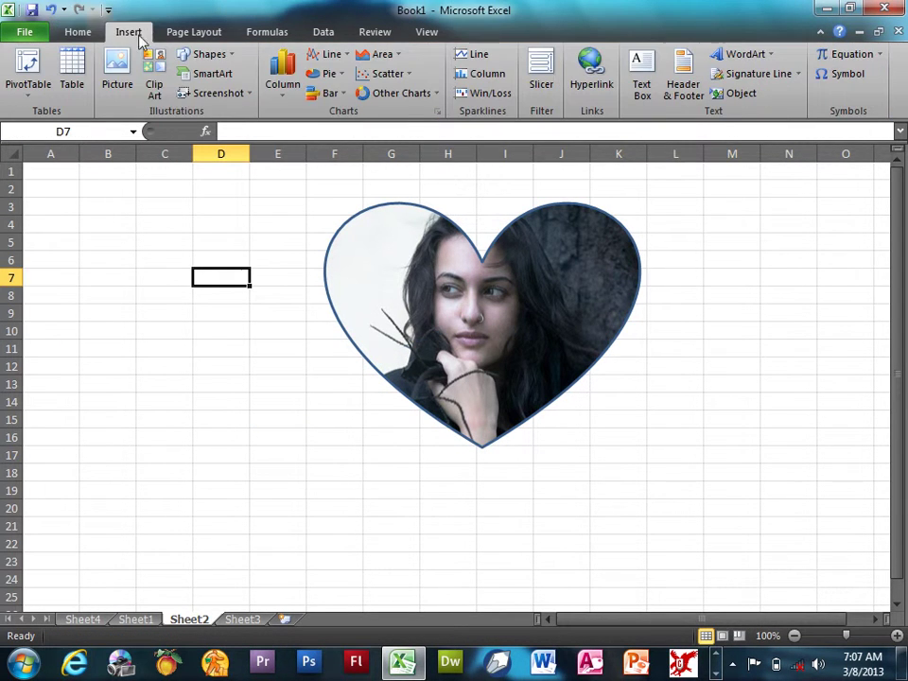
click(208, 55)
click(201, 141)
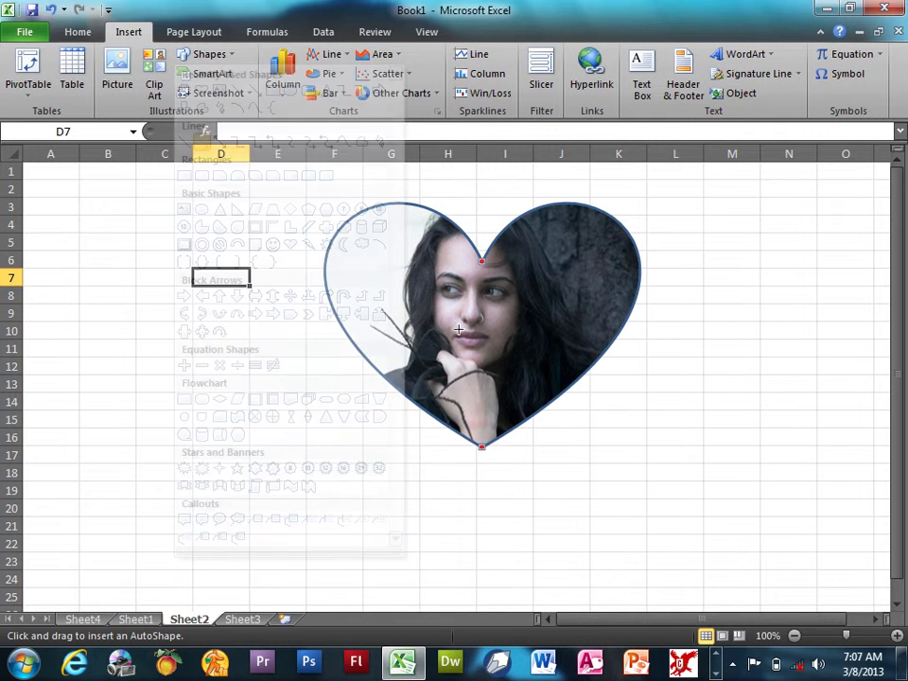
drag(389, 378, 274, 430)
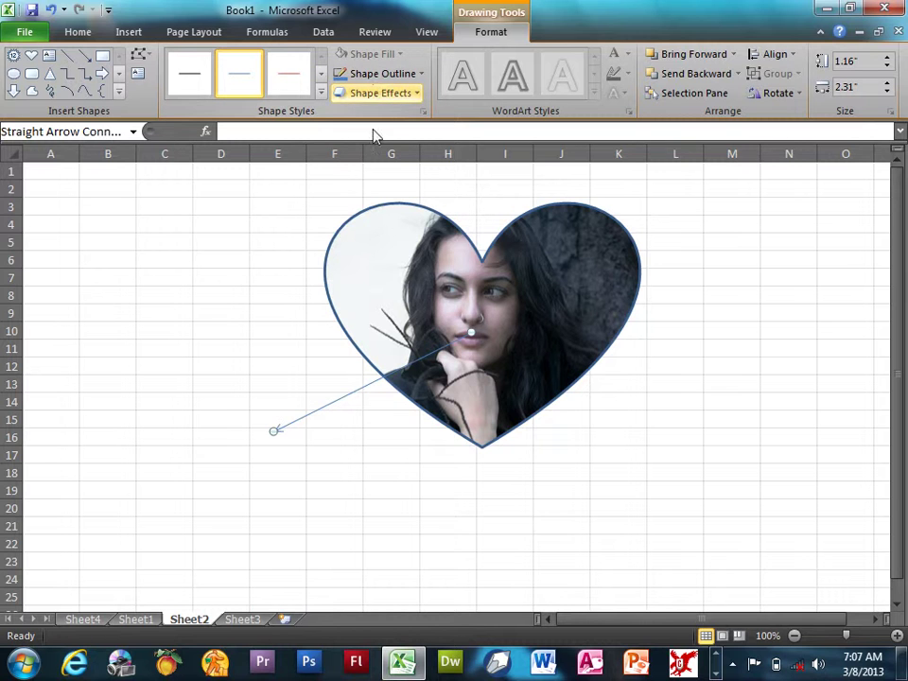
- Make the arrow black and 6 pt thick, and send it behind the heart photo
click(416, 74)
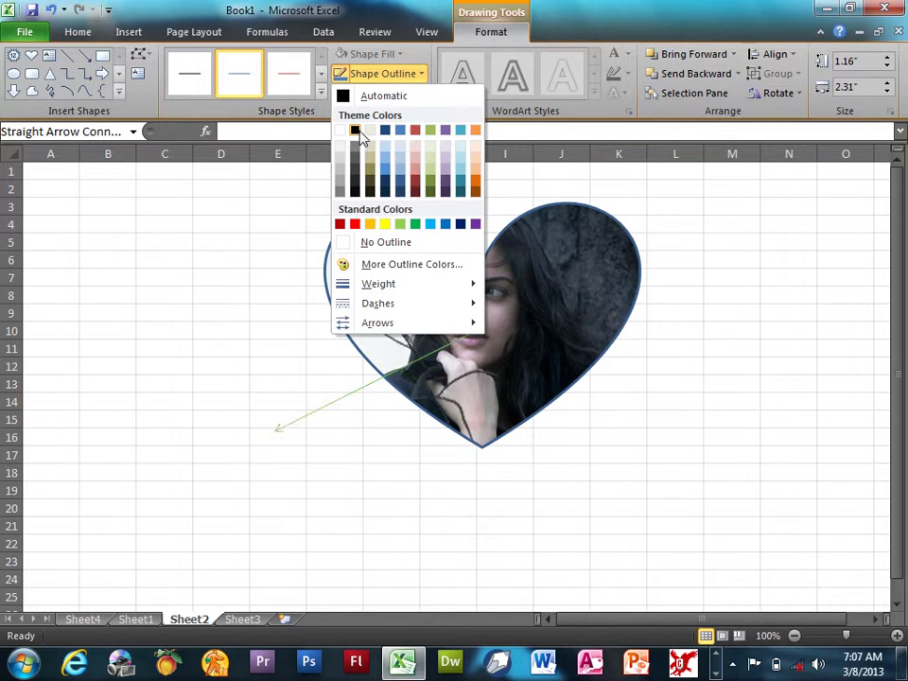
click(359, 134)
click(360, 72)
mouse_move(468, 283)
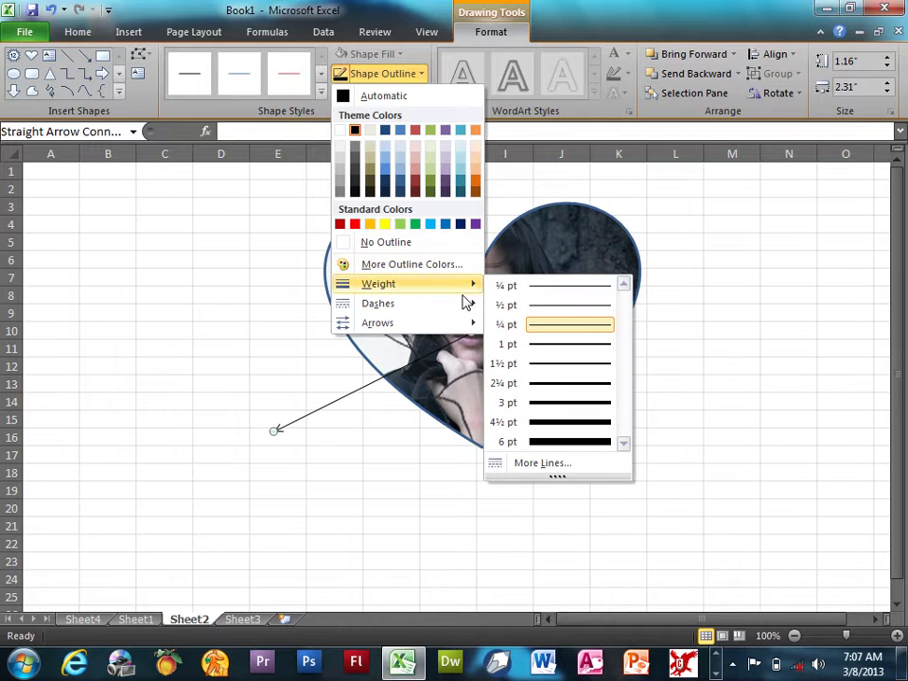
click(552, 443)
drag(434, 350, 435, 370)
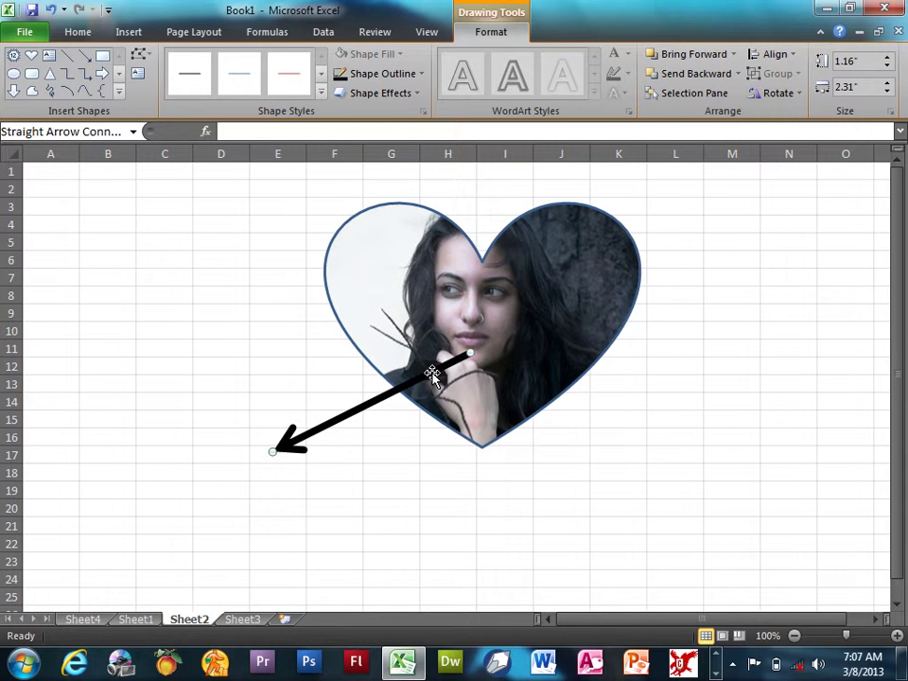
click(680, 76)
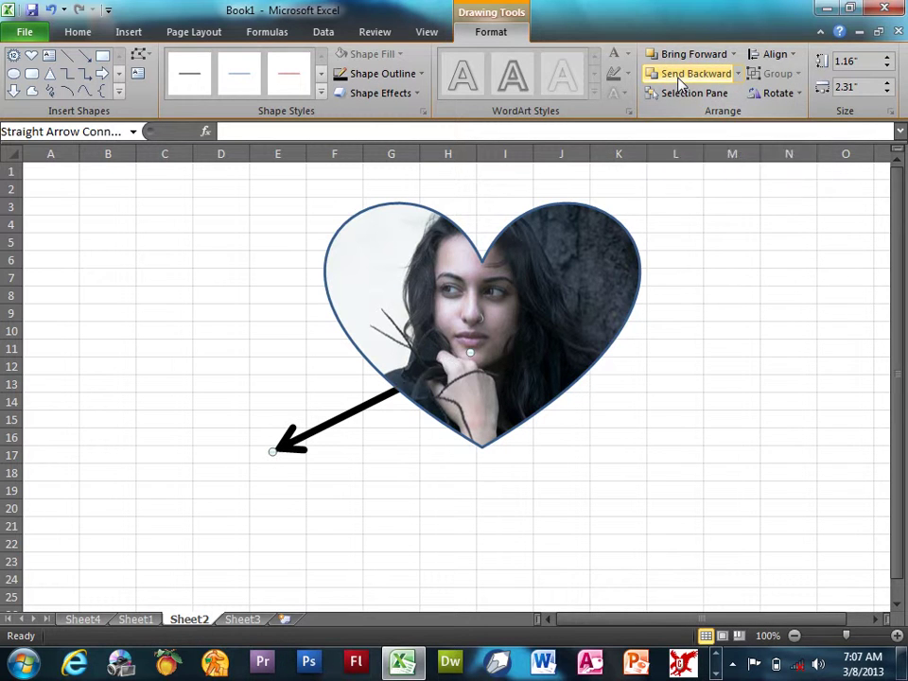
- Draw a black 6 pt line from the heart's centre out to the upper right
click(67, 56)
drag(496, 327, 678, 232)
click(383, 74)
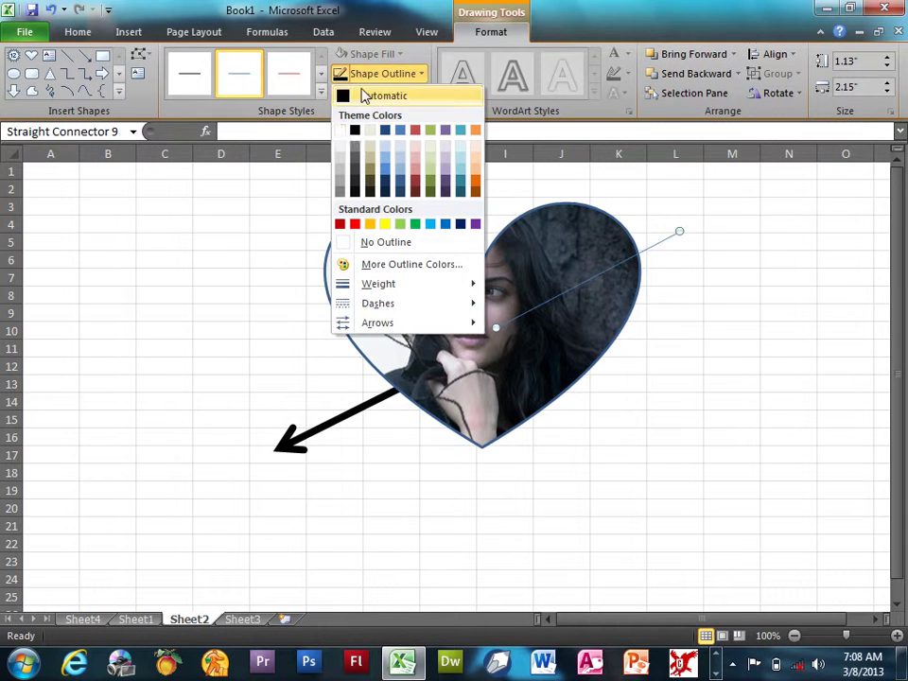
click(355, 129)
click(380, 73)
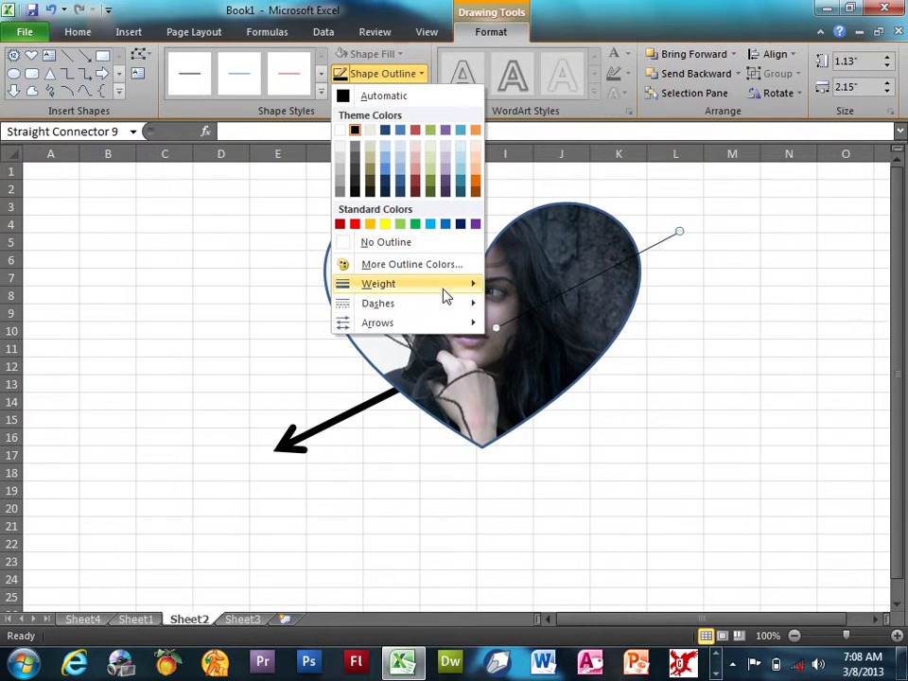
mouse_move(440, 286)
click(580, 441)
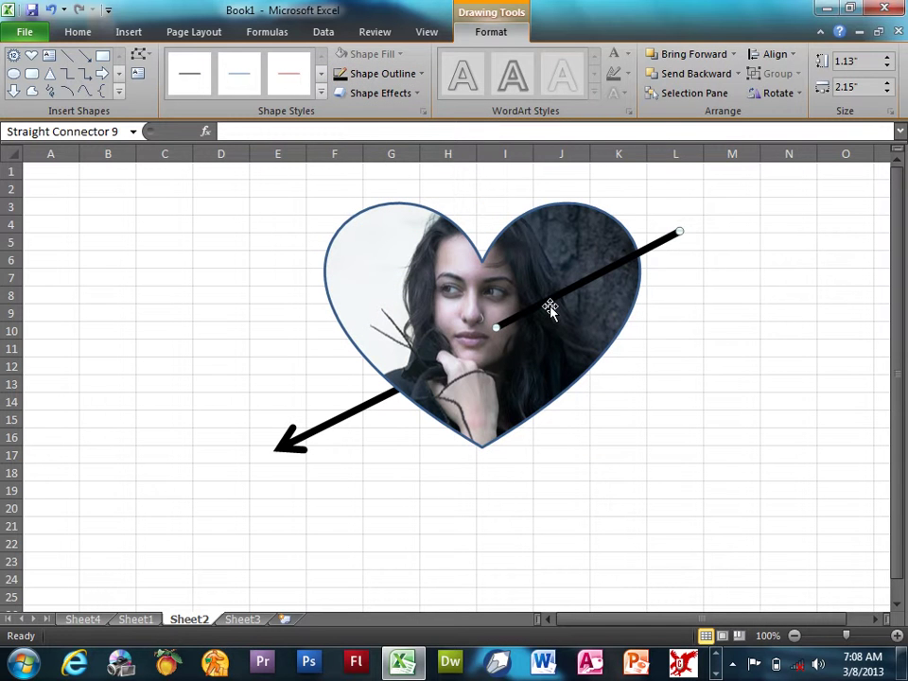
drag(555, 301, 557, 303)
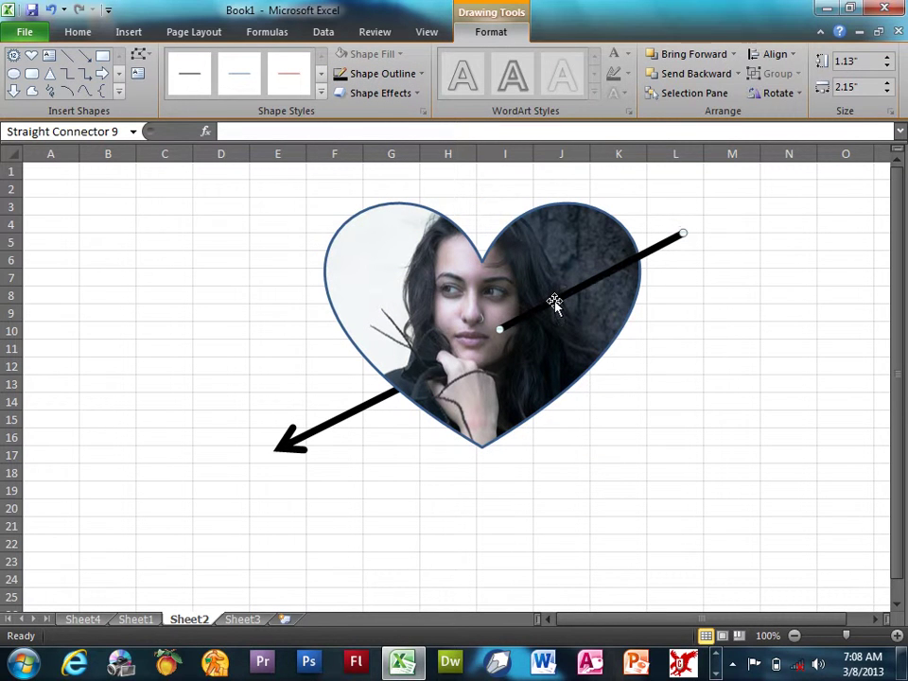
click(895, 605)
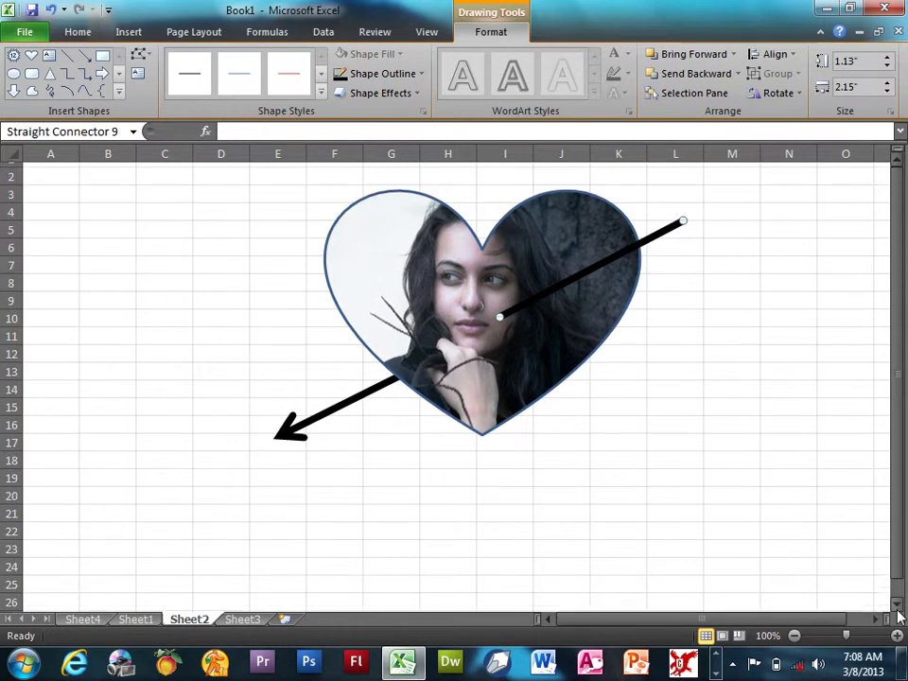
click(896, 605)
- Draw a Flowchart: Magnetic Disk cylinder below the heart photo and stretch it taller
click(125, 33)
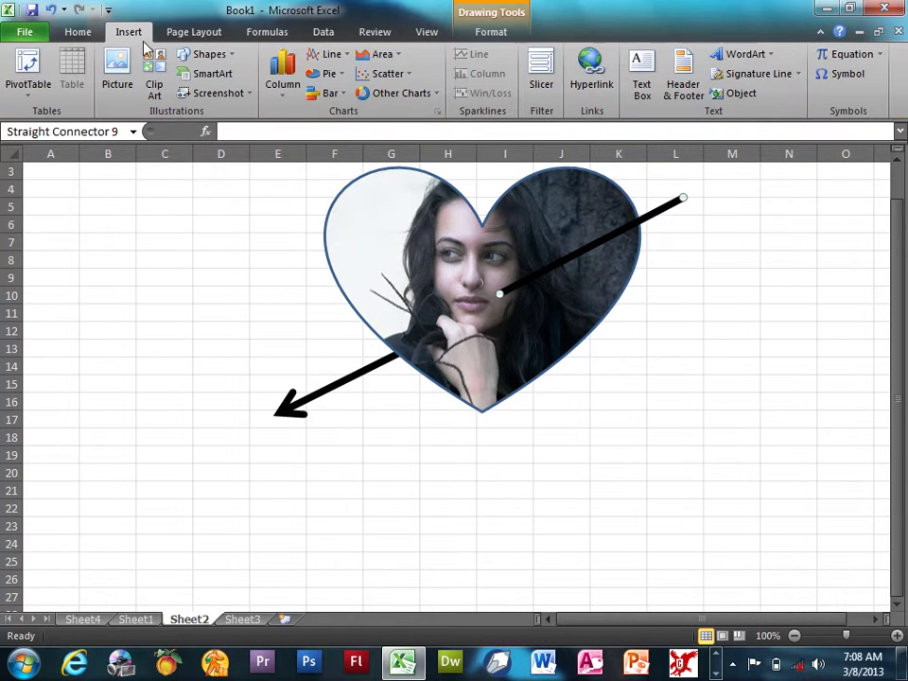
click(195, 57)
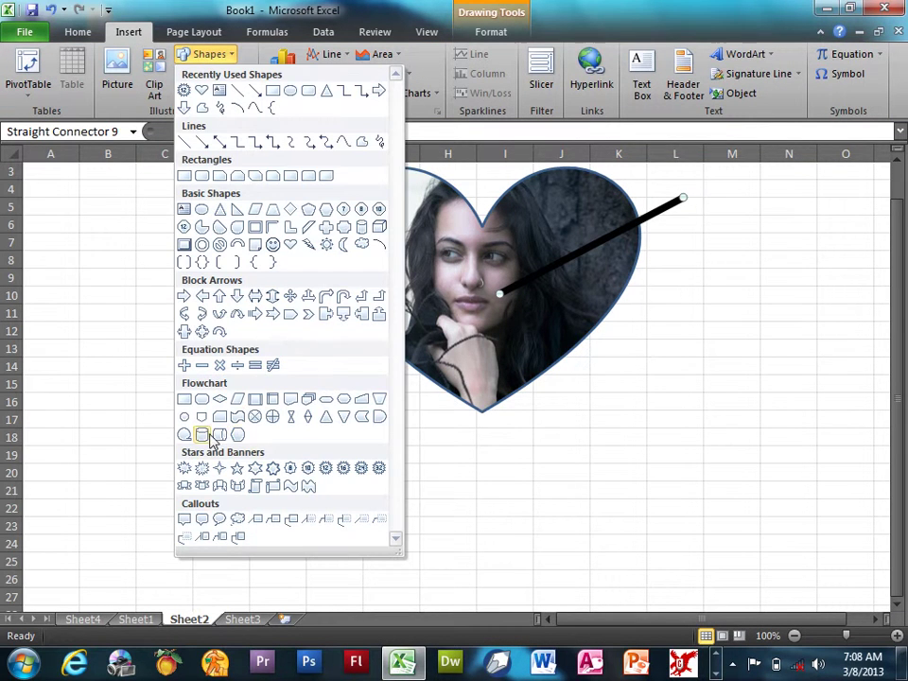
click(201, 434)
drag(357, 479, 476, 599)
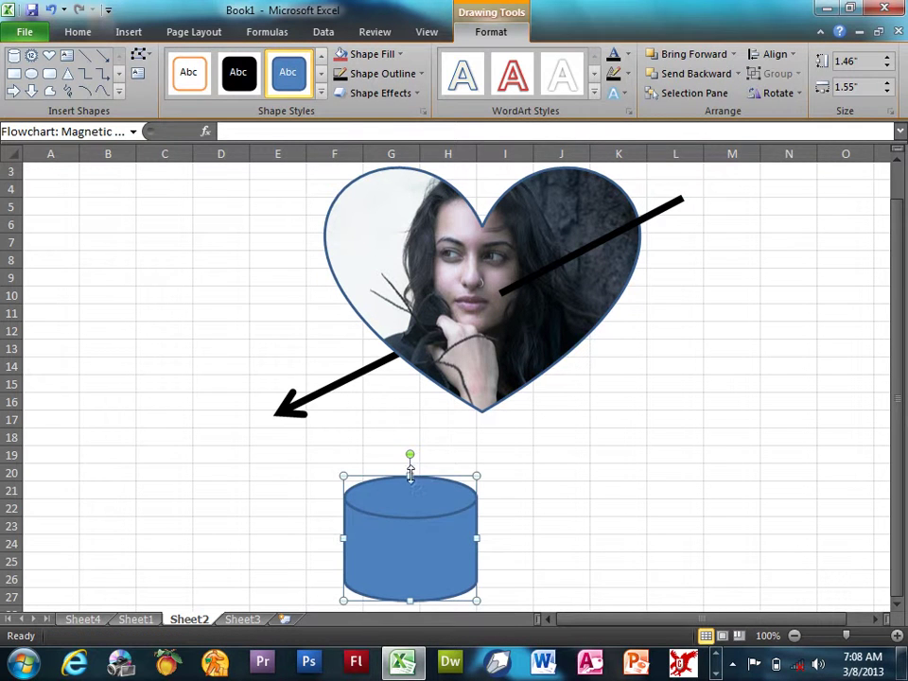
drag(409, 474, 409, 461)
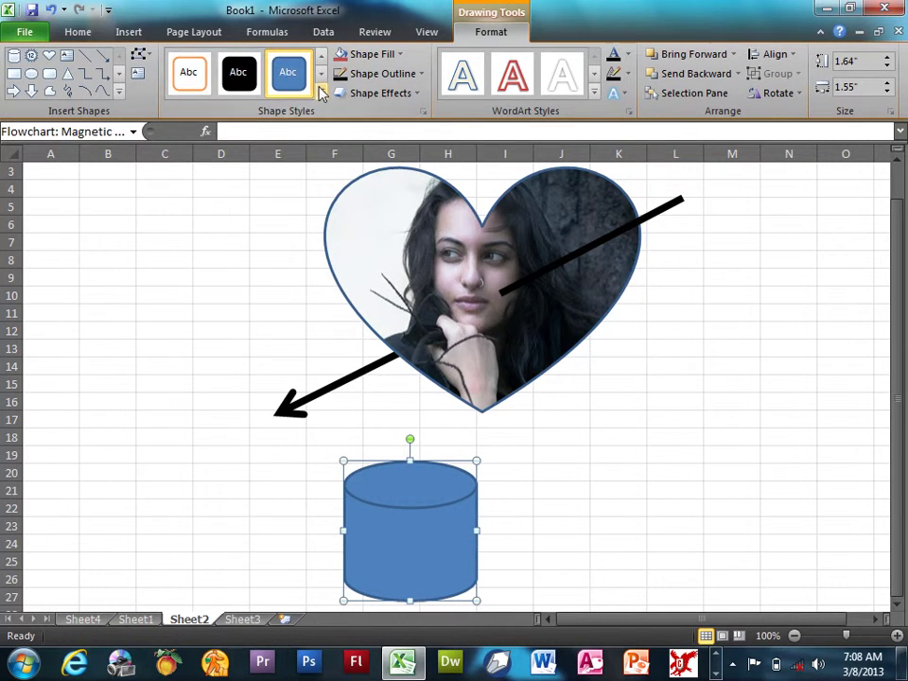
- Fill the cylinder Dark Red and give it a Black outline
click(321, 91)
key(Escape)
click(373, 54)
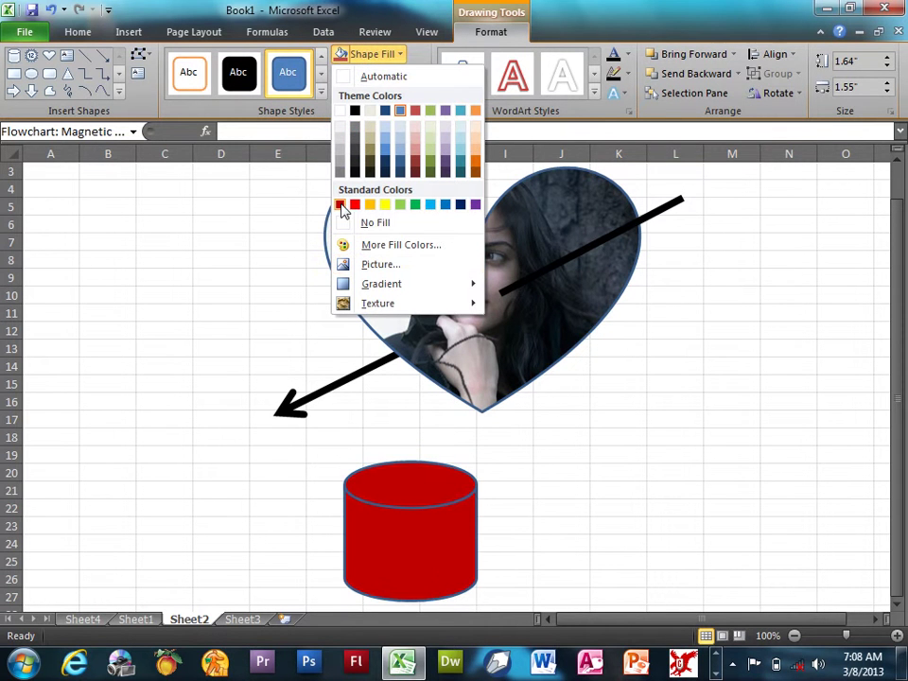
click(340, 205)
click(352, 53)
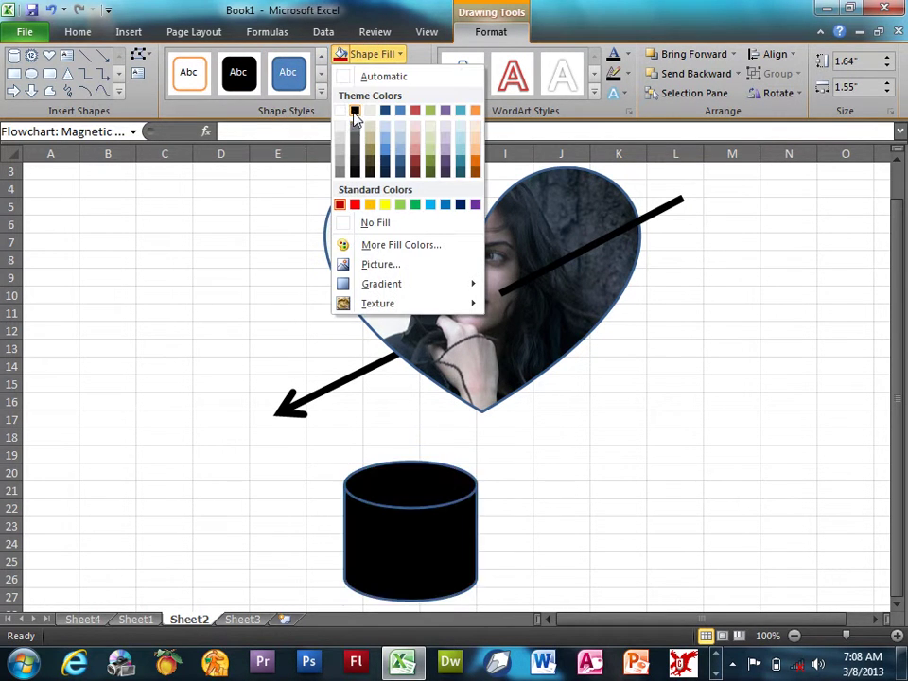
click(375, 31)
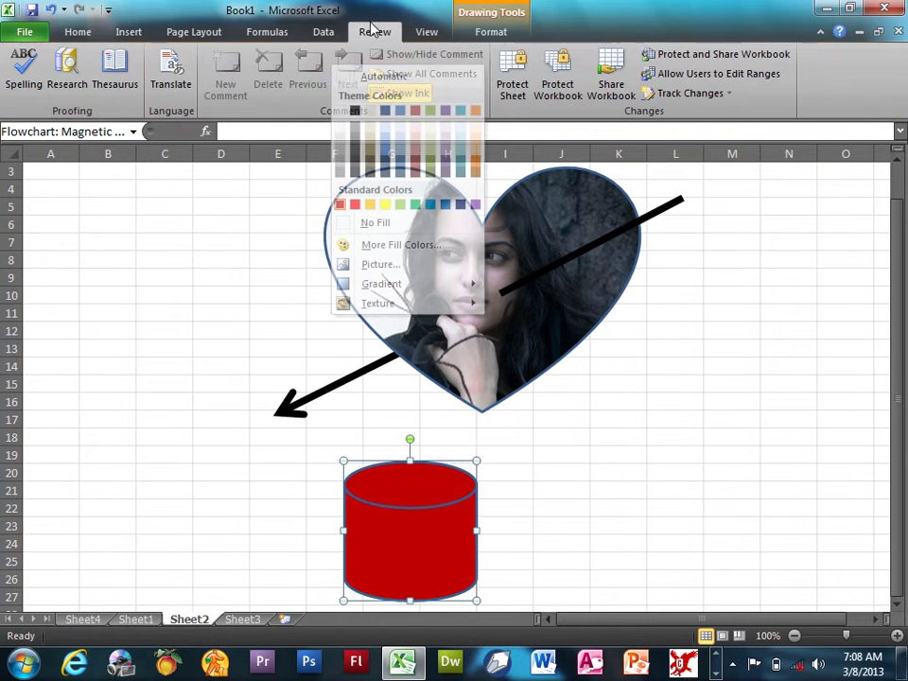
click(482, 32)
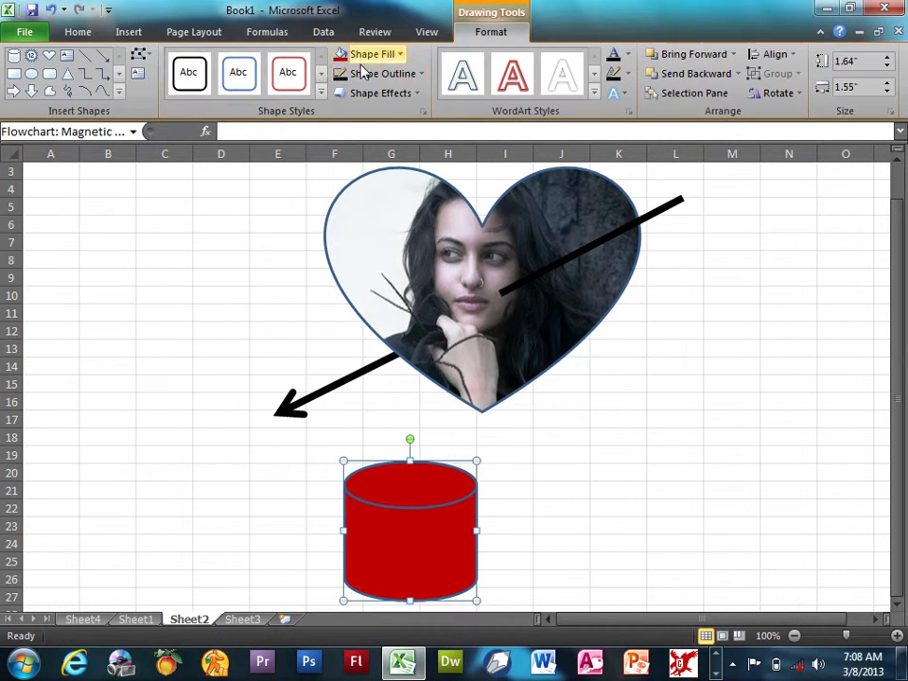
click(382, 73)
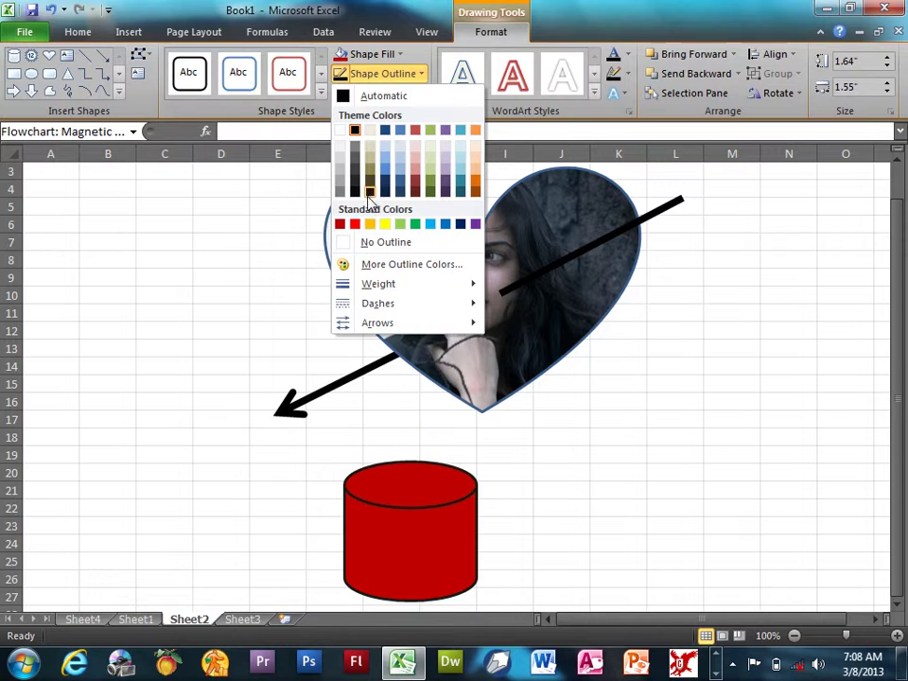
click(357, 132)
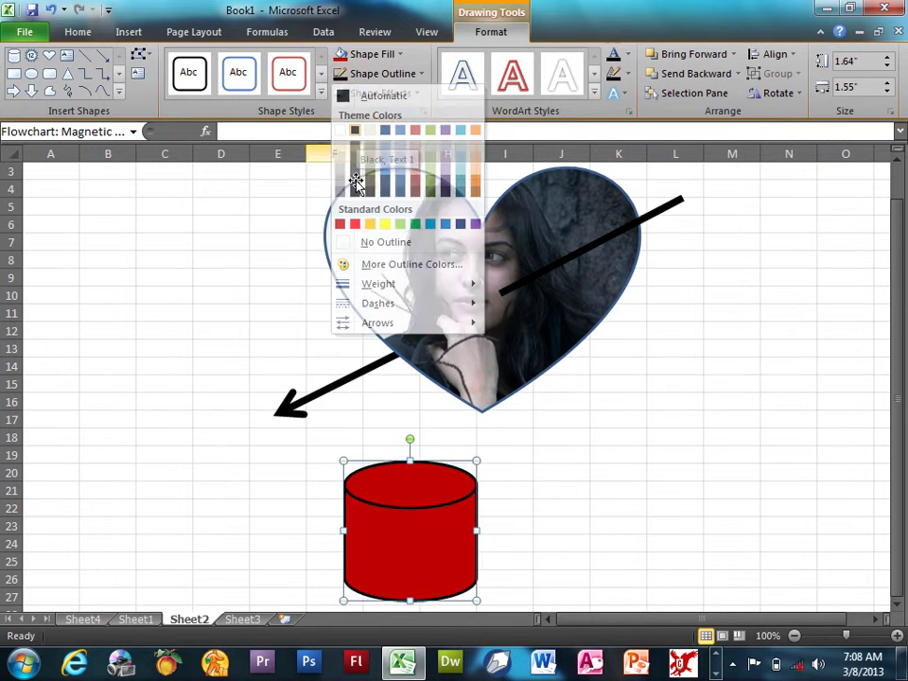
click(574, 443)
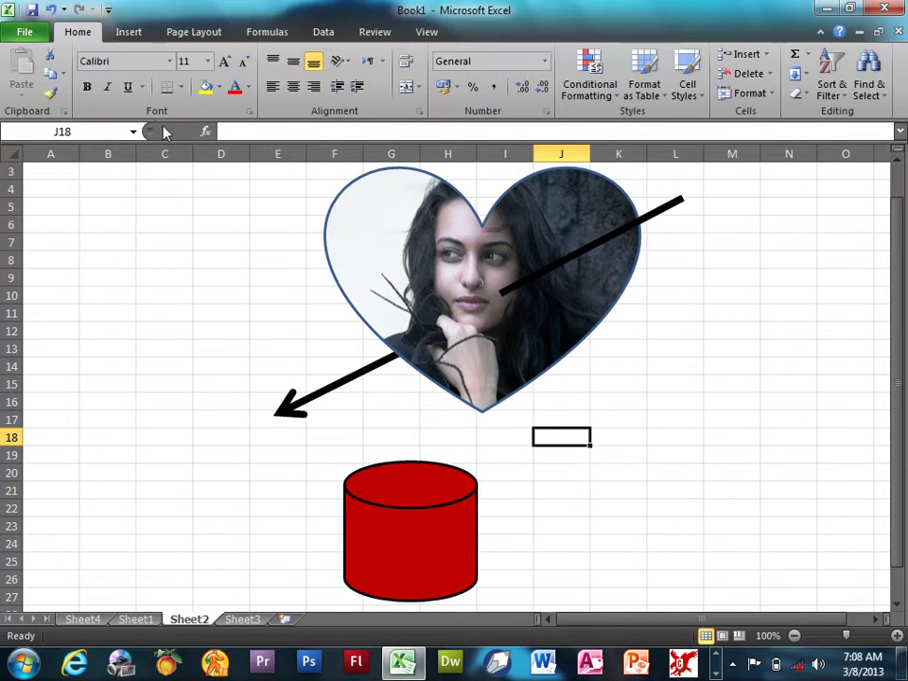
- Draw a small red heart with a dark red outline where the arrow enters
click(129, 32)
click(210, 56)
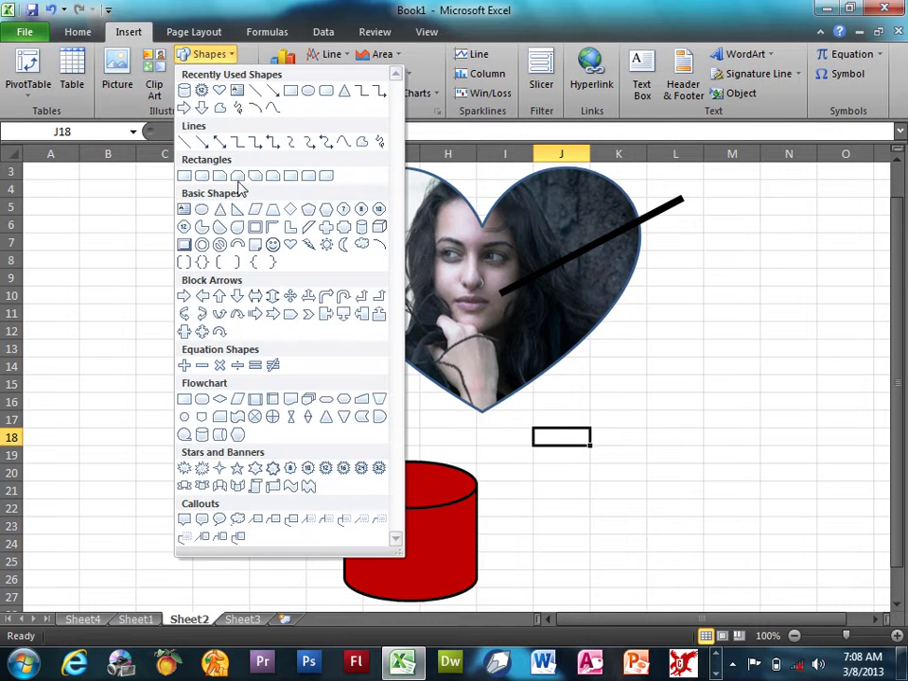
click(290, 243)
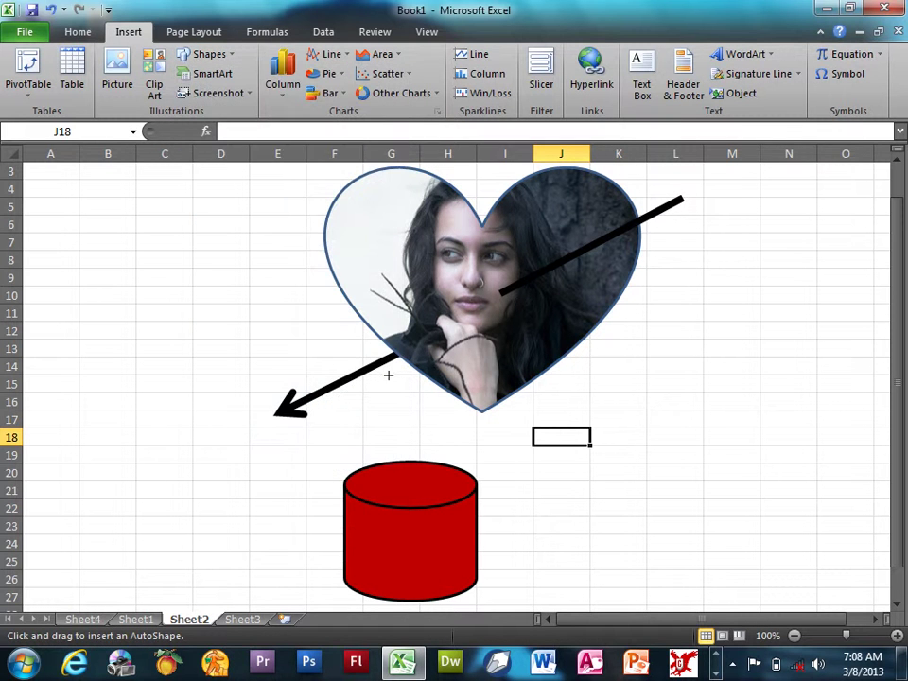
drag(388, 375, 417, 398)
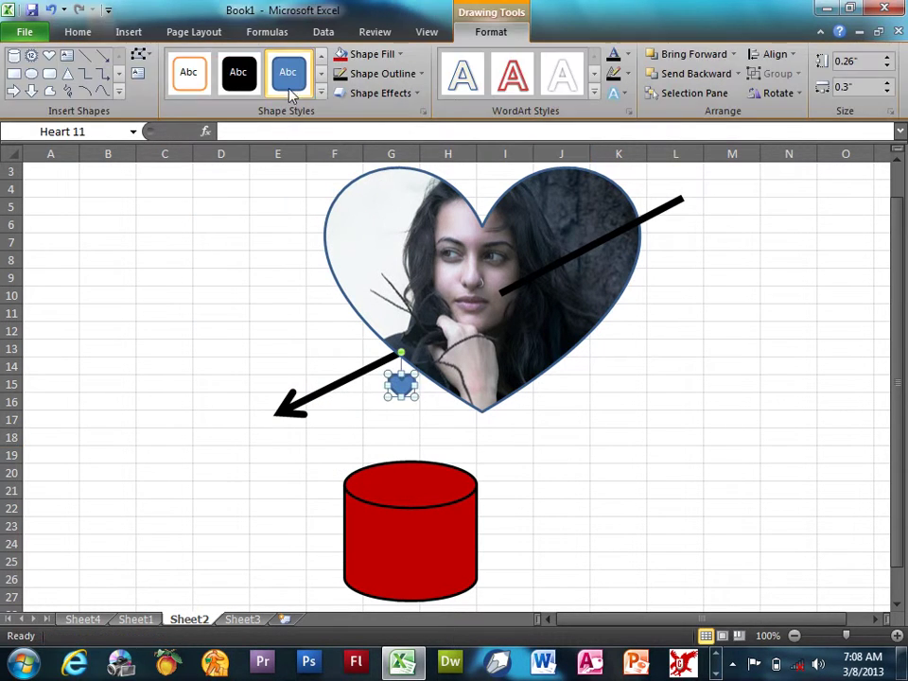
click(375, 55)
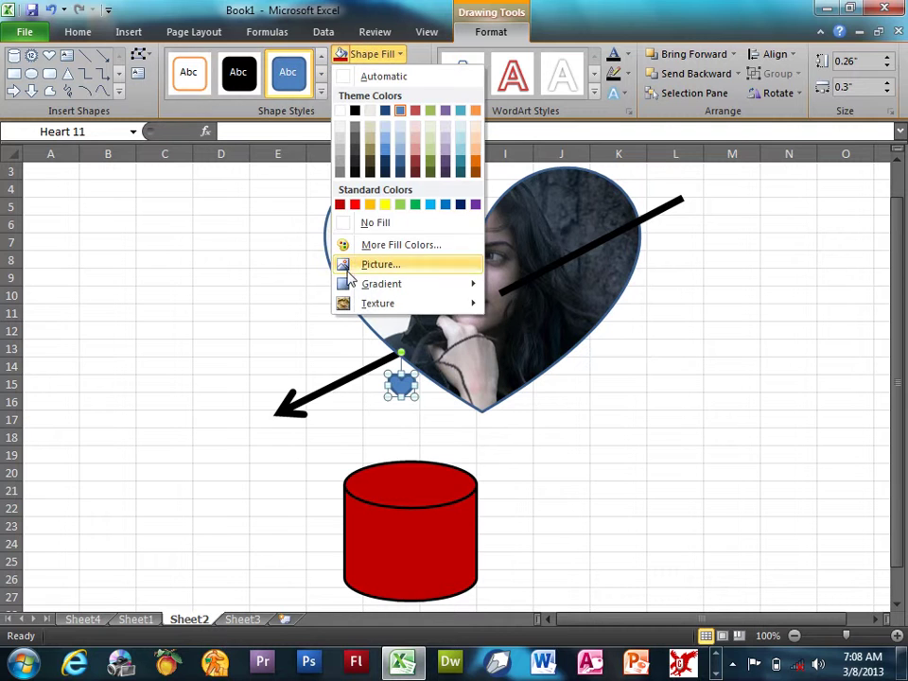
click(354, 202)
click(378, 55)
click(382, 74)
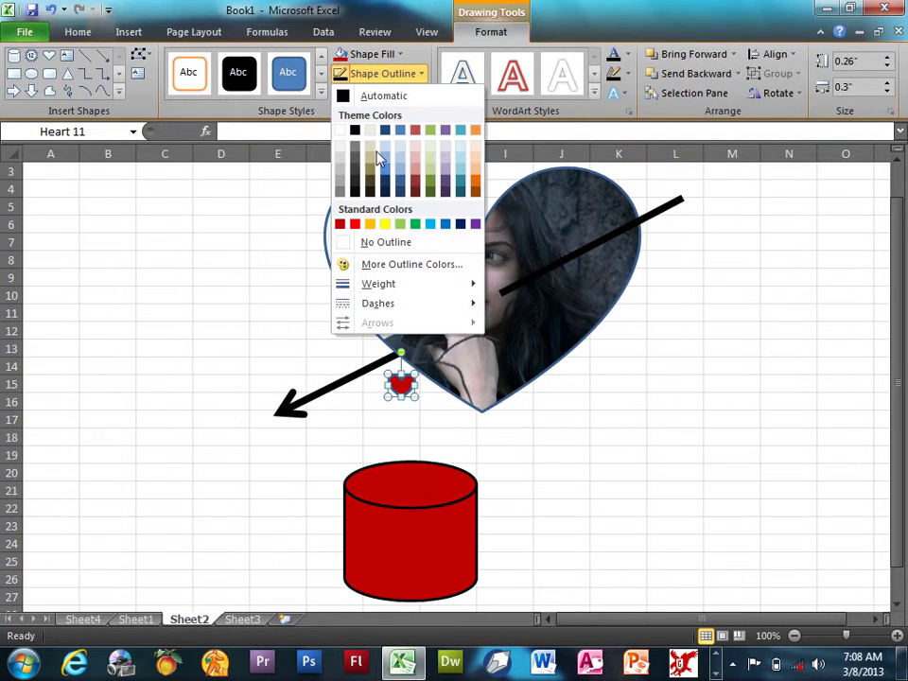
click(339, 224)
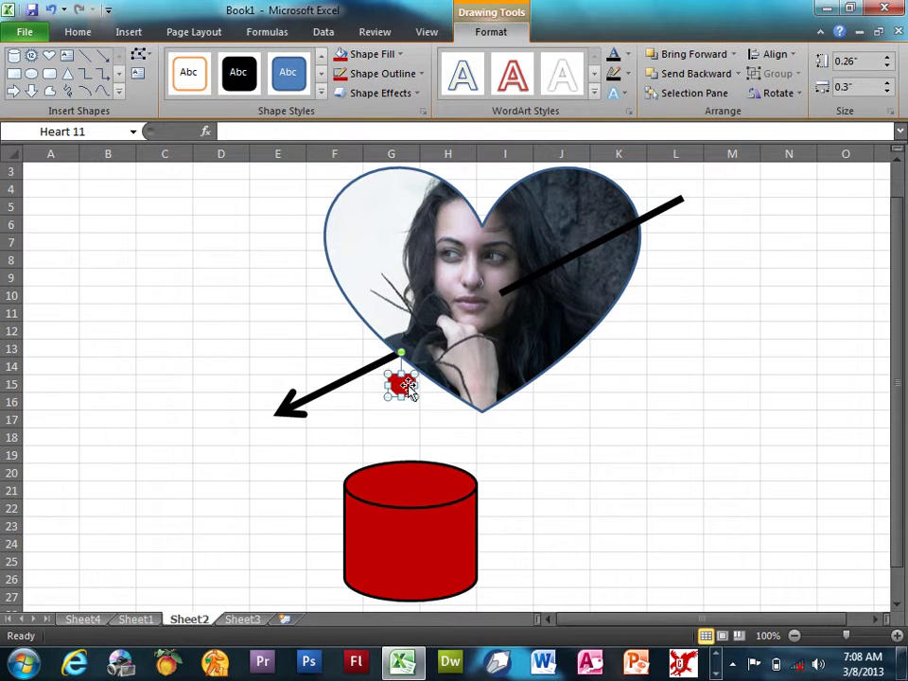
- Copy the small heart downward twice to form a chain toward the cylinder
drag(405, 384, 403, 410)
drag(405, 413, 404, 460)
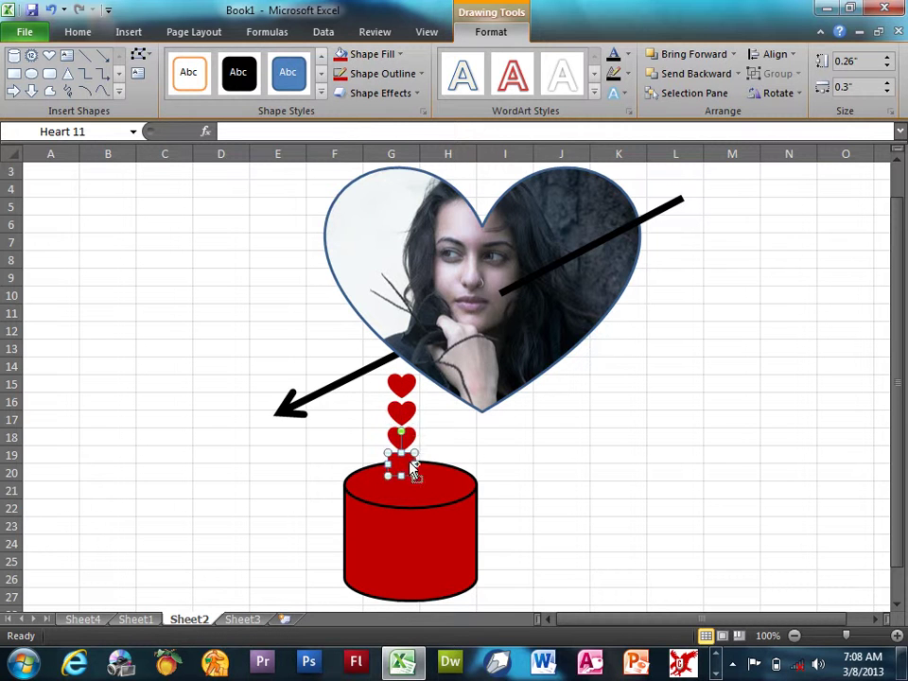
click(476, 437)
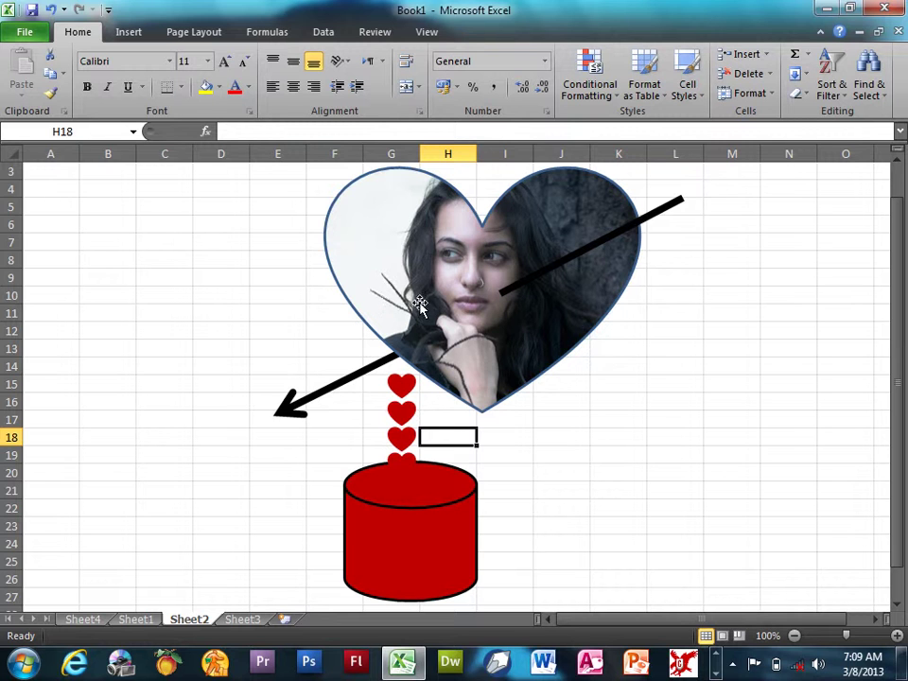
- Delete the straight line and the black arrow over the picture
click(570, 265)
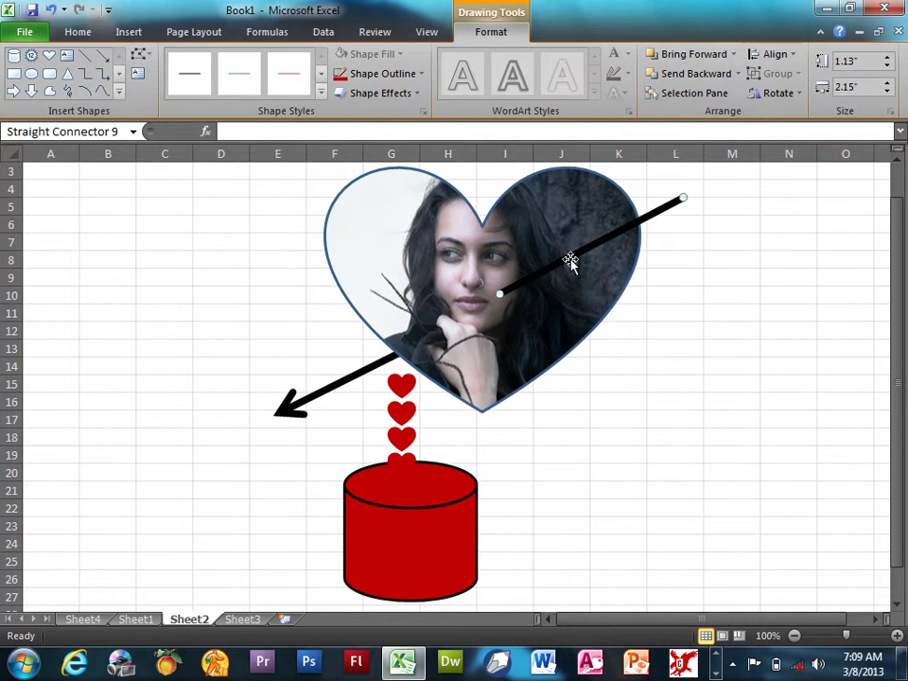
key(Delete)
click(413, 331)
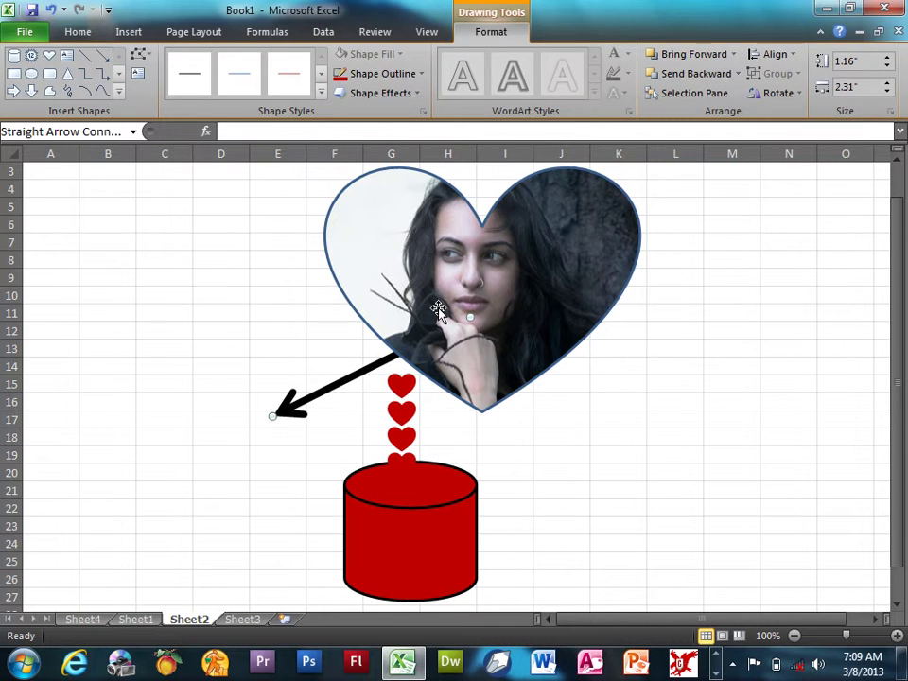
key(Delete)
- Delete the small hearts, the cylinder and the heart picture, leaving Sheet2 blank
click(400, 384)
key(Delete)
click(401, 410)
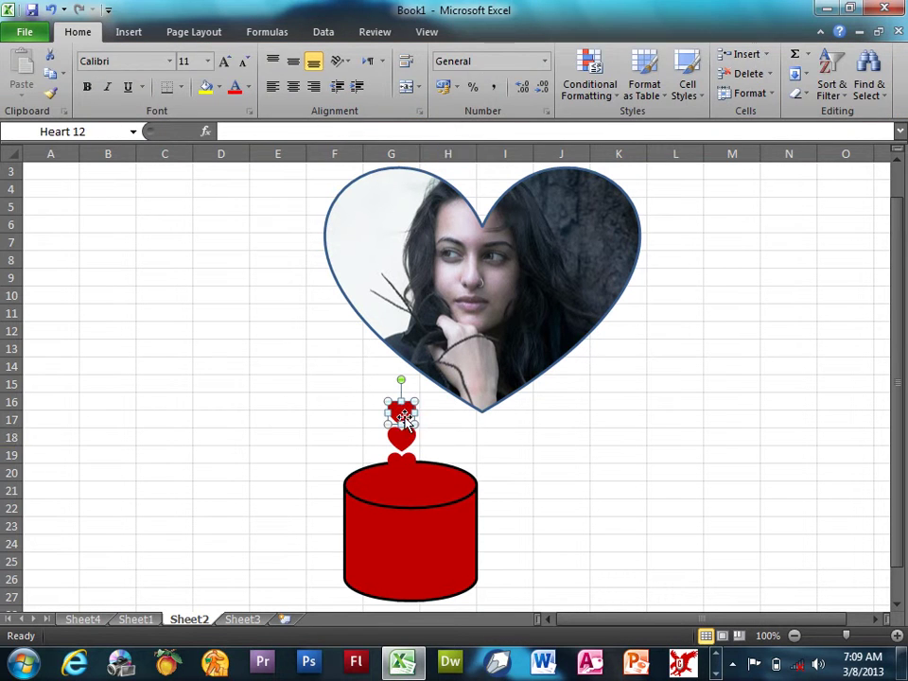
key(Delete)
key(Delete)
click(407, 468)
key(Delete)
click(416, 488)
key(Delete)
click(483, 293)
key(Delete)
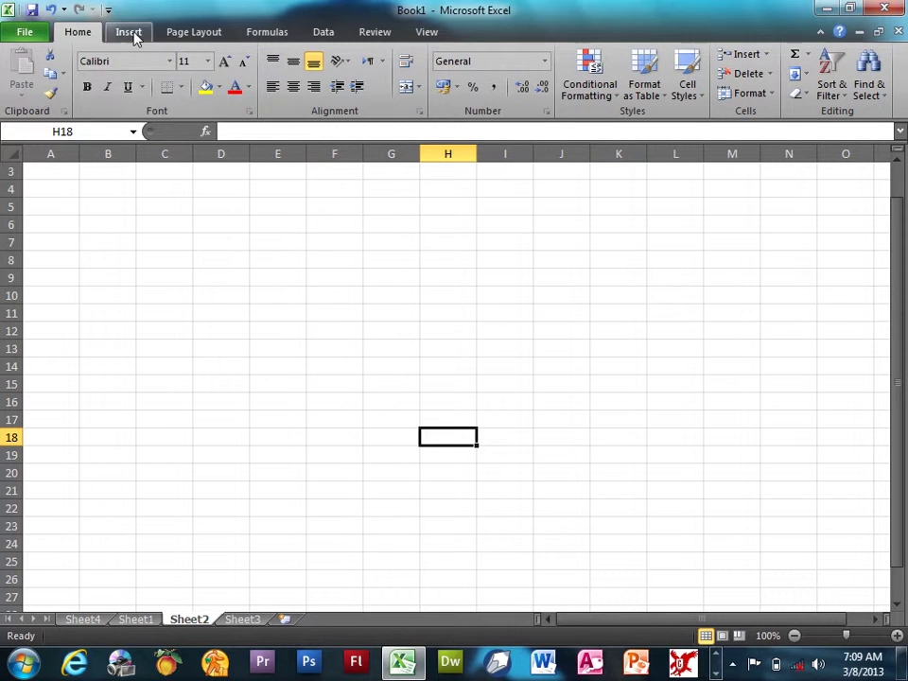
click(130, 32)
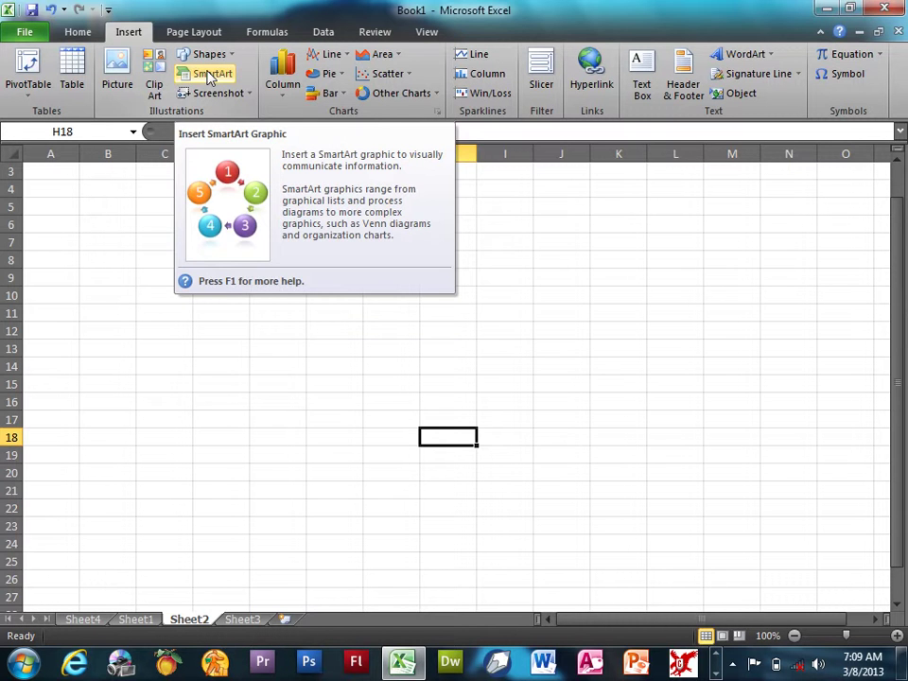
- Insert a Multidirectional Cycle SmartArt graphic from the Cycle category
click(210, 78)
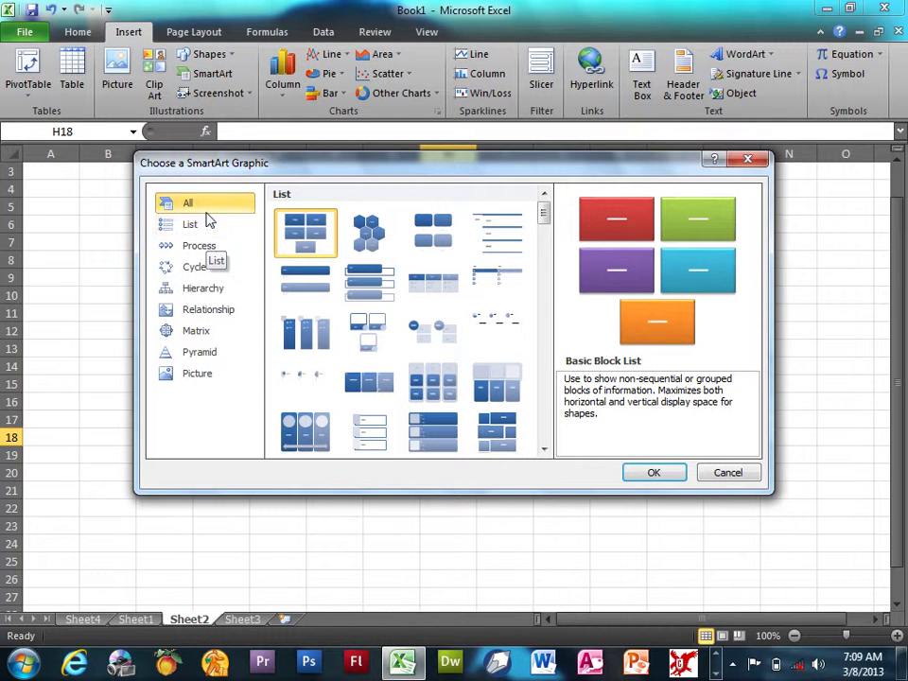
click(217, 247)
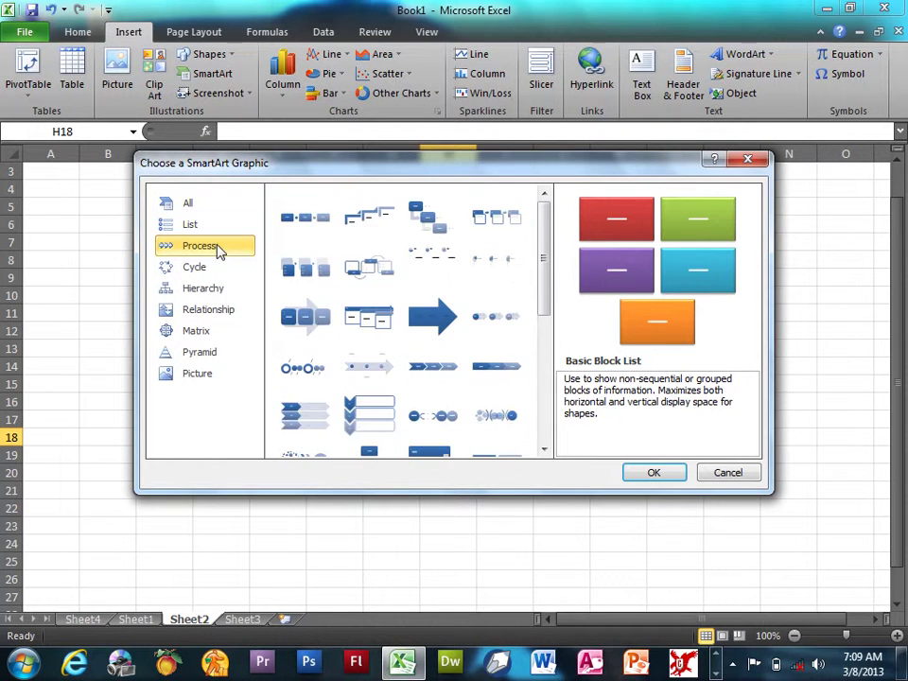
click(216, 272)
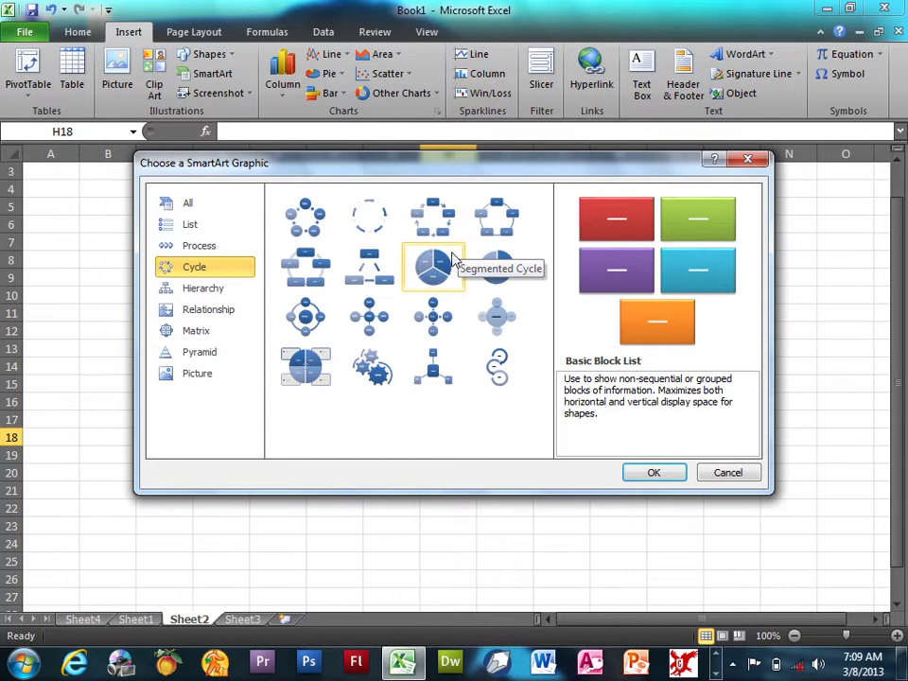
click(367, 263)
click(668, 475)
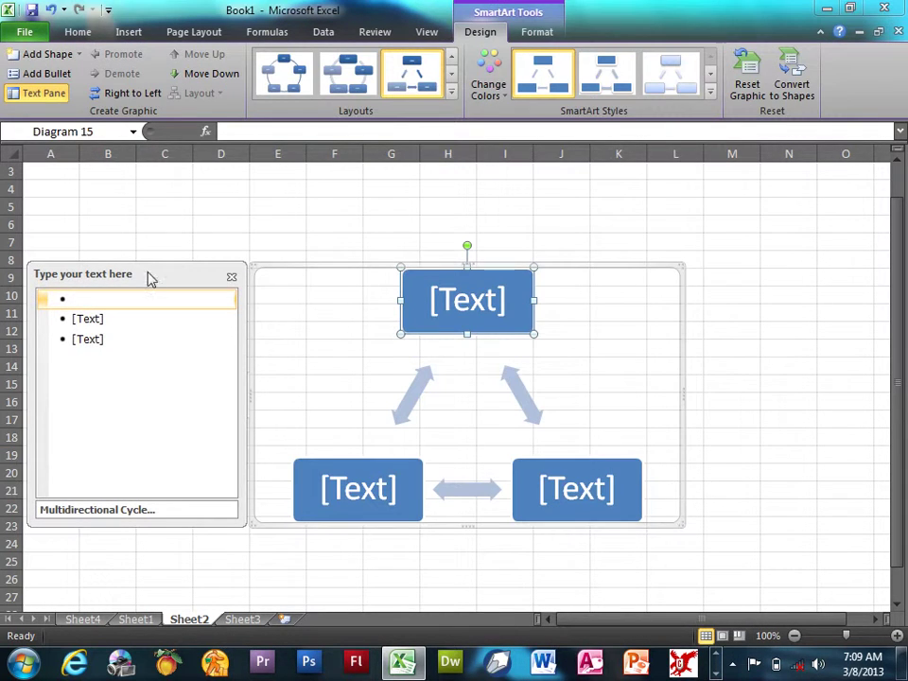
- Label the cycle boxes 'Part of Computer', 'Hardware' and 'Software'
text(Part of Computer)
click(109, 318)
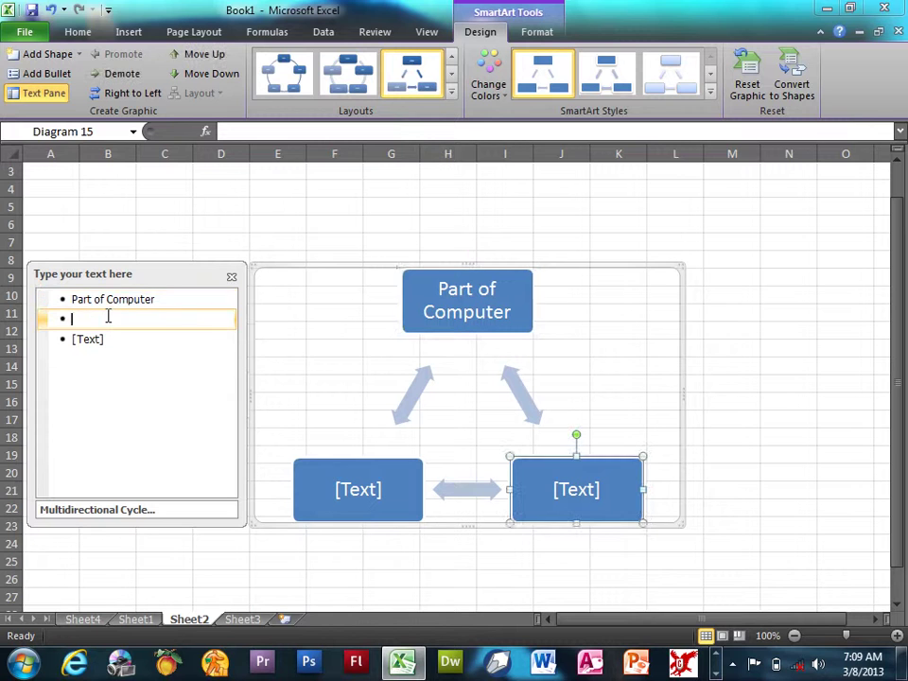
text(Hardware)
click(109, 342)
text(Software)
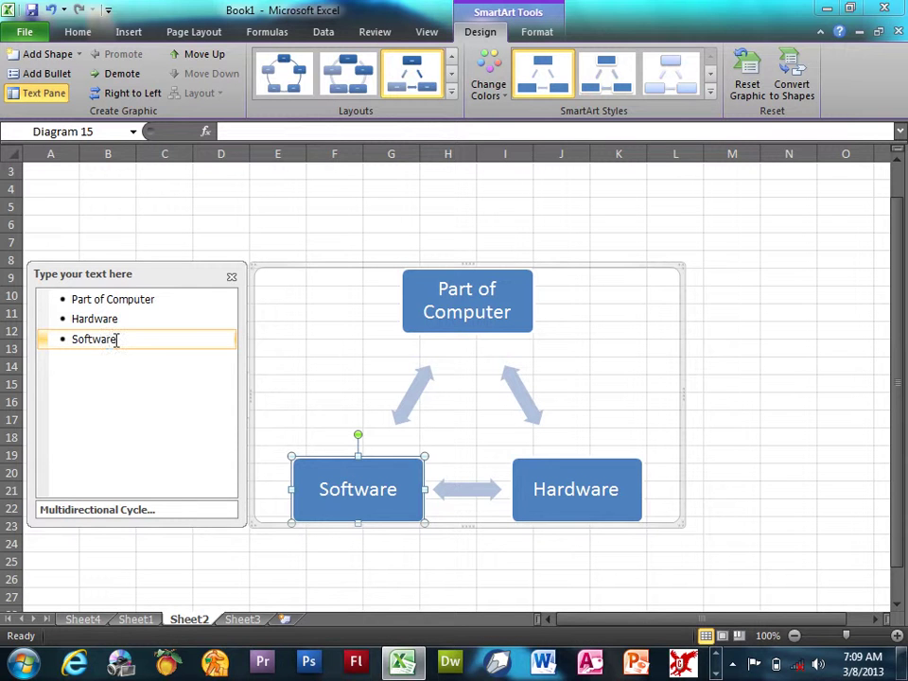
click(242, 222)
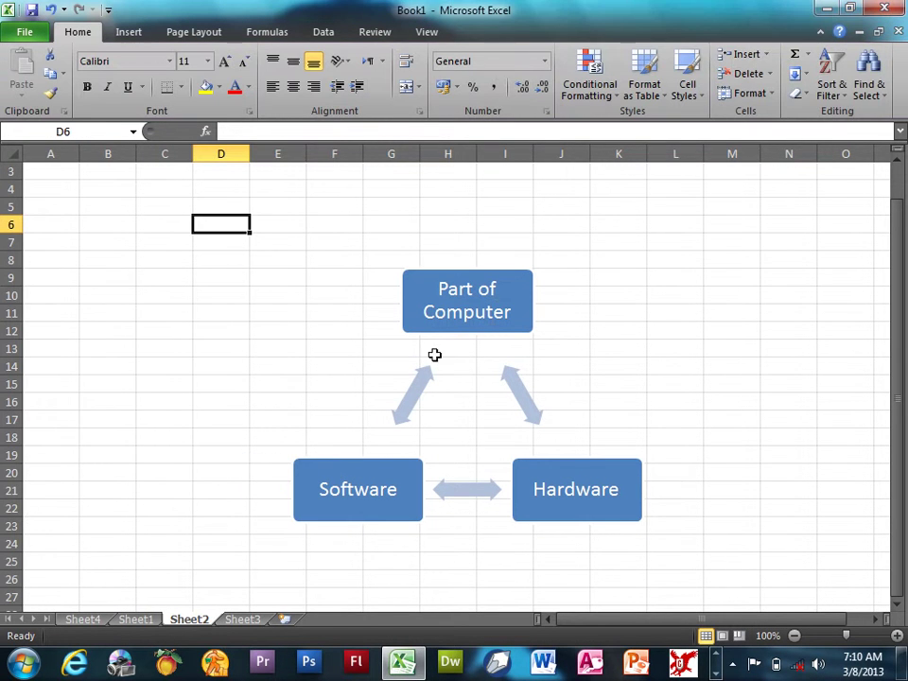
- Move the cycle diagram up so it starts near row 5
click(515, 364)
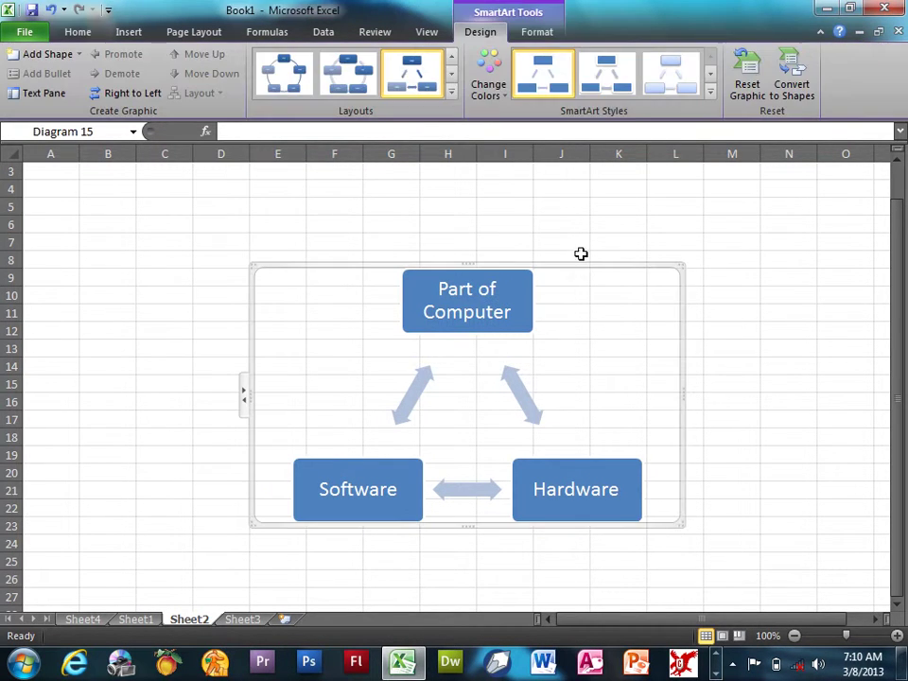
drag(572, 264, 560, 195)
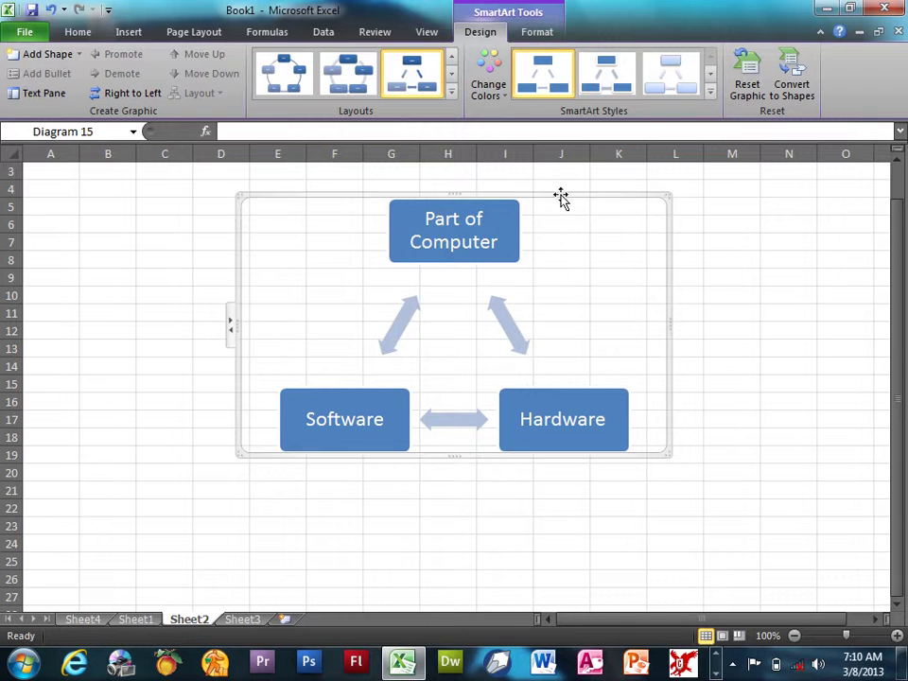
click(408, 303)
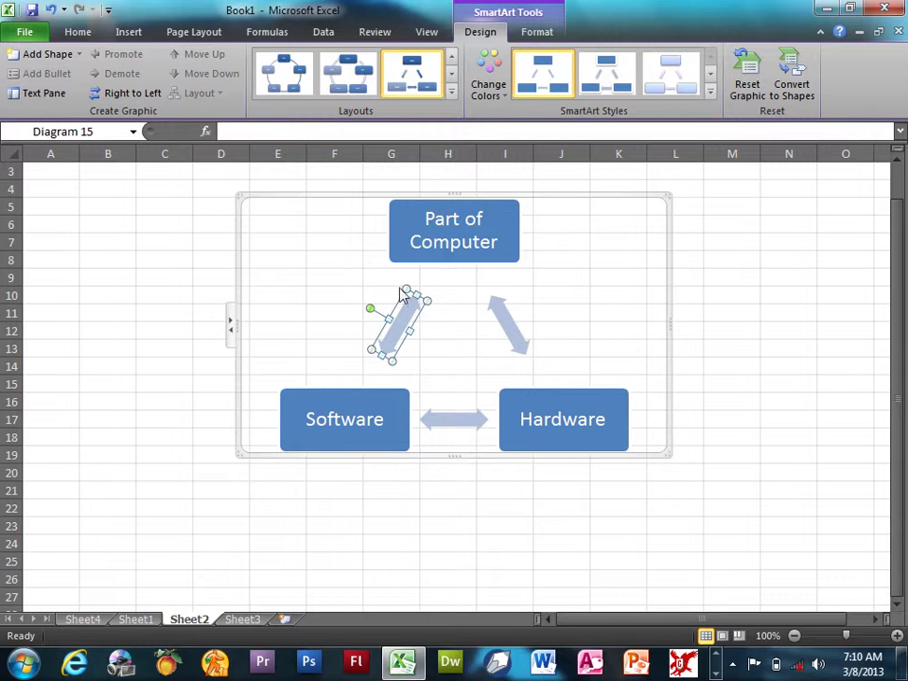
click(392, 239)
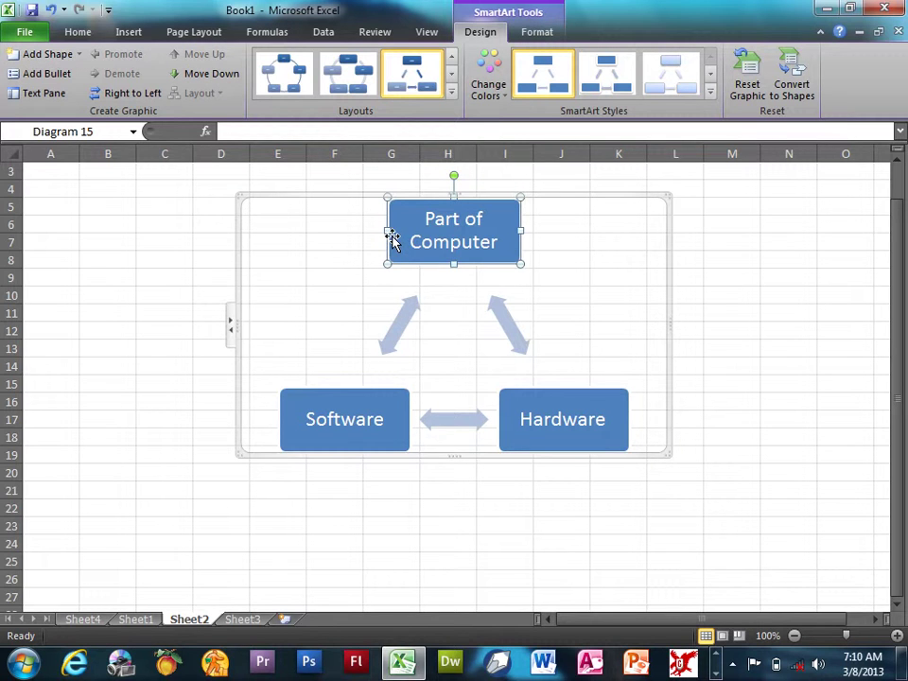
click(452, 92)
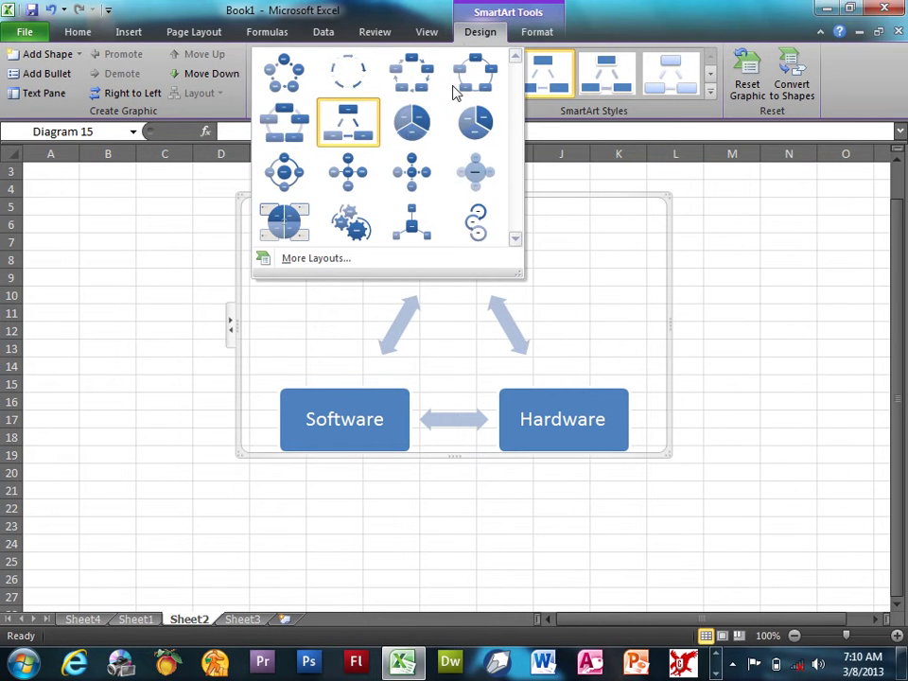
click(397, 16)
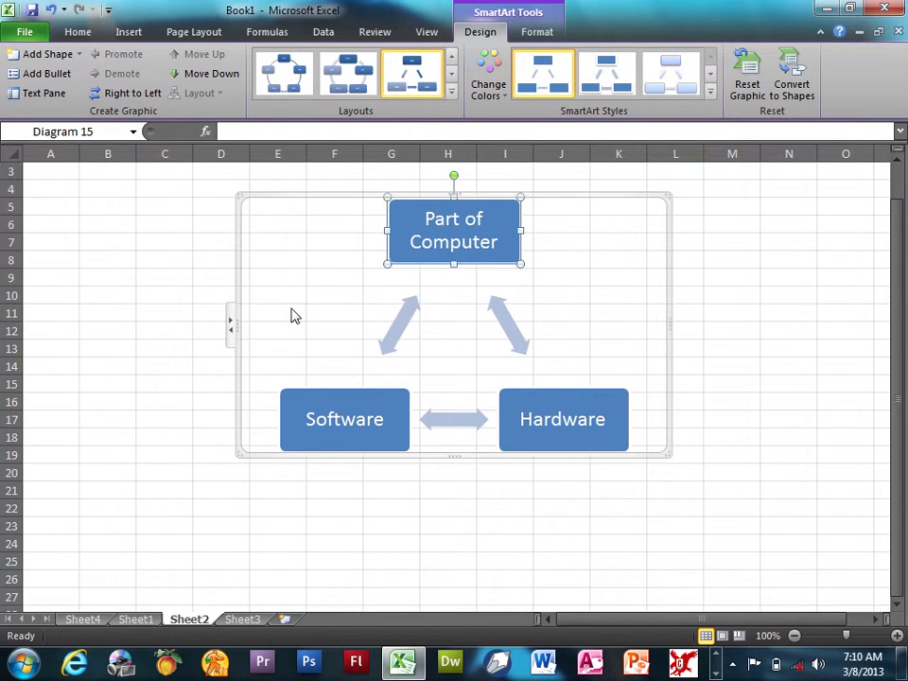
- Add a fourth and a fifth box to the cycle diagram
click(26, 74)
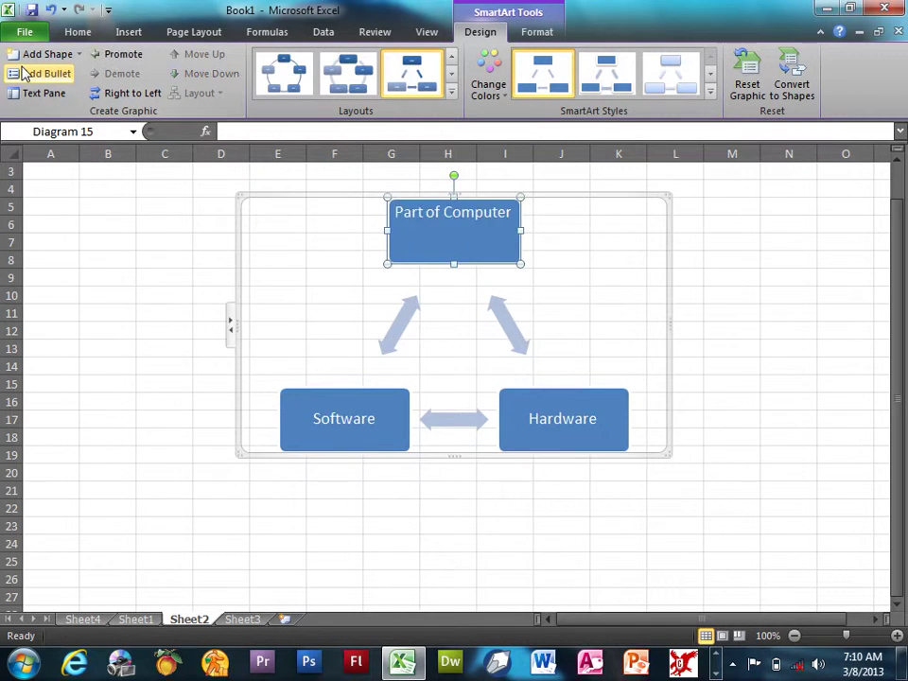
key(ctrl+z)
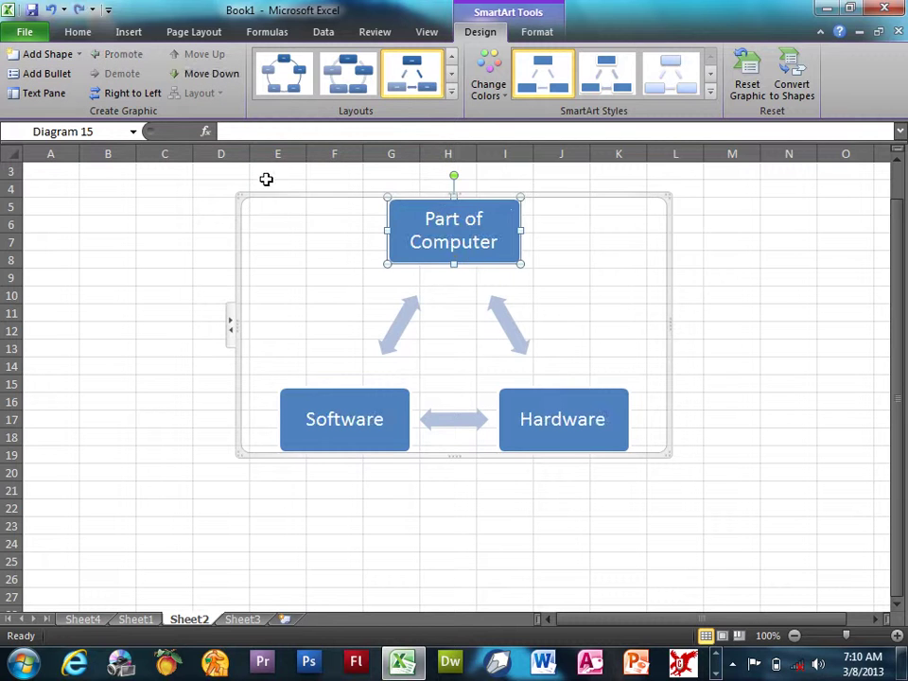
click(44, 55)
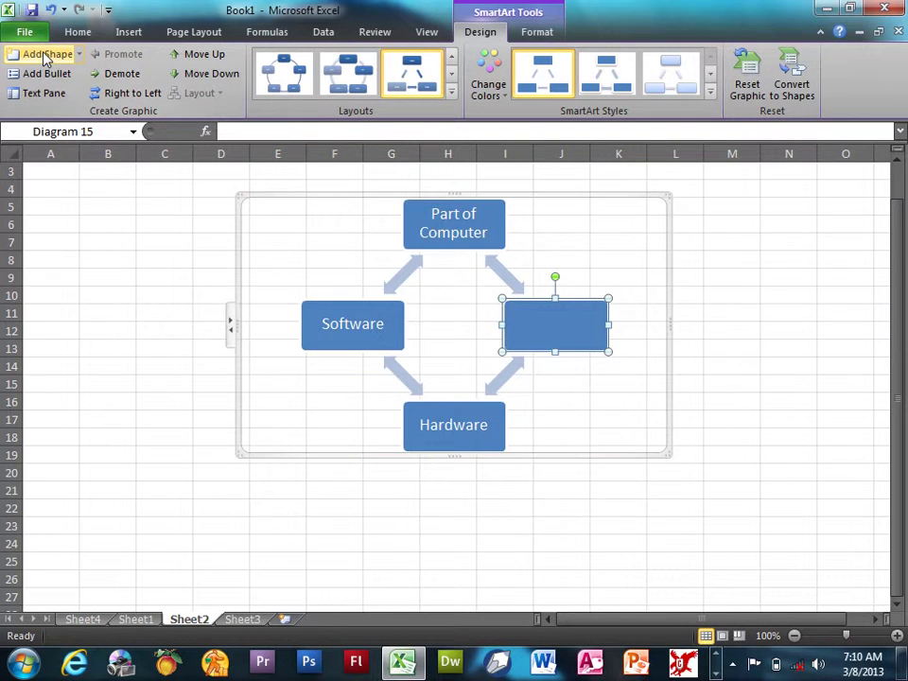
click(45, 55)
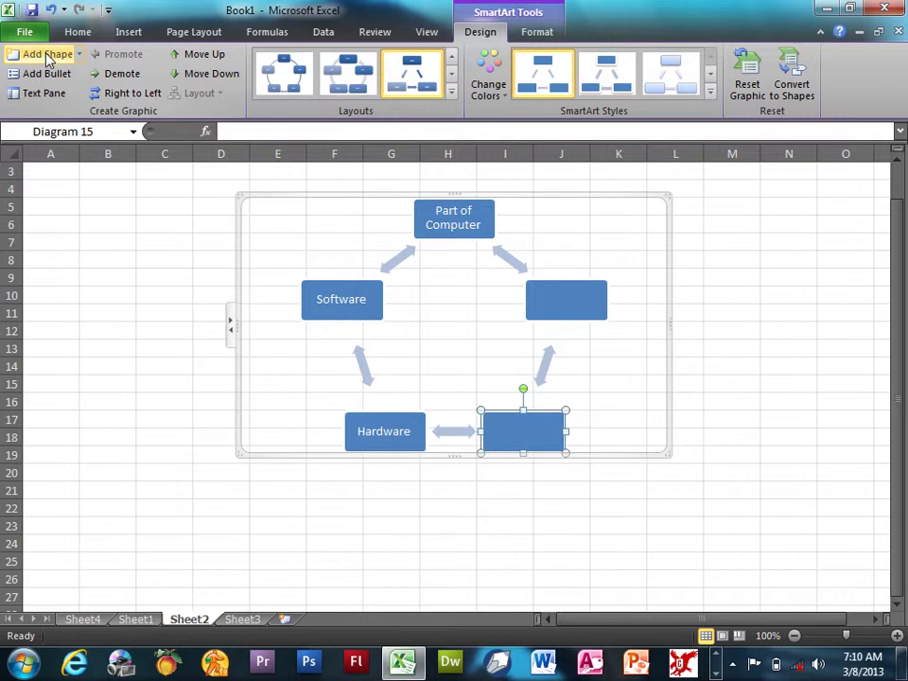
- Delete the whole cycle diagram from Sheet2
click(798, 330)
key(ctrl+a)
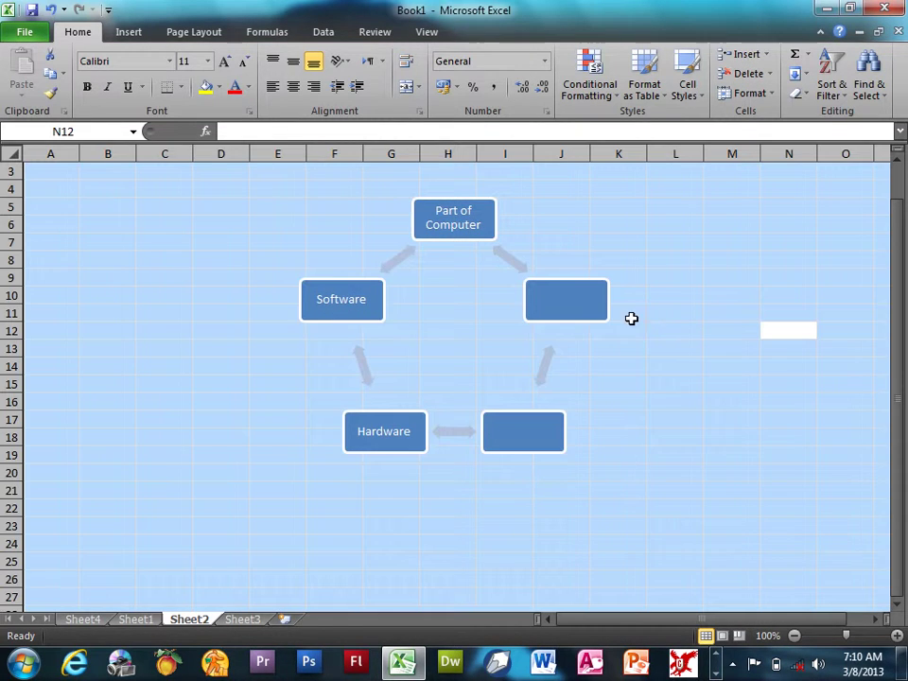
click(596, 311)
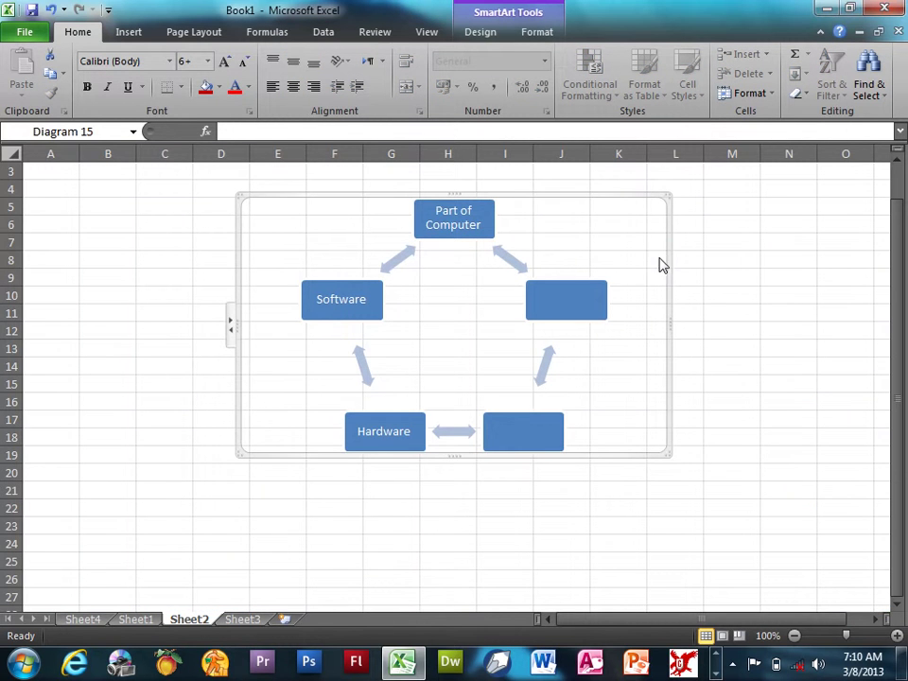
click(672, 256)
click(660, 253)
key(Delete)
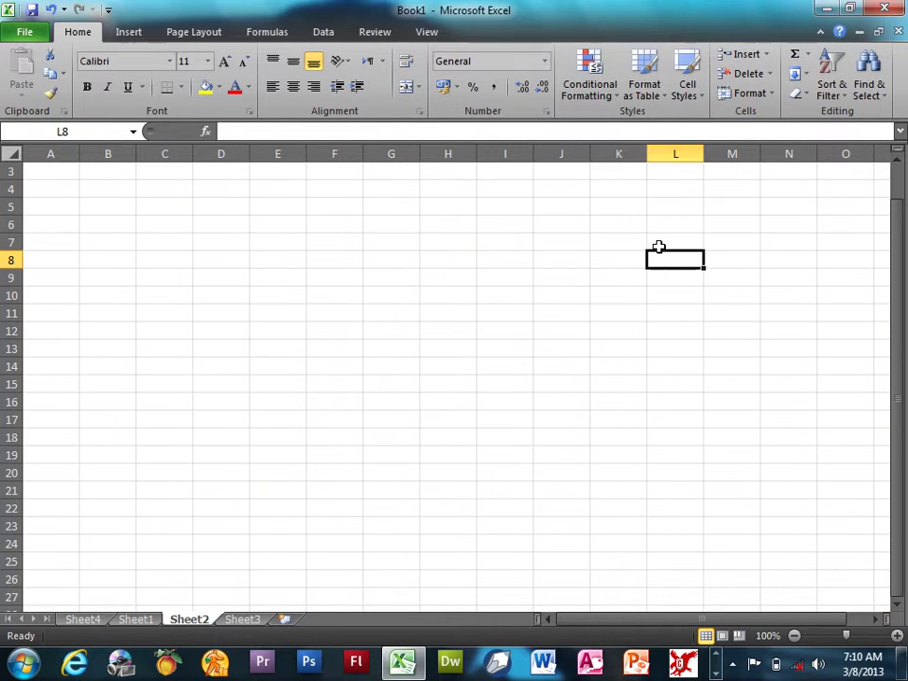
click(395, 220)
click(130, 32)
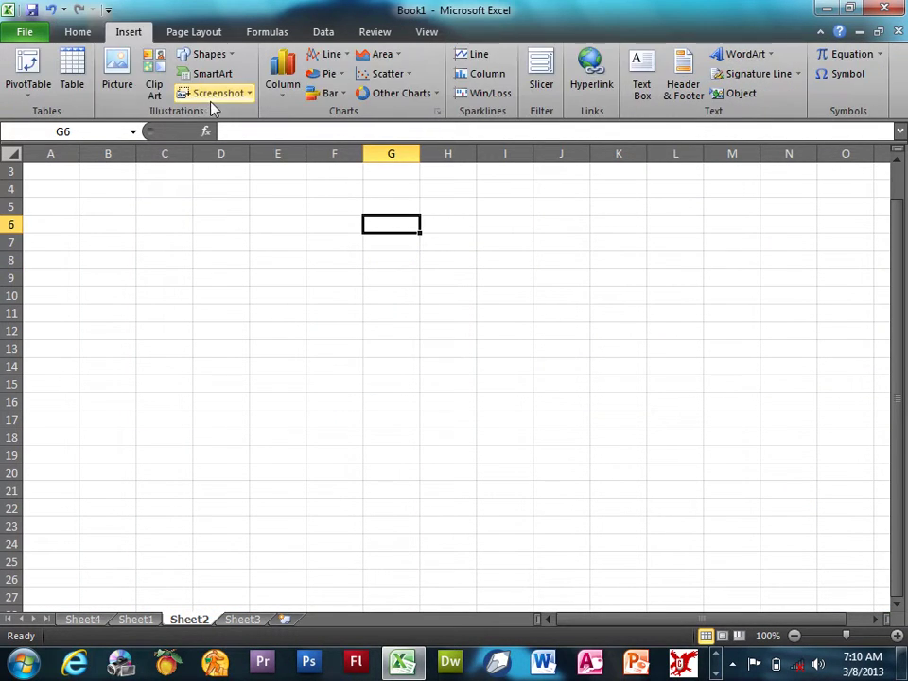
click(216, 99)
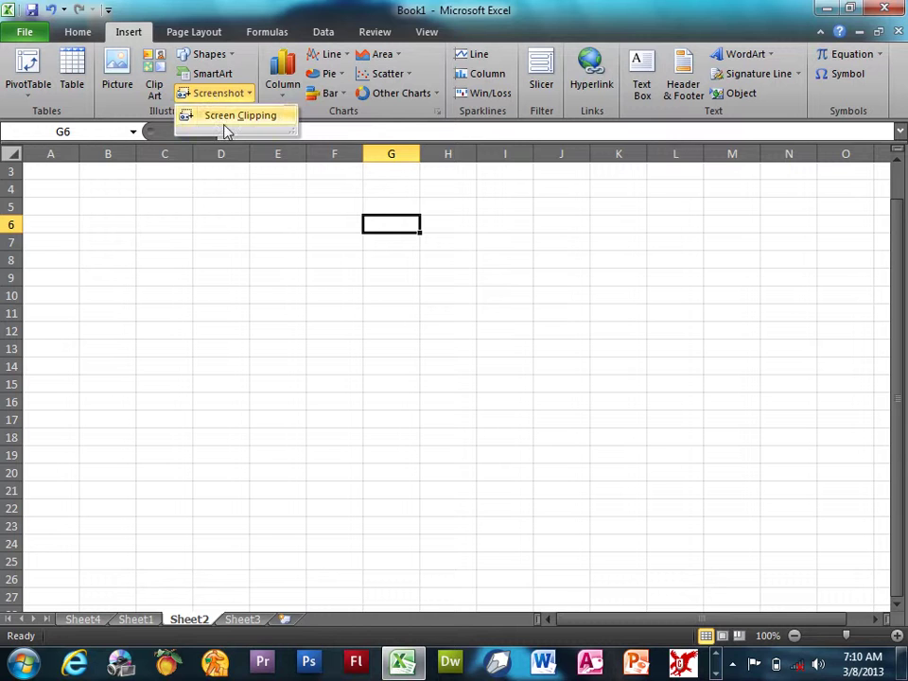
click(228, 126)
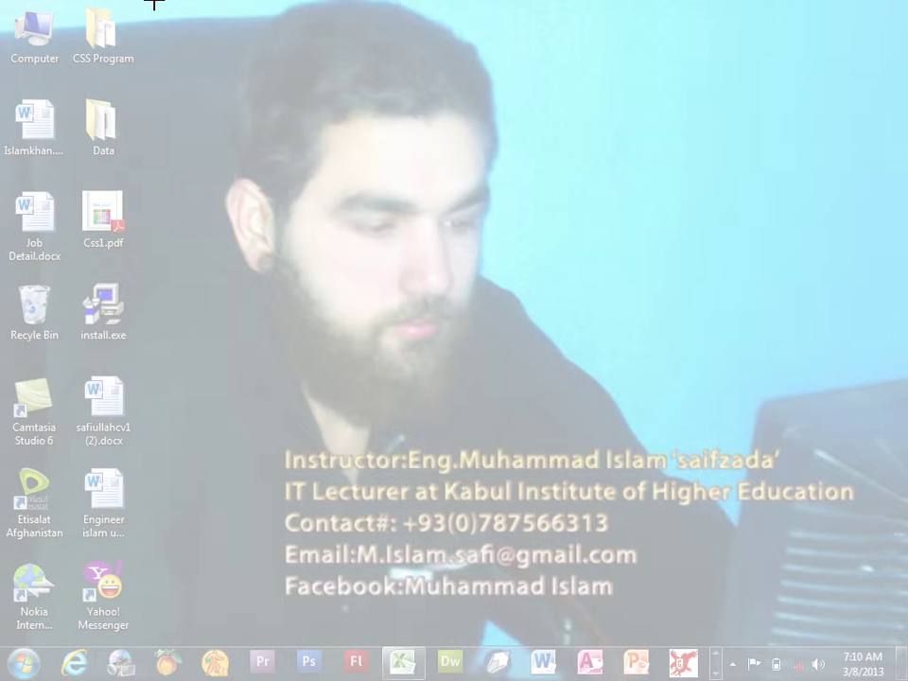
drag(142, 2, 5, 644)
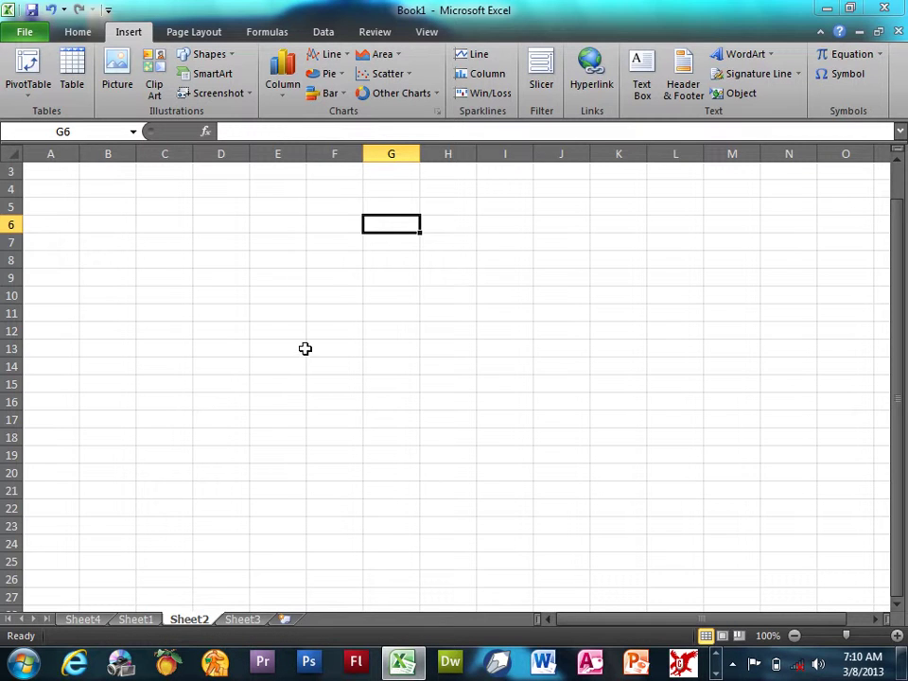
scroll(305, 349, up, 1)
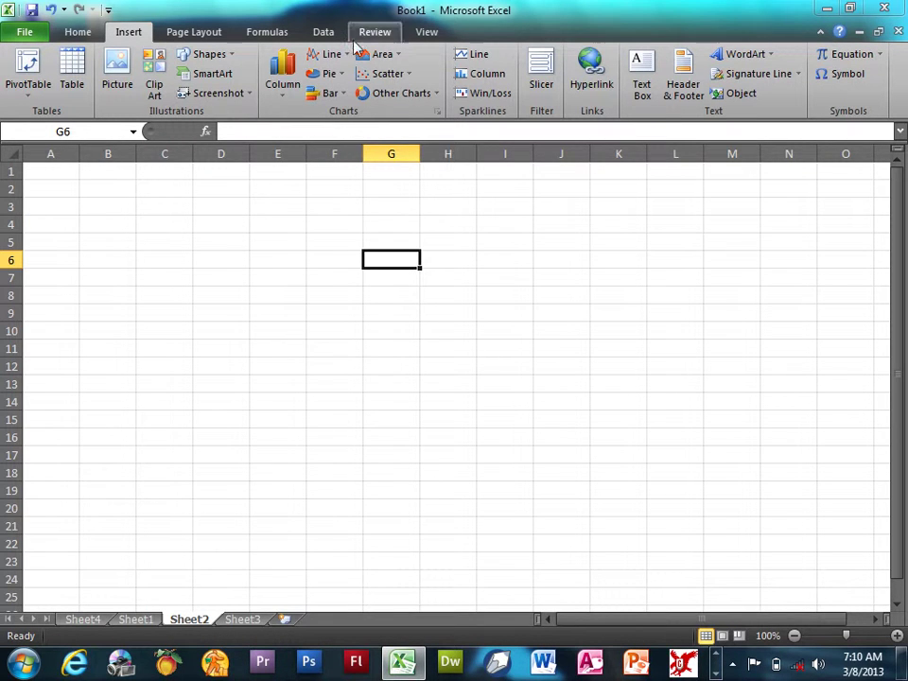
click(239, 93)
click(234, 115)
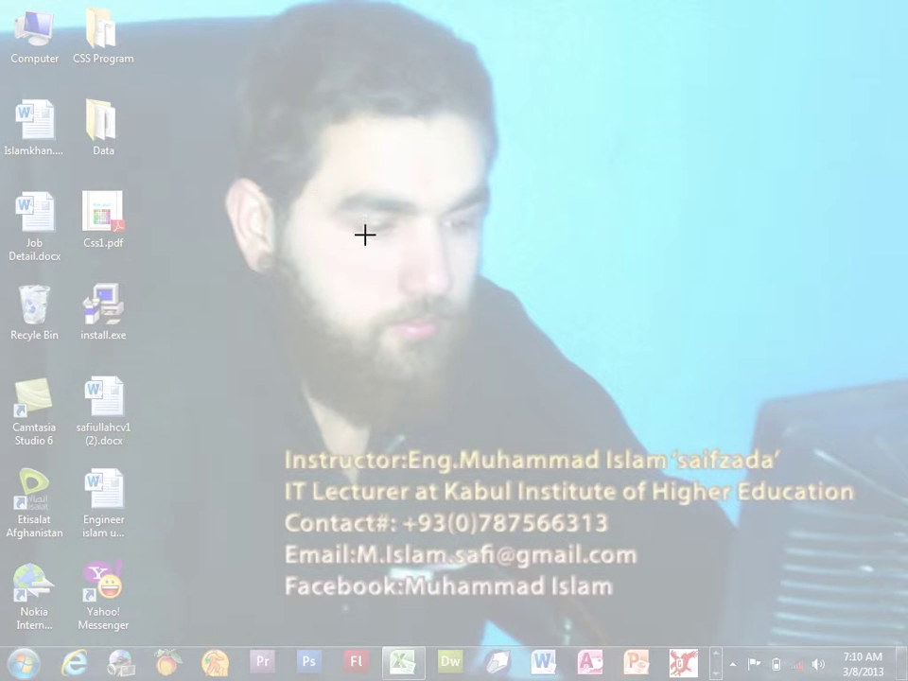
drag(147, 3, 3, 642)
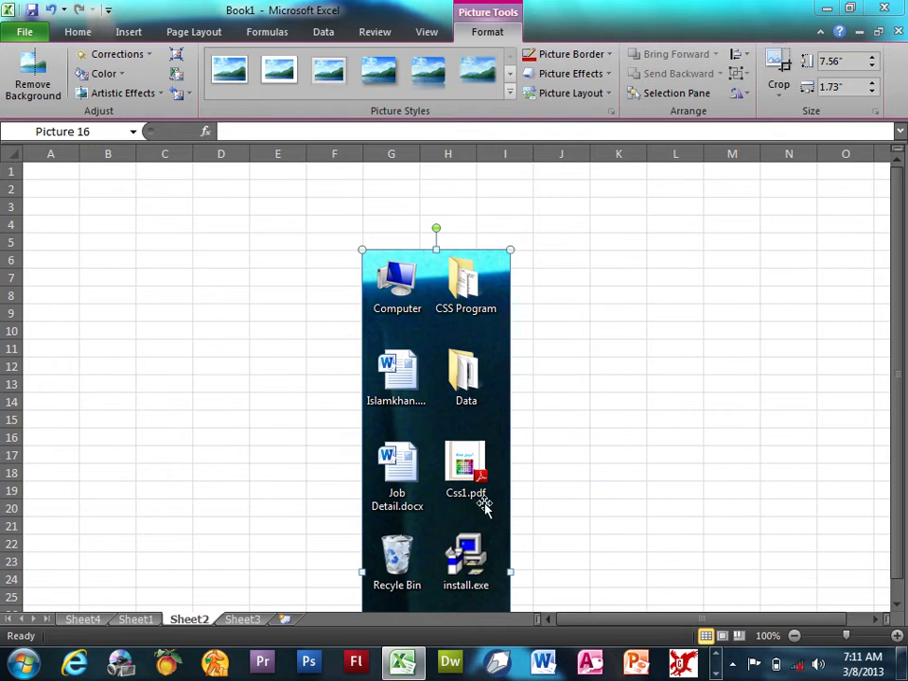
drag(483, 507, 247, 428)
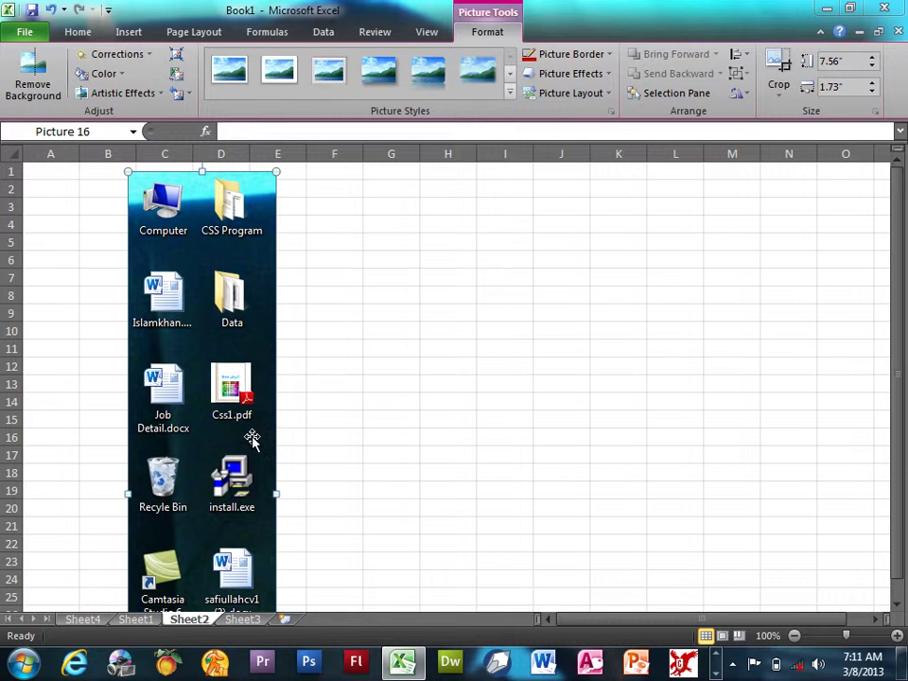
key(Delete)
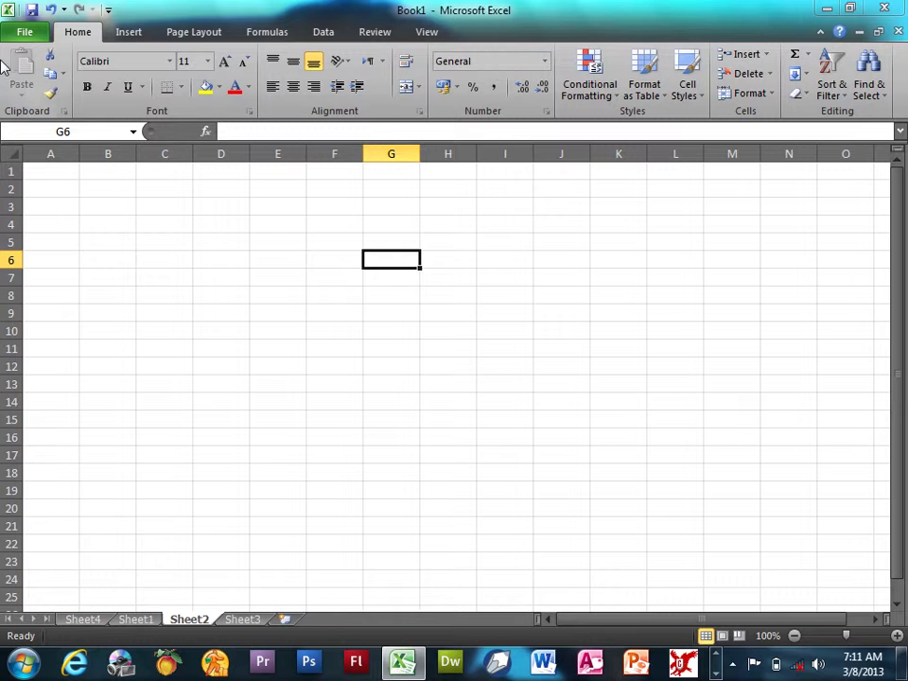
- Insert a screen clipping of the Excel ribbon strip, move it lower, then delete it
click(125, 31)
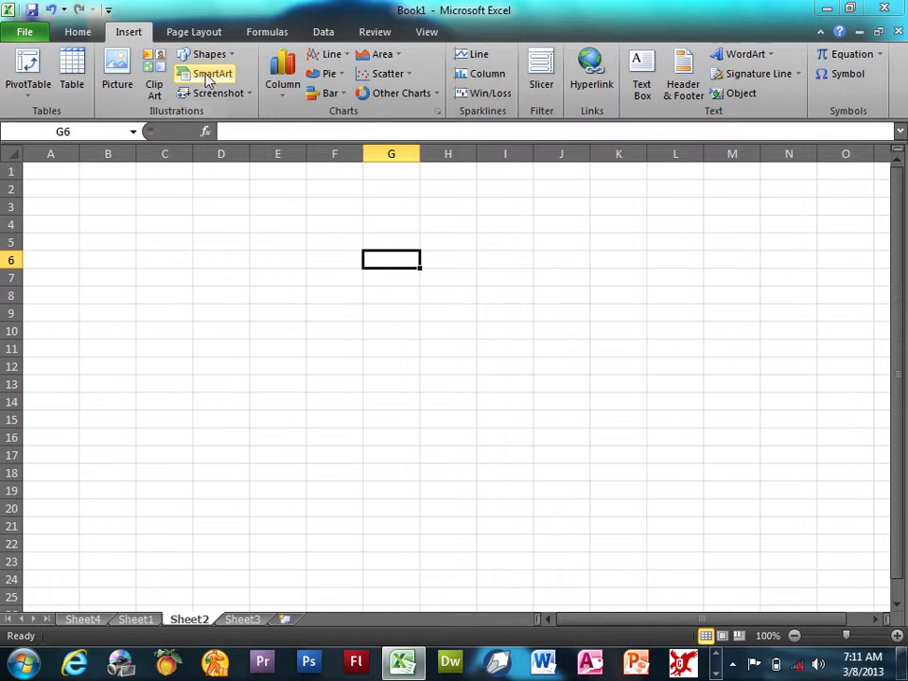
click(227, 93)
click(237, 115)
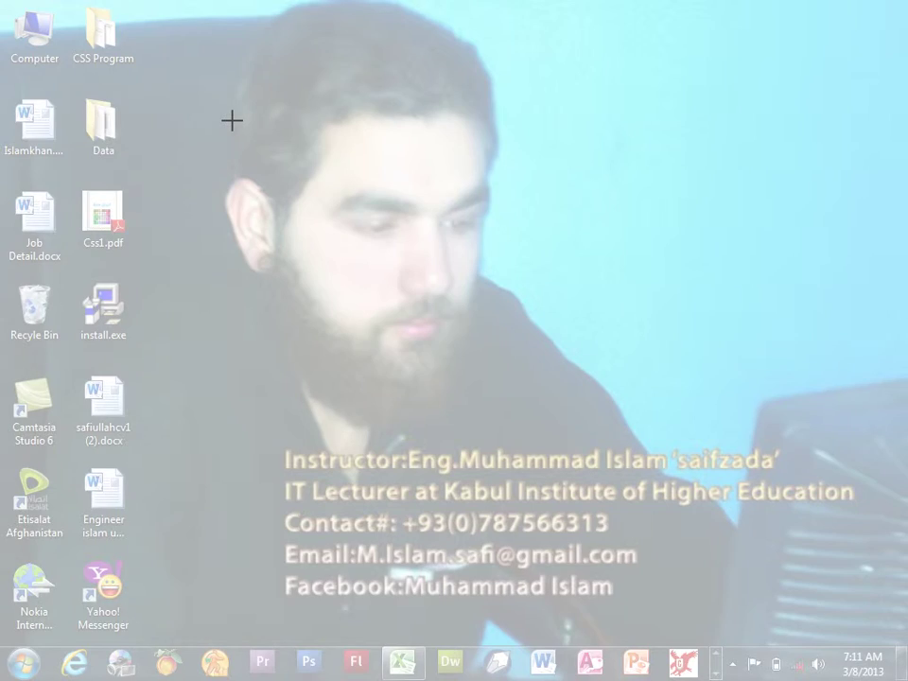
key(Escape)
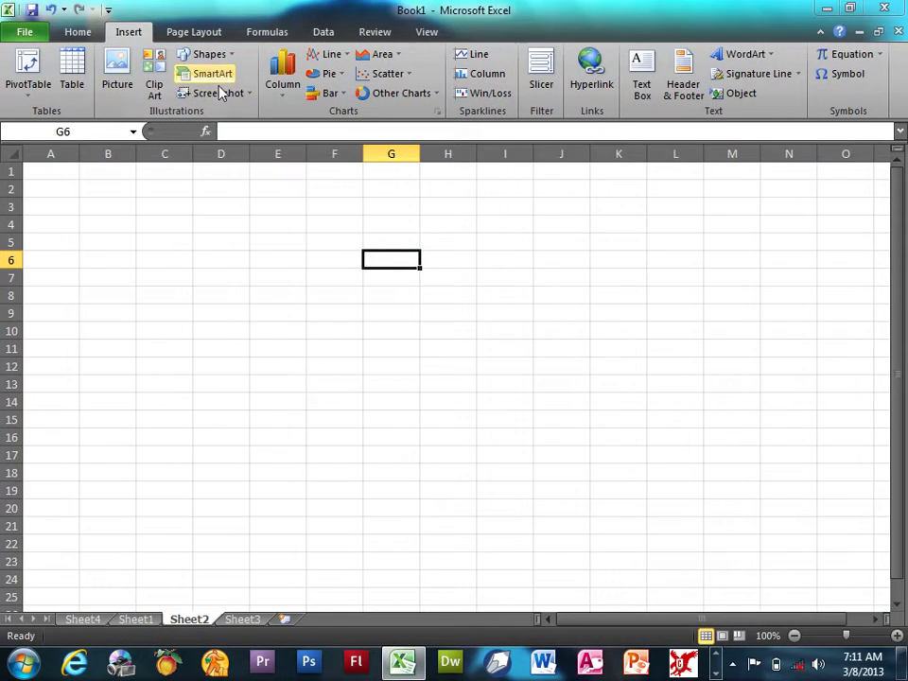
click(232, 94)
click(236, 115)
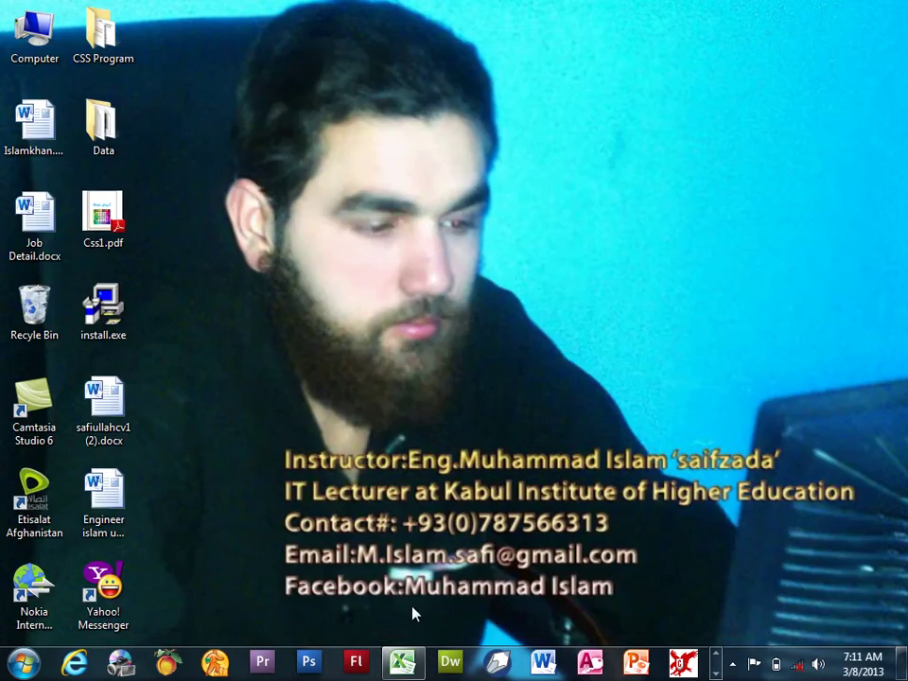
click(406, 664)
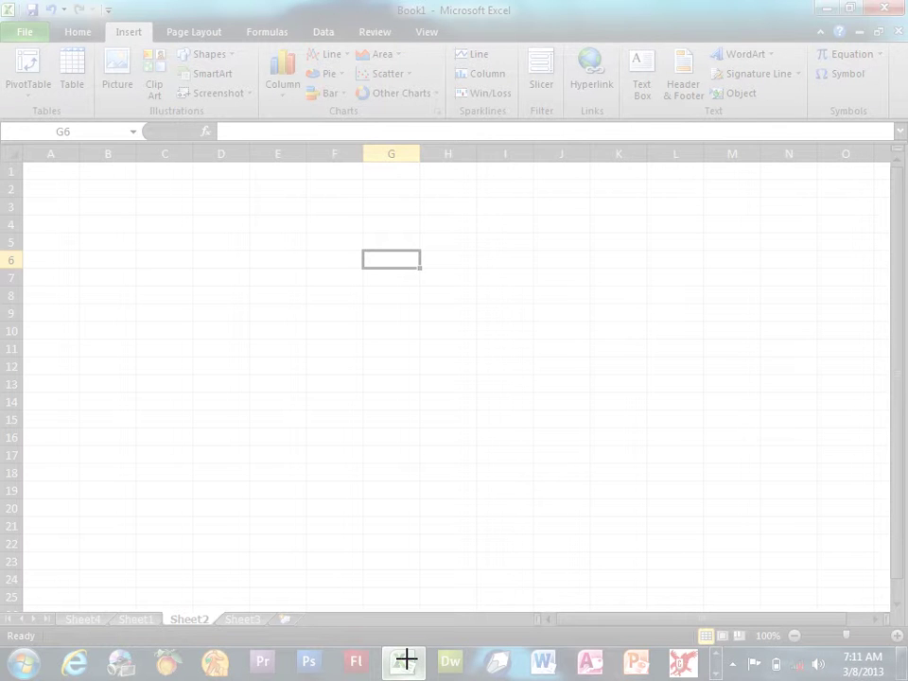
drag(900, 19, 2, 142)
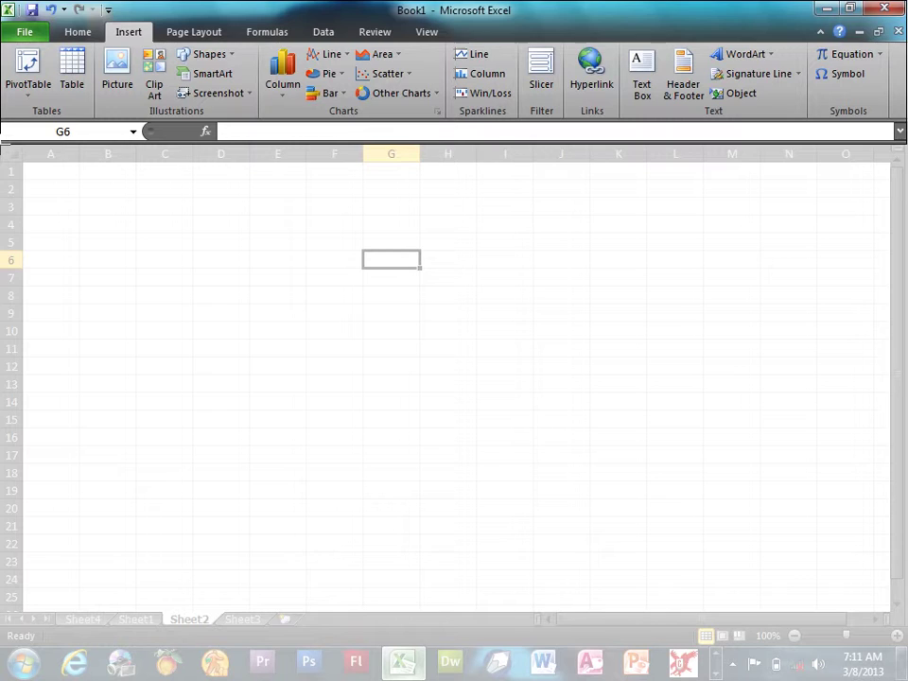
drag(2, 142, 2, 142)
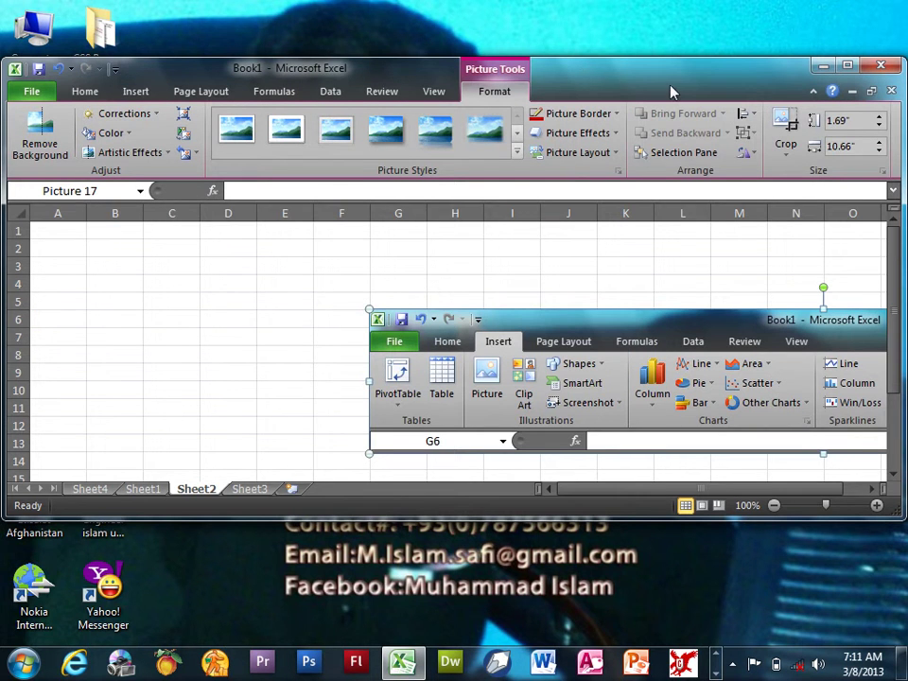
double_click(669, 92)
drag(638, 284, 457, 341)
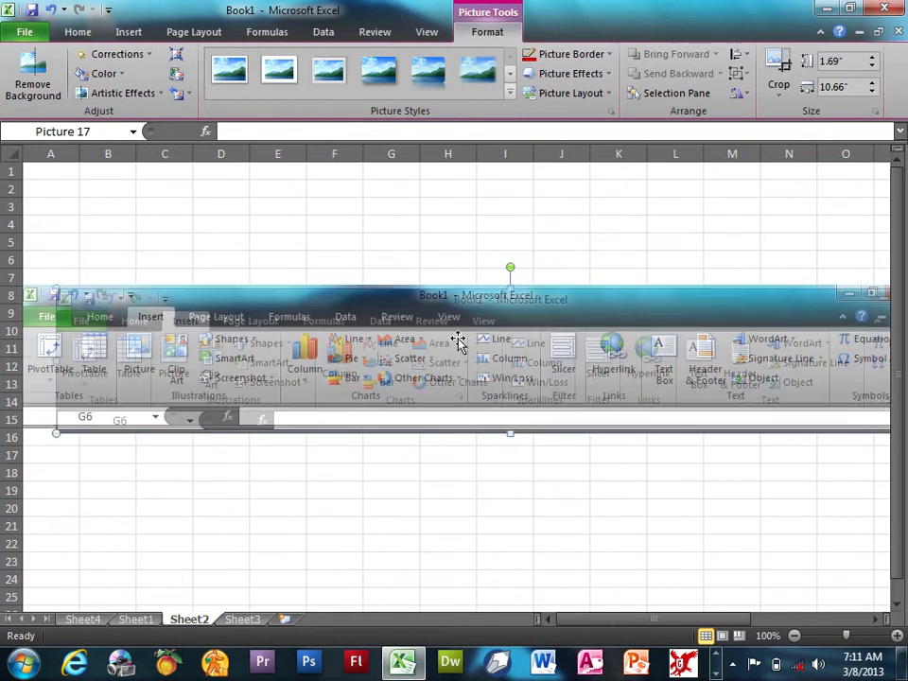
key(Delete)
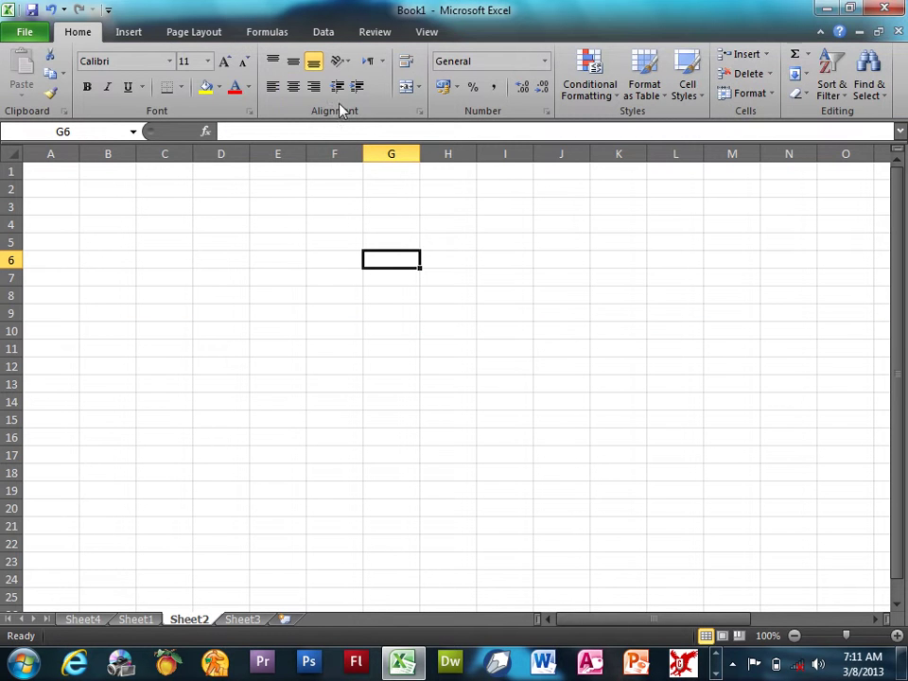
- Clip another part of the Excel window, move it lower-left, then delete it
click(129, 31)
click(214, 93)
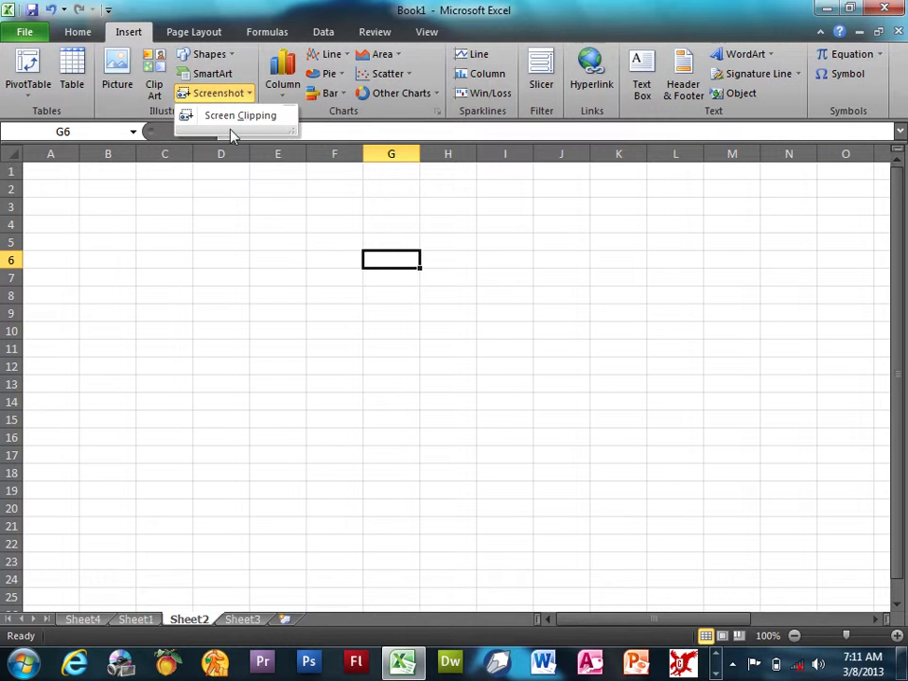
click(239, 117)
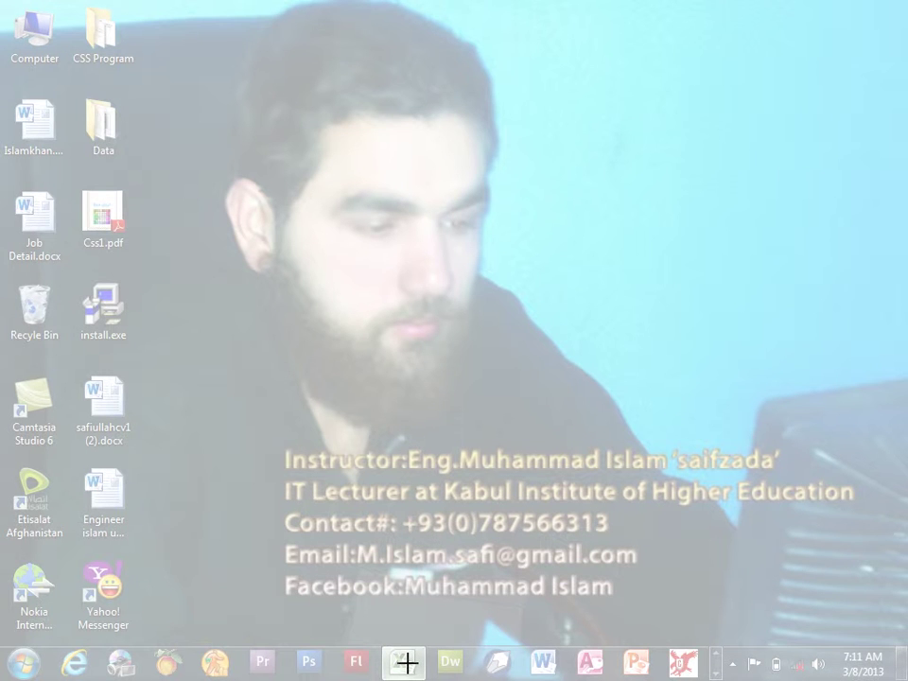
click(406, 660)
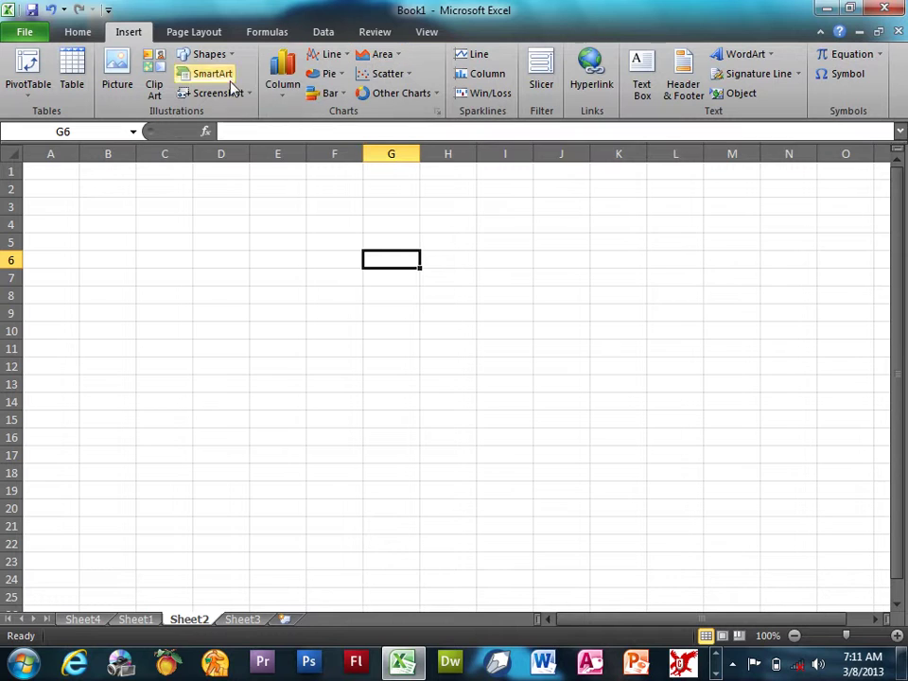
click(218, 93)
click(225, 117)
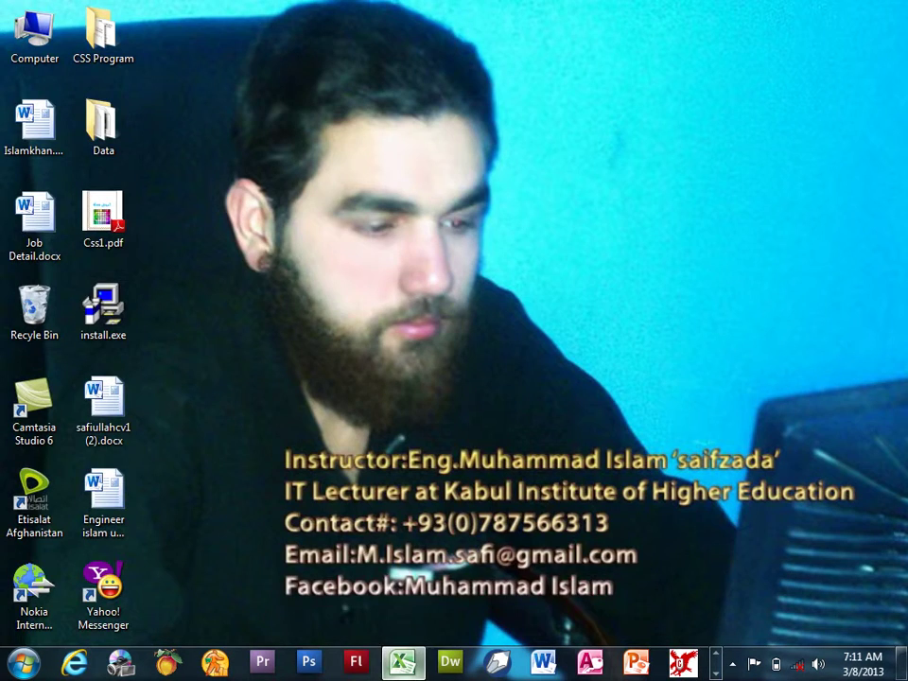
click(402, 662)
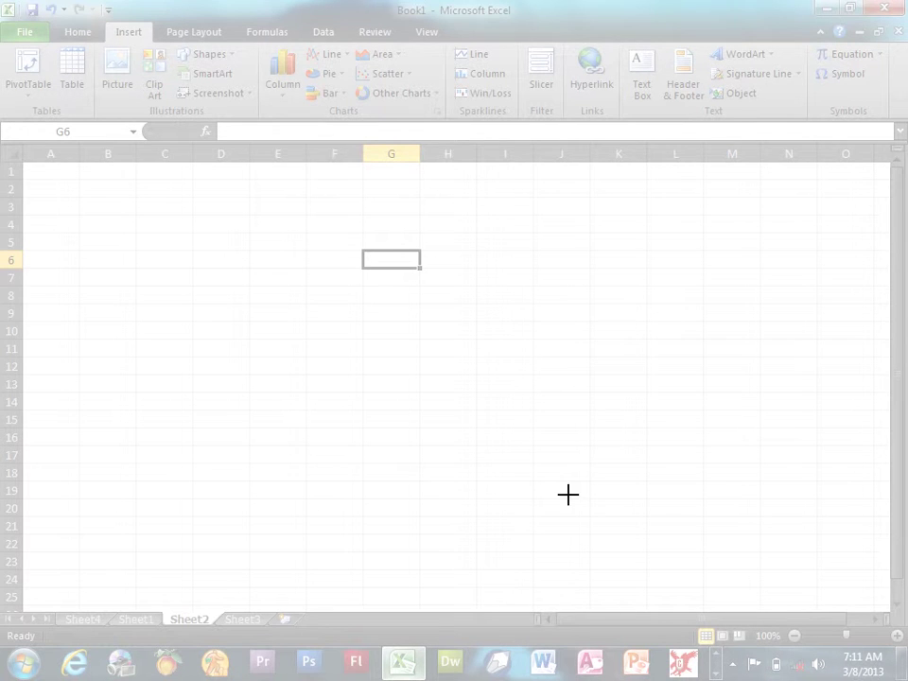
mouse_move(902, 158)
mouse_down()
mouse_move(302, 4)
mouse_move(2, 2)
mouse_up()
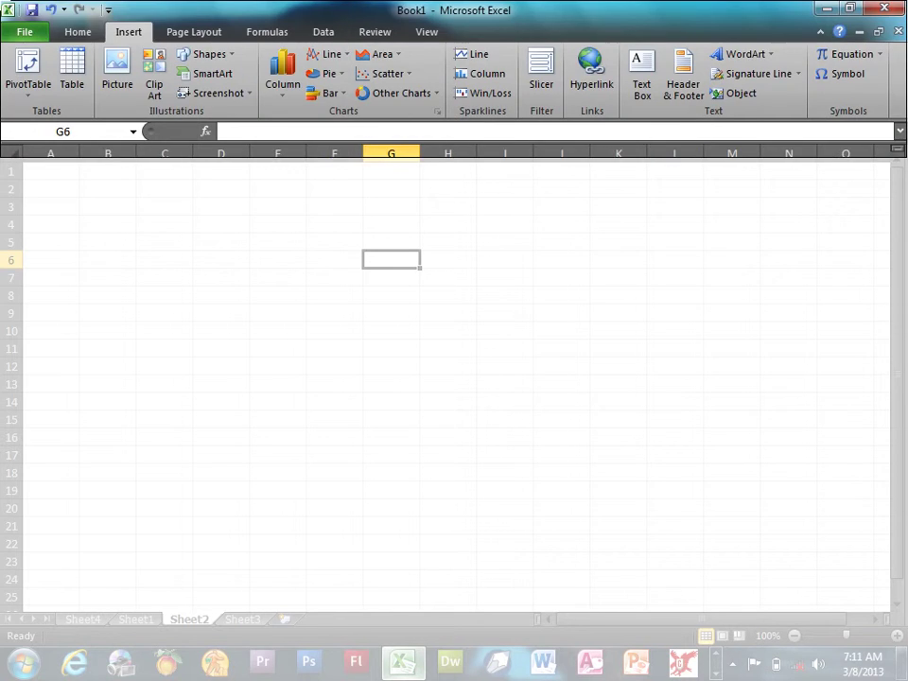
double_click(669, 71)
drag(640, 264, 456, 367)
key(Delete)
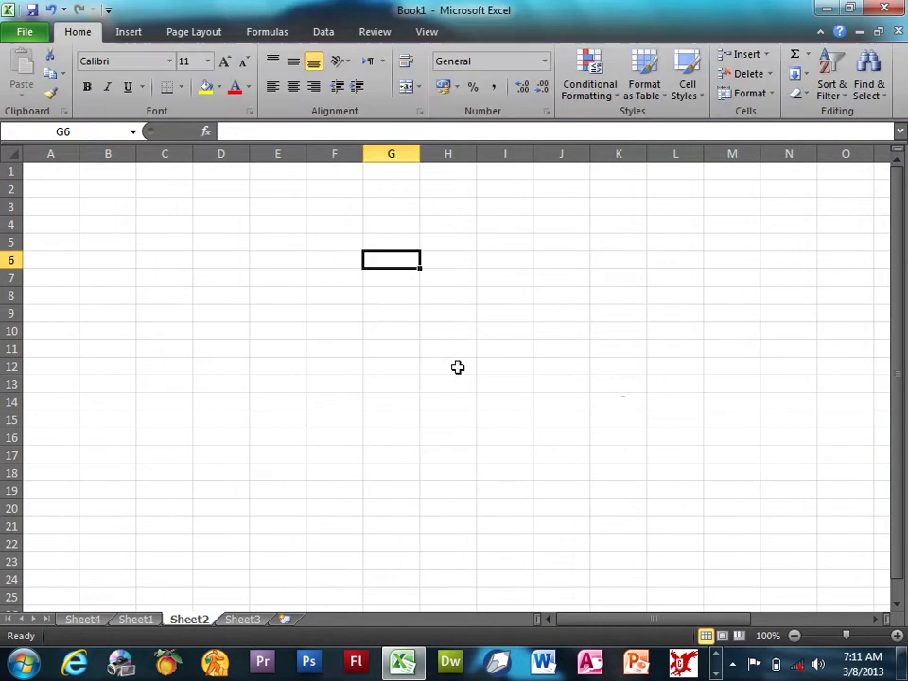
click(129, 38)
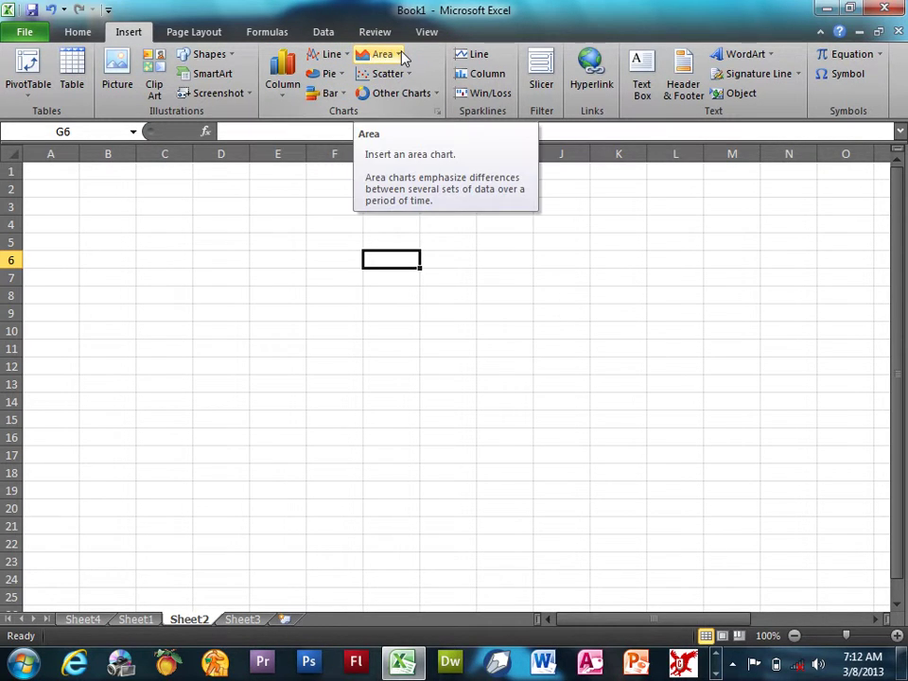
- On Sheet1, delete the pivot table below the computer-parts data
click(91, 620)
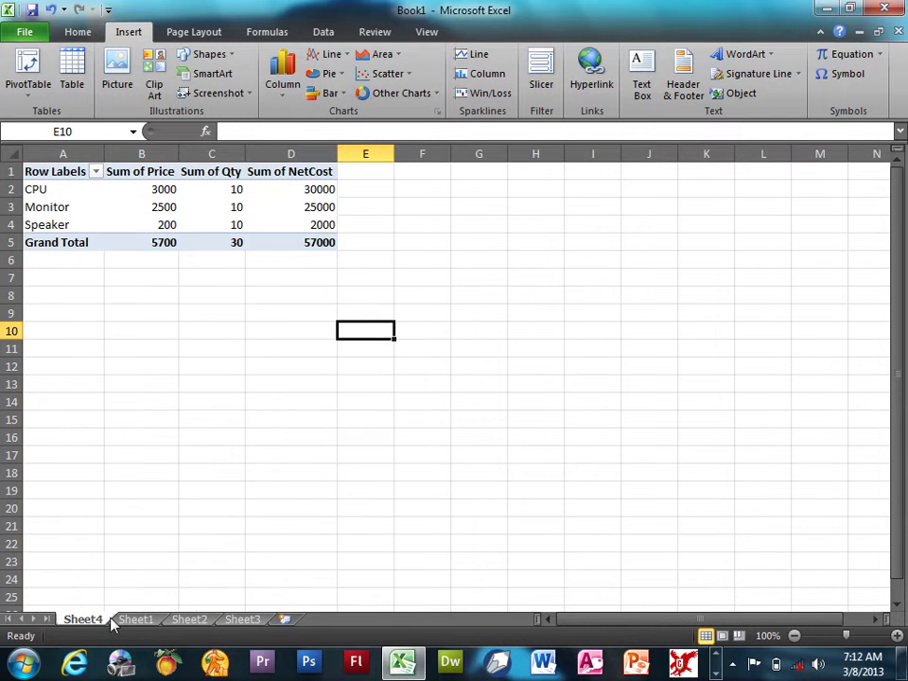
click(141, 620)
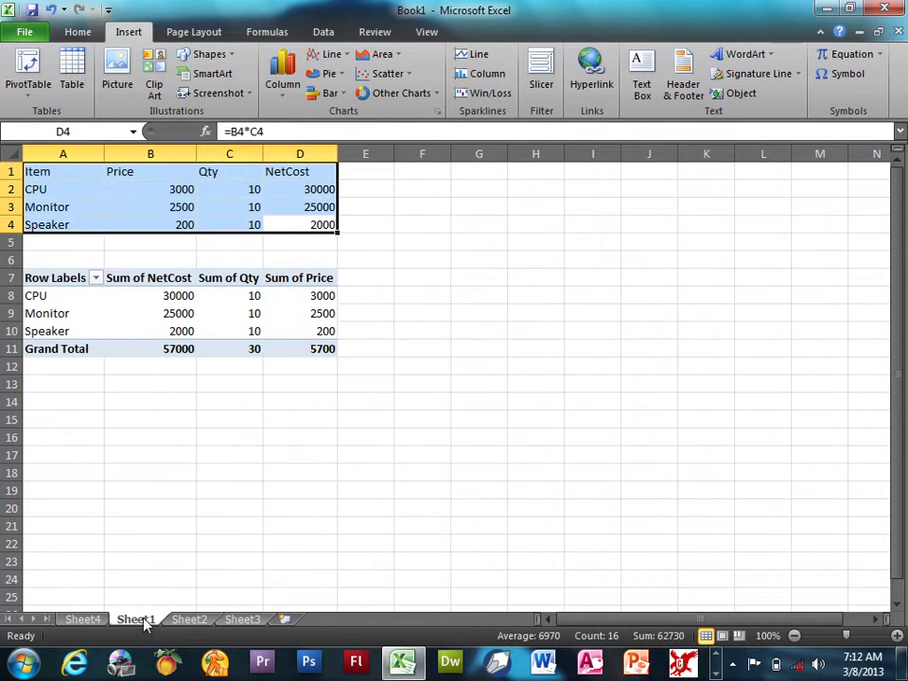
click(283, 258)
drag(334, 380, 10, 264)
key(Delete)
- Narrow the Price column B and select the data range A1:D4
click(189, 222)
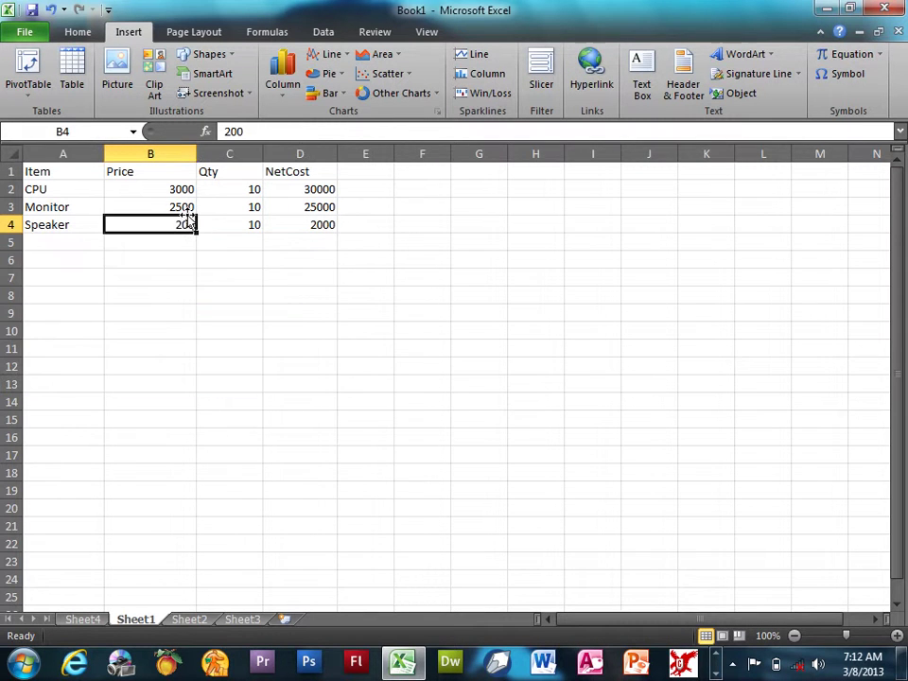
drag(197, 154, 161, 154)
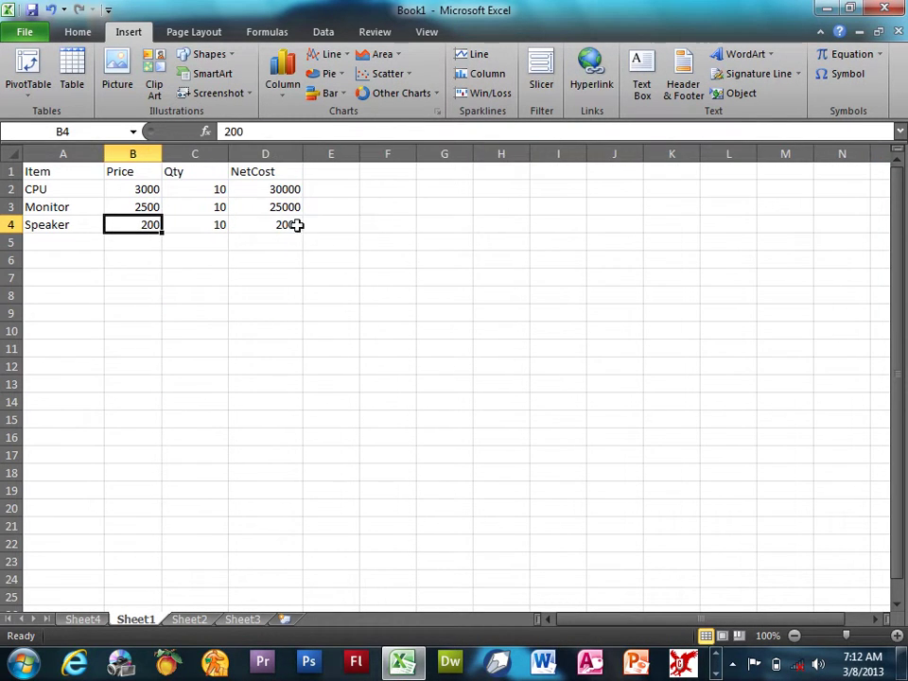
drag(296, 225, 13, 132)
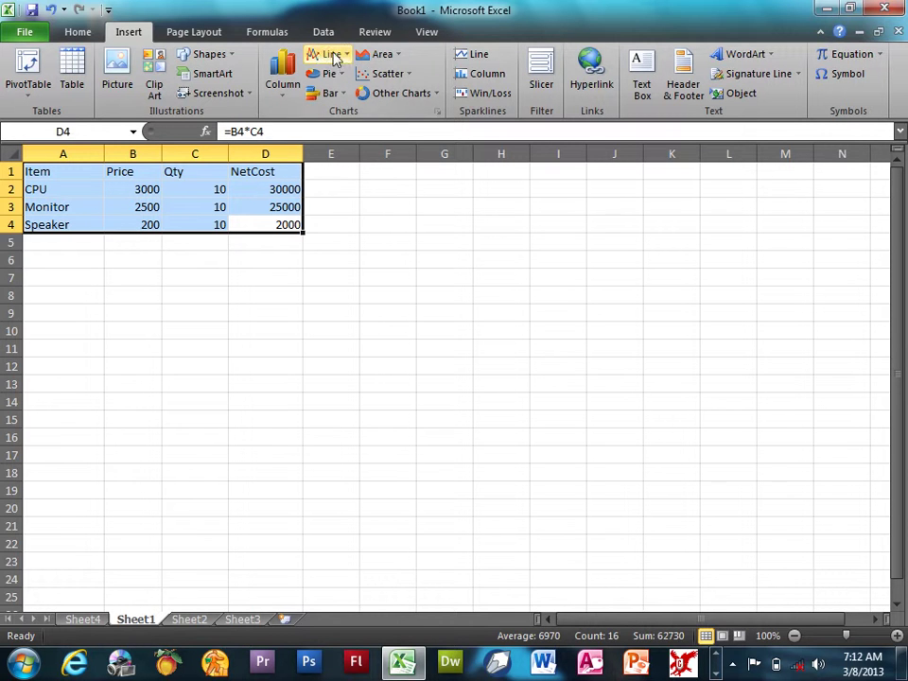
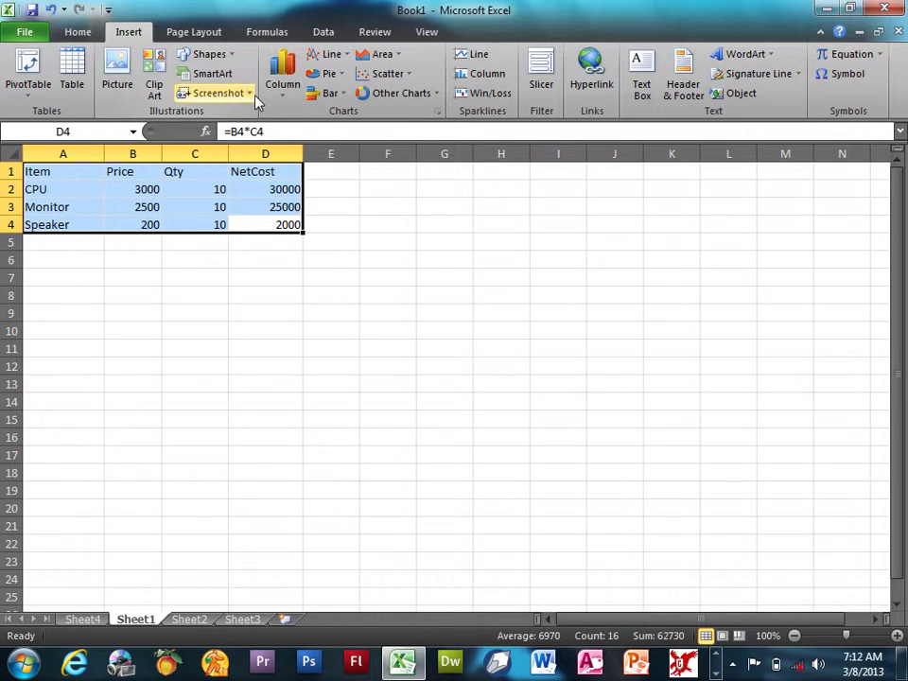
- Clear the old Item price table and return to cell A1
key(F2)
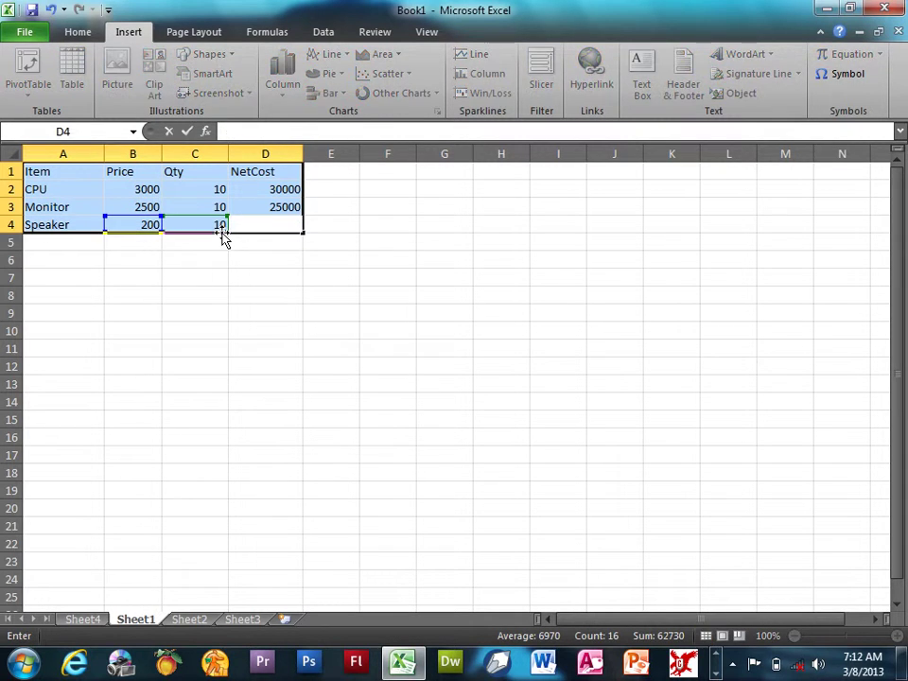
key(ctrl+Return)
key(Delete)
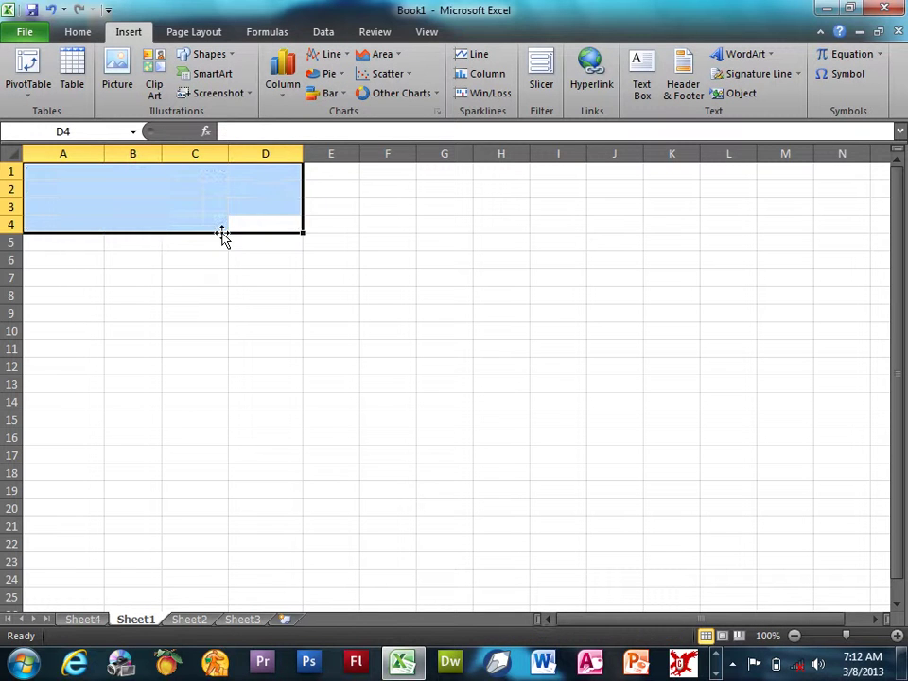
key(Home)
key(ctrl+Home)
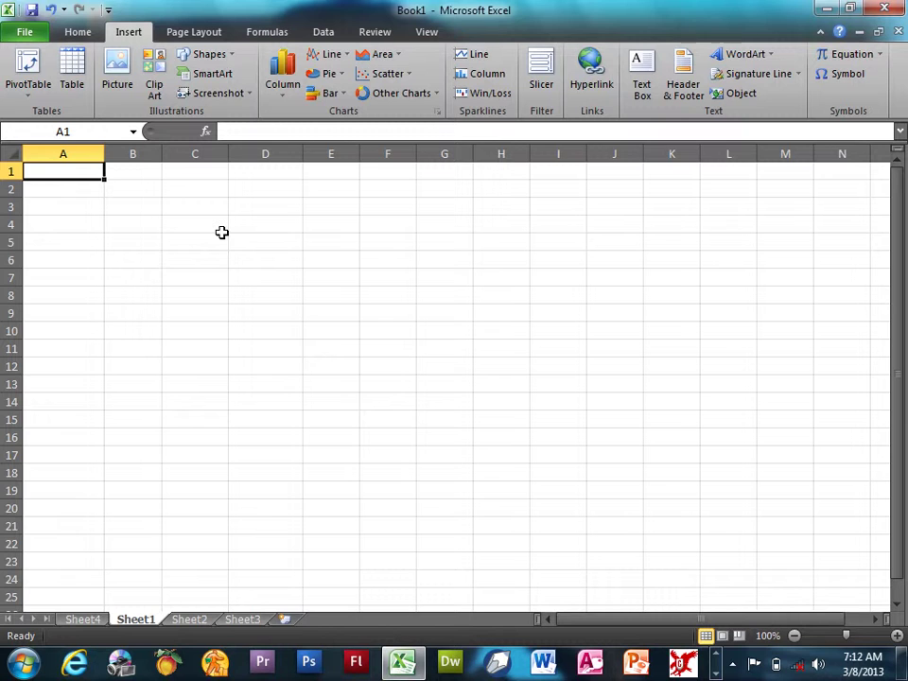
- Enter the headings S.Name, Program and Marks across A1:C1
text(S.Name)
key(Tab)
text(Program)
key(Tab)
text(Mark)
key(Home)
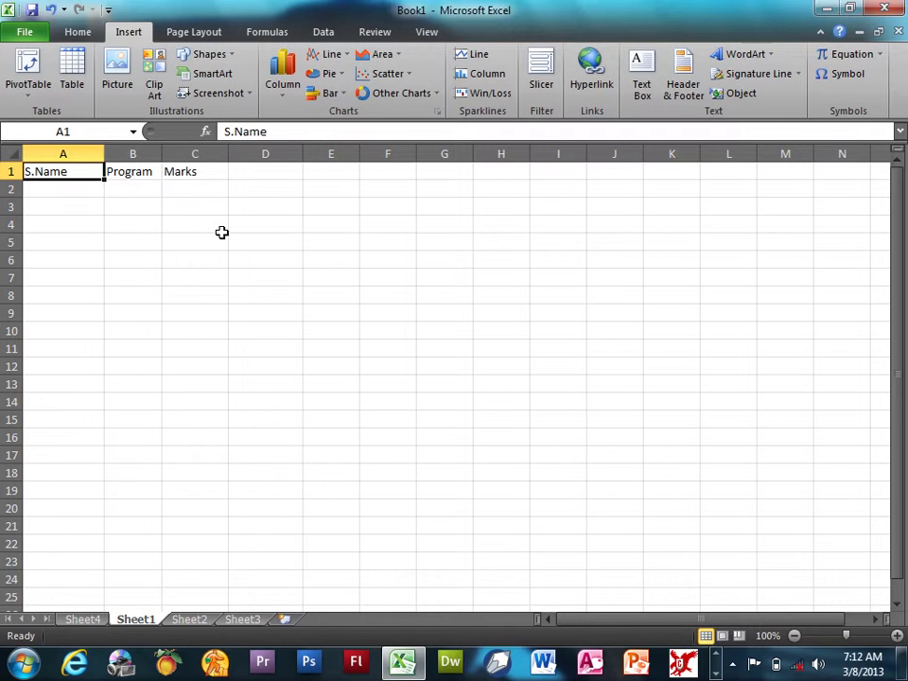
- Enter the four student names down A2:A5
key(Down)
text(wali)
key(Return)
text(ali)
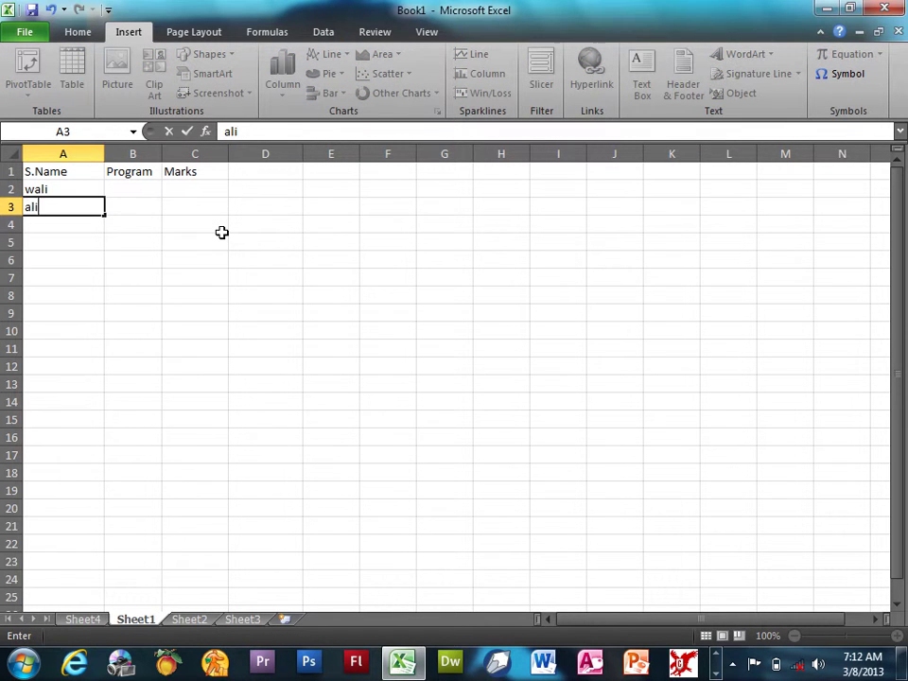
key(Return)
text(khan')
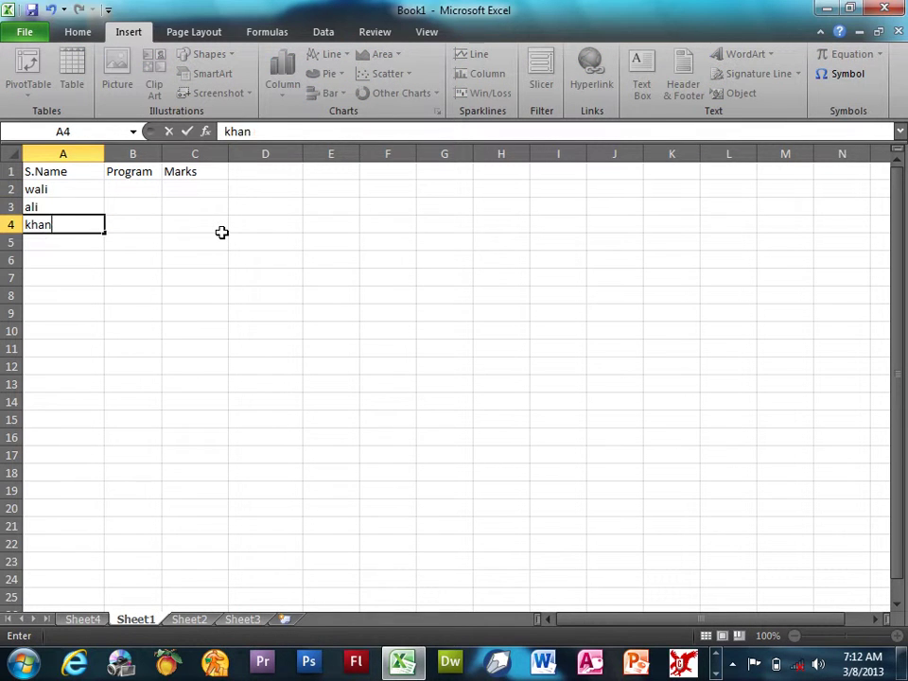
key(Return)
text(jan)
key(Right)
- Fill DIT into B2:B5, enter marks 99, 88, 77, 66, and select A1:C5
key(Up)
key(Up)
key(Up)
text(D)
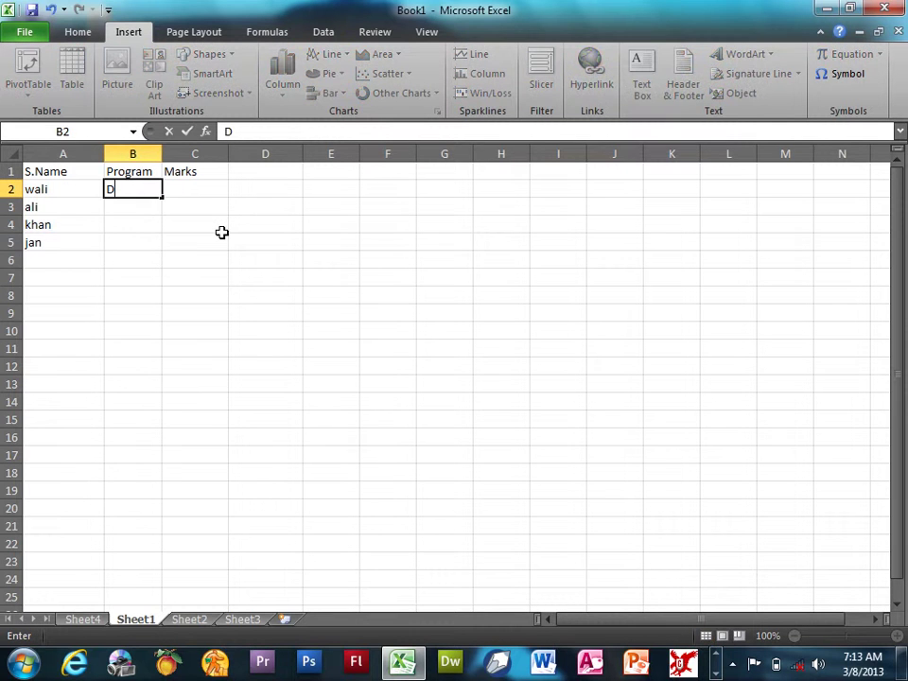
key(shift+Down)
key(shift+Down)
key(shift+Down)
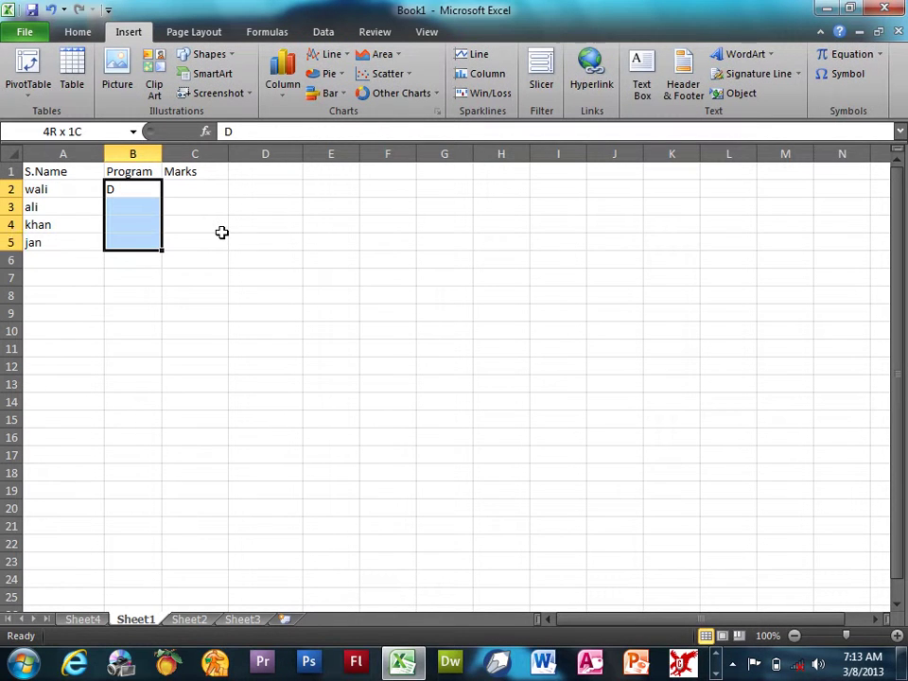
text(DIT)
key(ctrl+Return)
key(Right)
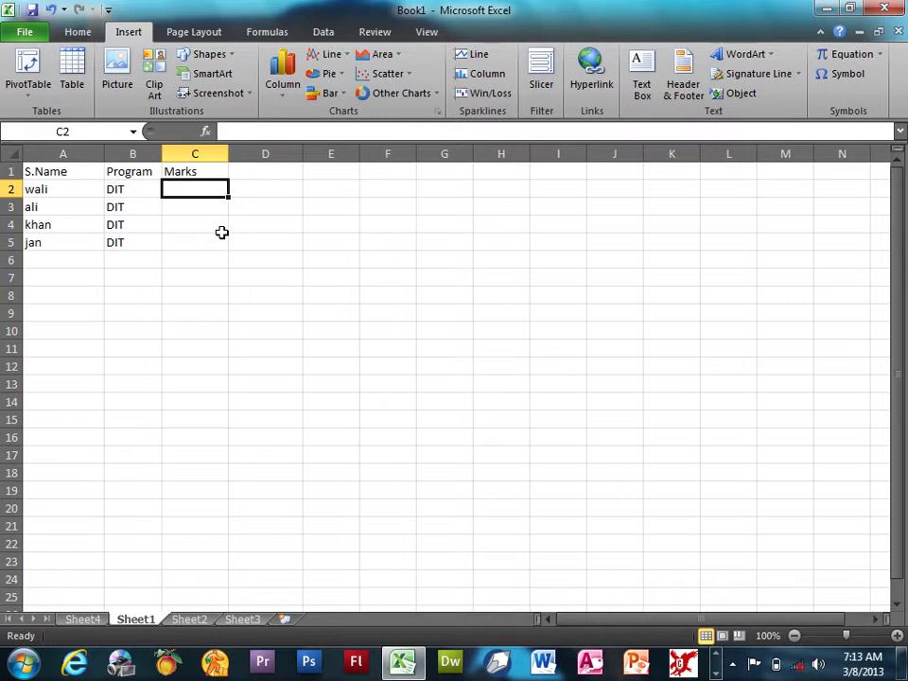
text(99)
key(Return)
text(88 77 6)
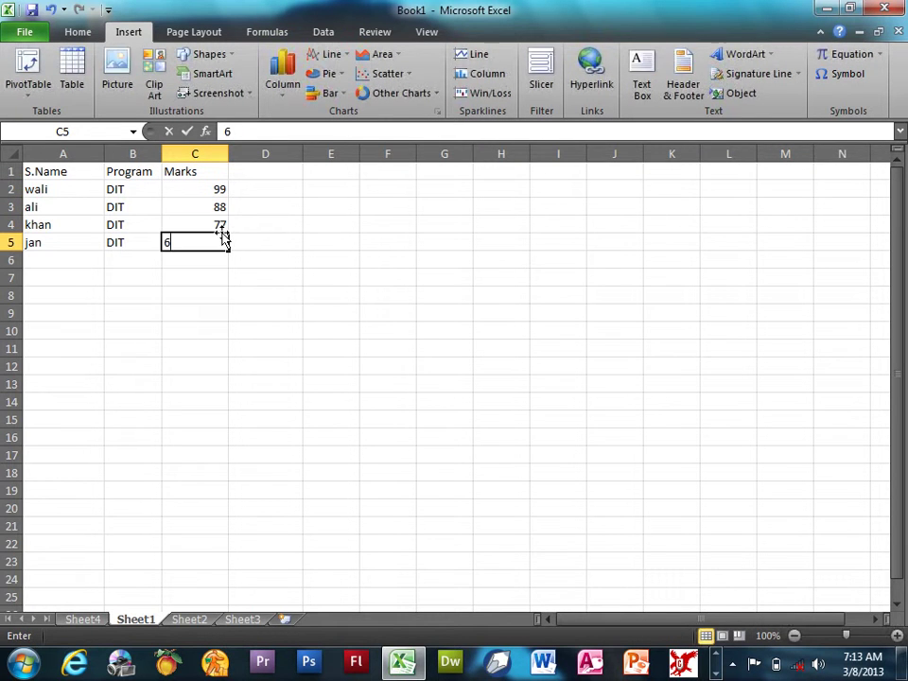
text(6)
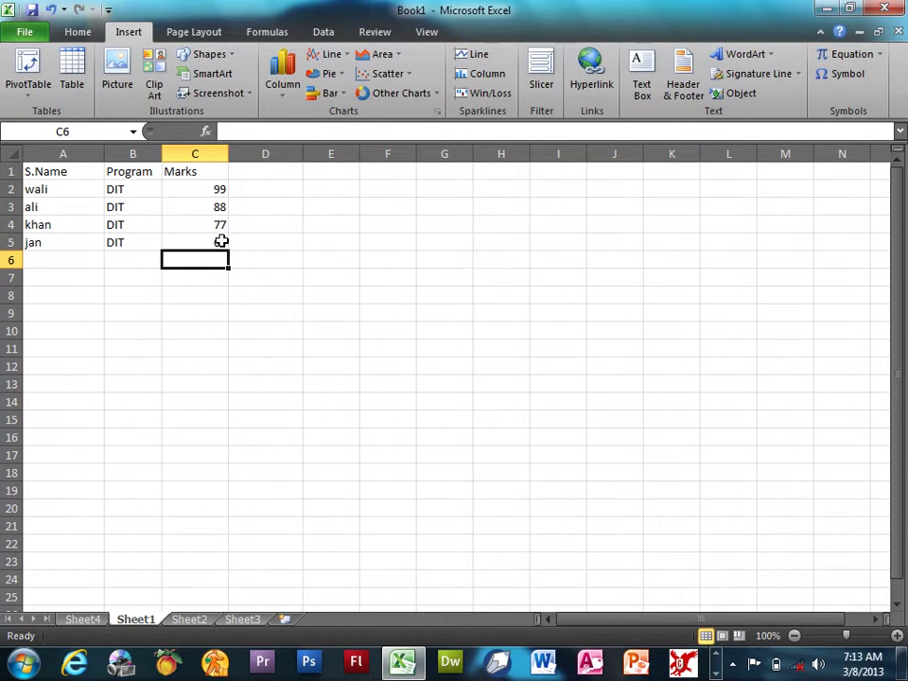
drag(220, 241, 4, 171)
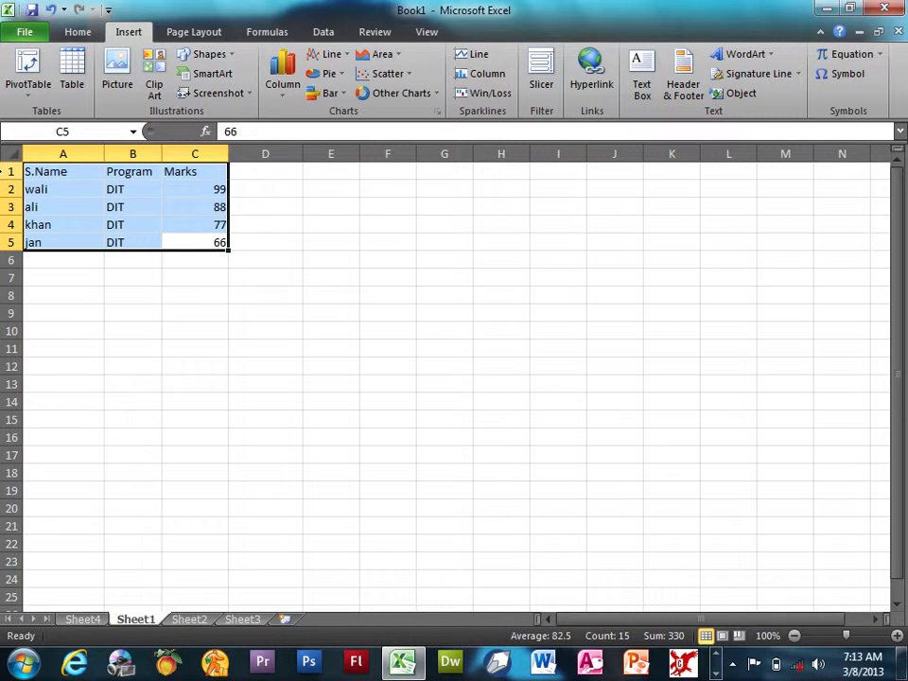
- Insert a 3-D cone column chart of the marks
click(365, 57)
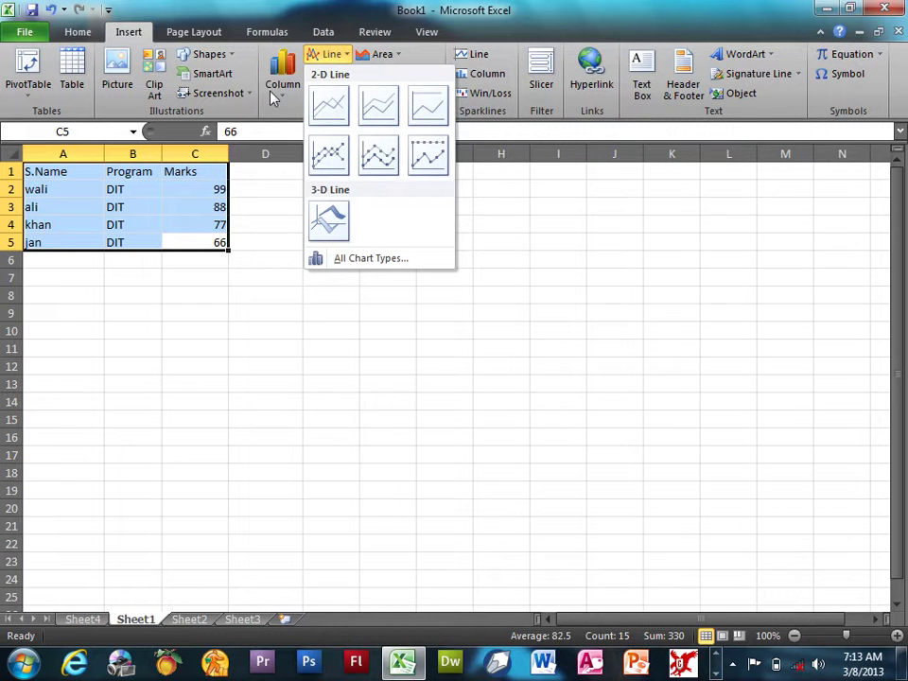
mouse_move(283, 94)
mouse_move(331, 73)
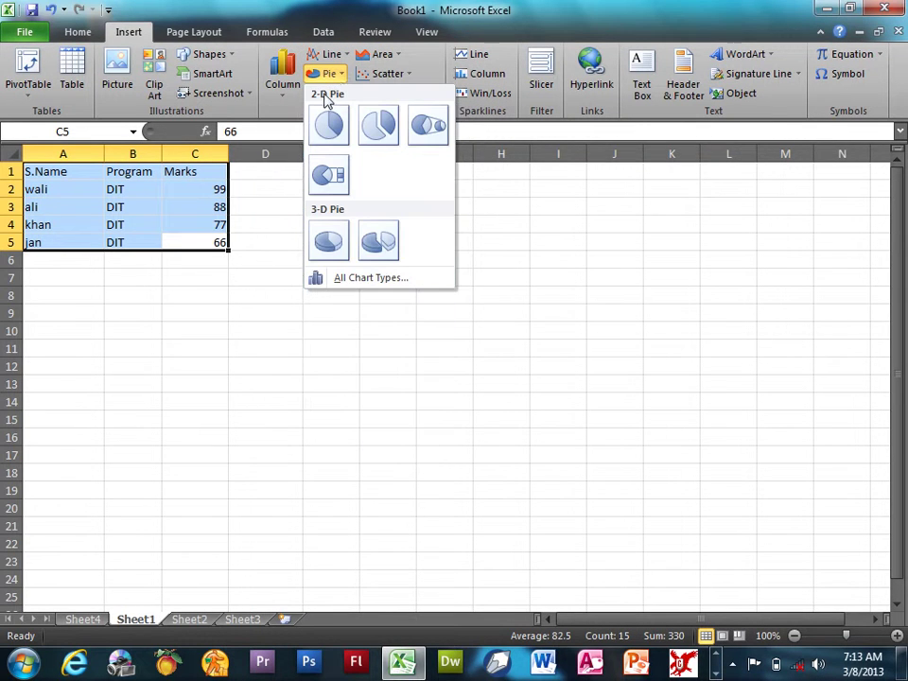
mouse_move(325, 92)
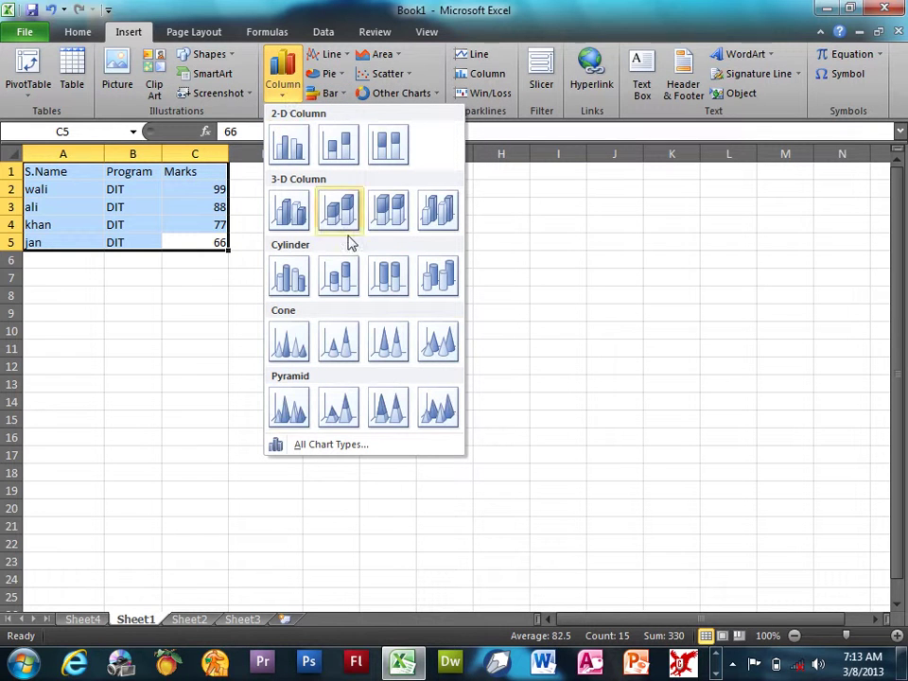
click(444, 348)
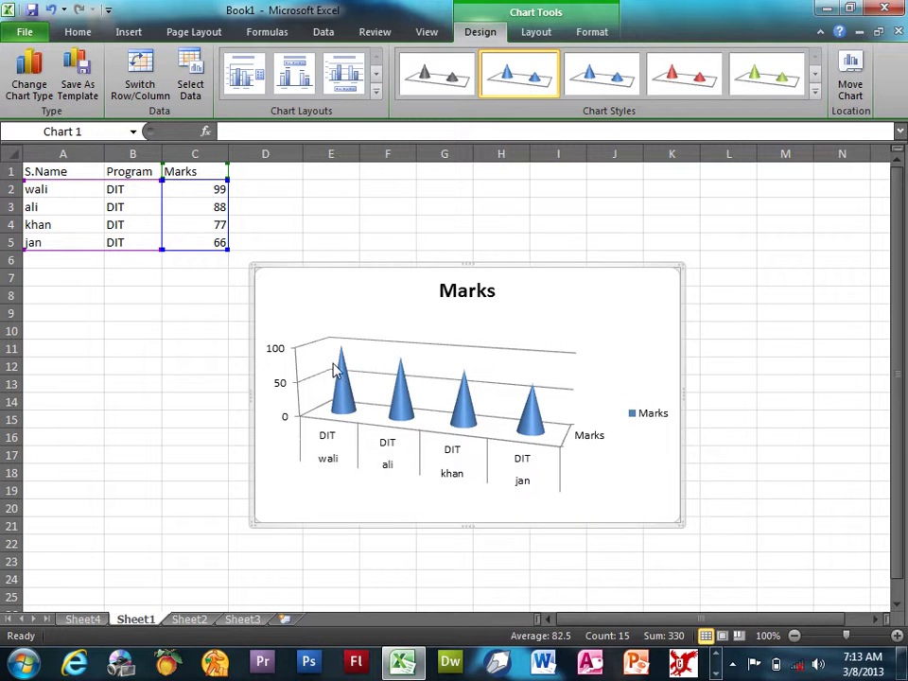
- Change the marks in C2:C5 to 90, 80, 70 and 60
click(204, 193)
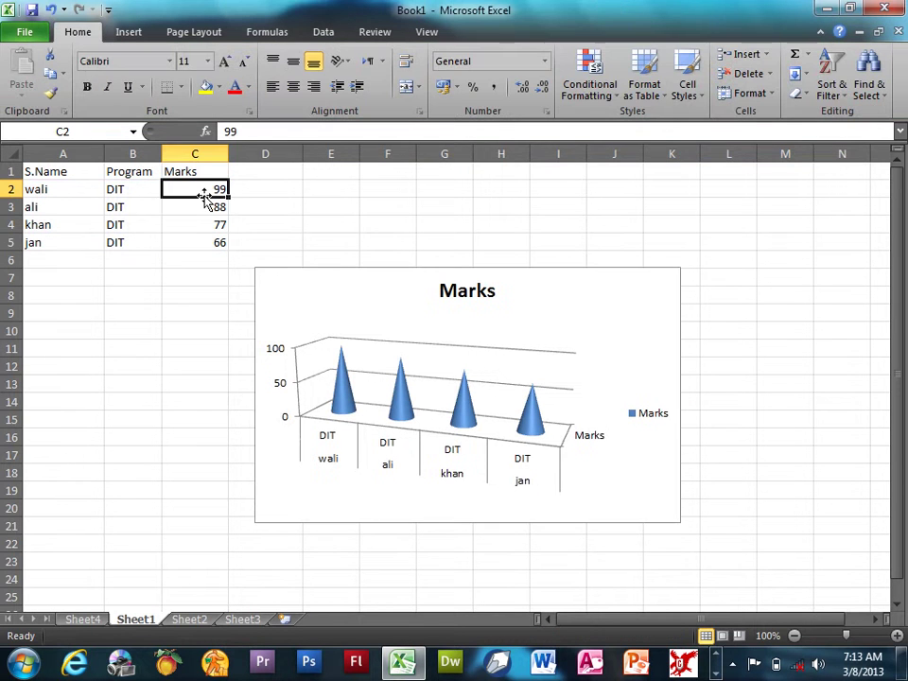
text(0)
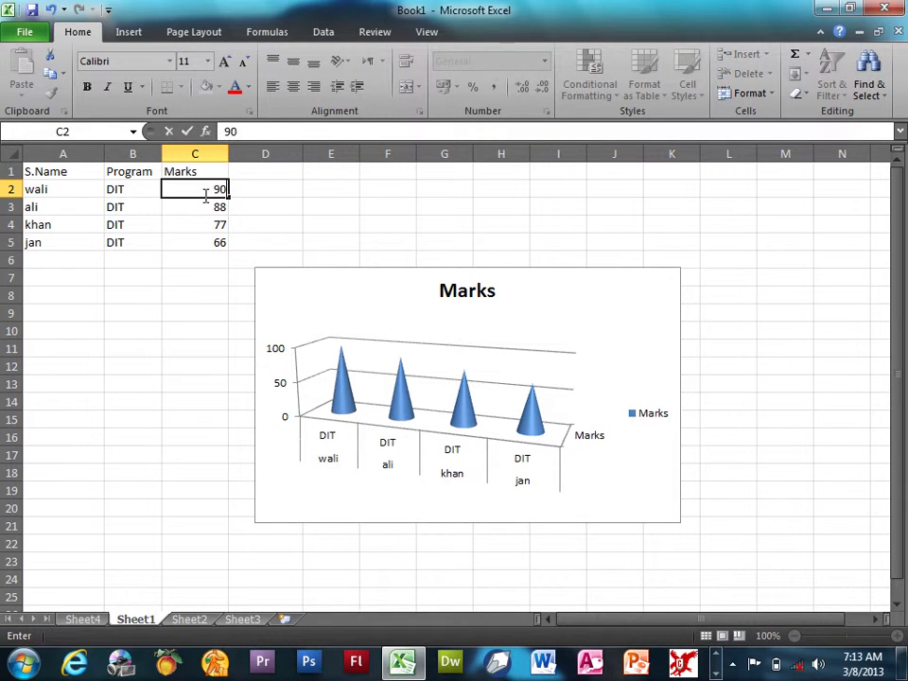
key(Return)
text(80)
key(Return)
text(70)
key(Return)
text(6)
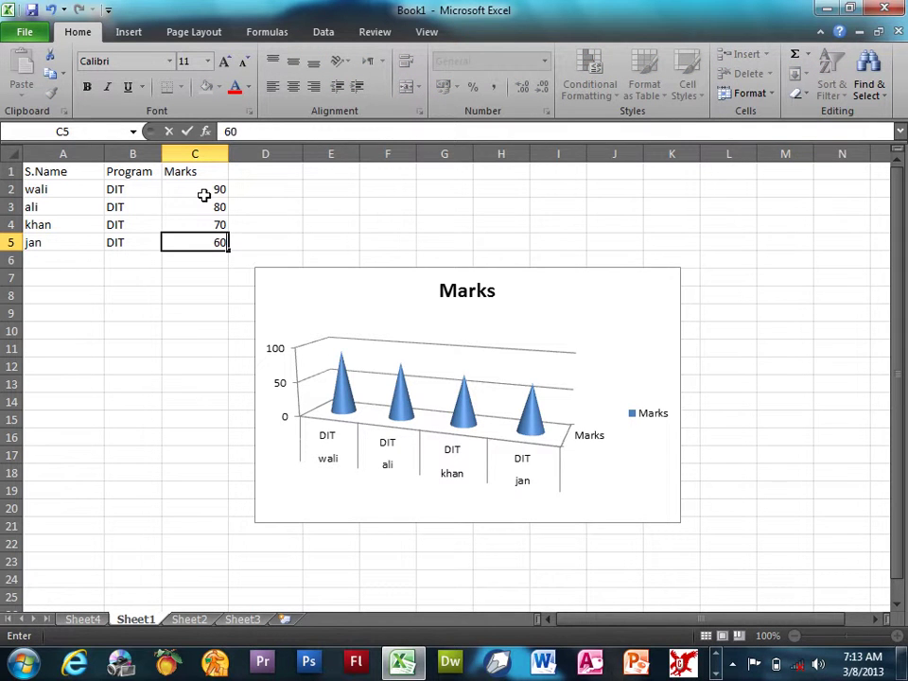
key(Return)
mouse_move(532, 405)
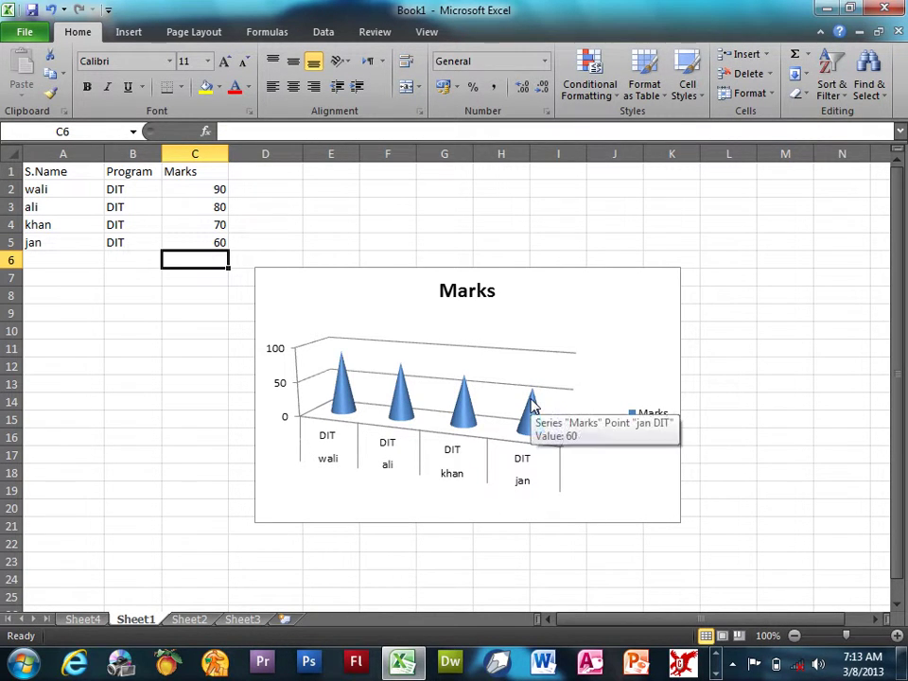
- Change the Marks chart type from cones to plain 3-D columns
click(609, 311)
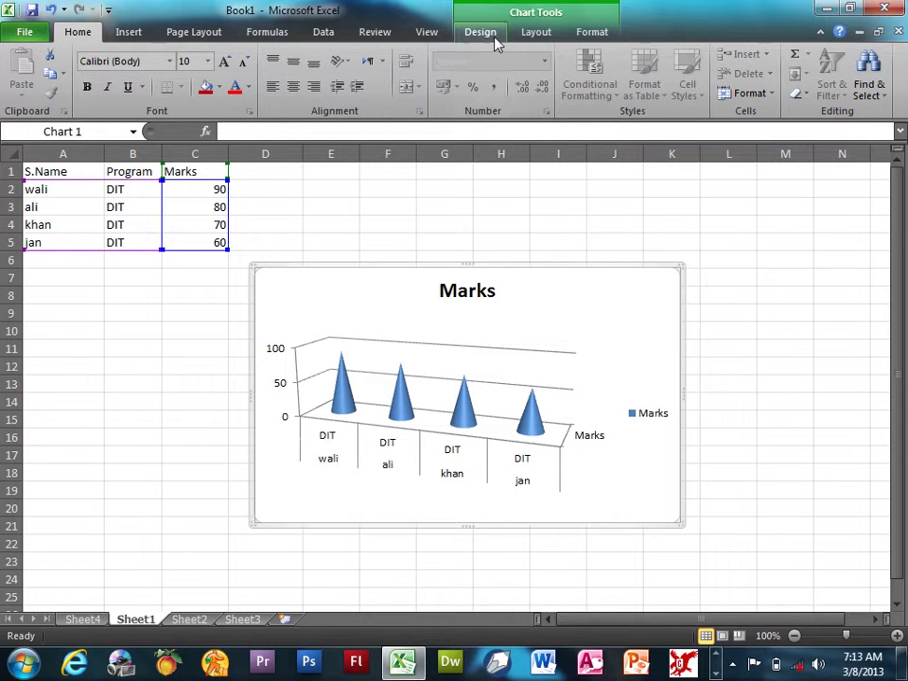
click(485, 38)
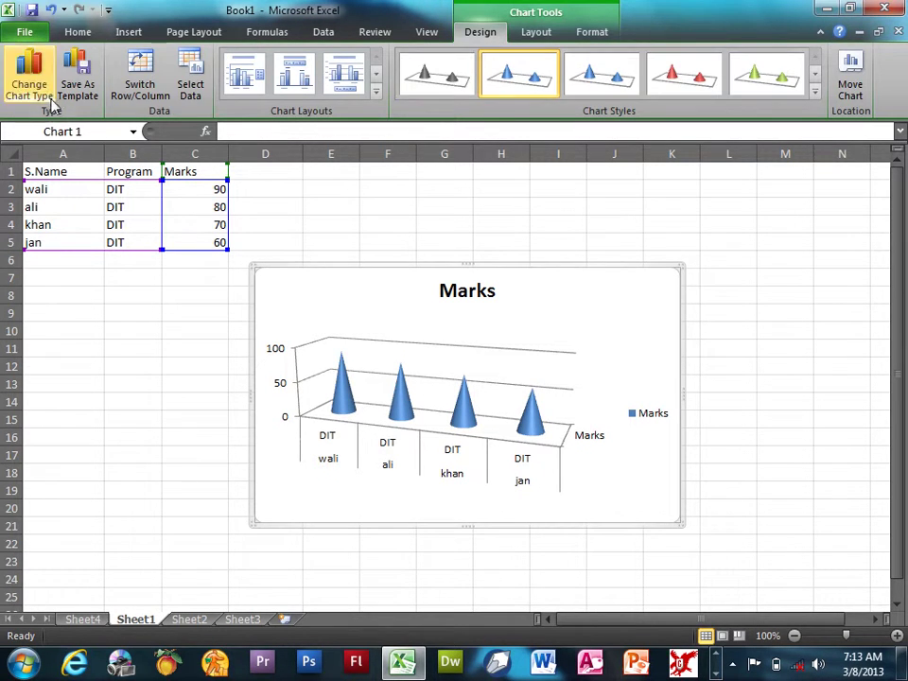
click(40, 84)
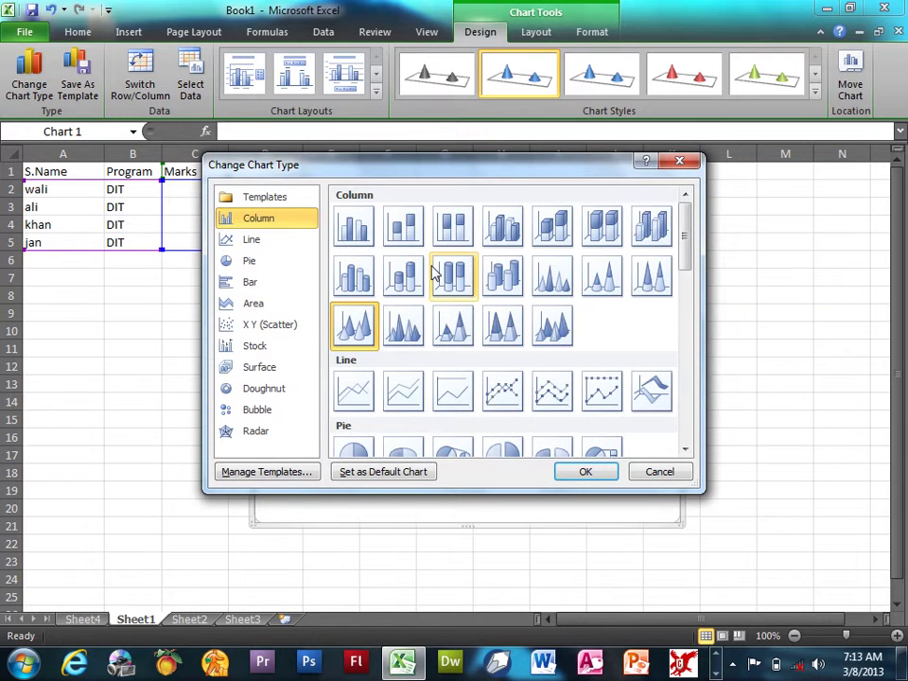
click(651, 225)
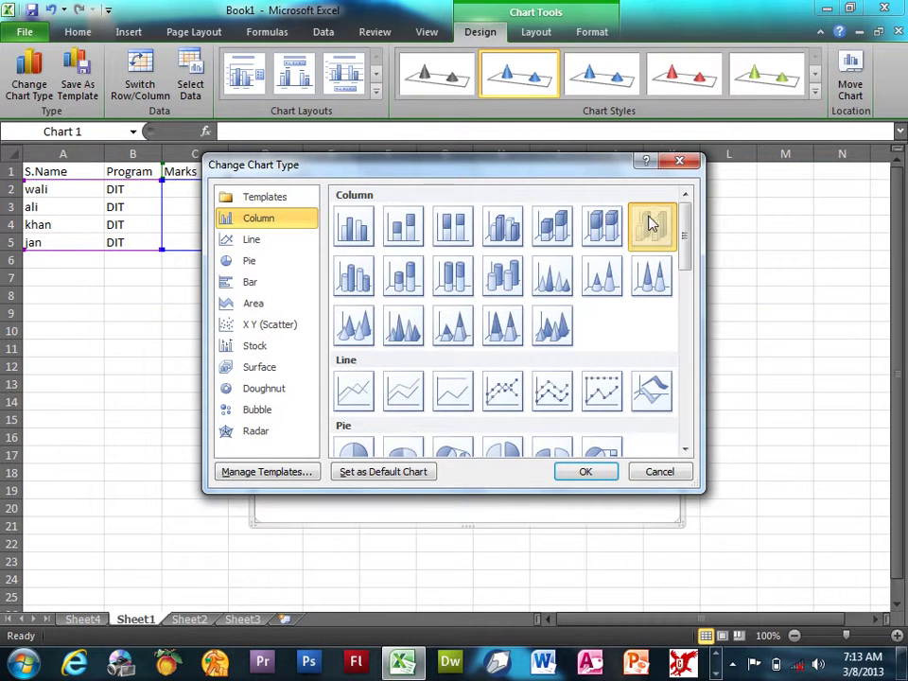
click(580, 472)
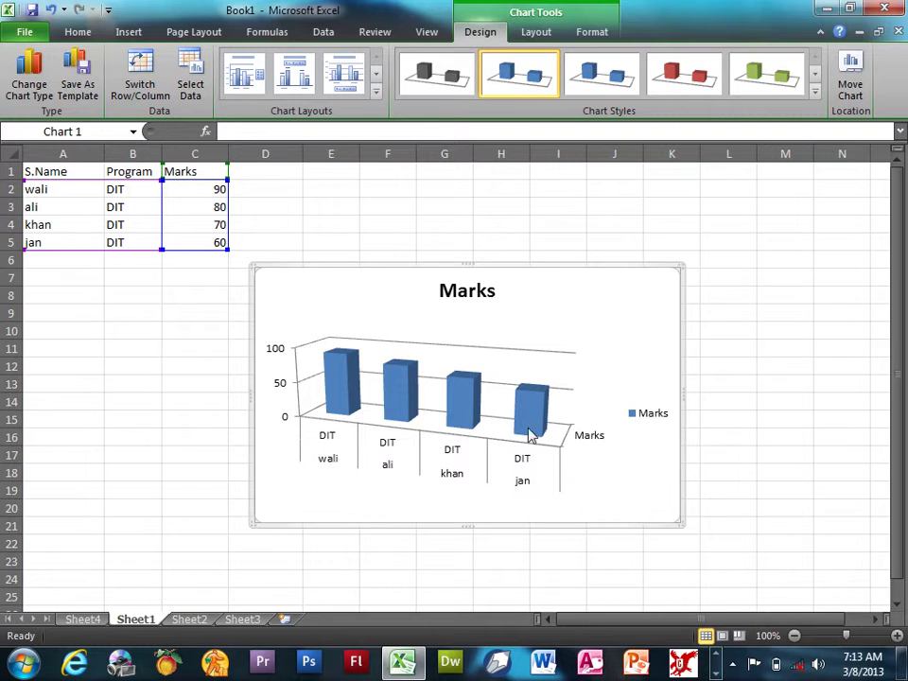
mouse_move(341, 401)
- Apply the black-and-orange chart style and a data-label layout, then delete the chart
click(814, 90)
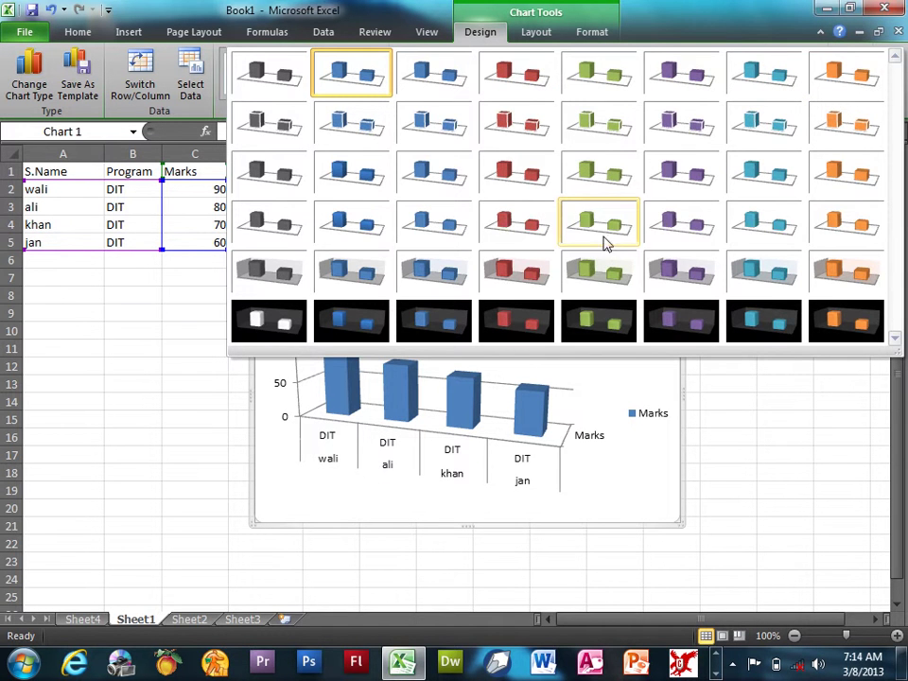
click(600, 270)
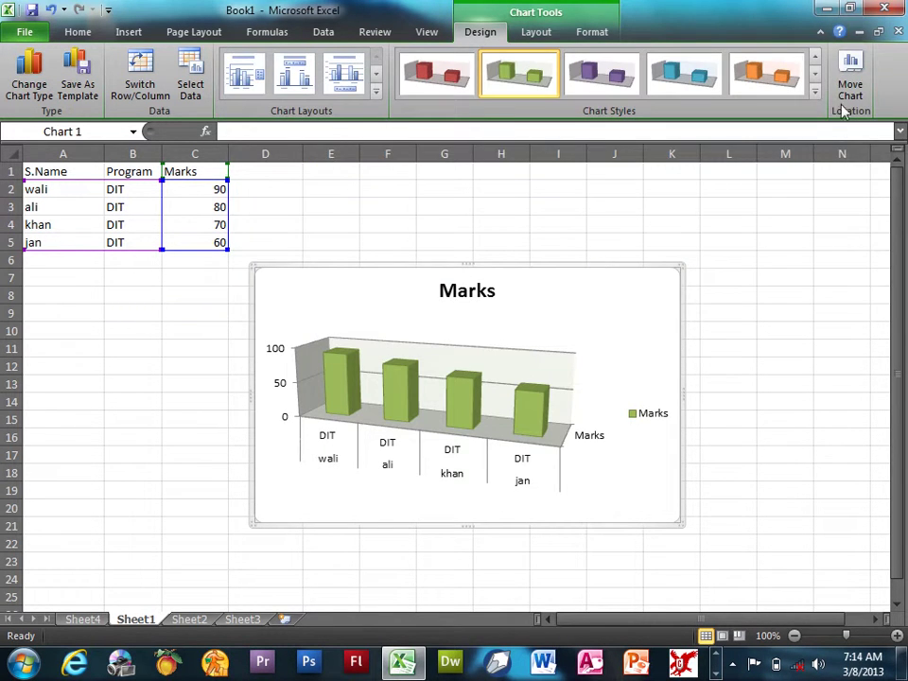
click(815, 92)
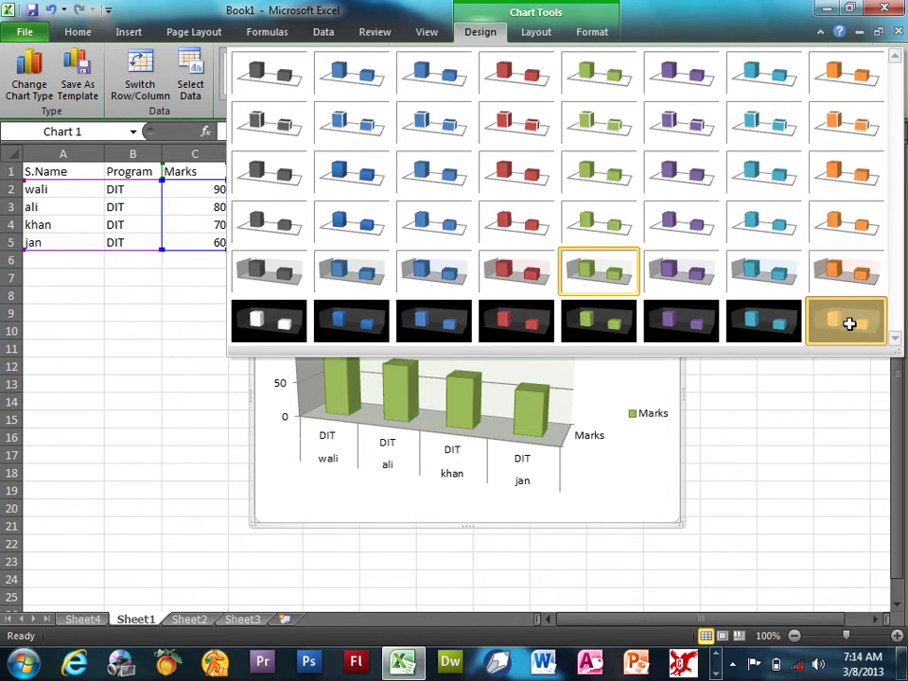
click(847, 319)
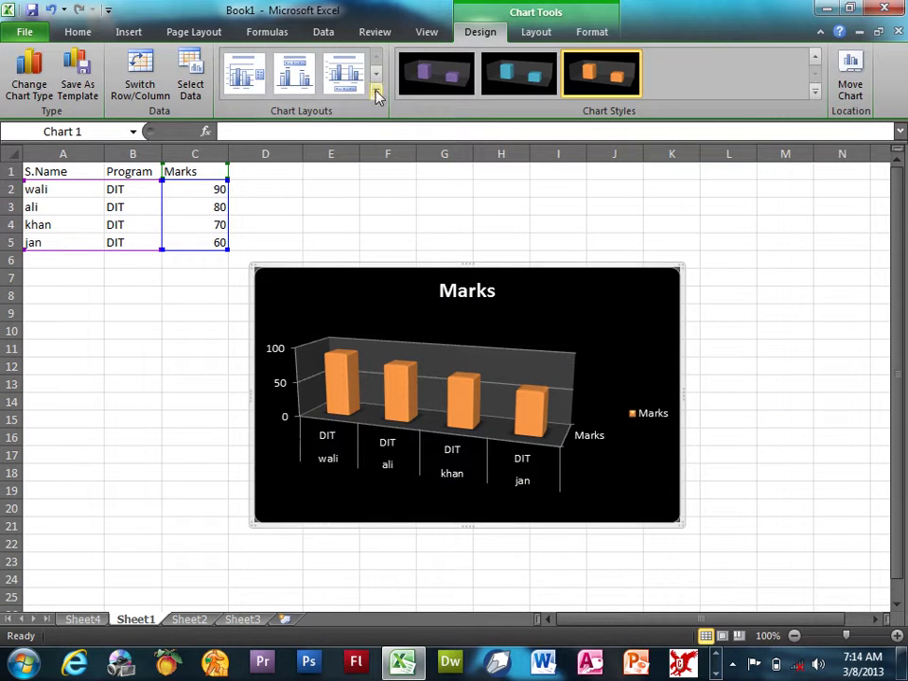
click(375, 91)
click(263, 133)
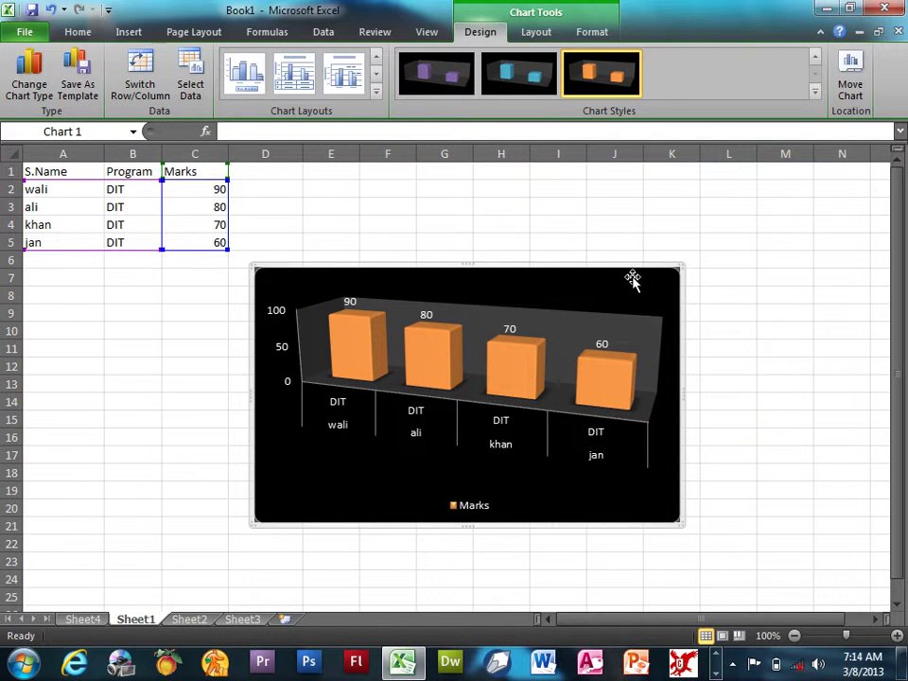
key(Delete)
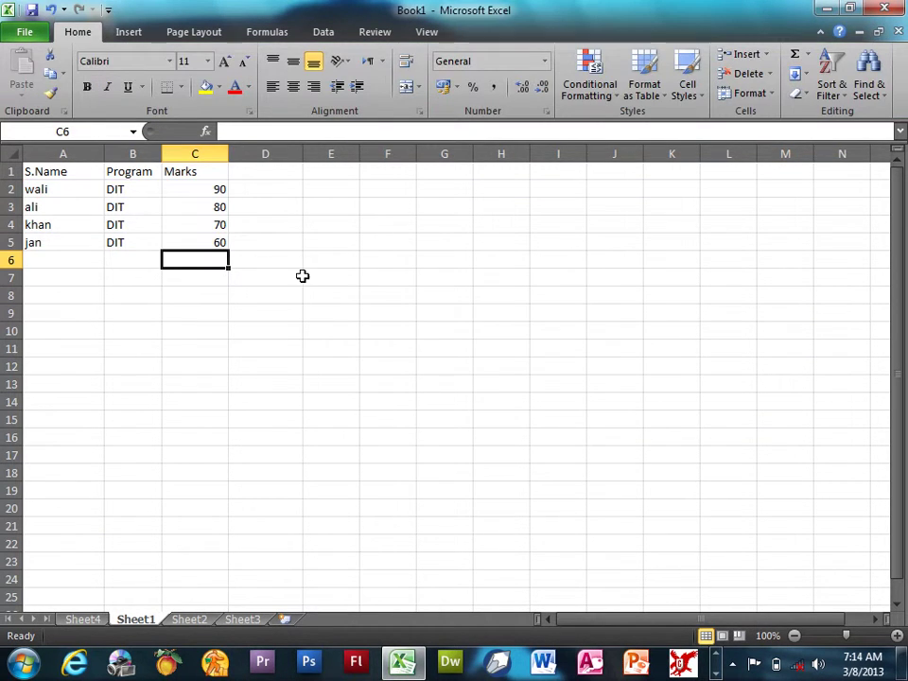
- Enter the headings Country, Year and Percentage in A8:C8
click(65, 290)
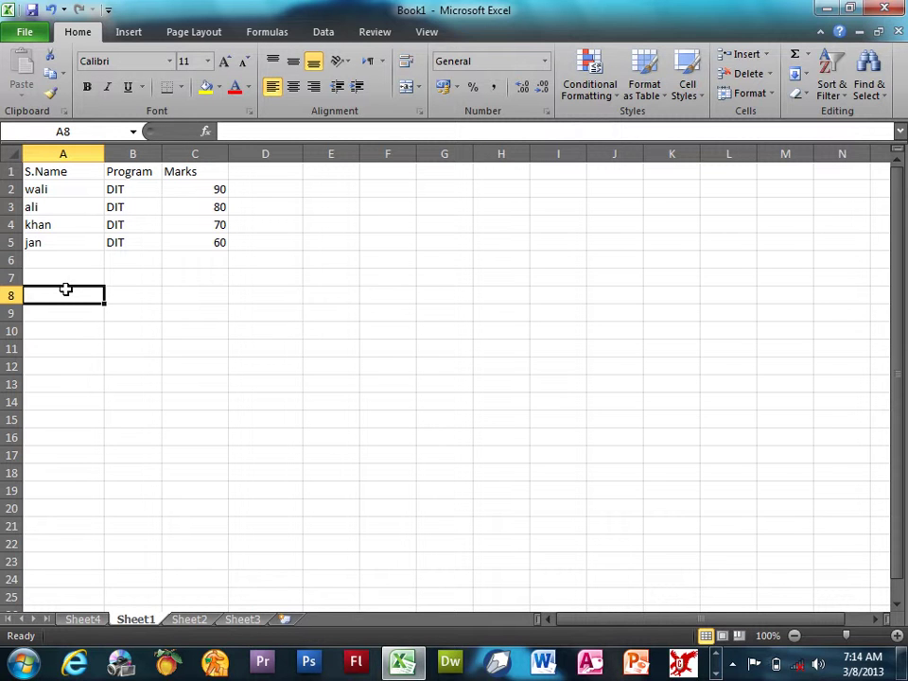
text(Cuntry)
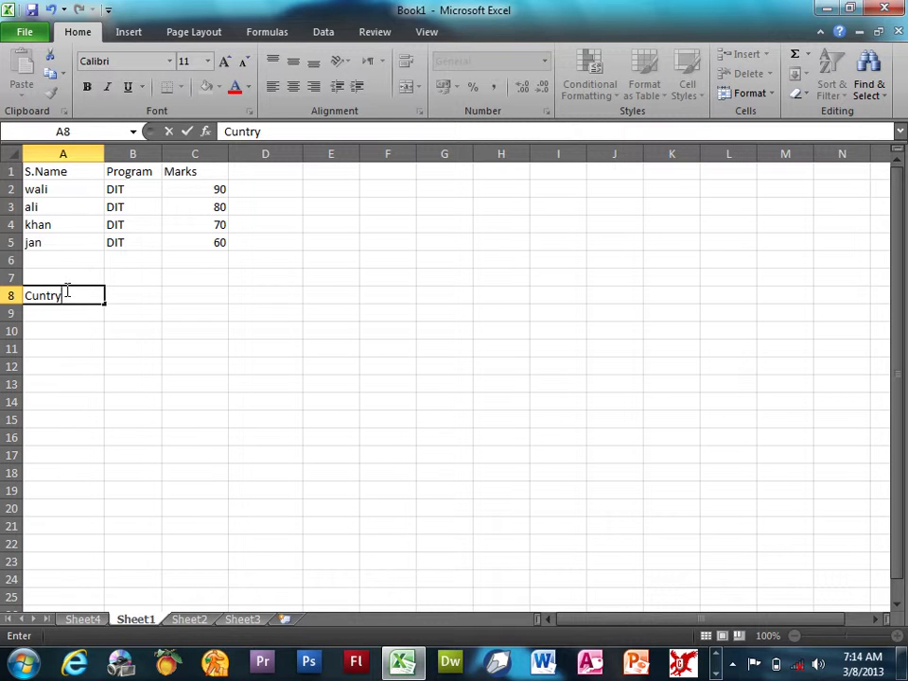
key(Escape)
text(Coun)
key(Tab)
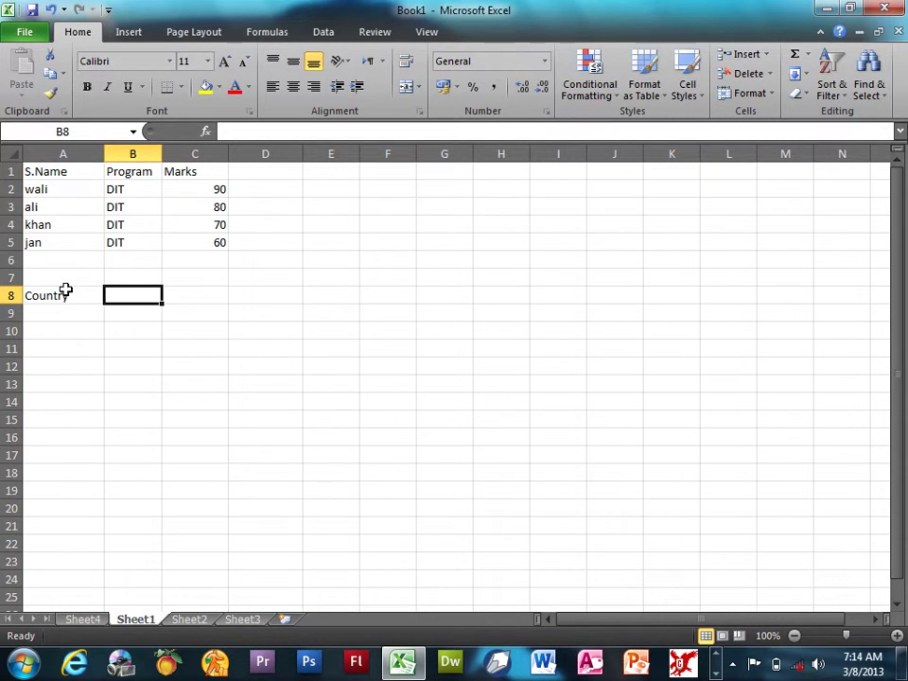
text(Year)
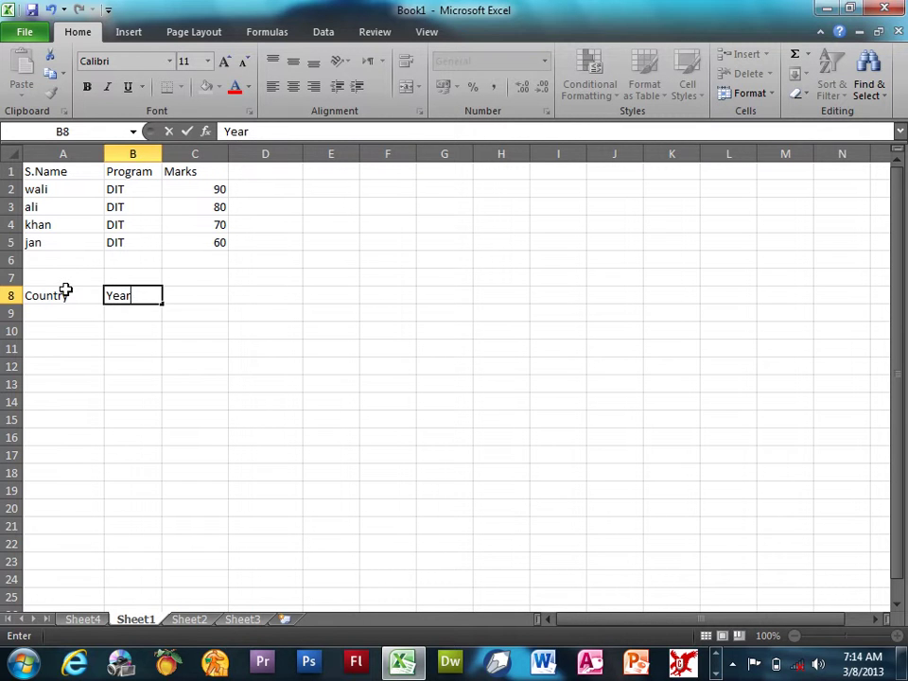
key(Tab)
text(Percentag)
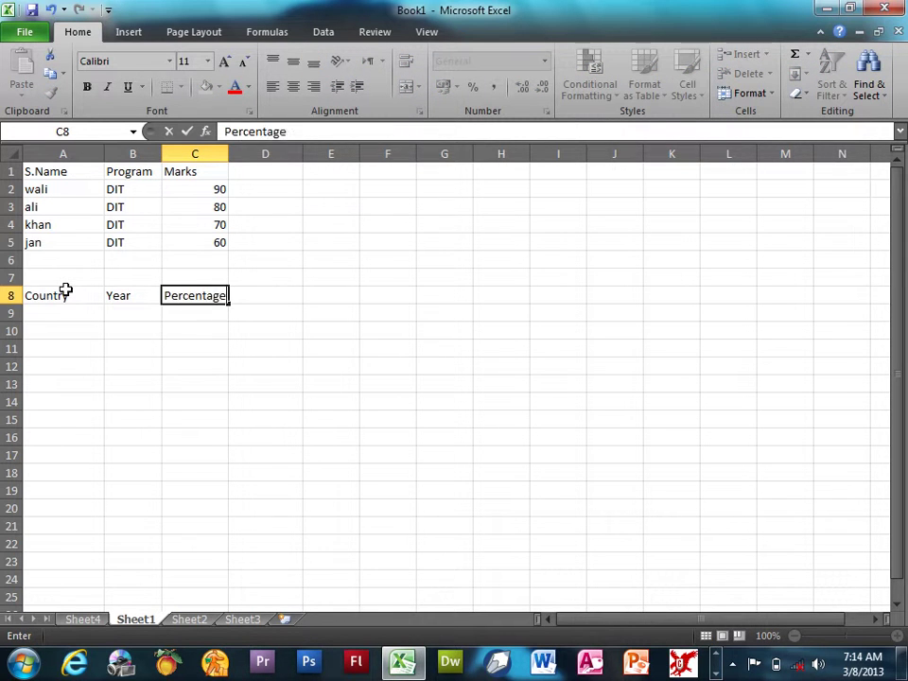
key(shift+Tab)
- Enter the countries Afg, Pak and Iran in A9:A11
key(Return)
text(Afgh)
key(BackSpace)
key(Return)
text(Pak)
key(Return)
text(Ita)
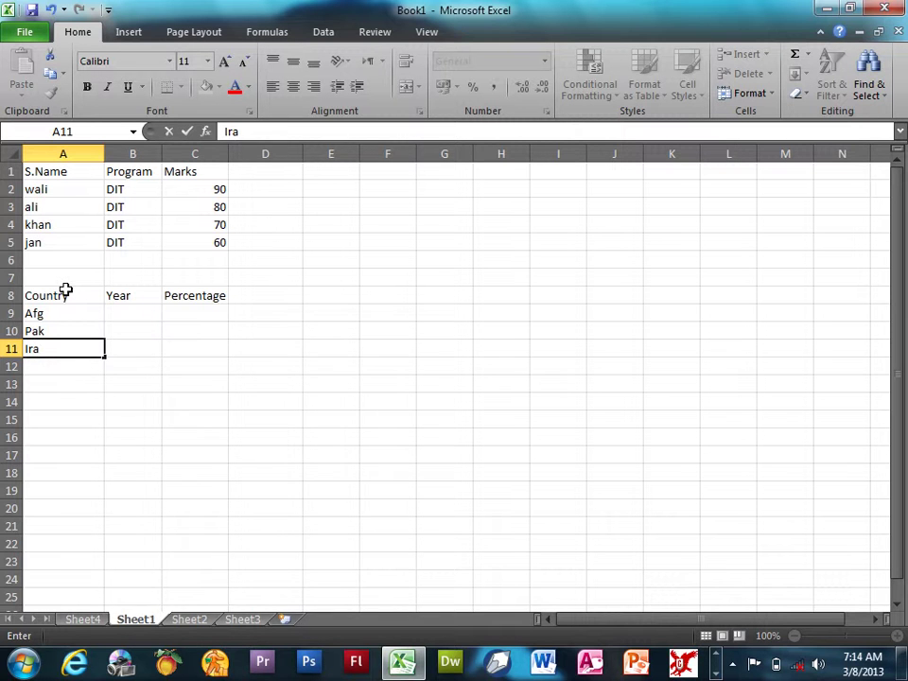
key(Tab)
- Fill 2014 into all three Year cells B9:B11
key(Up)
key(Up)
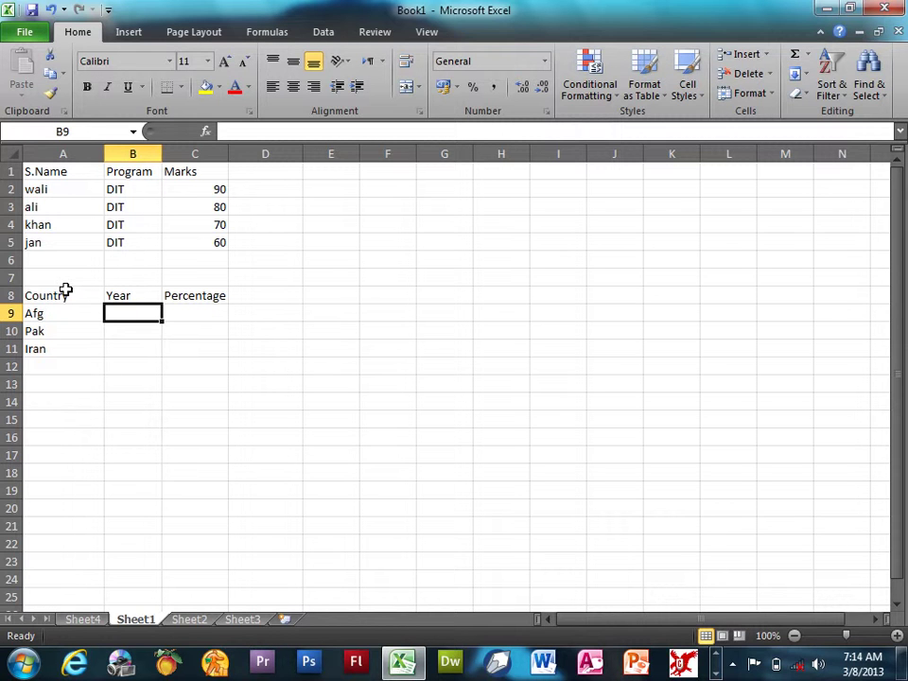
key(shift+Down)
key(shift+Down)
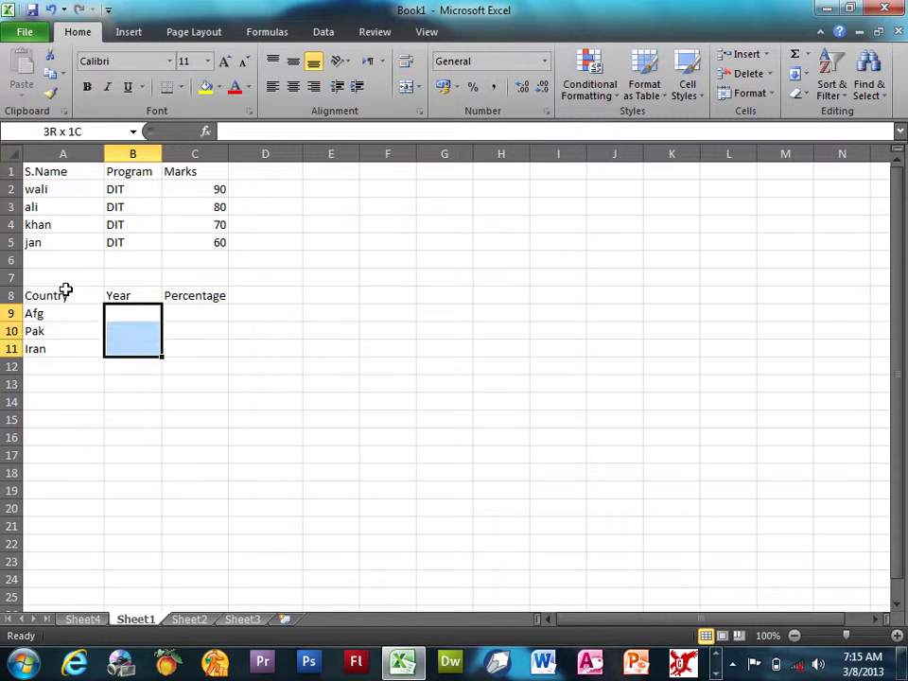
text(2014)
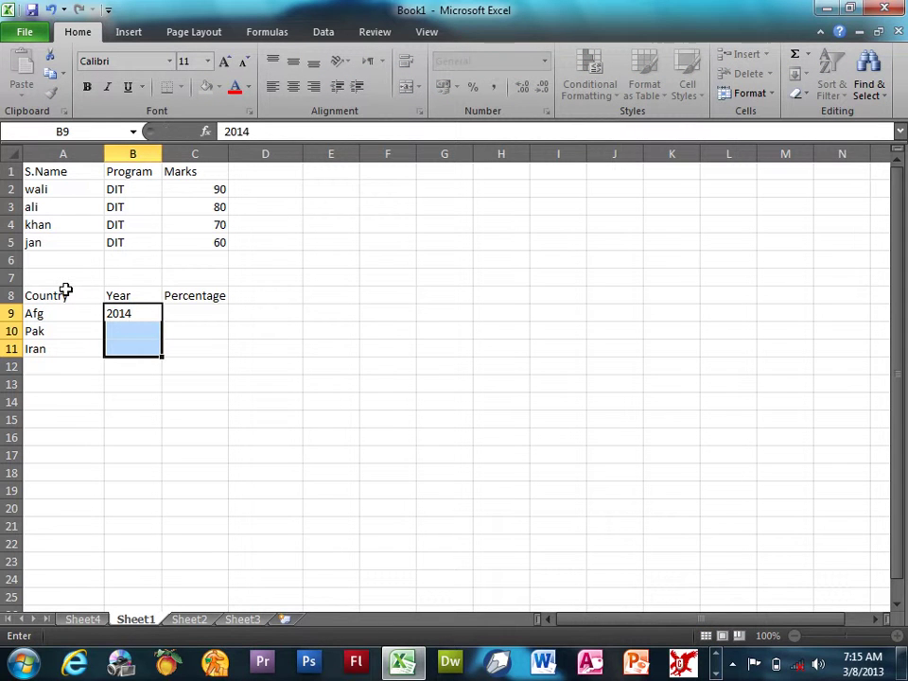
key(ctrl+Return)
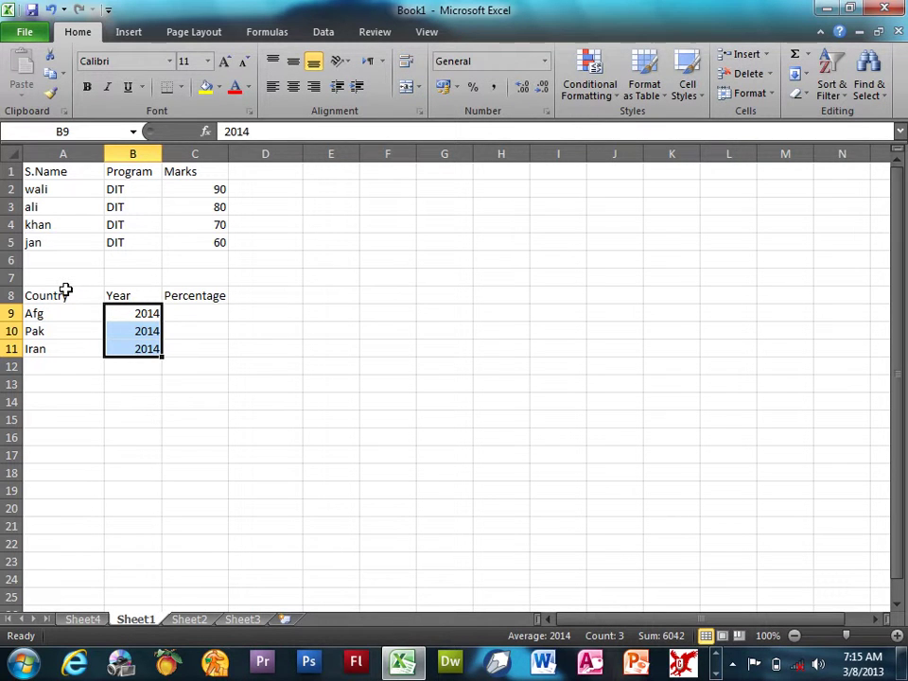
key(Right)
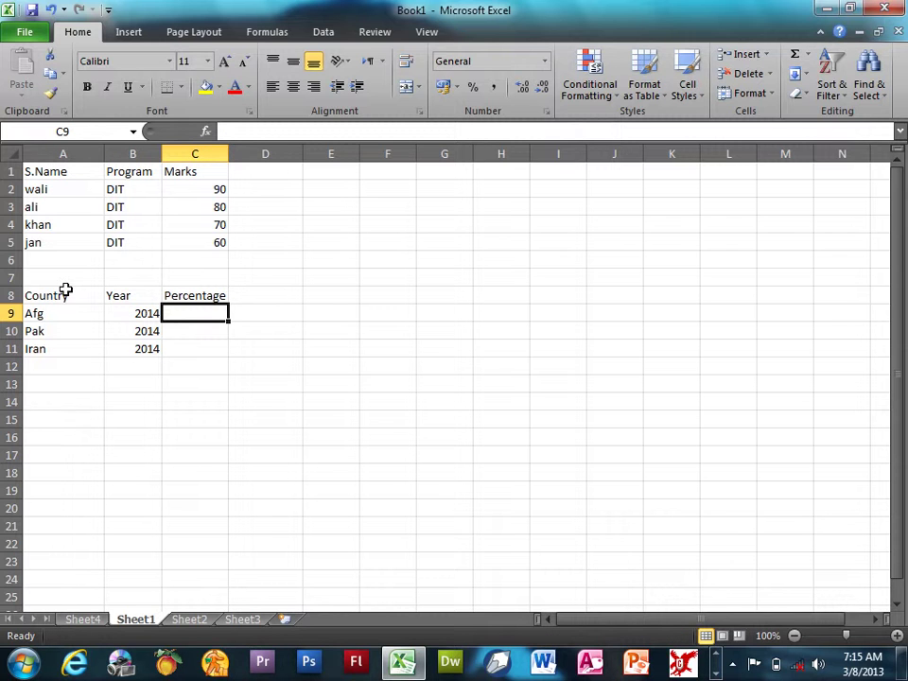
key(Up)
key(Up)
- Merge and centre A7:C7 and enter the title AIDS Percentage
key(shift+Left)
key(shift+Left)
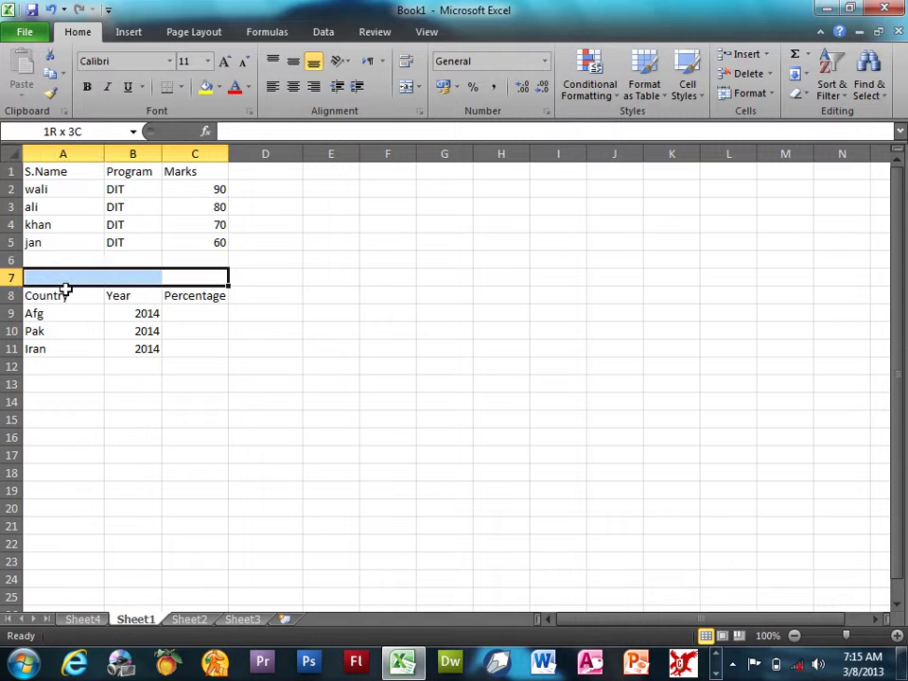
click(408, 87)
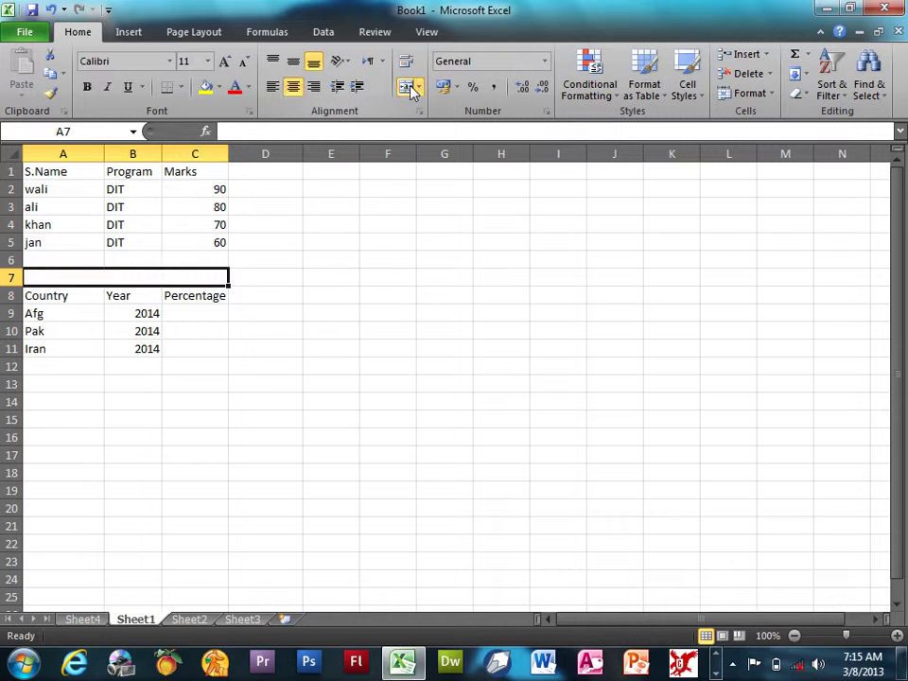
text(AID)
key(BackSpace)
key(BackSpace)
text(ID)
key(BackSpace)
key(BackSpace)
text(AIDS)
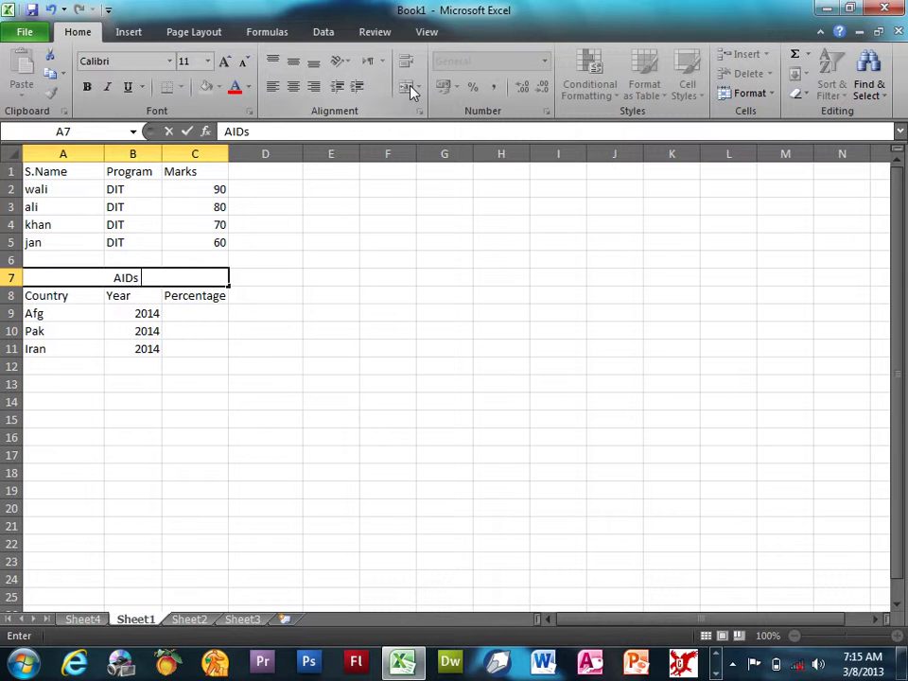
text( Percentage)
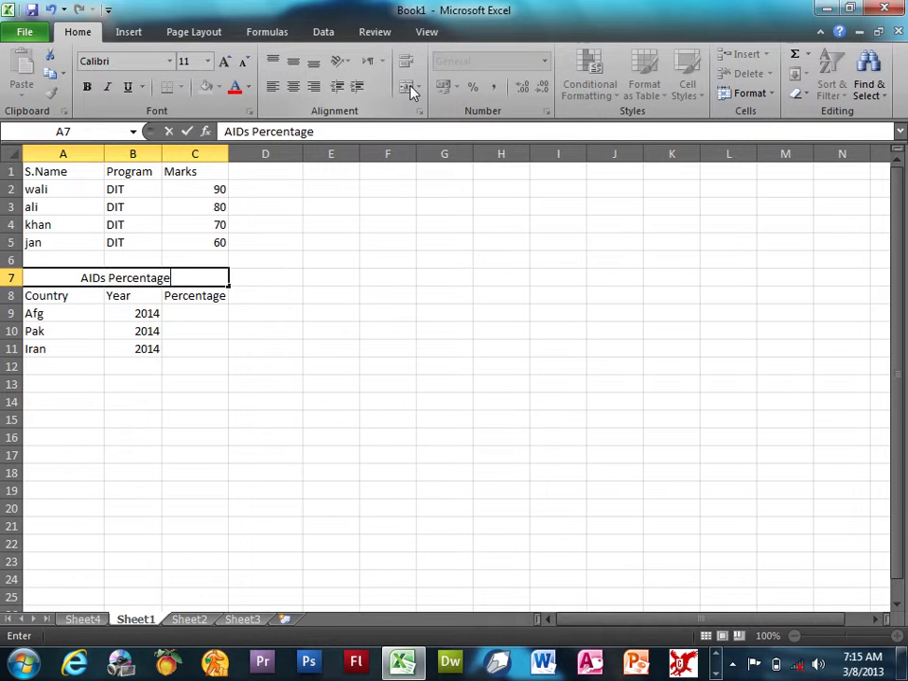
key(Return)
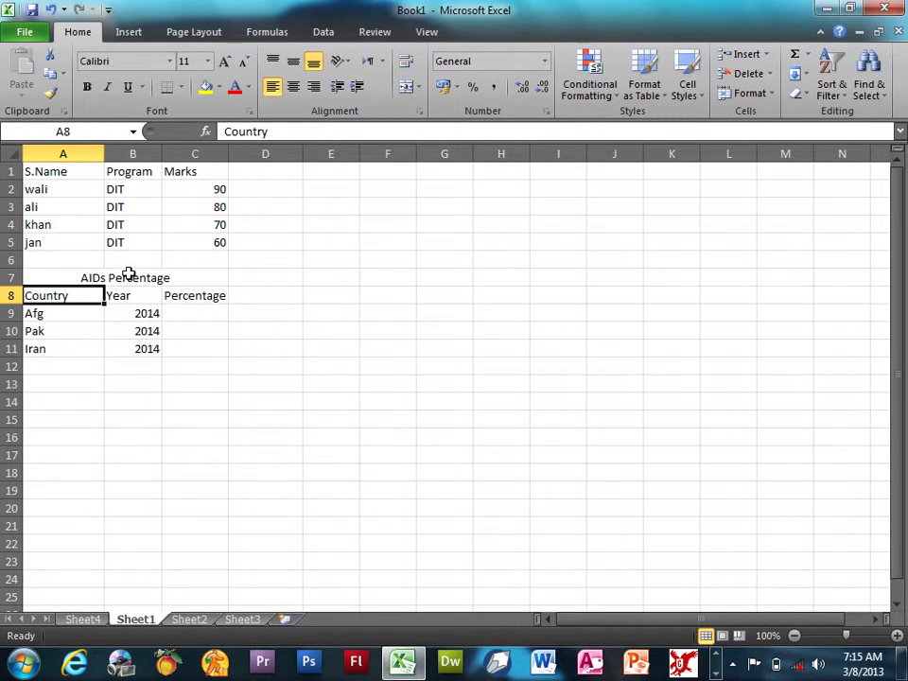
- Make the title bold and enlarge it to font size 16
click(128, 274)
click(87, 86)
click(225, 60)
click(225, 61)
click(225, 61)
- Enter the percentages 10%, 12% and 15% in C9:C11
click(195, 318)
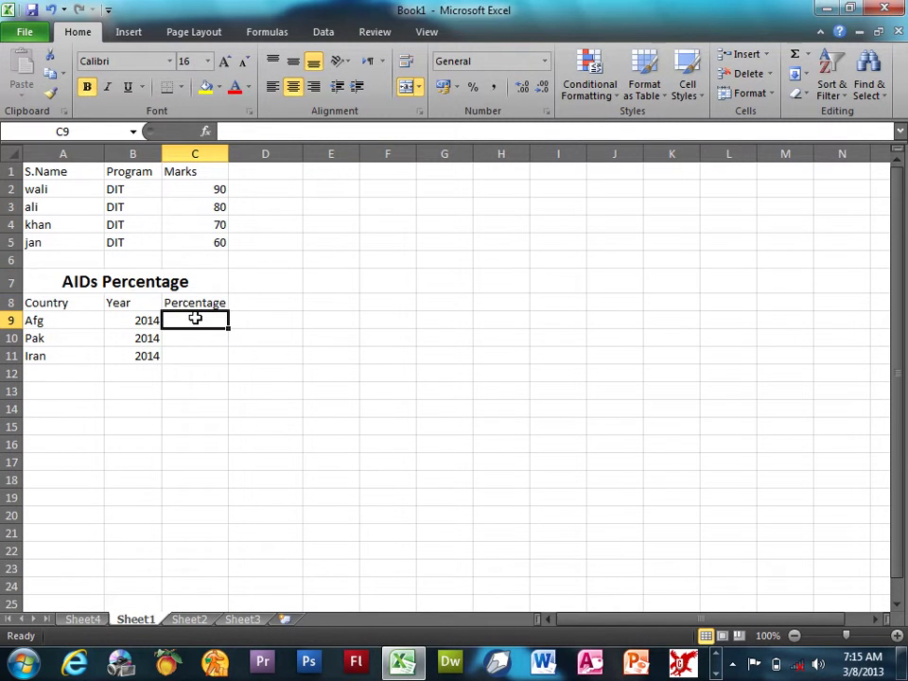
text(10)
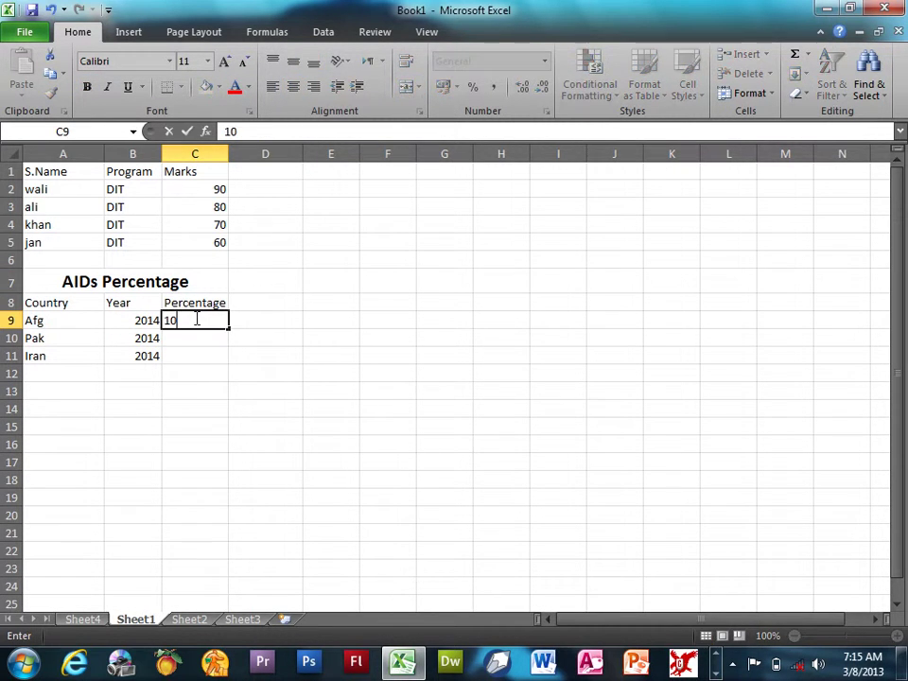
key(Return)
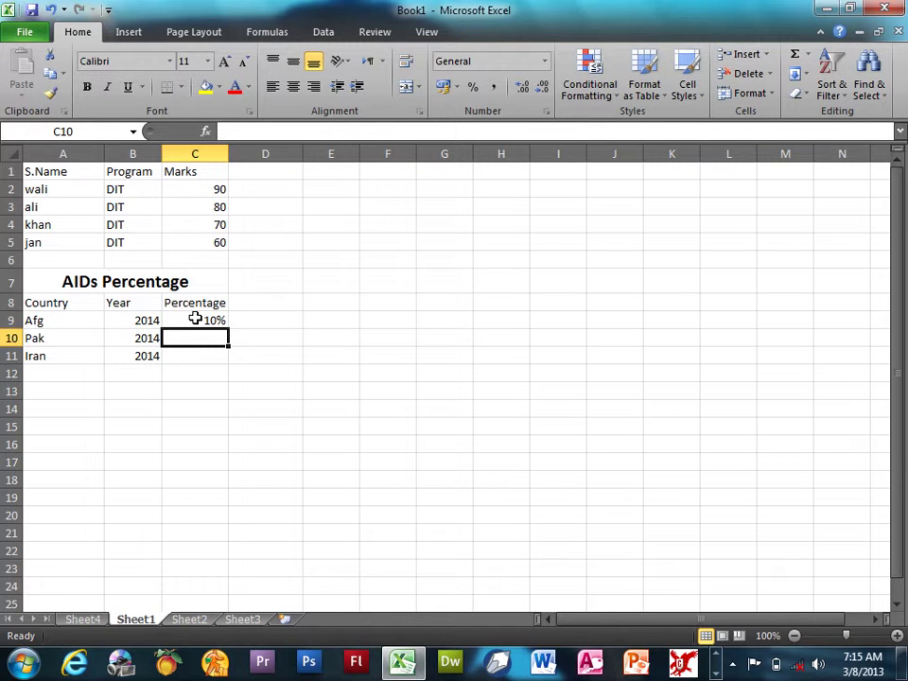
text(12)
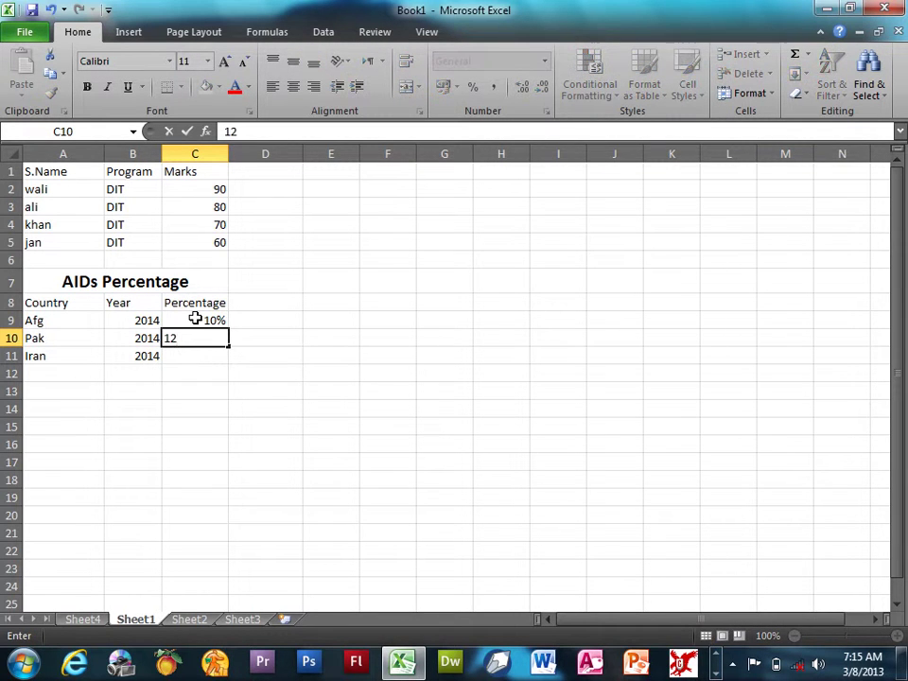
key(Return)
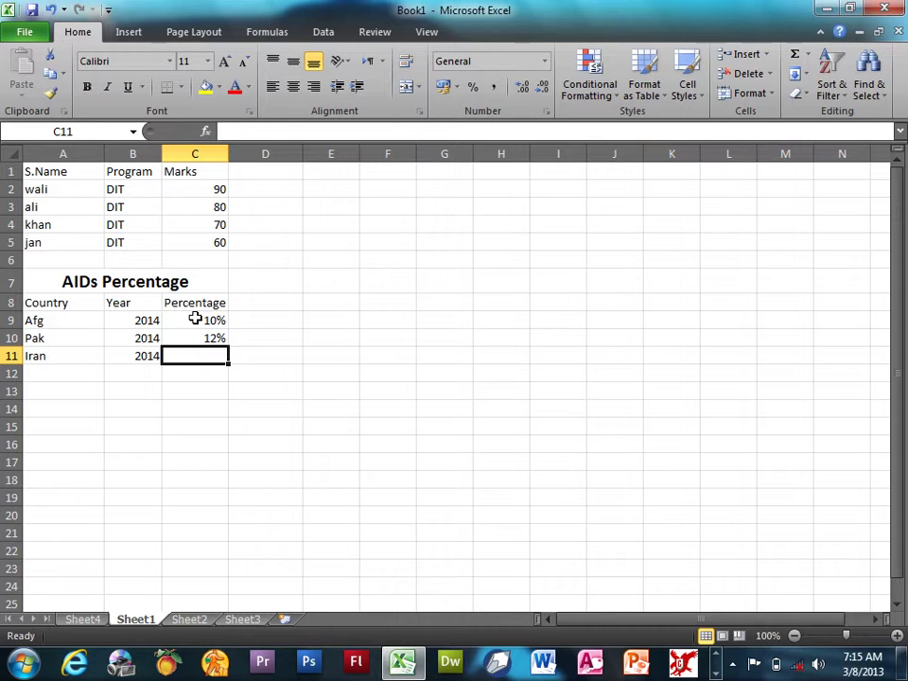
text(15)
key(Return)
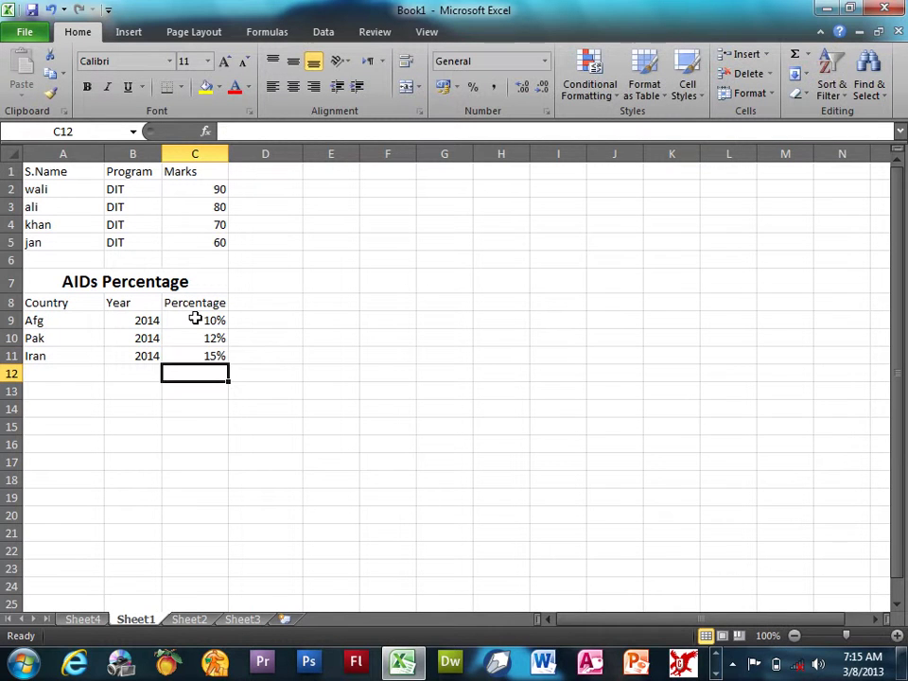
drag(197, 355, 45, 291)
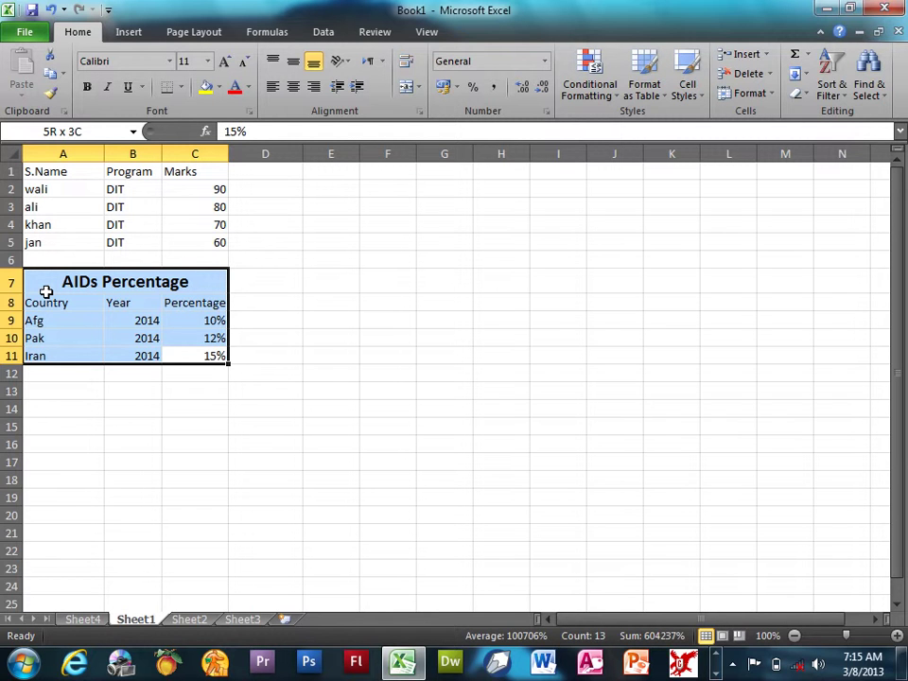
click(132, 32)
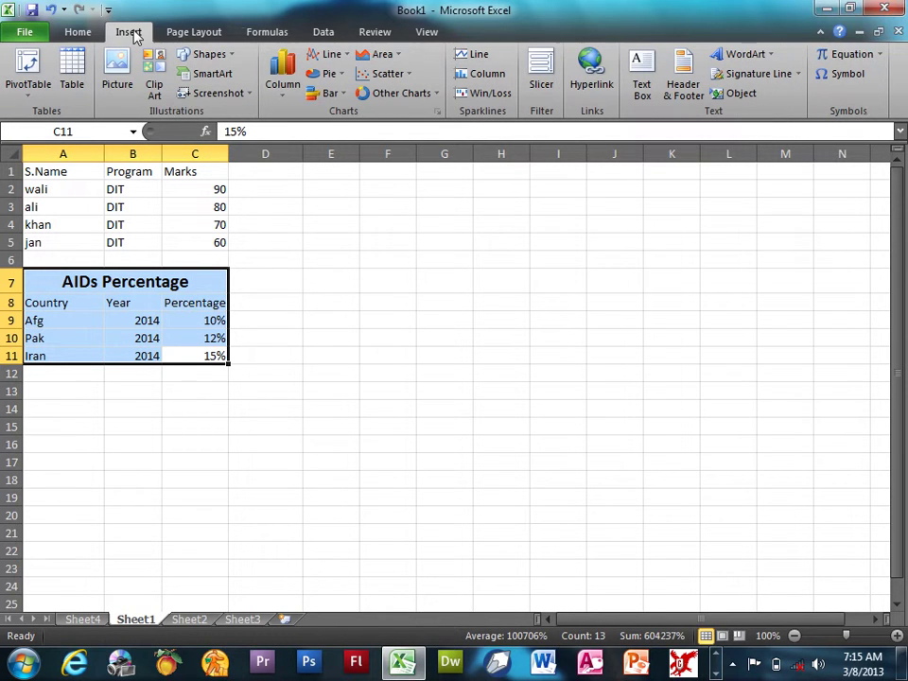
click(283, 87)
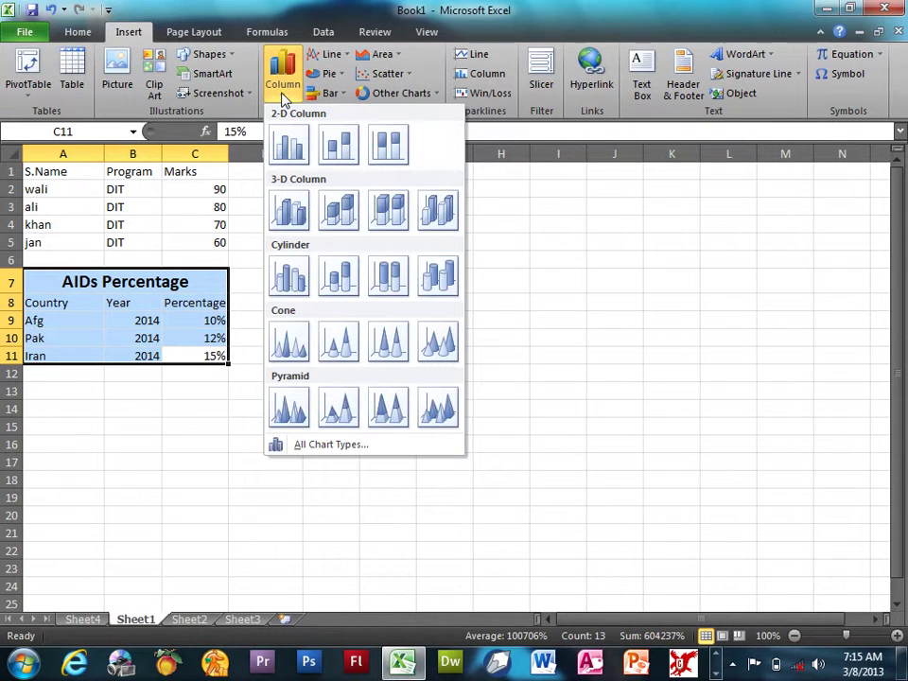
click(301, 344)
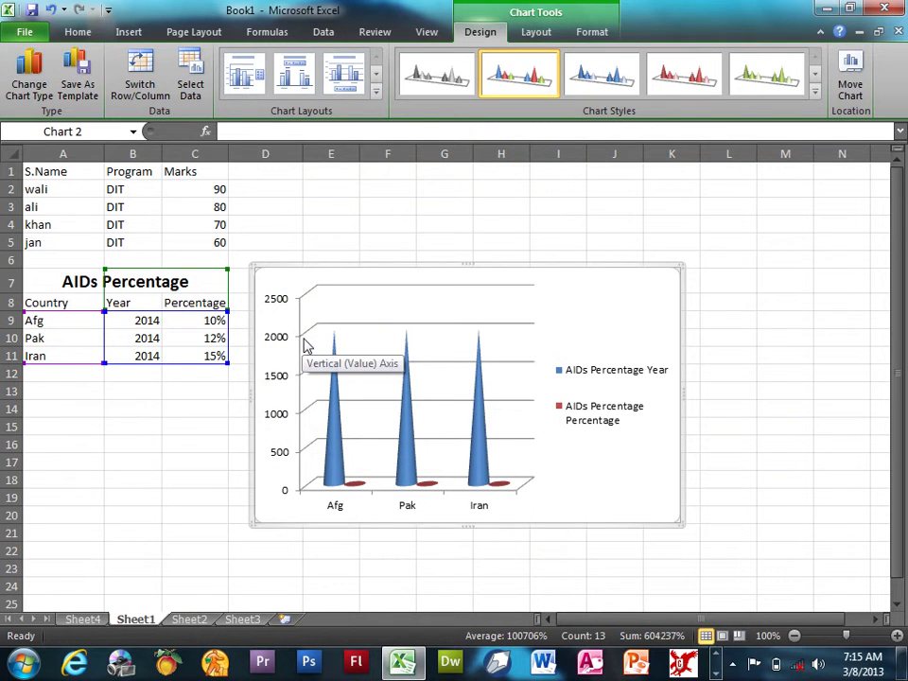
key(Delete)
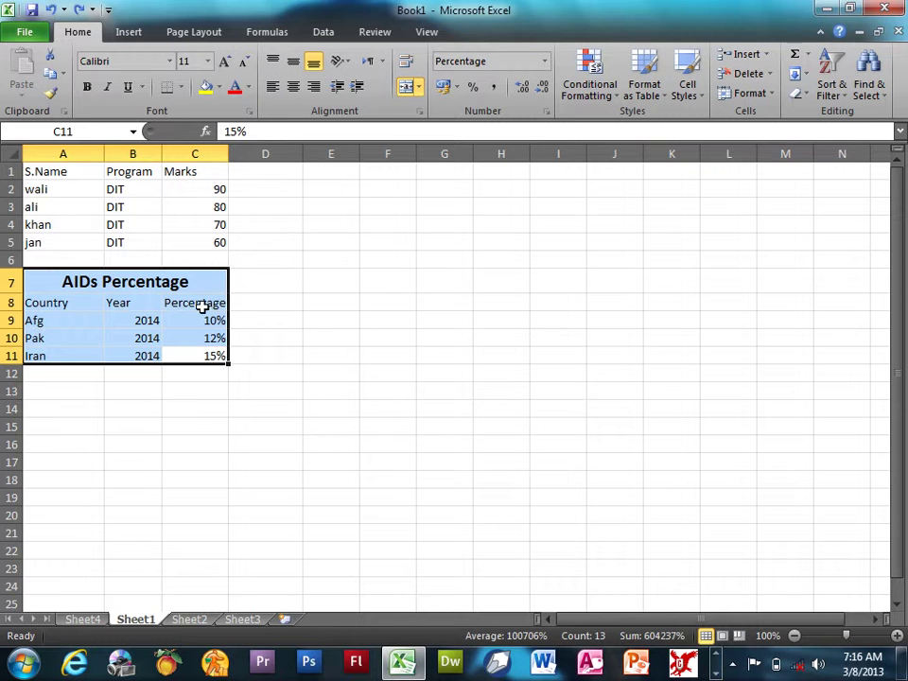
click(201, 282)
drag(207, 354, 42, 303)
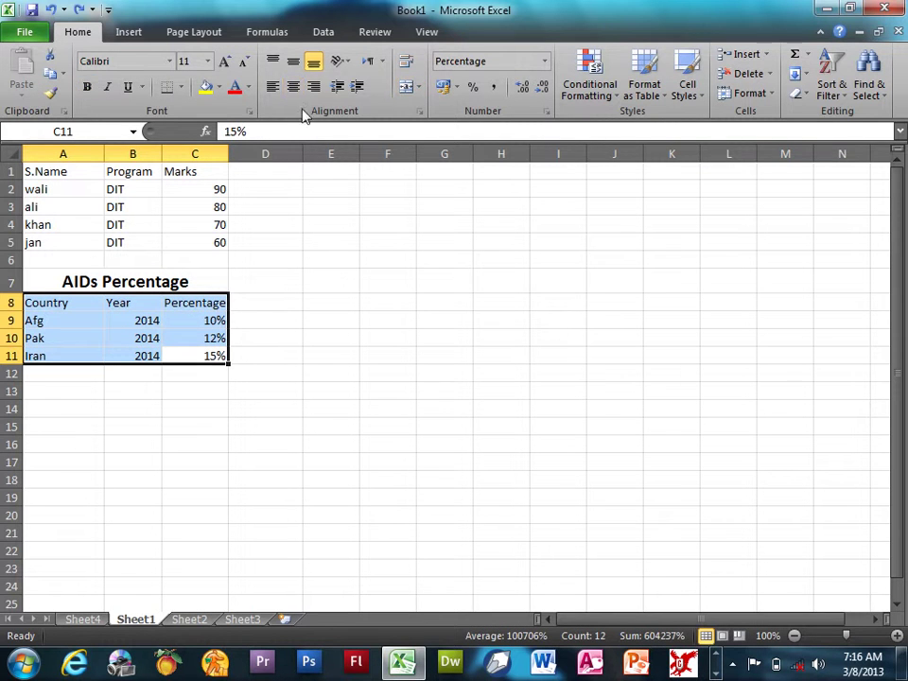
click(128, 32)
click(281, 83)
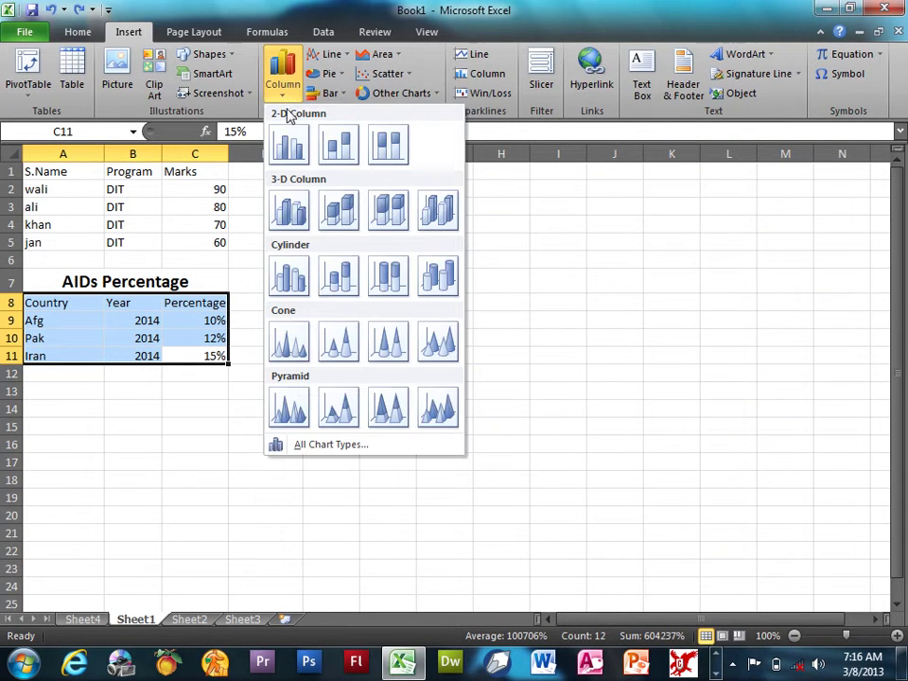
click(436, 407)
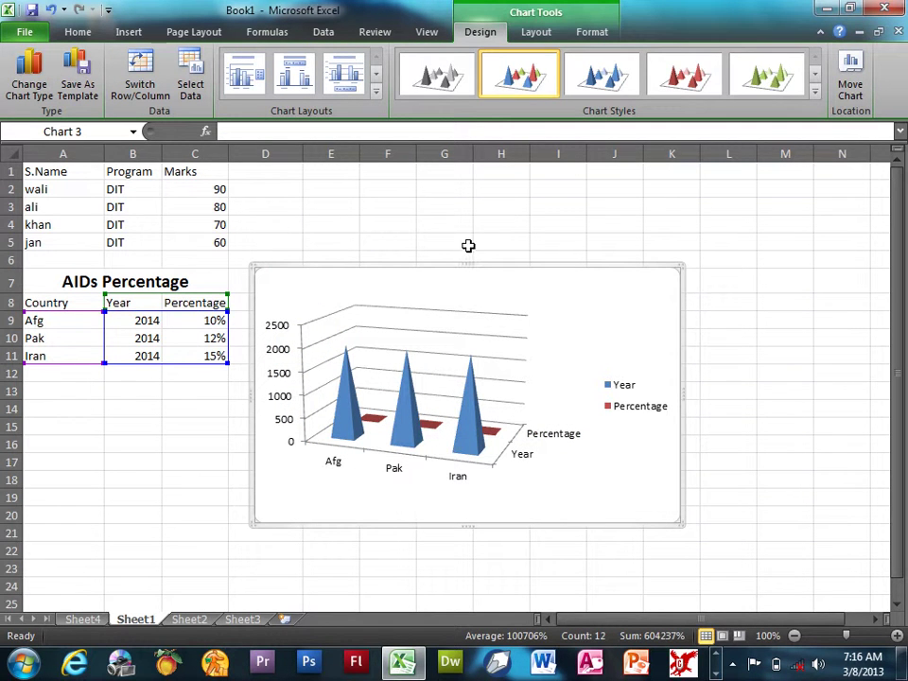
key(Delete)
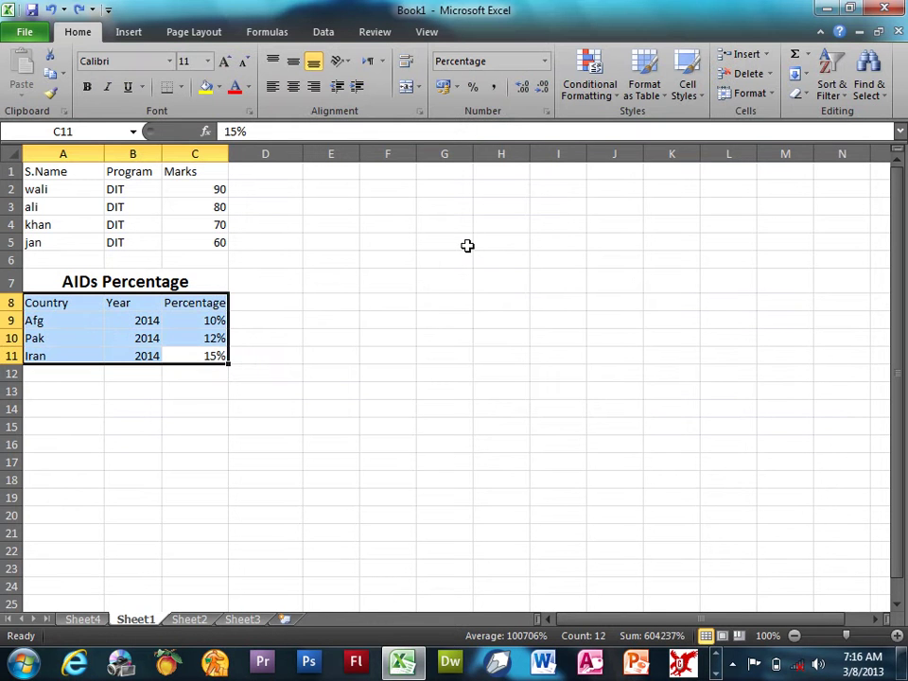
- Clear the Year column and move the Percentage column into column B
click(142, 307)
mouse_move(140, 303)
mouse_down()
mouse_move(143, 354)
mouse_move(196, 305)
mouse_up()
key(Delete)
key(ctrl+c)
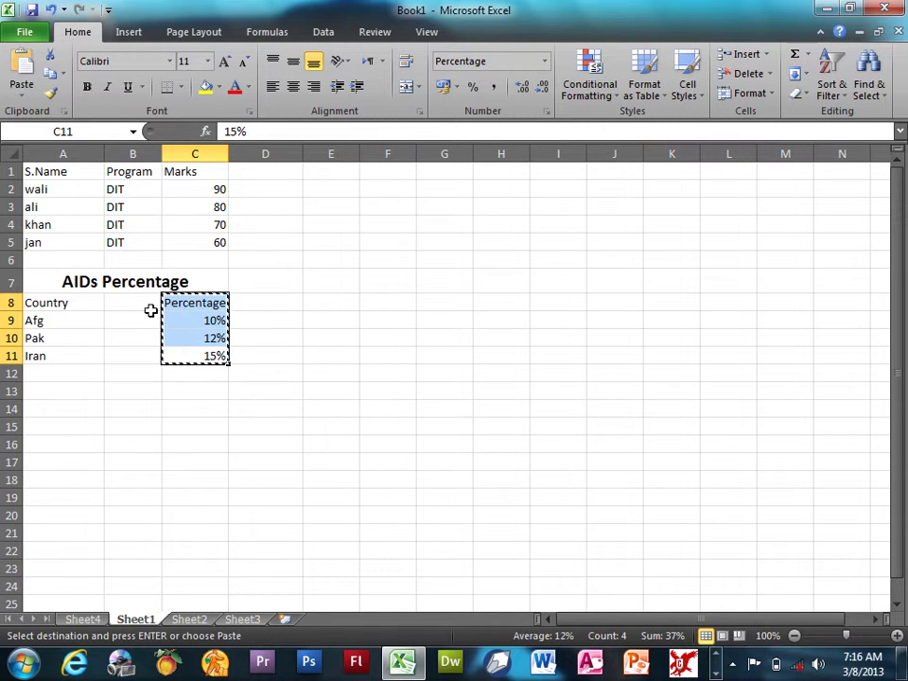
click(143, 305)
key(ctrl+v)
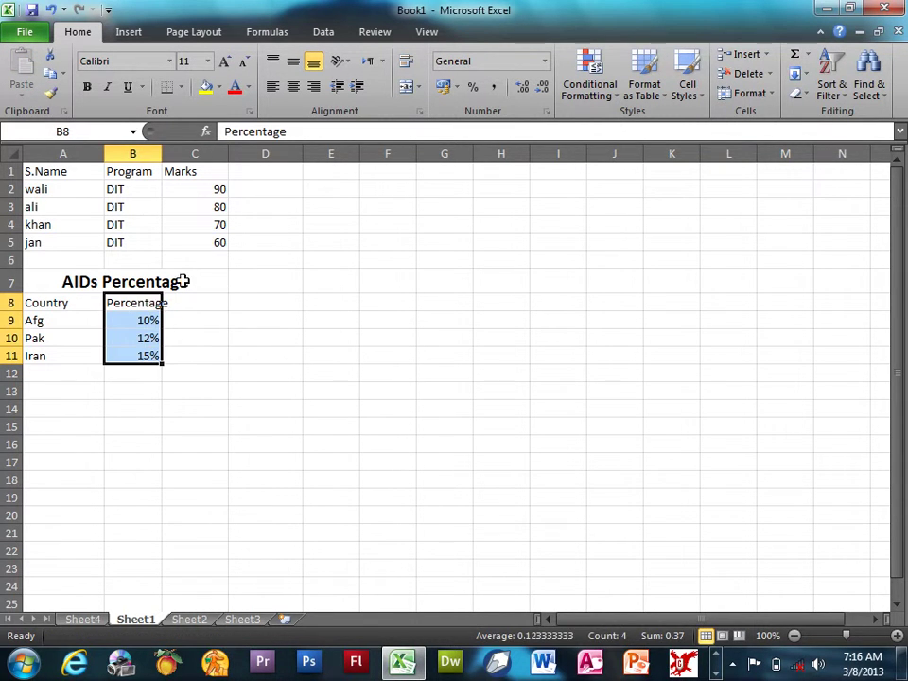
- Retitle the table 'AIDs Percentage in 2013' and auto-fit column B
double_click(191, 281)
text(in 2013)
key(Return)
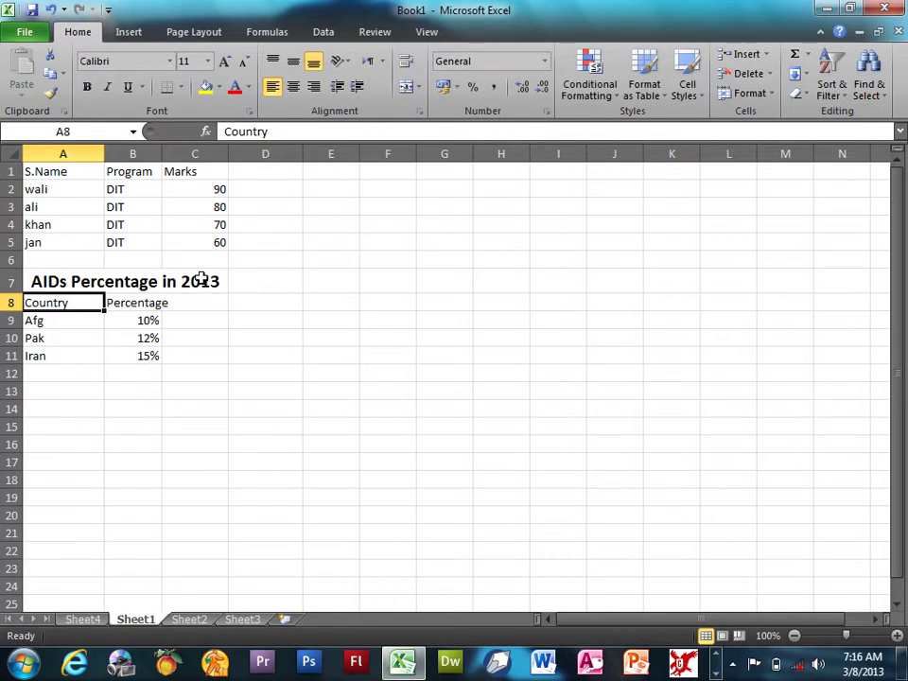
double_click(162, 154)
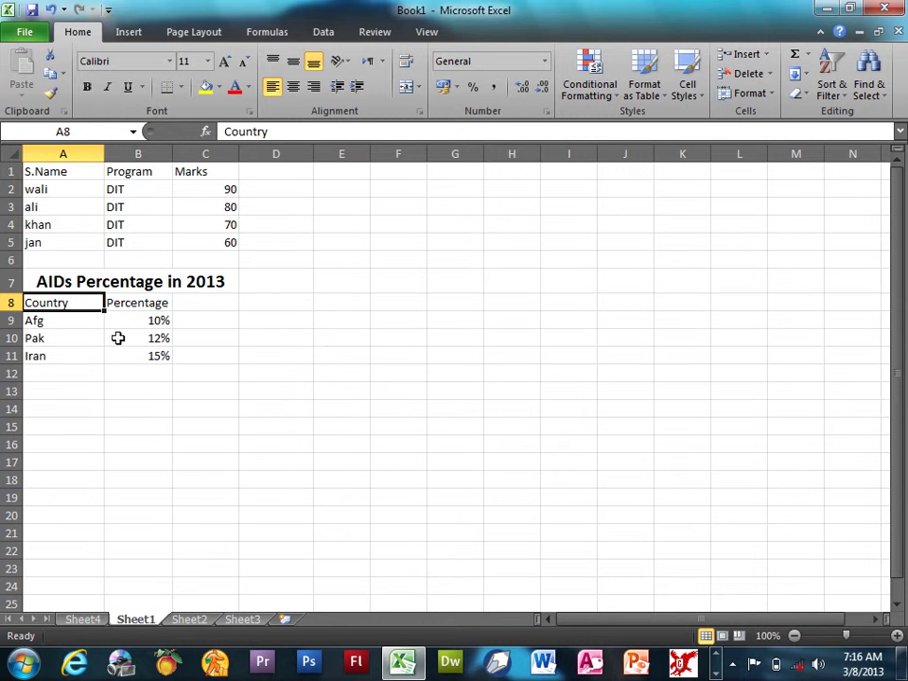
drag(134, 357, 38, 303)
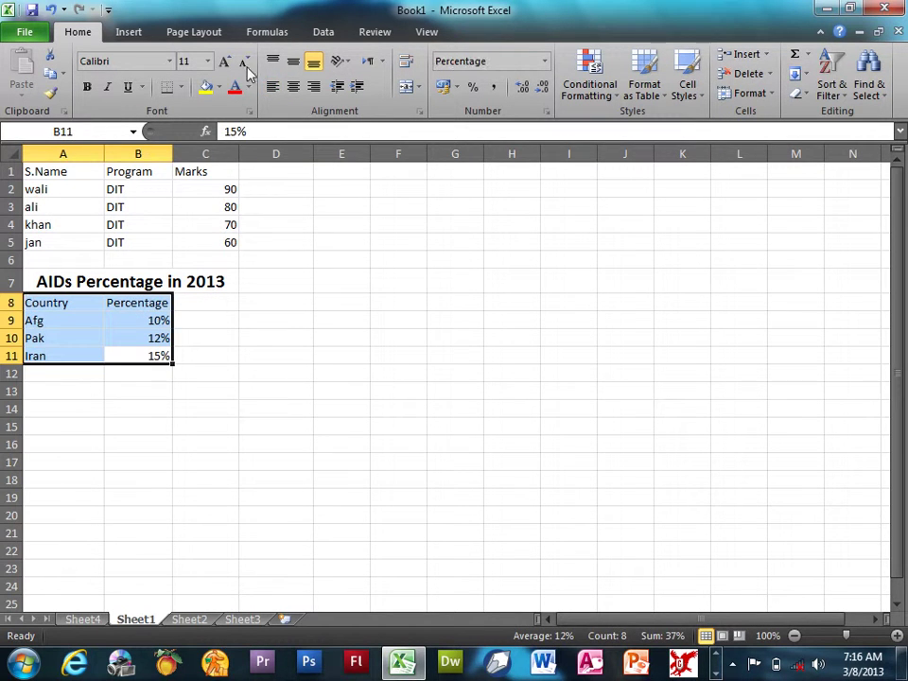
- Insert a 3-D pyramid column chart titled 'AID Perncetage in year 2013'
click(128, 31)
click(274, 84)
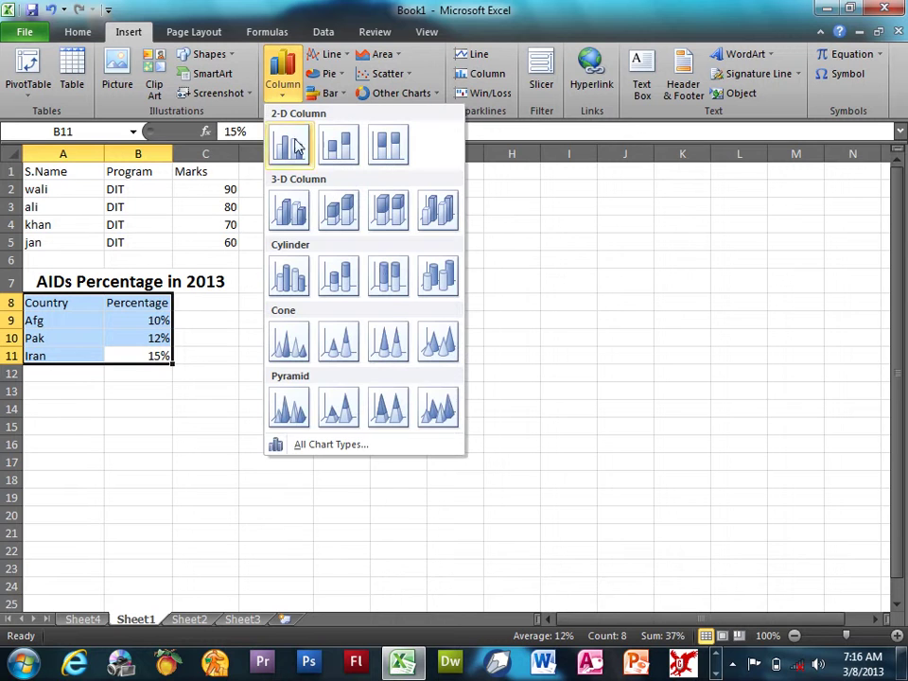
click(301, 418)
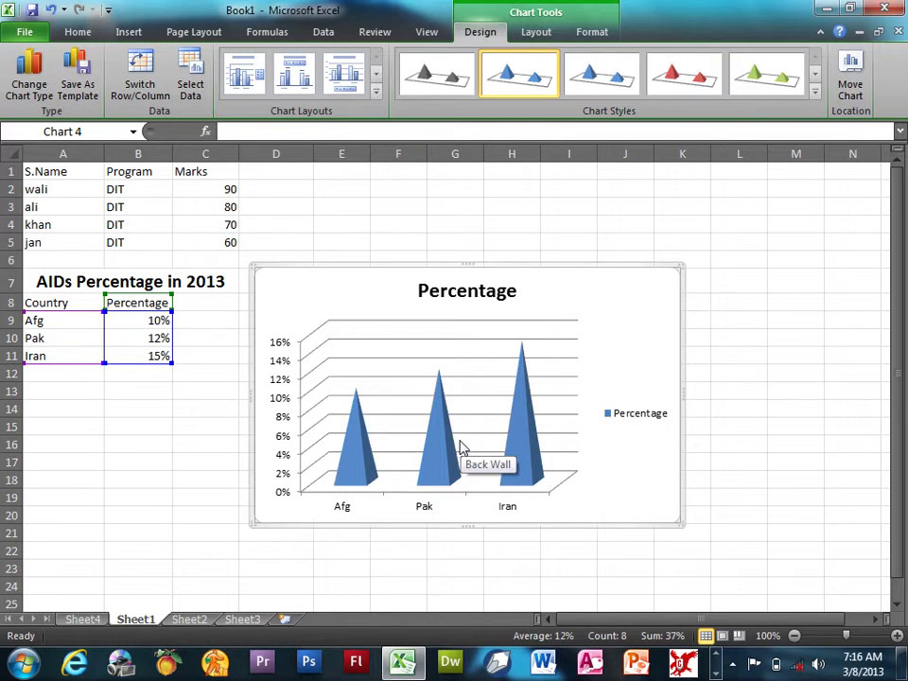
click(454, 293)
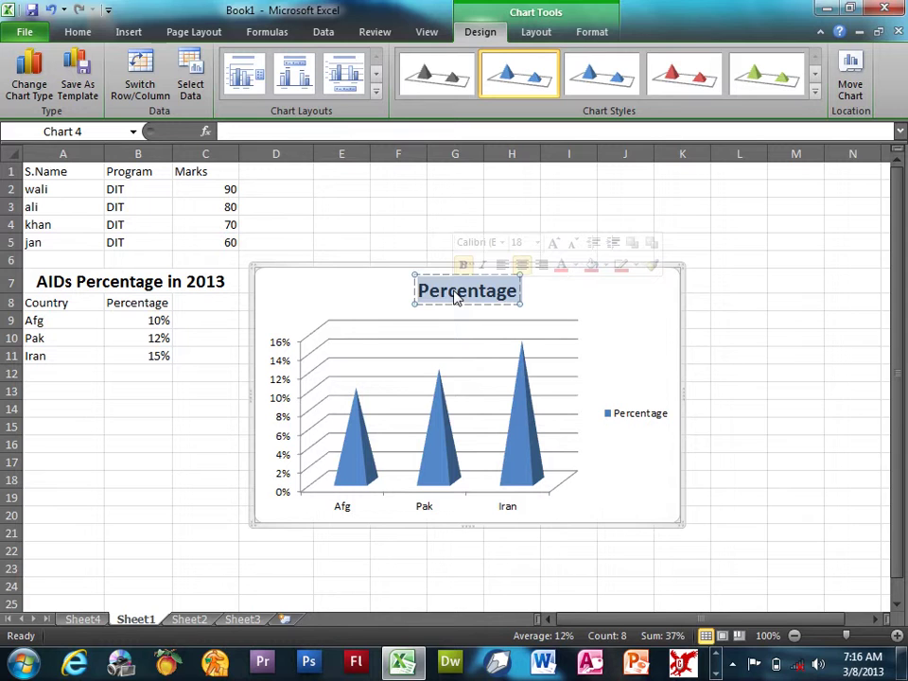
text(AID)
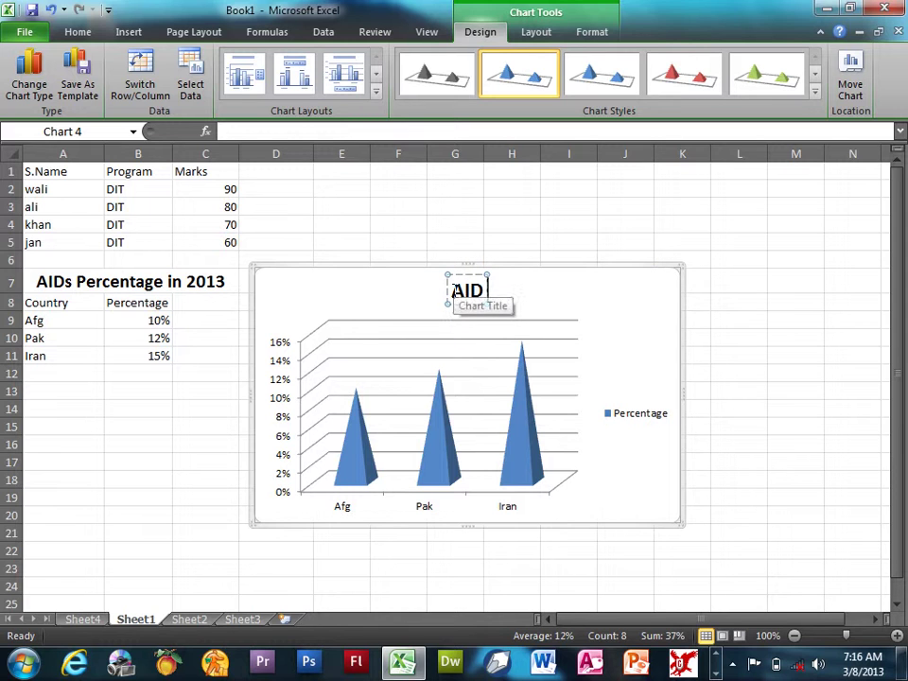
text( Pernce)
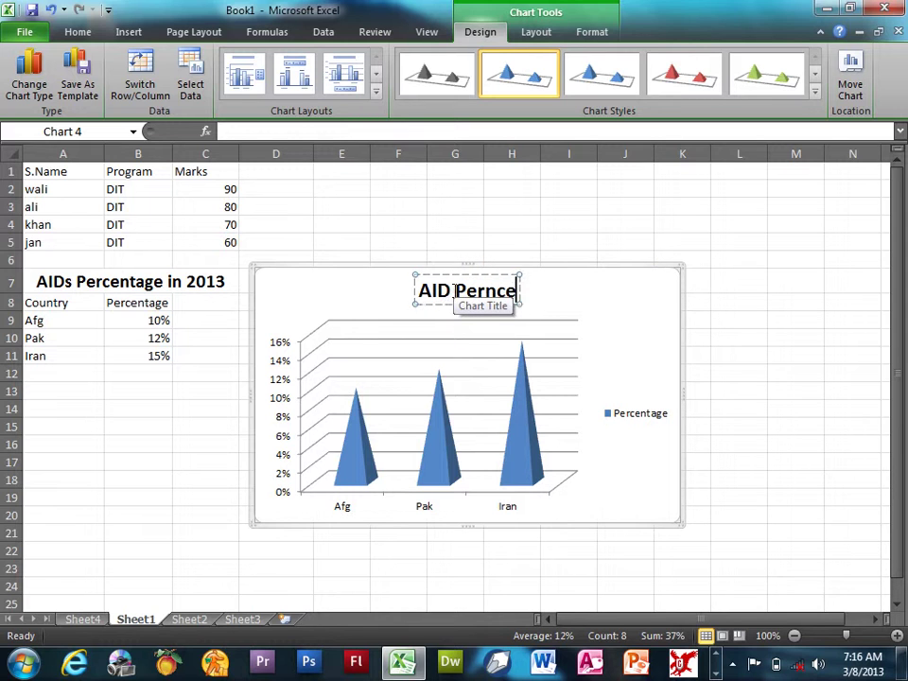
text(tage in yearb)
key(BackSpace)
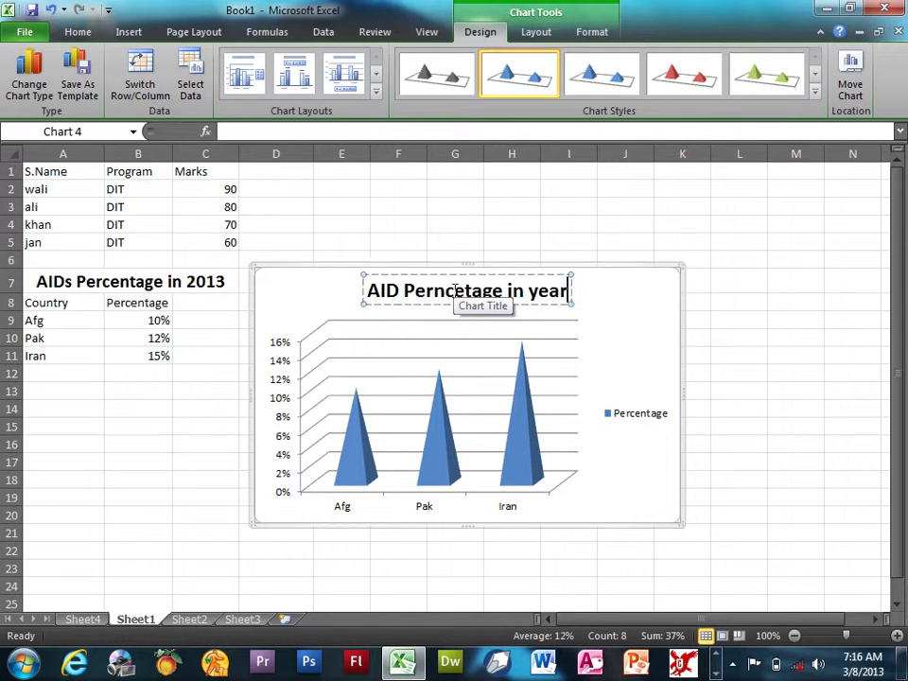
text( 2013)
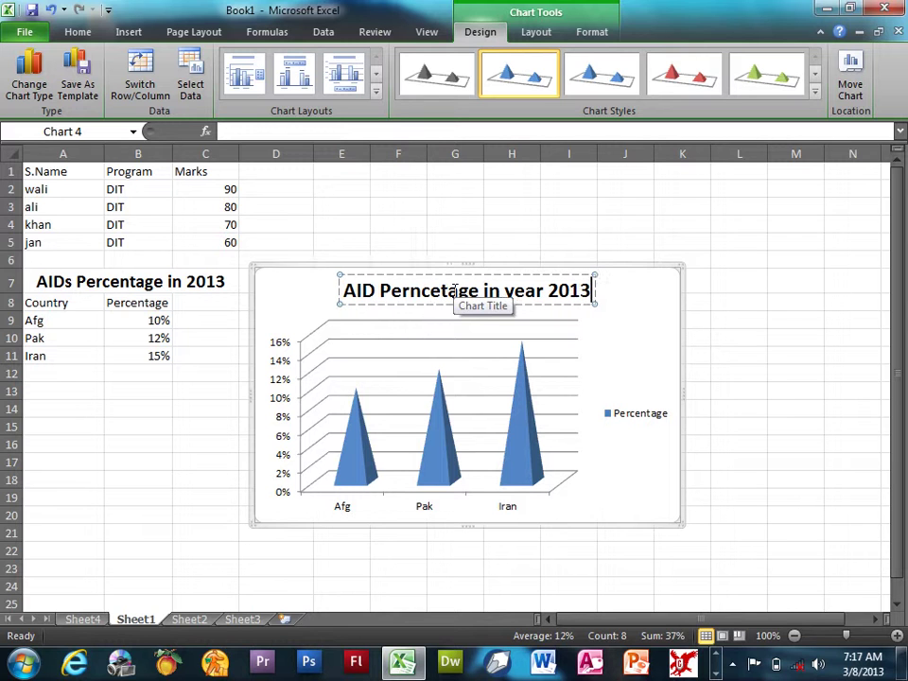
click(736, 321)
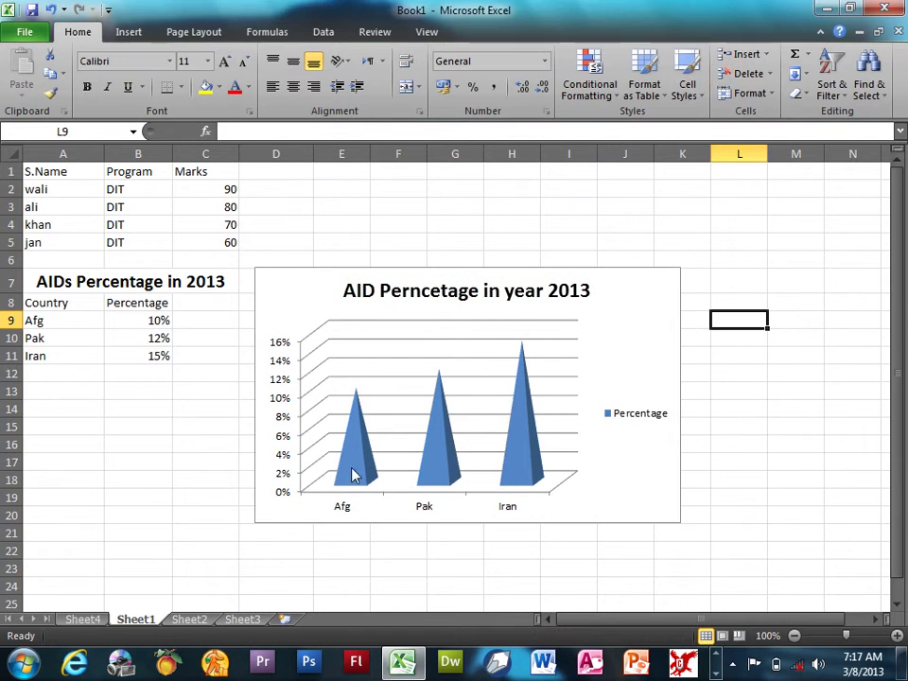
- Select the chart's Percentage series, then the individual Pak and Afg pyramids
click(506, 481)
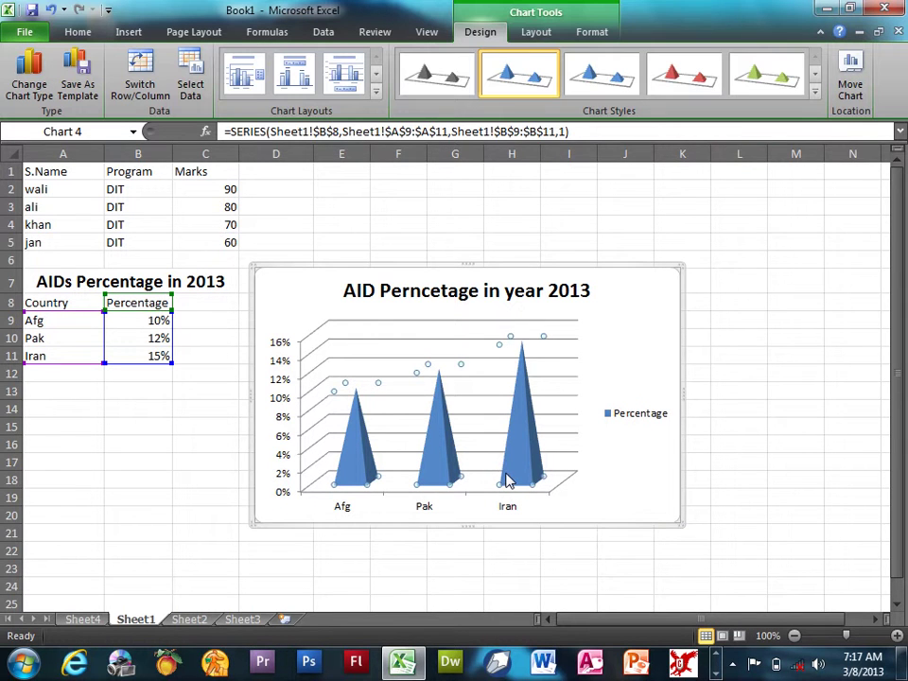
click(624, 294)
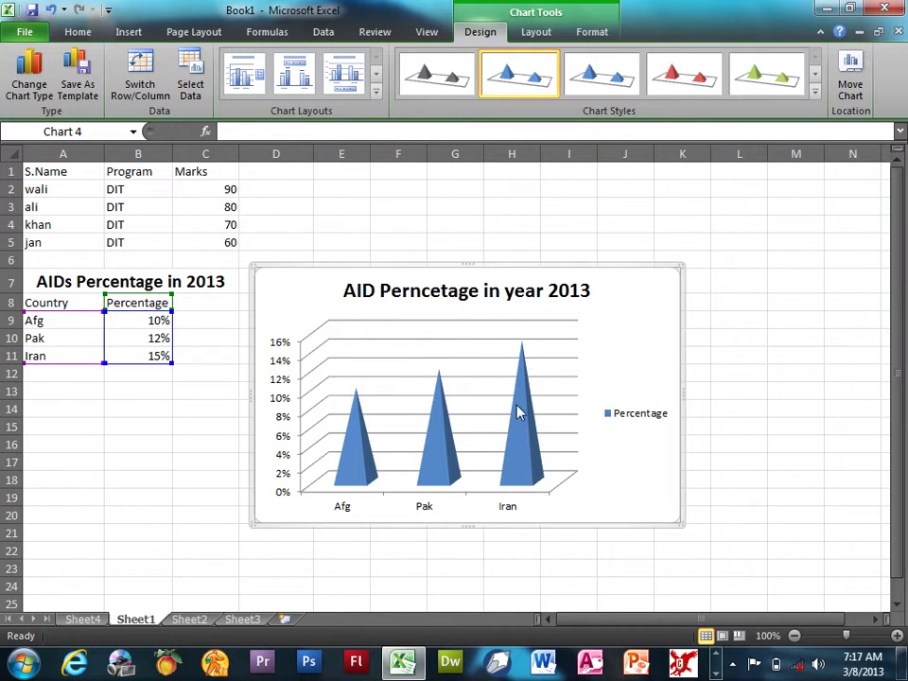
click(457, 439)
click(445, 441)
click(359, 454)
- Apply the black-background chart style with red data points
click(435, 455)
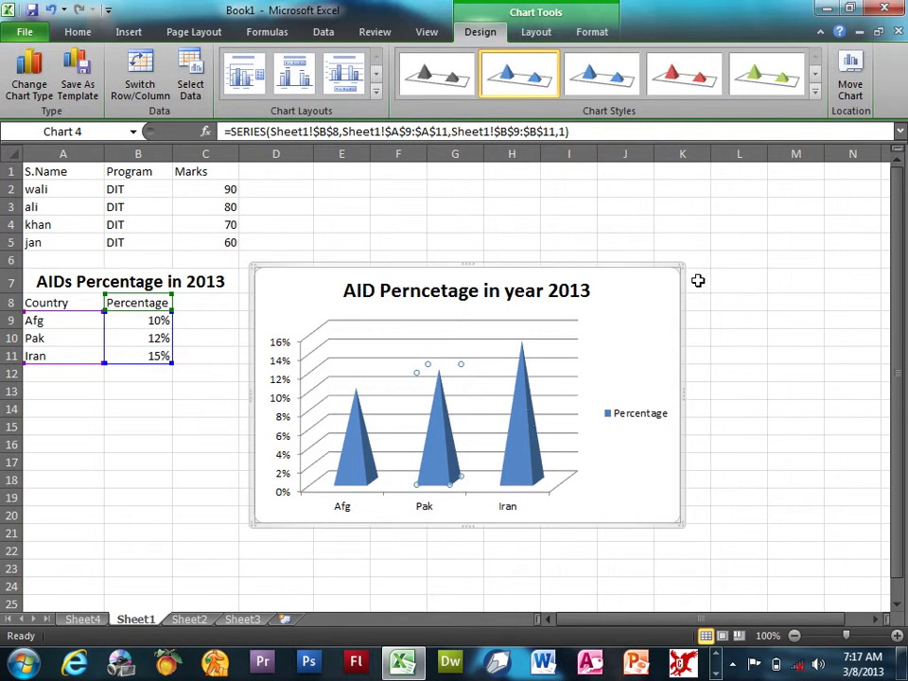
click(696, 281)
click(674, 286)
click(814, 91)
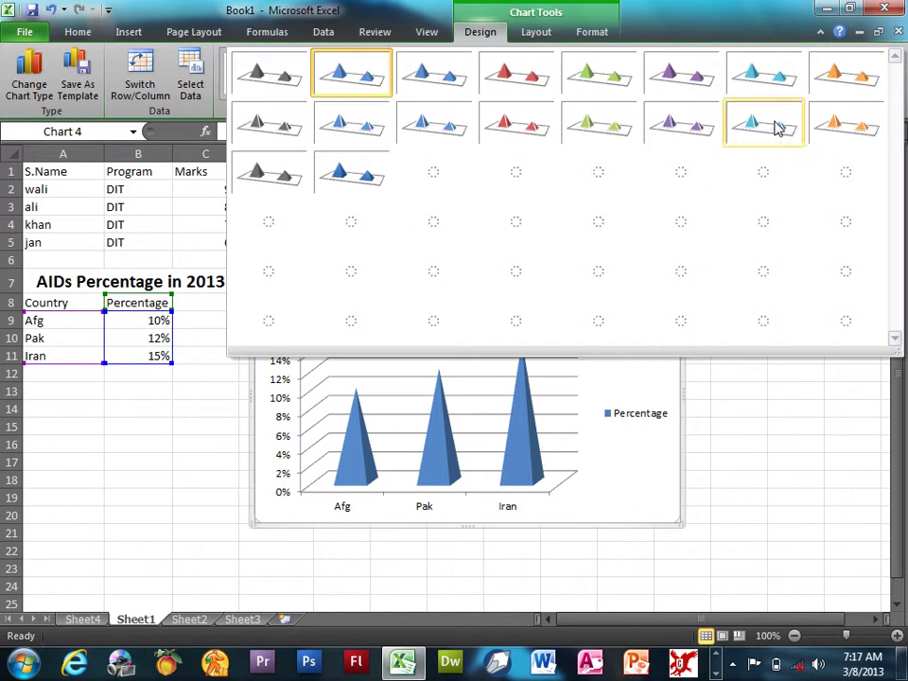
click(517, 330)
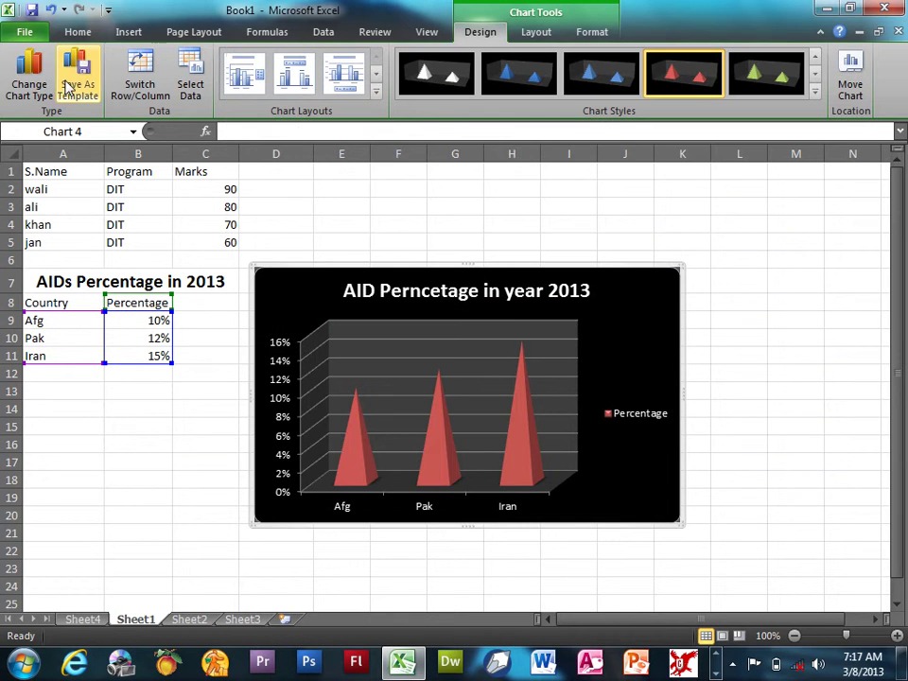
- Change the chart to an exploded 3-D pie and check each country's slice value
click(22, 87)
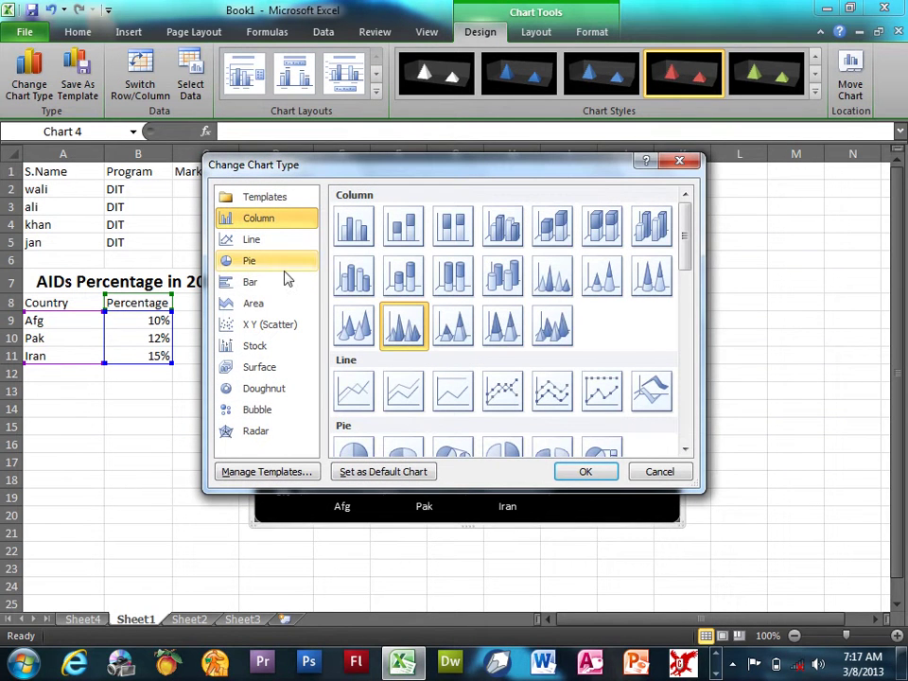
click(274, 263)
click(502, 433)
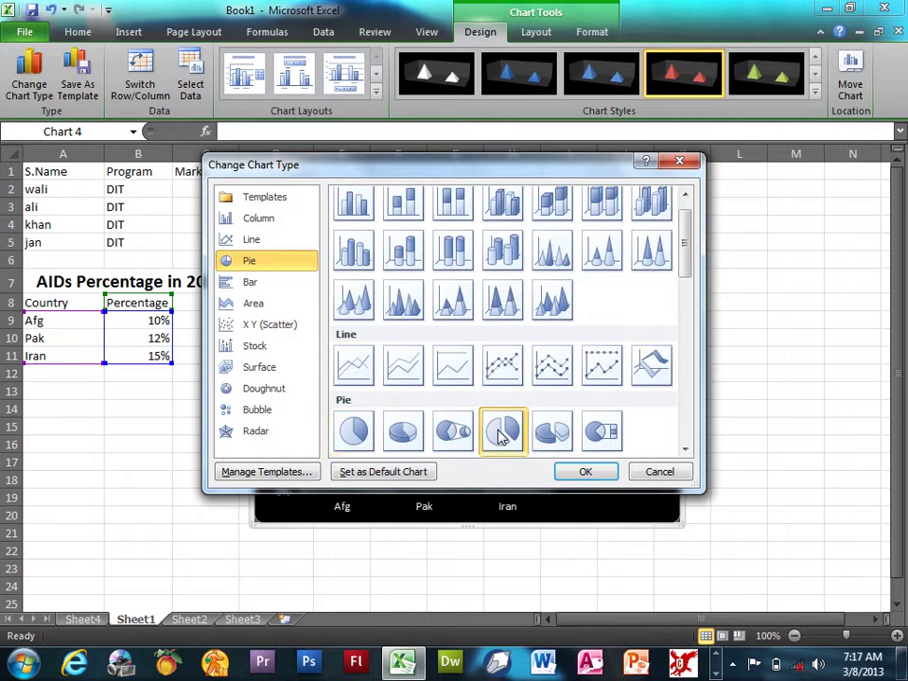
click(586, 471)
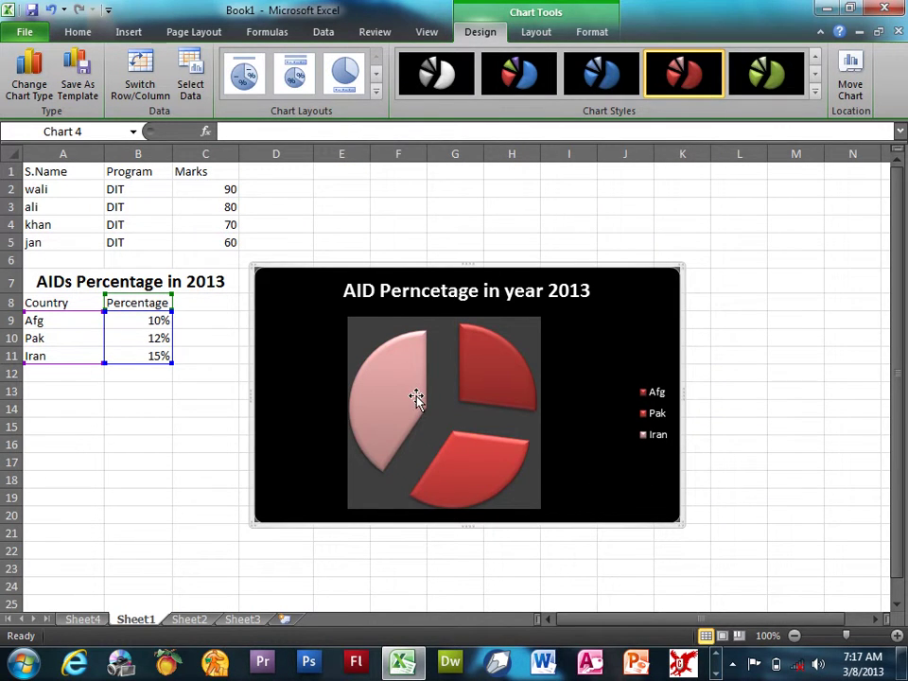
mouse_move(460, 498)
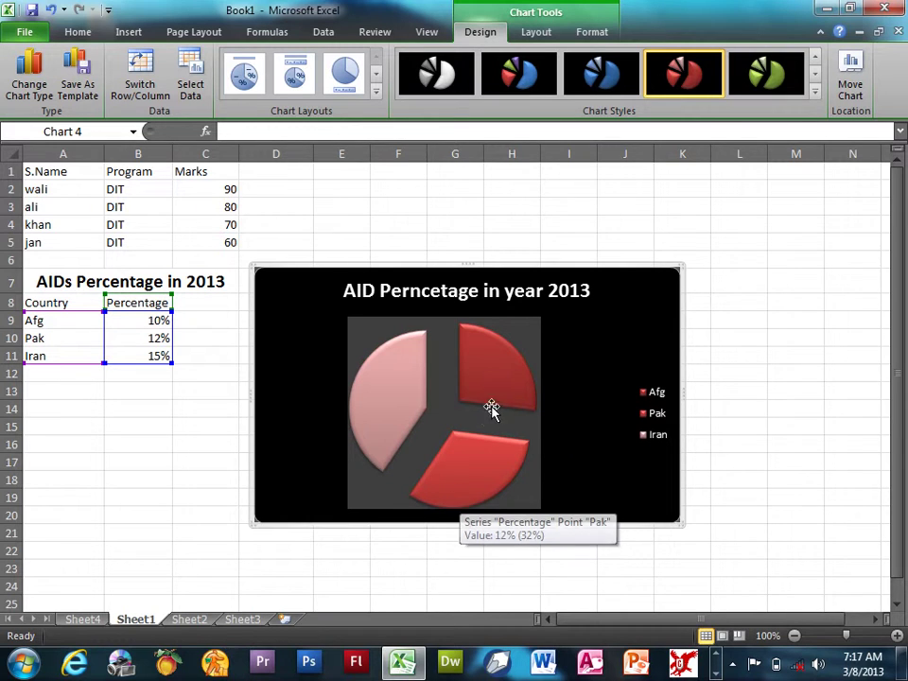
mouse_move(491, 487)
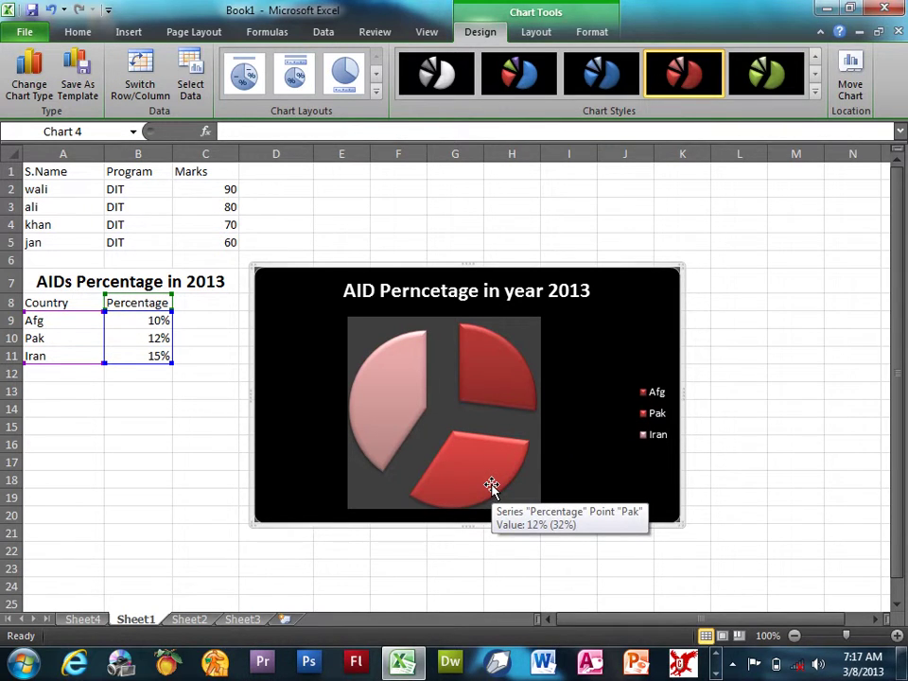
mouse_move(482, 363)
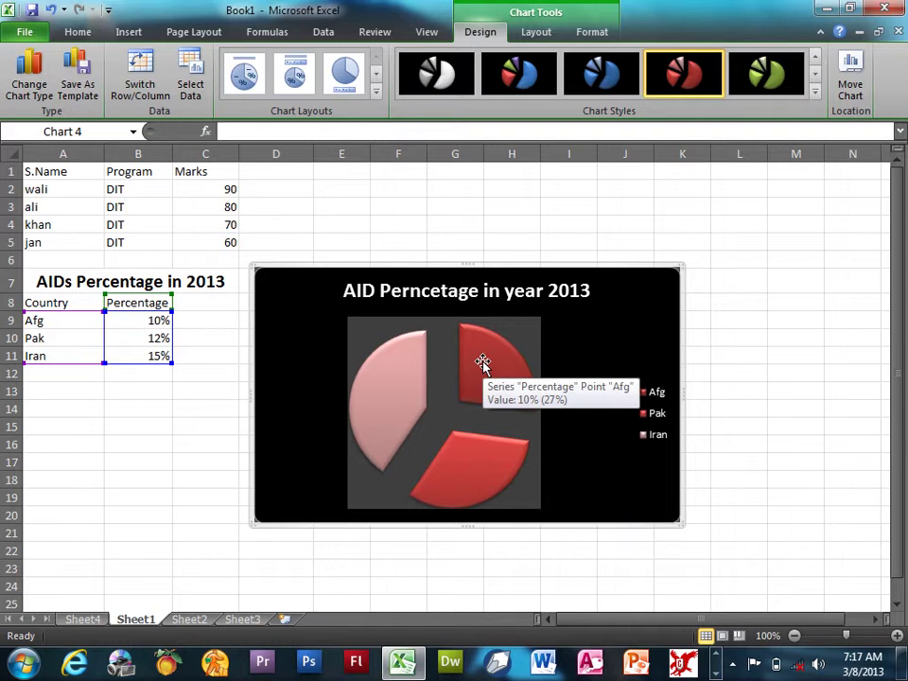
mouse_move(369, 356)
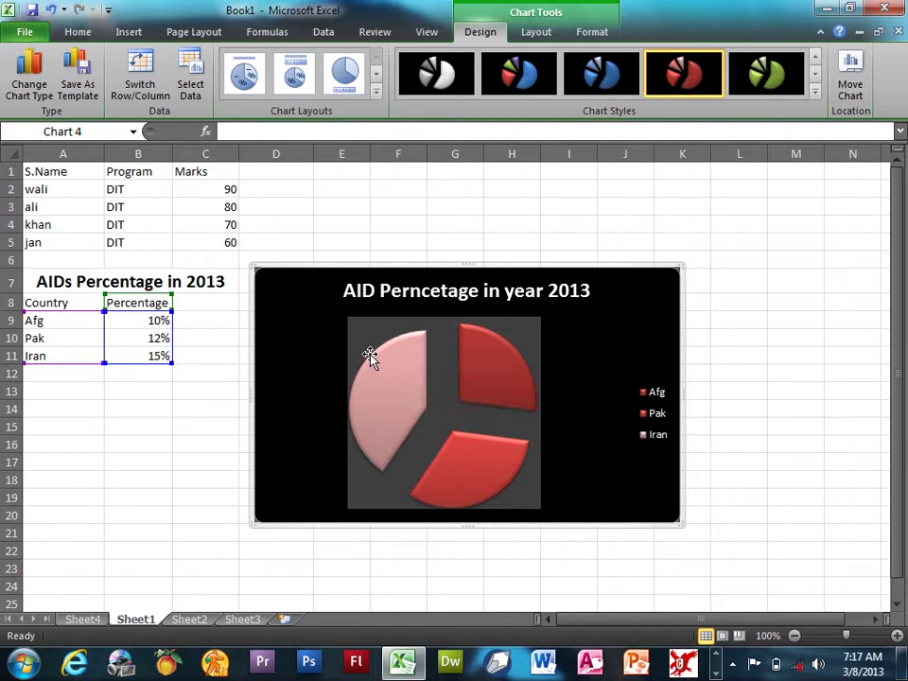
- Remove the pie chart, then insert a 100% Stacked Line chart of A8:B11 and delete it
click(662, 276)
key(ctrl+z)
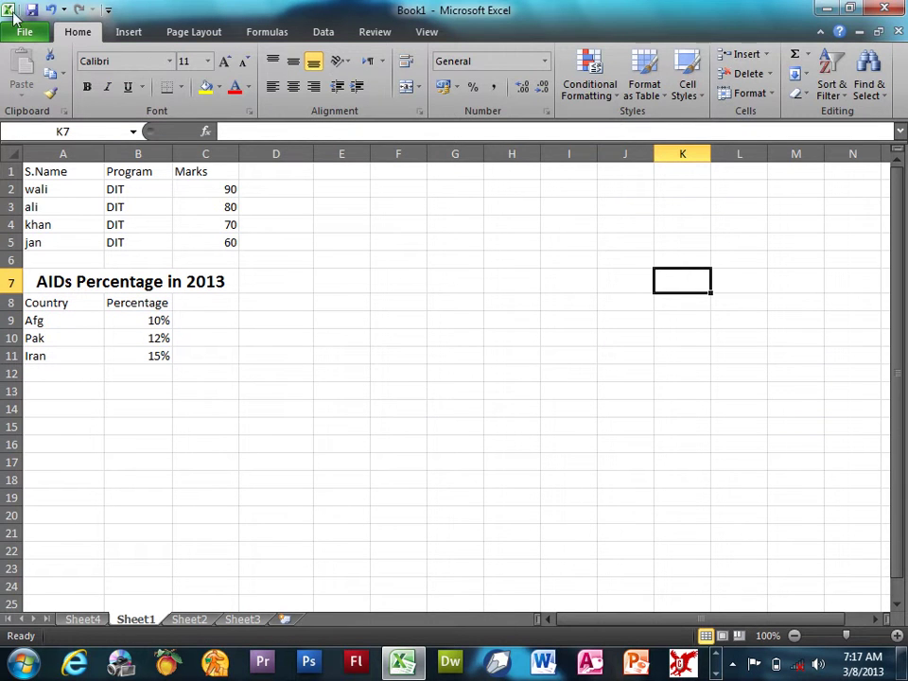
click(129, 32)
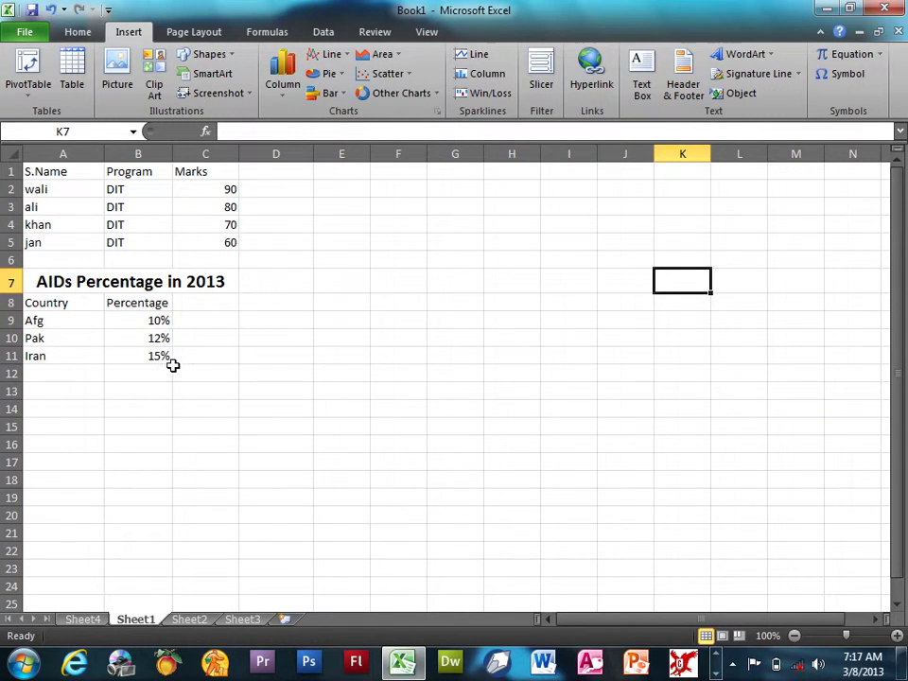
drag(160, 358, 57, 304)
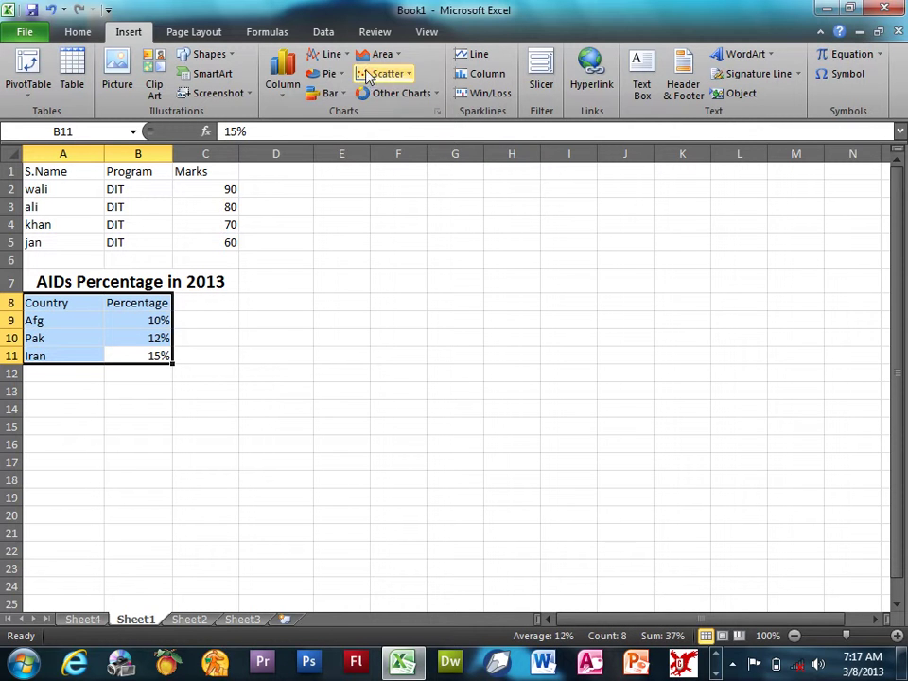
click(329, 54)
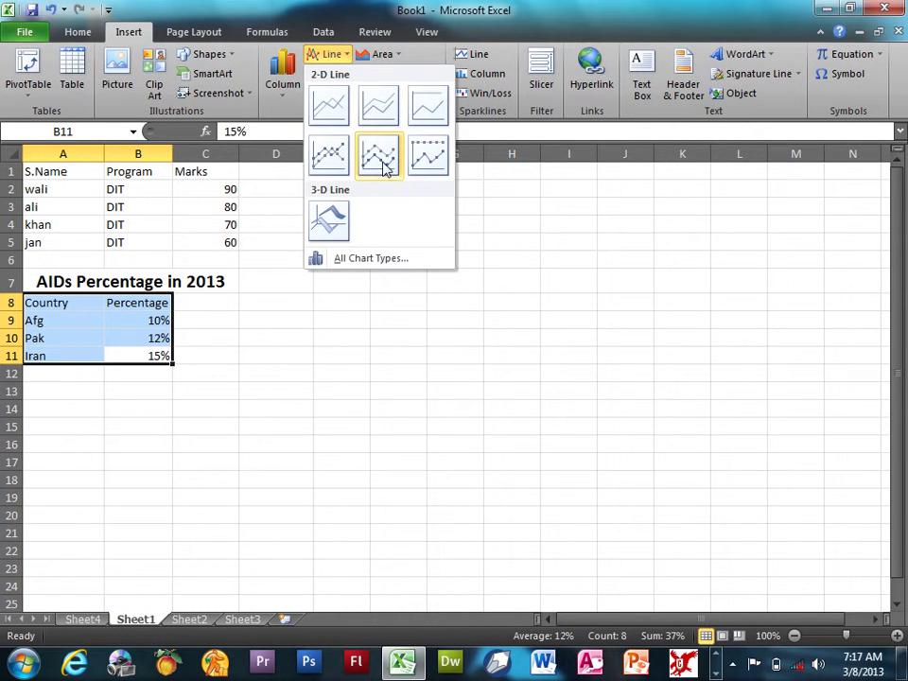
click(420, 112)
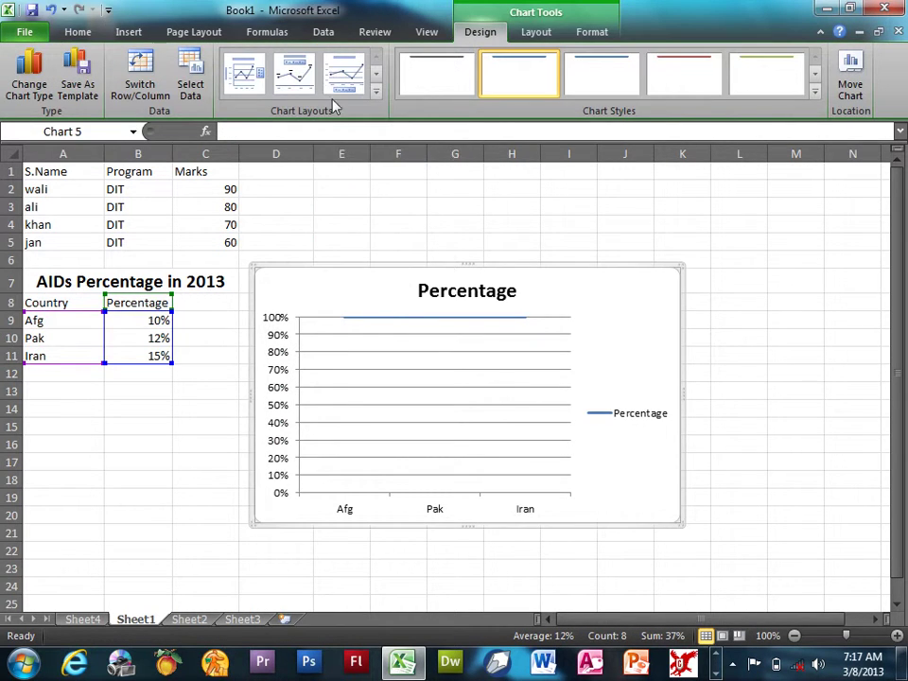
key(Delete)
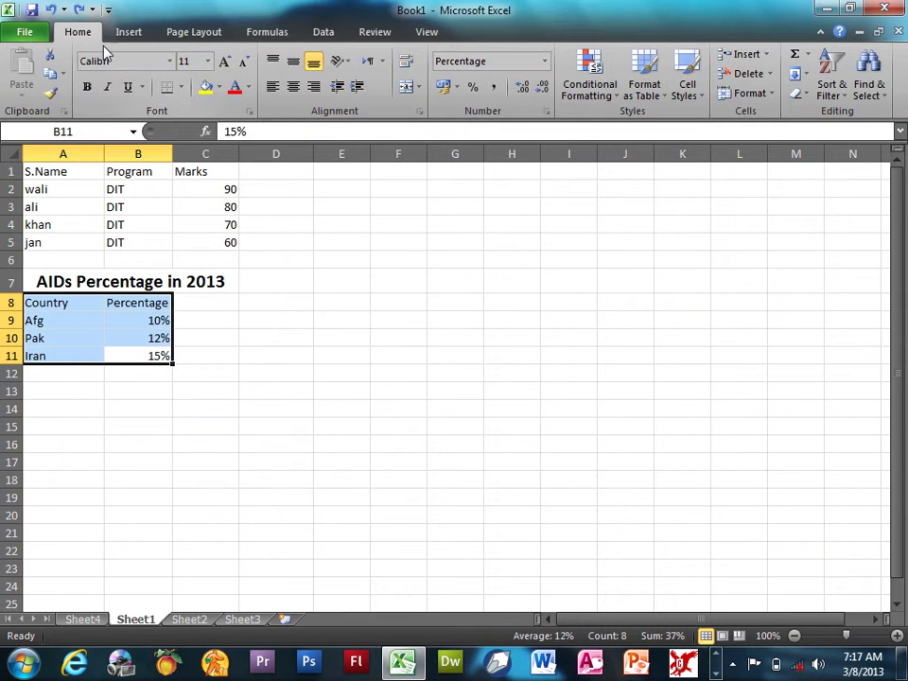
- Insert a 3-D Line chart of the same table, then delete it
click(129, 31)
click(325, 54)
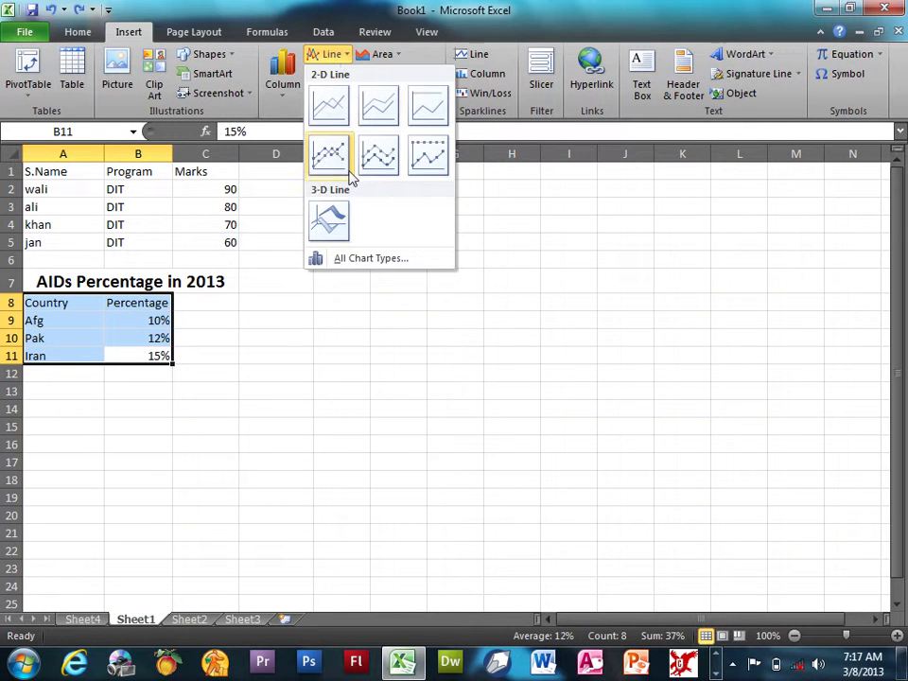
click(340, 228)
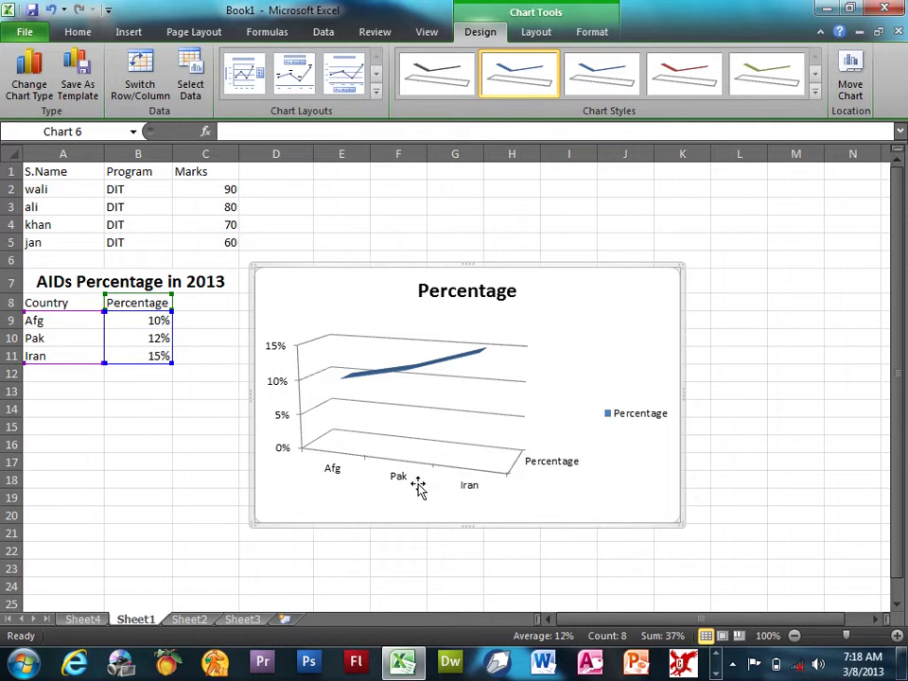
click(477, 371)
key(Delete)
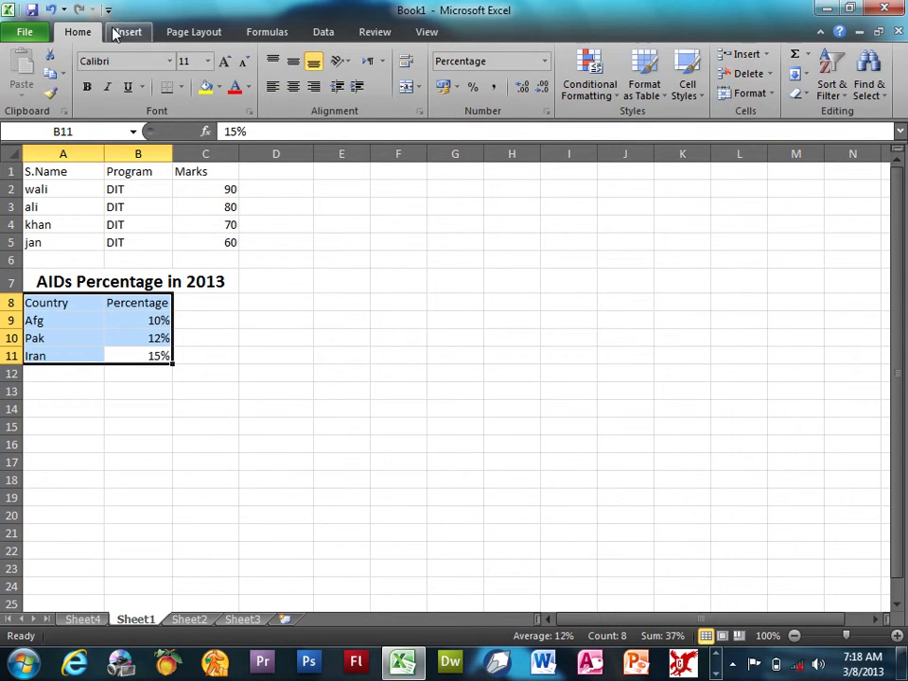
click(128, 31)
click(328, 75)
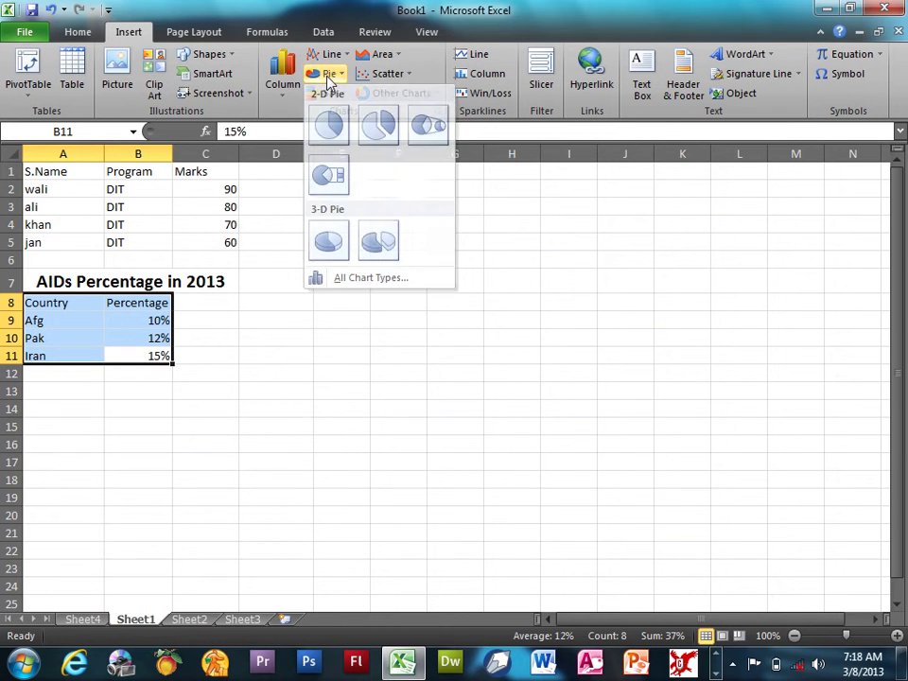
click(328, 94)
click(332, 95)
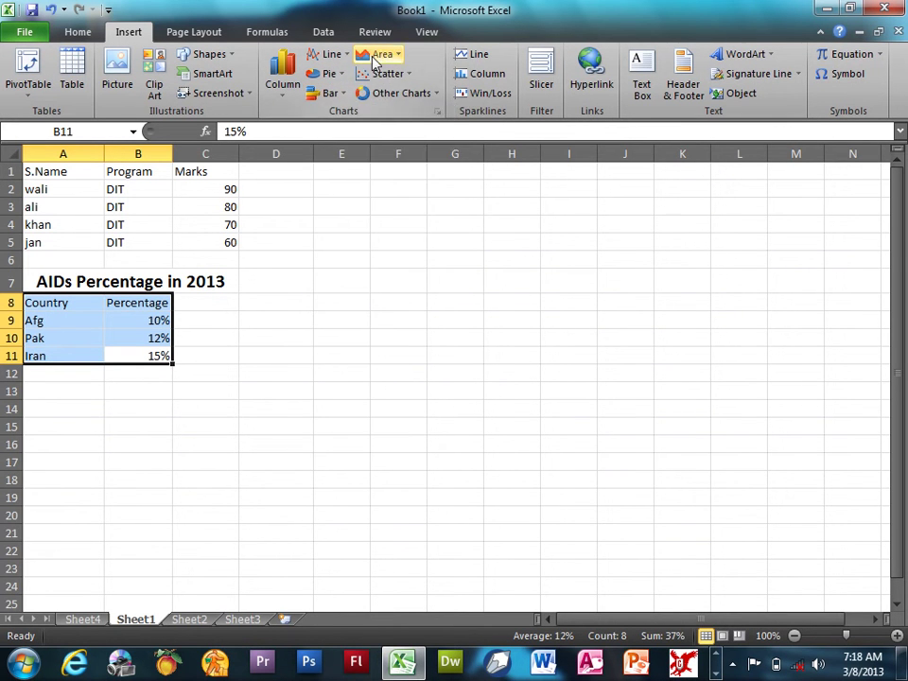
click(382, 54)
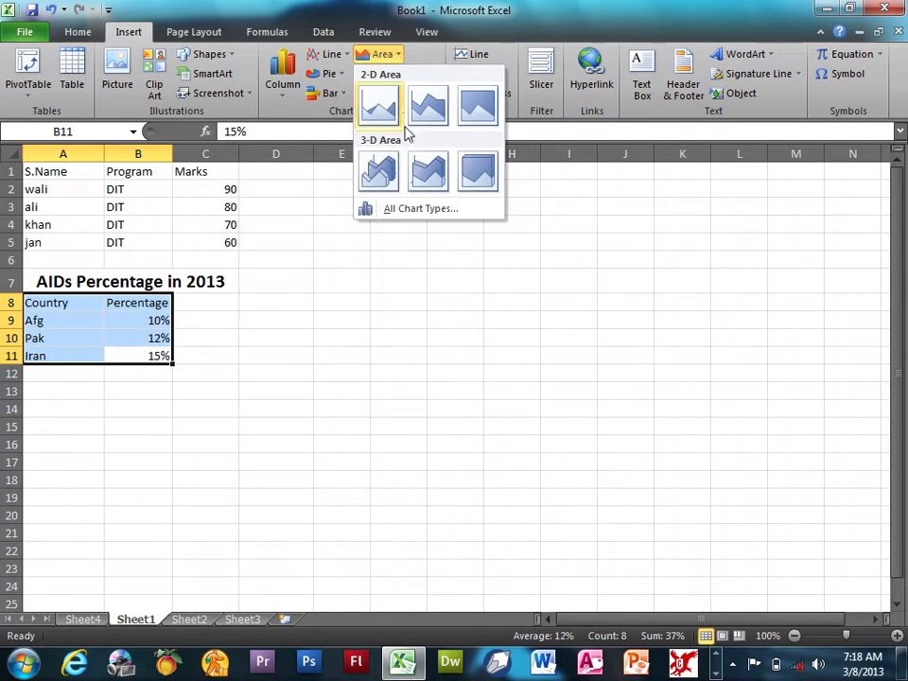
click(477, 108)
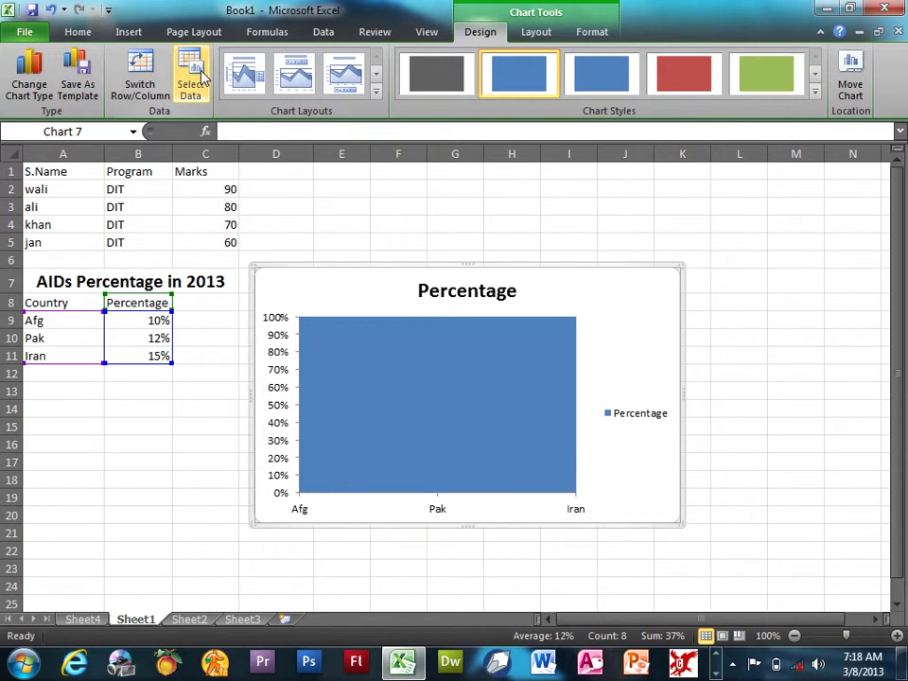
key(Delete)
click(127, 32)
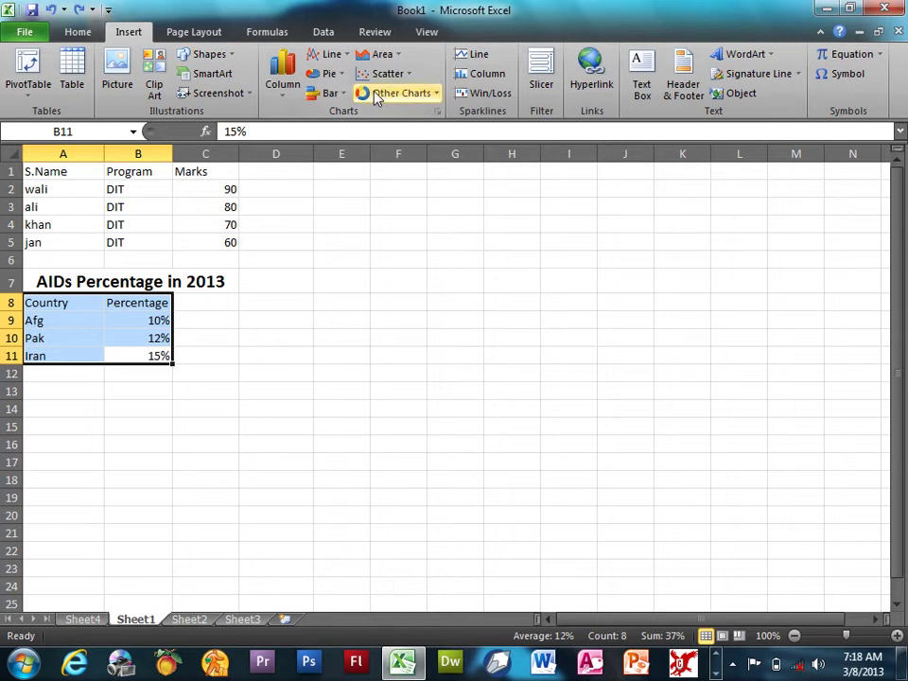
click(378, 55)
click(376, 171)
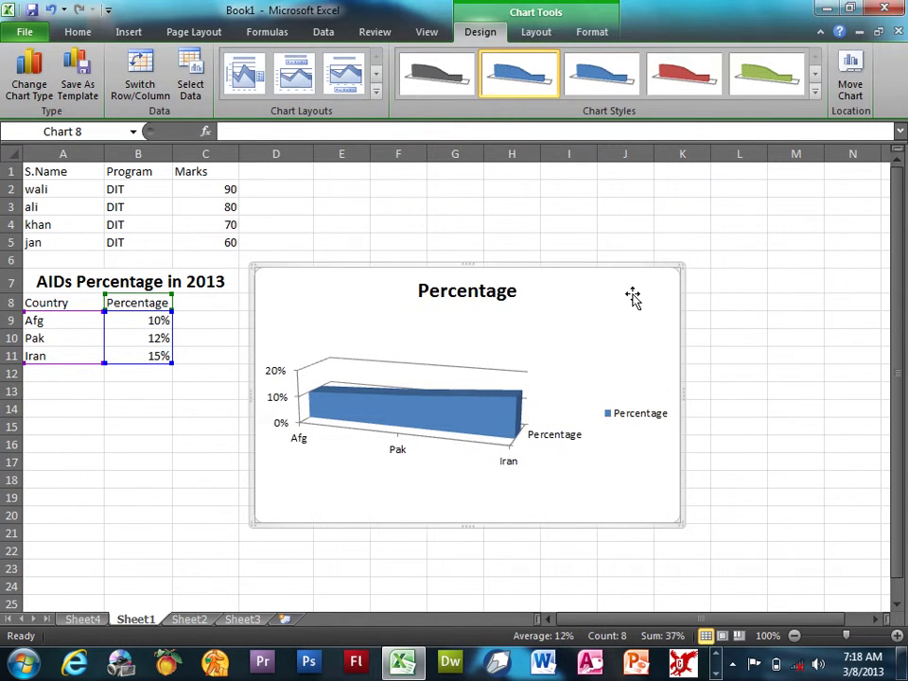
key(Delete)
click(123, 32)
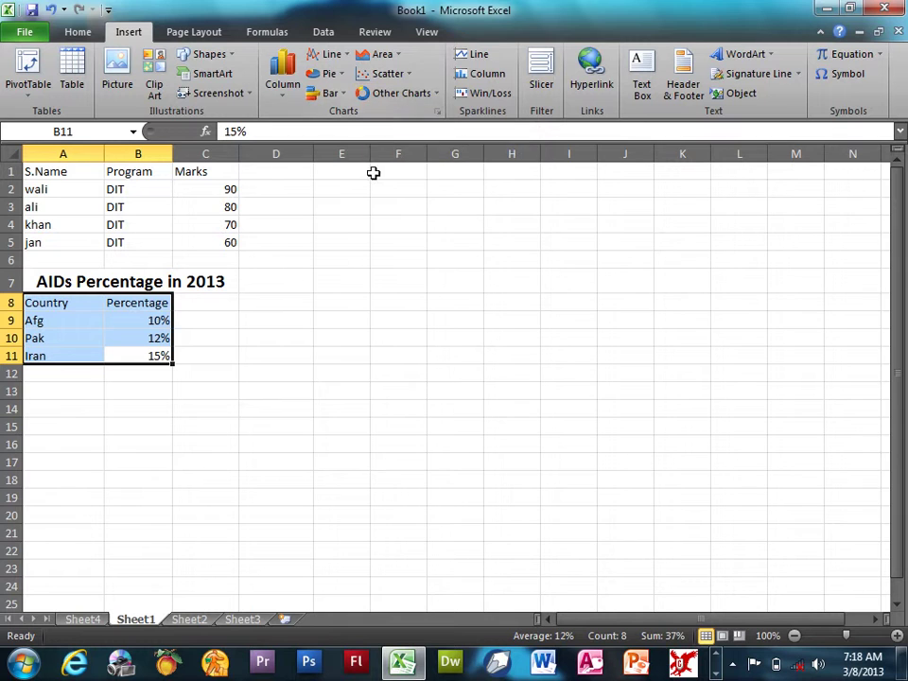
- Add a line sparkline of B9:B11 in cell D9
click(299, 391)
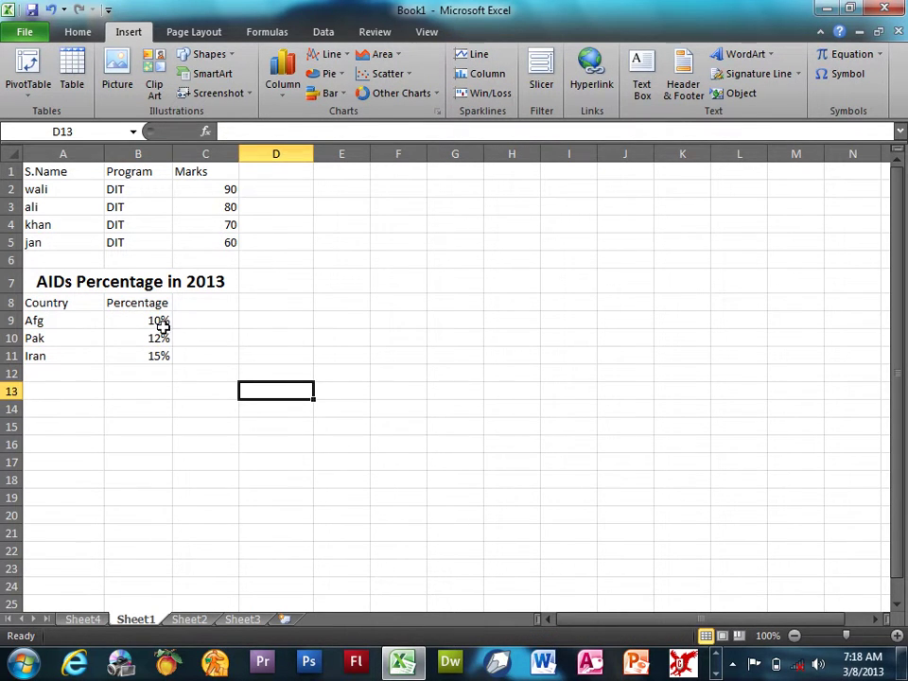
drag(162, 326, 162, 353)
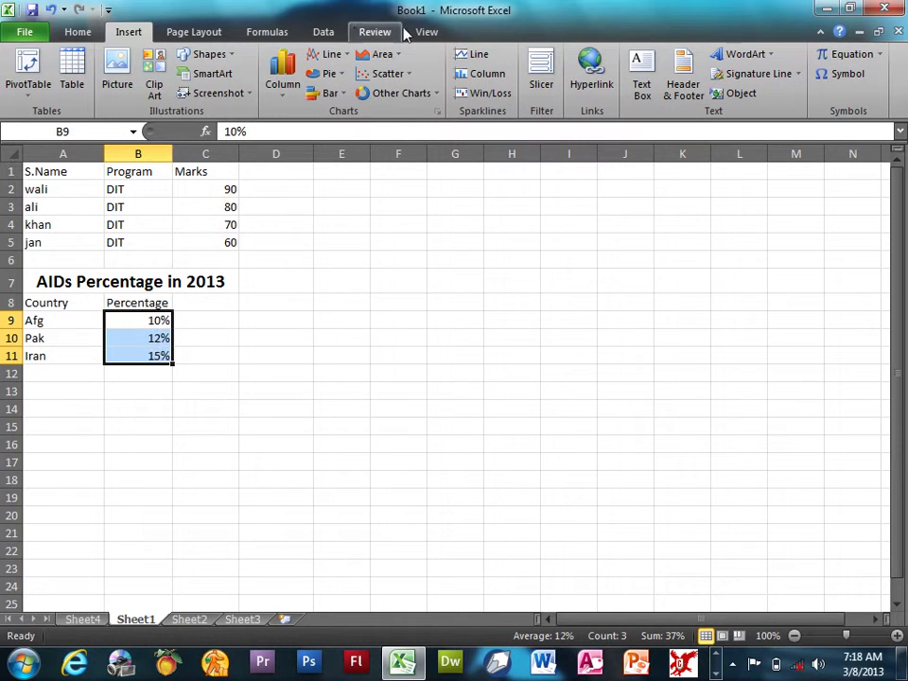
click(473, 55)
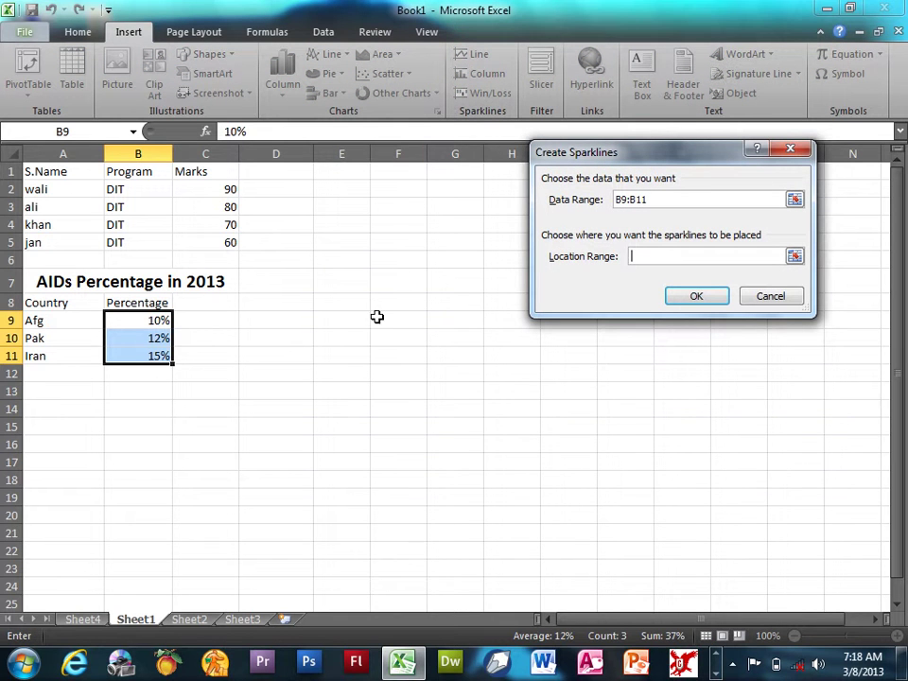
click(304, 324)
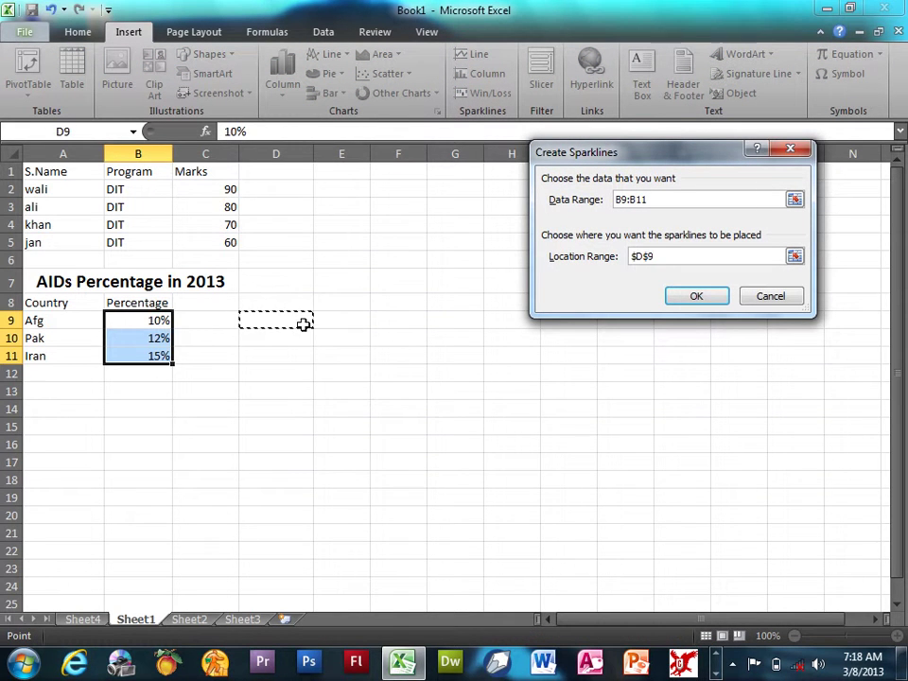
click(696, 296)
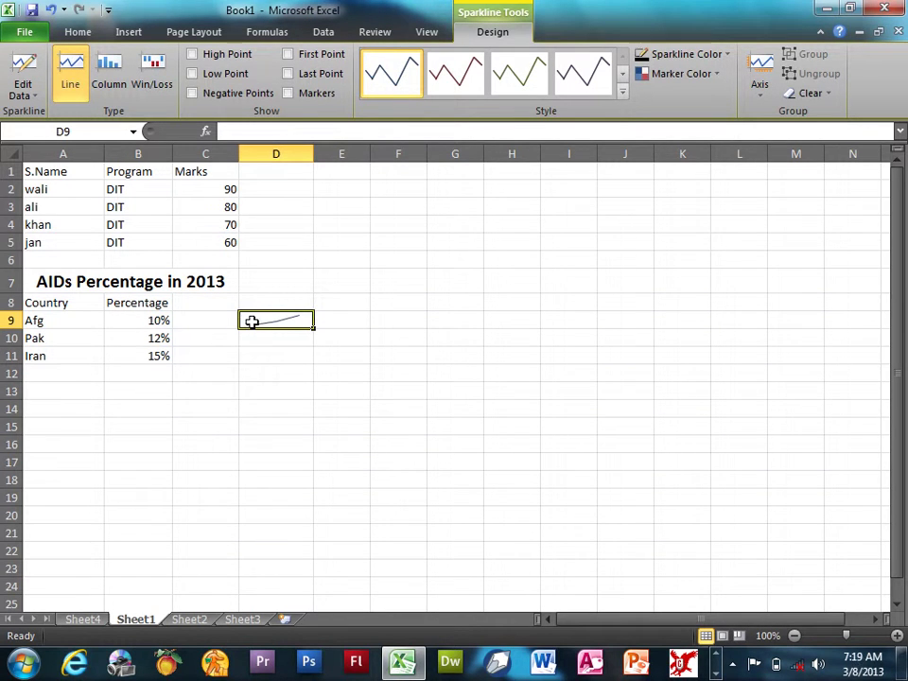
- Add a column sparkline of B9:B11 in cell E9
drag(164, 319, 152, 358)
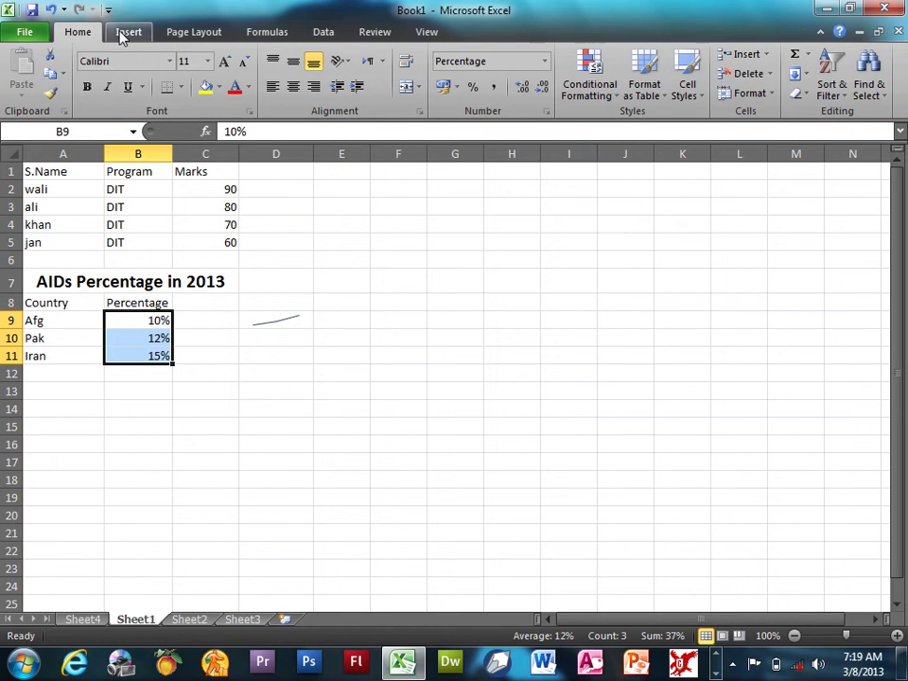
click(126, 32)
click(490, 92)
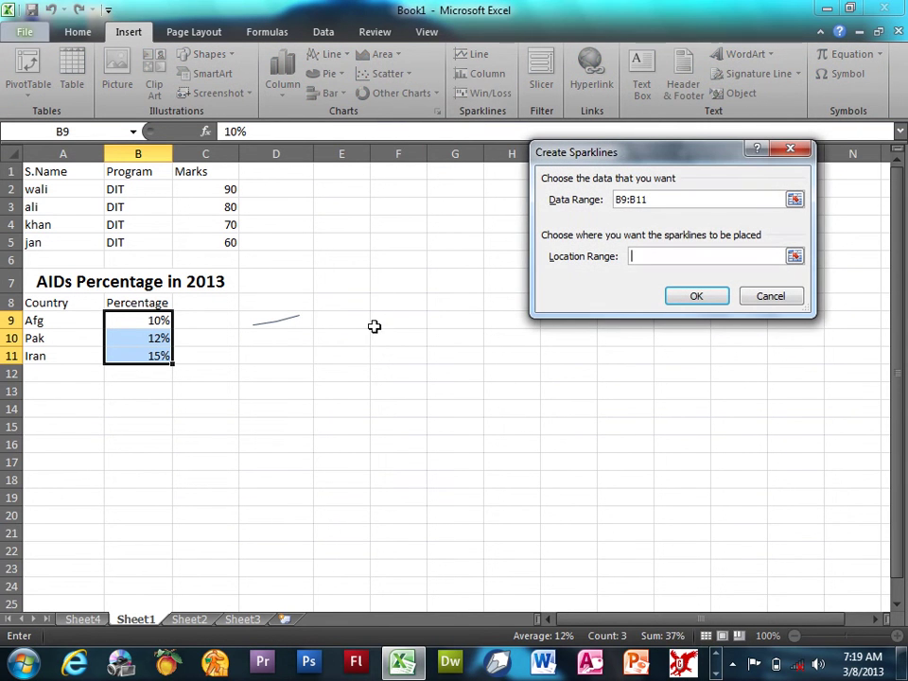
click(346, 320)
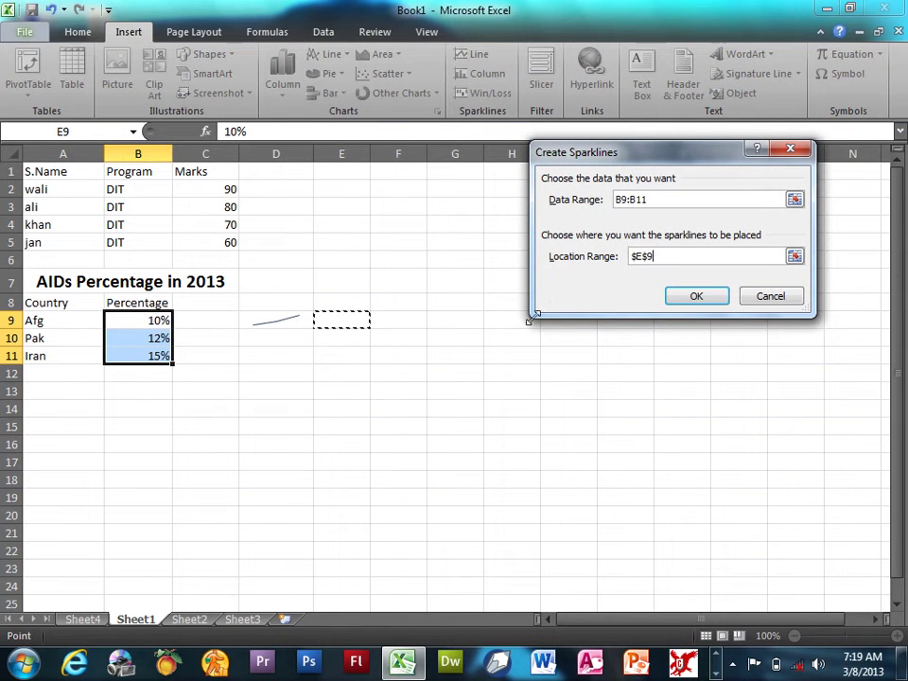
click(693, 297)
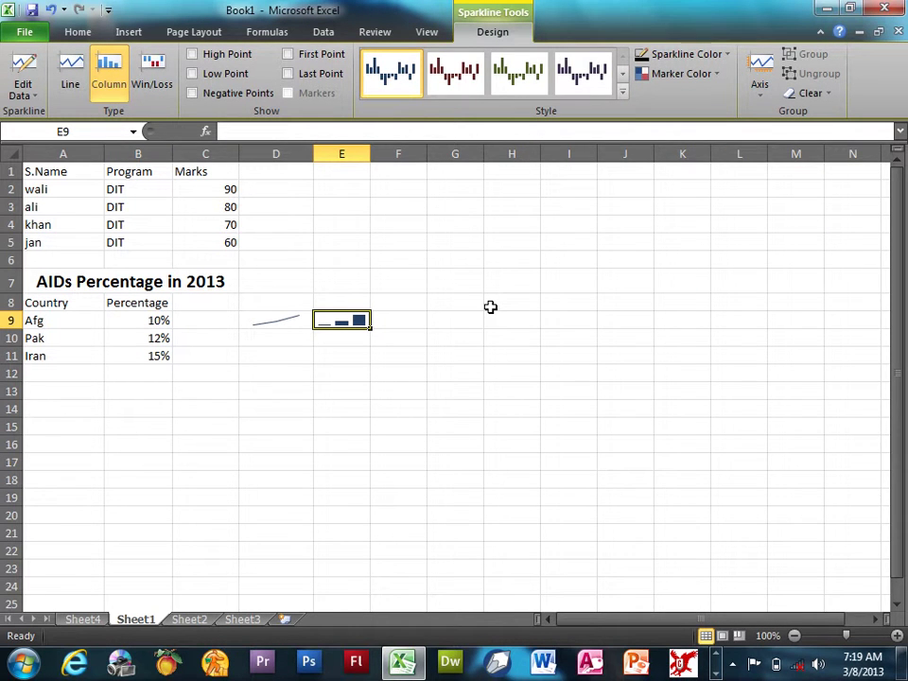
- Add a win/loss sparkline of B9:B11 in F9 and give it a green style
drag(151, 320, 152, 355)
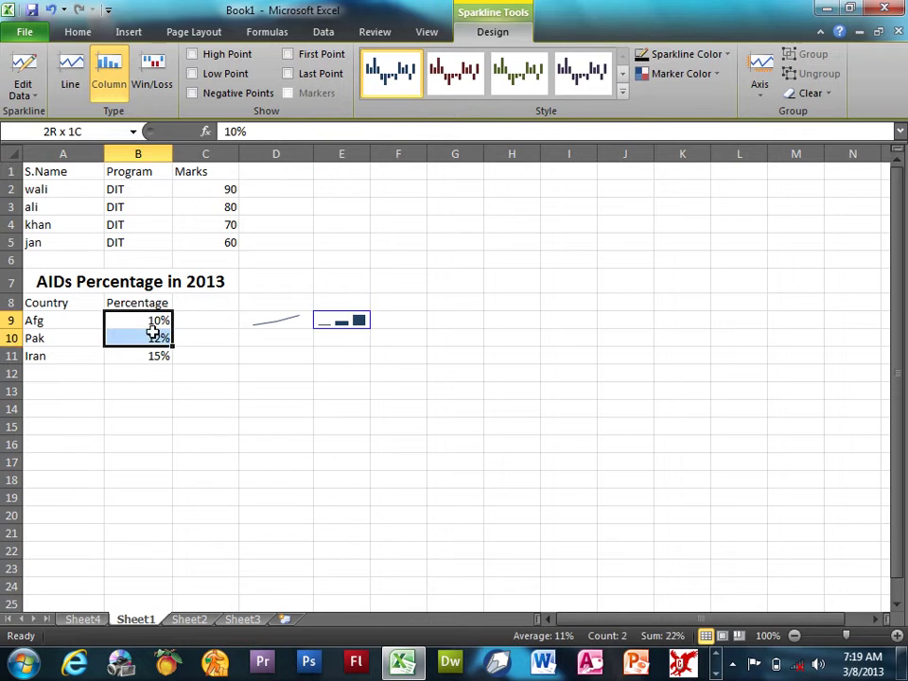
click(144, 32)
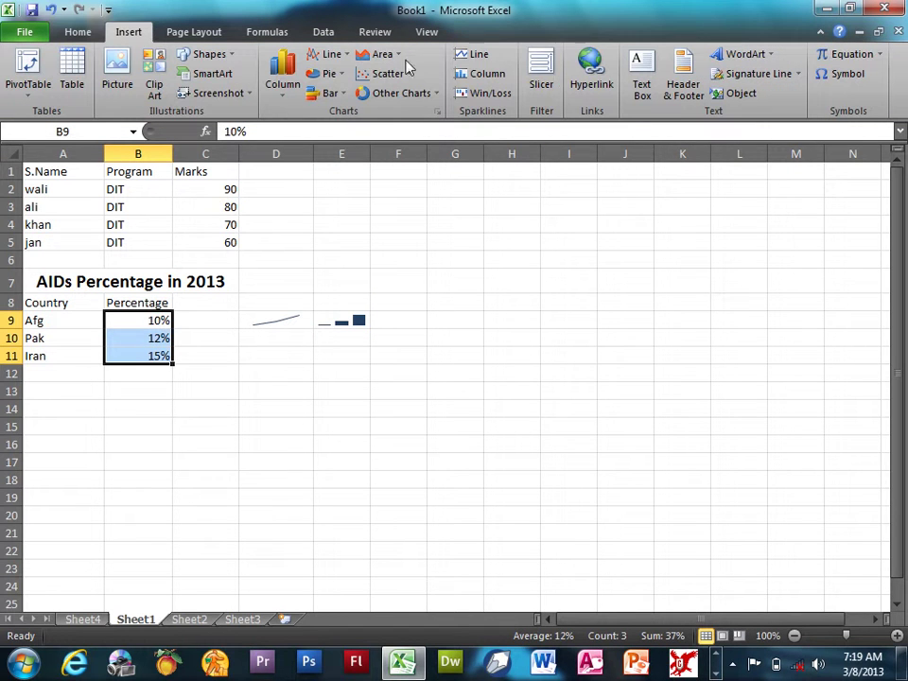
click(489, 98)
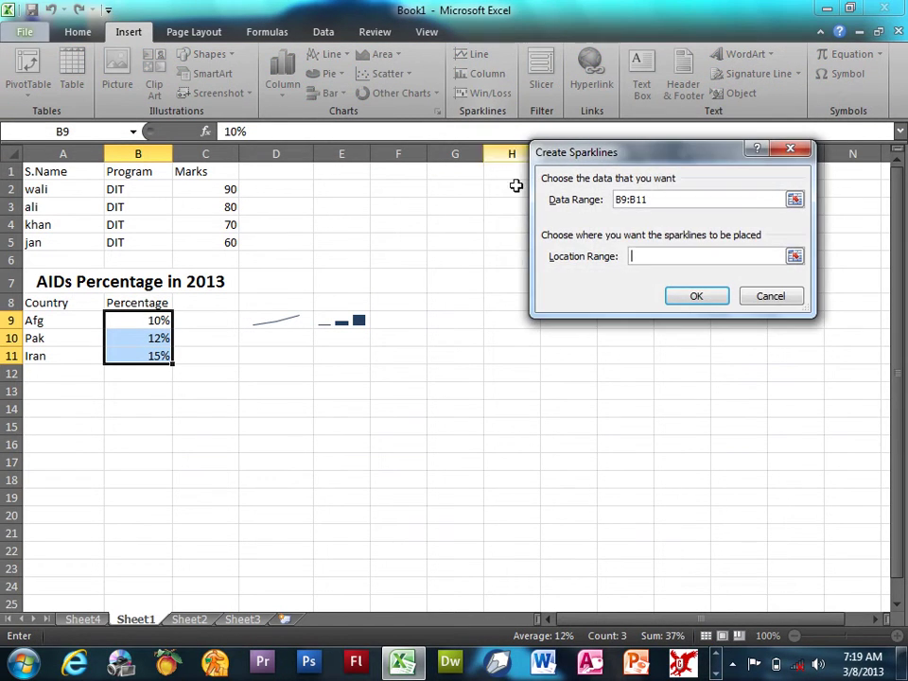
click(416, 317)
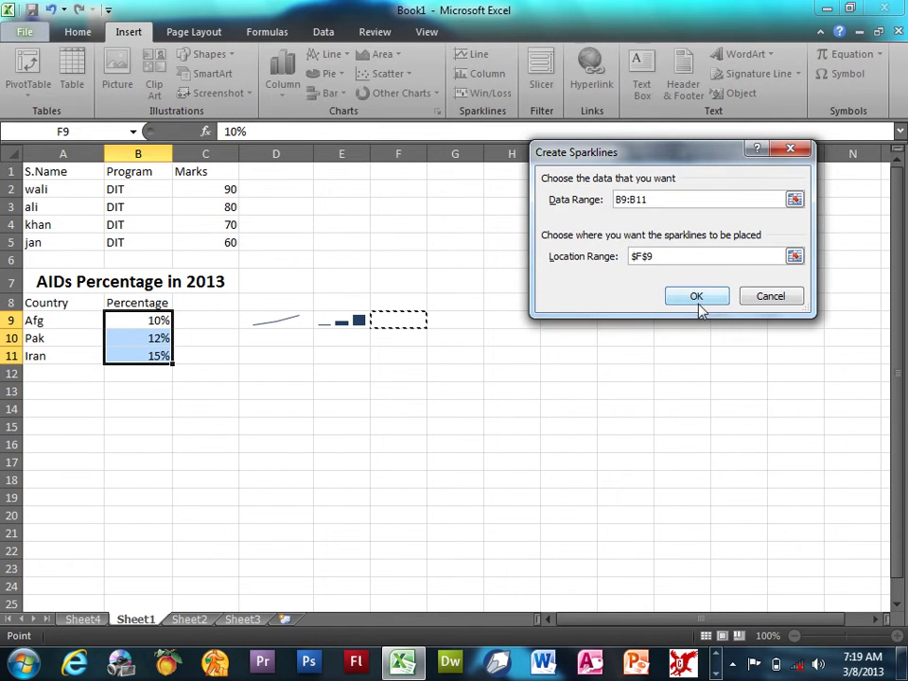
click(697, 297)
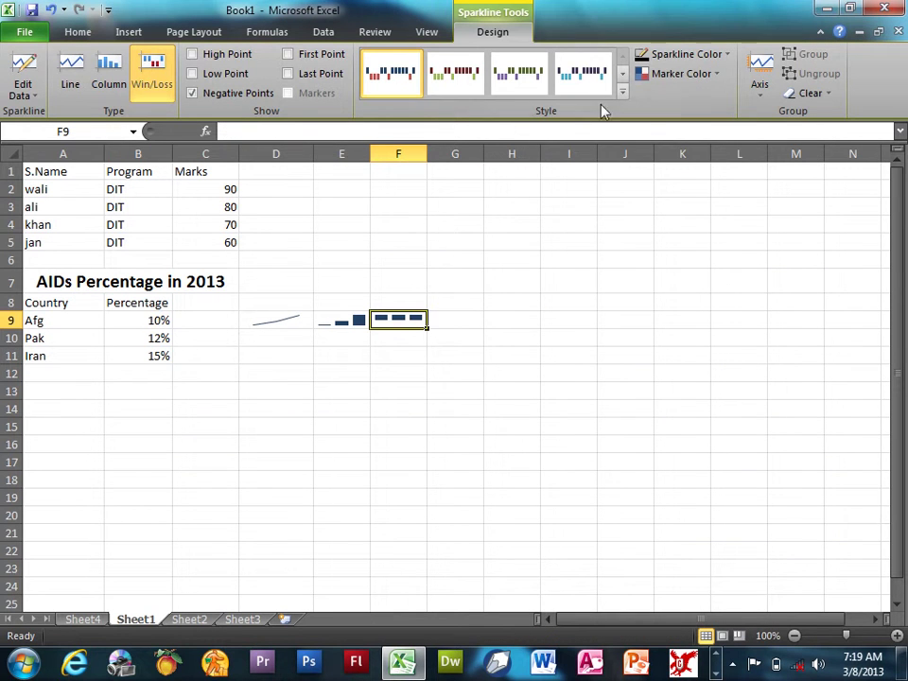
click(622, 92)
click(580, 320)
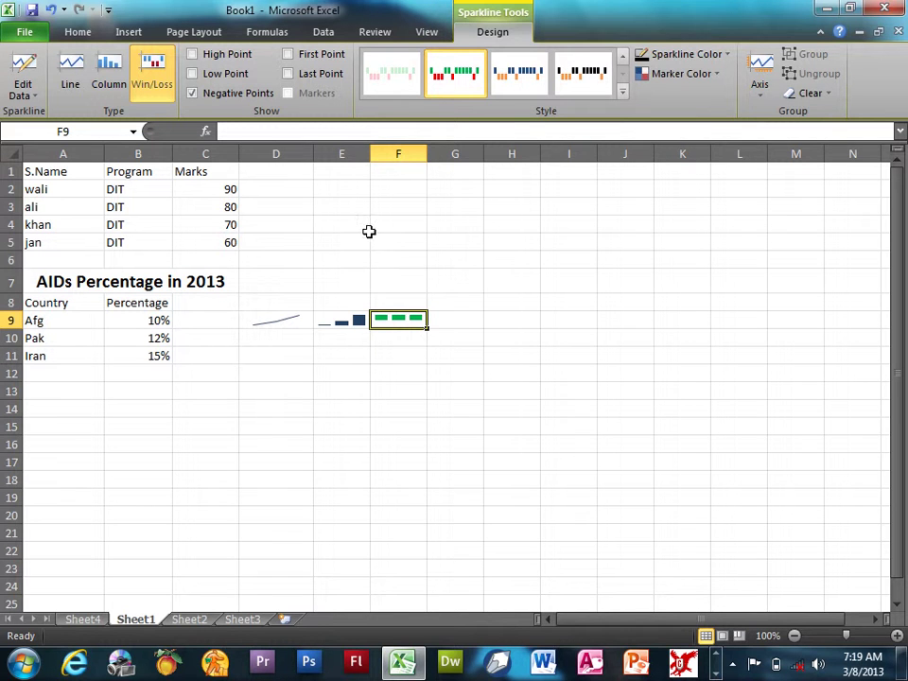
- Attempt a slicer, close the empty connections list, and select the marks data A1:C5
click(128, 31)
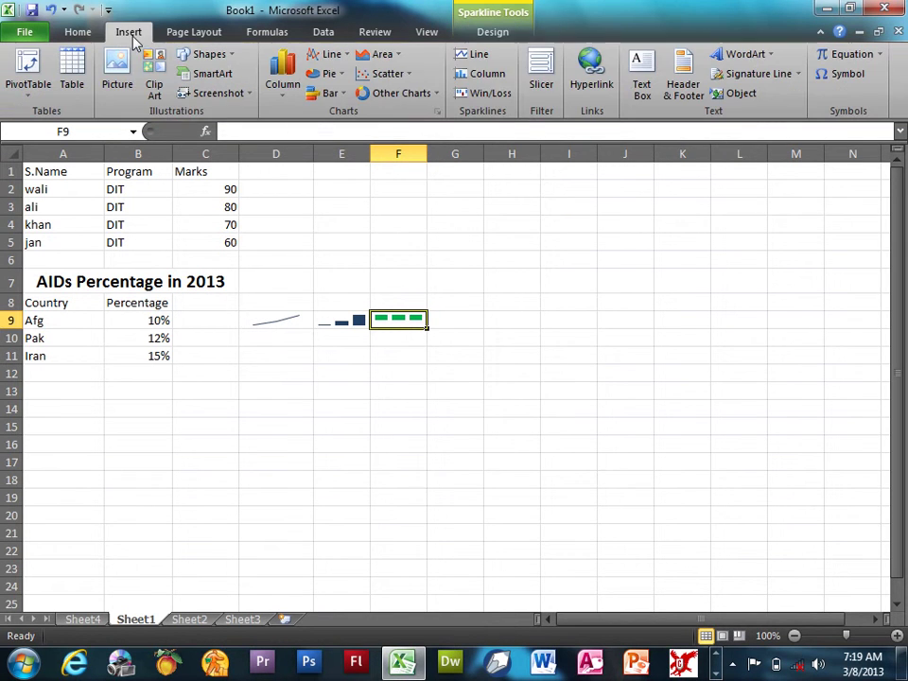
click(534, 80)
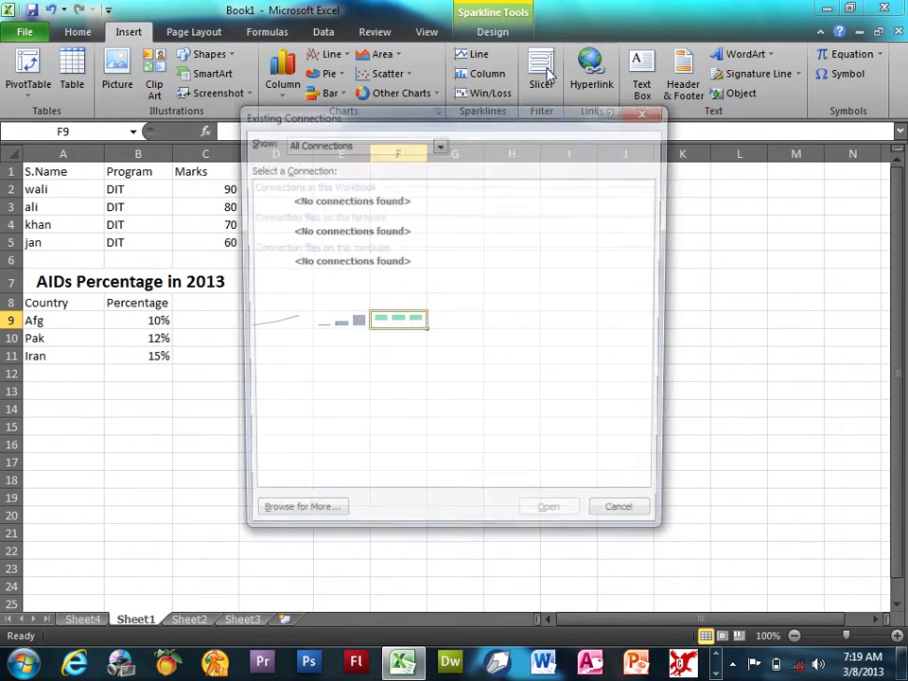
click(645, 113)
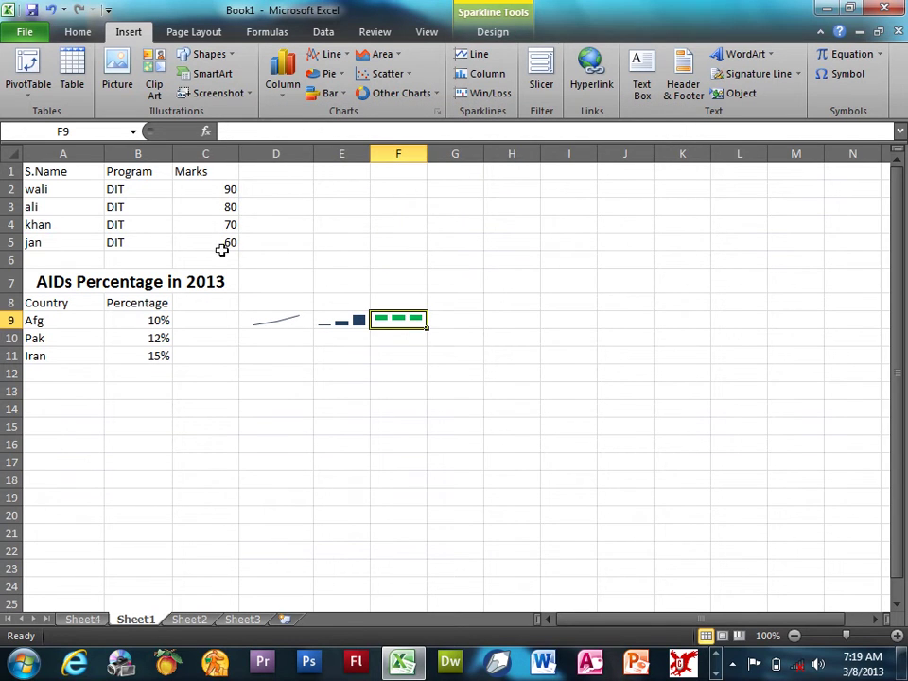
drag(213, 242, 62, 170)
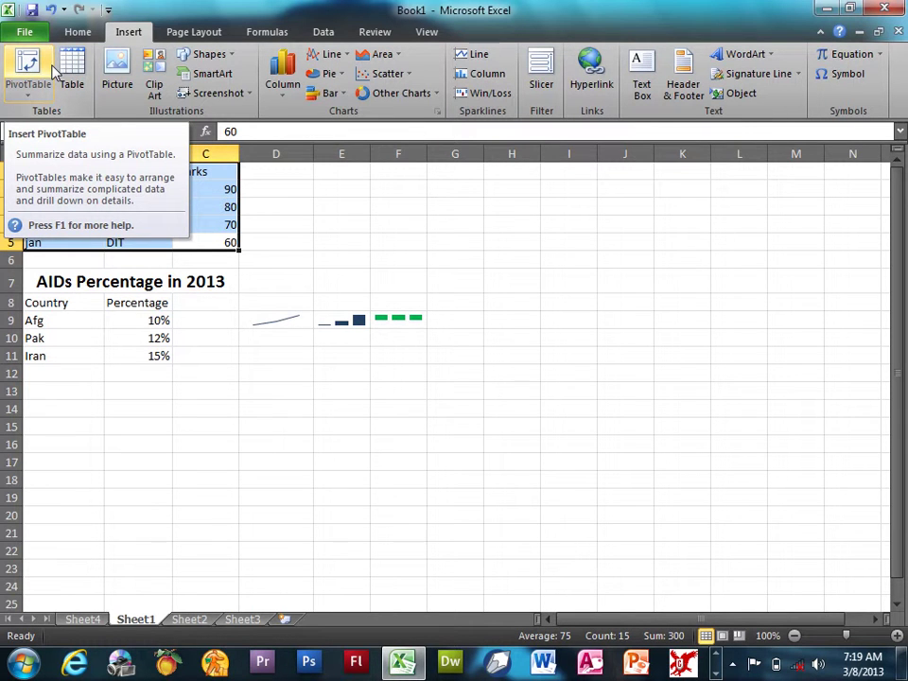
- Convert A1:C5 to a table with headers, try a slicer and cancel, then undo the table
click(73, 65)
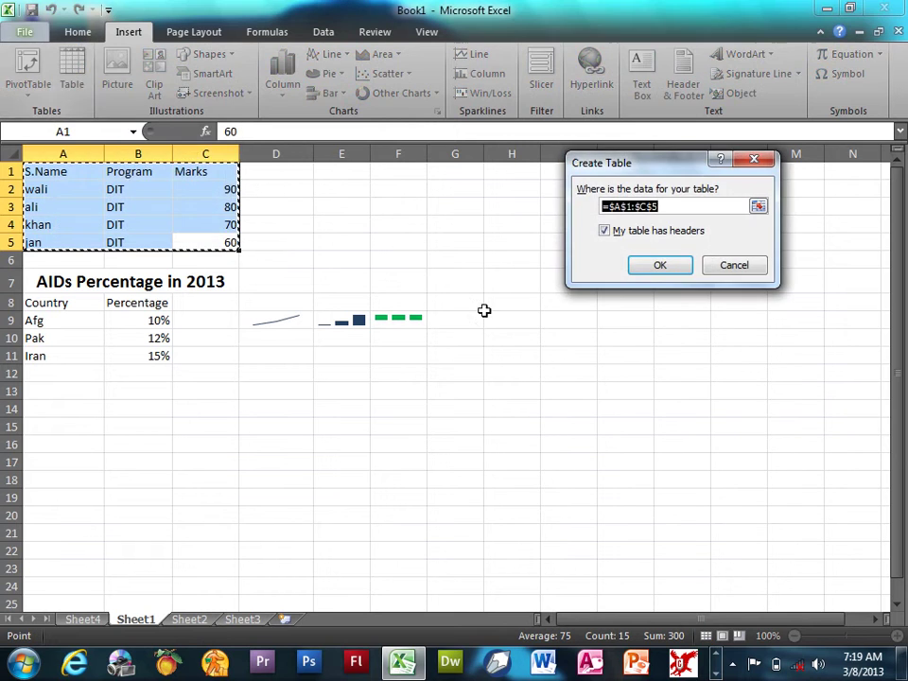
click(648, 267)
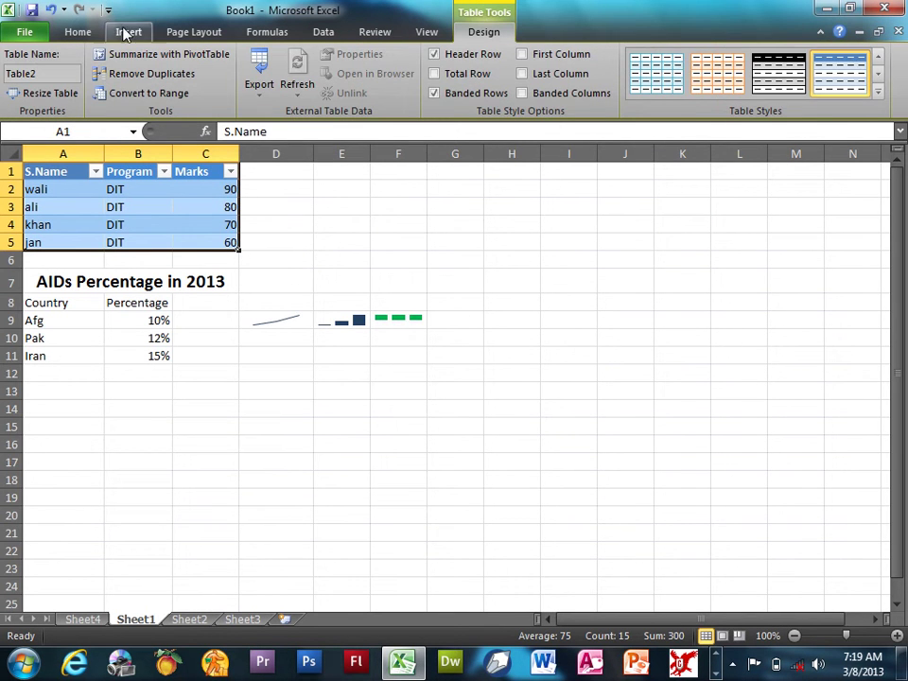
click(129, 31)
click(541, 74)
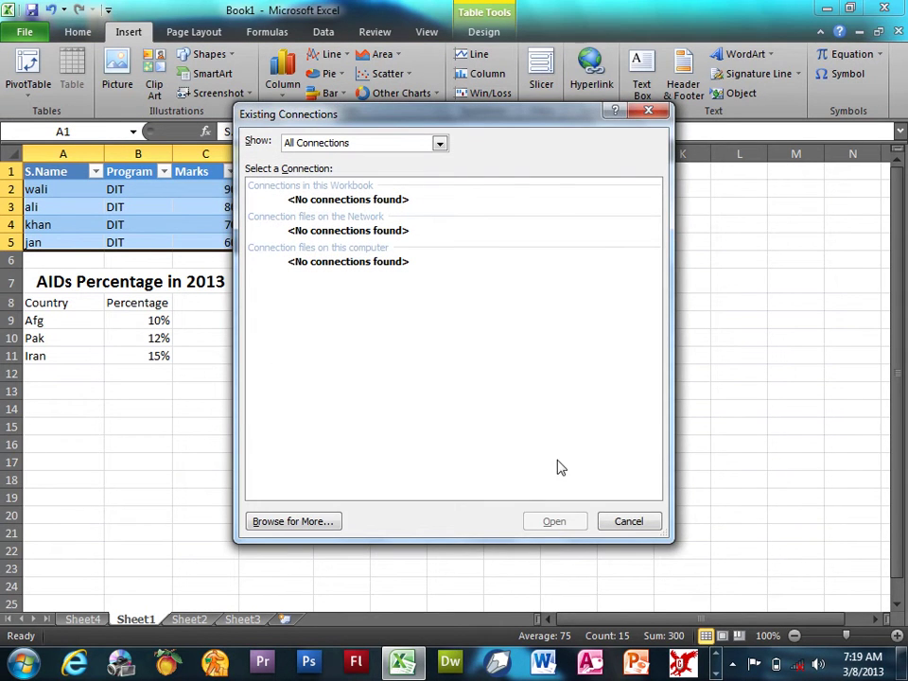
click(627, 526)
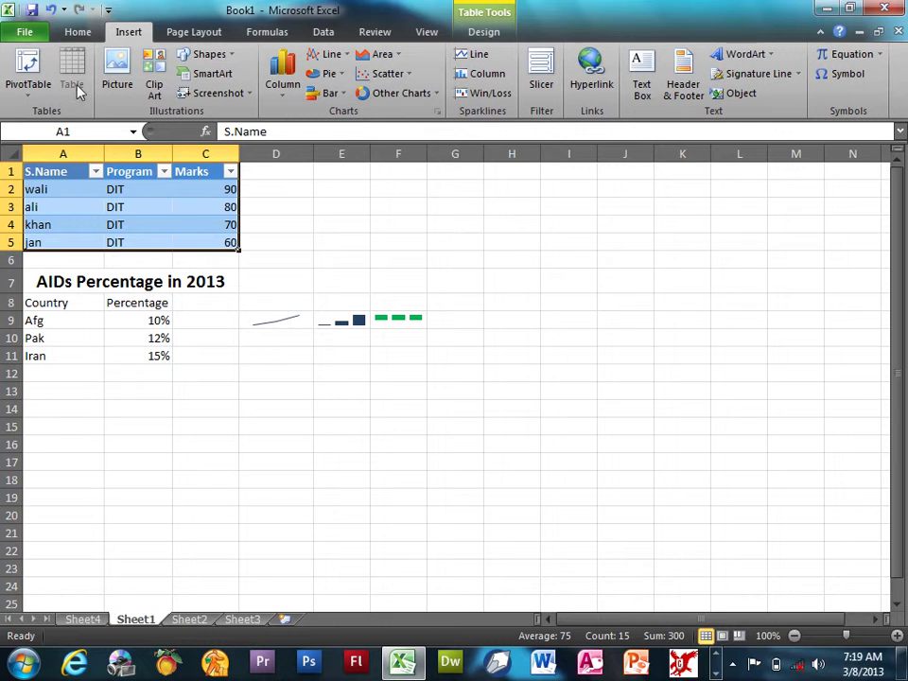
click(47, 14)
- Create a PivotTable on a new sheet with S.Name, Program and Sum of Marks fields
click(28, 95)
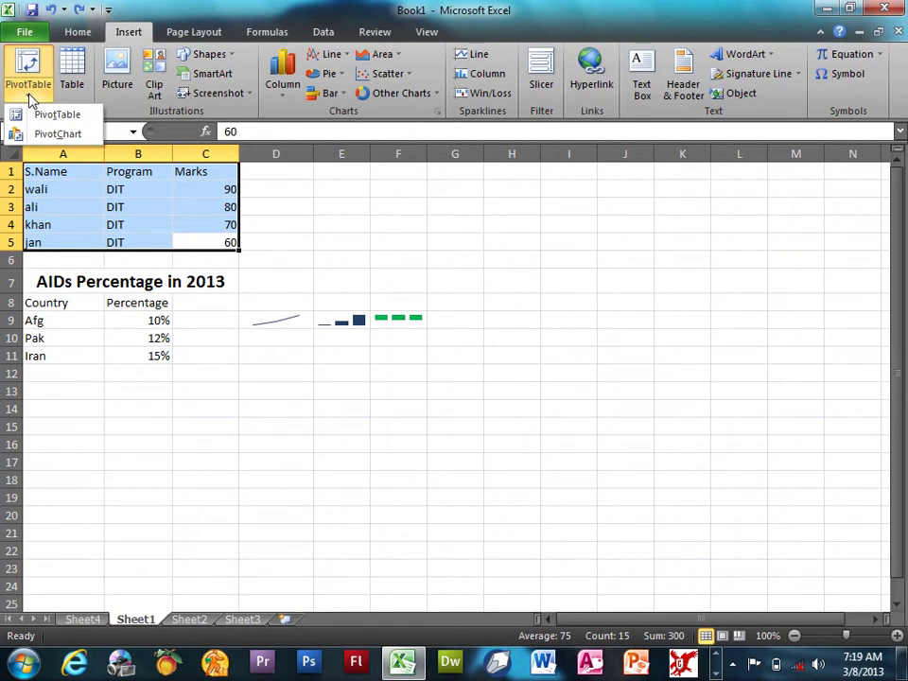
click(38, 114)
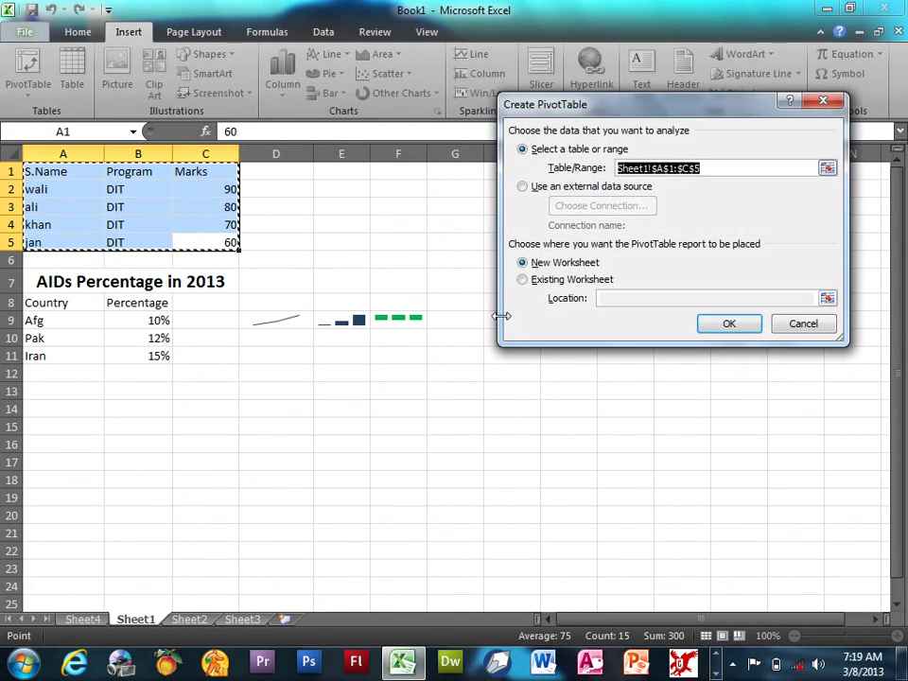
click(711, 324)
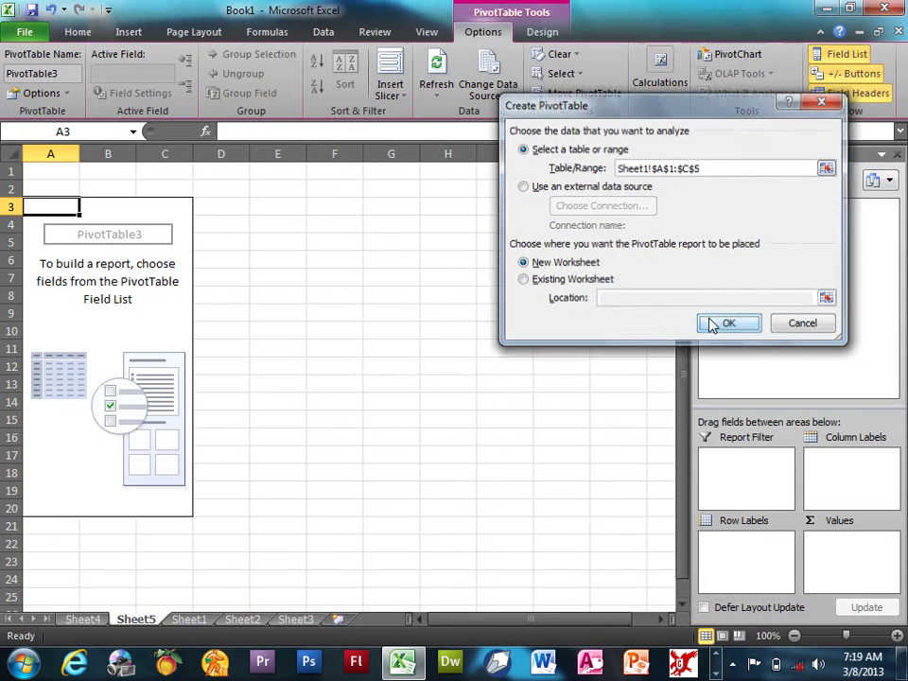
click(705, 206)
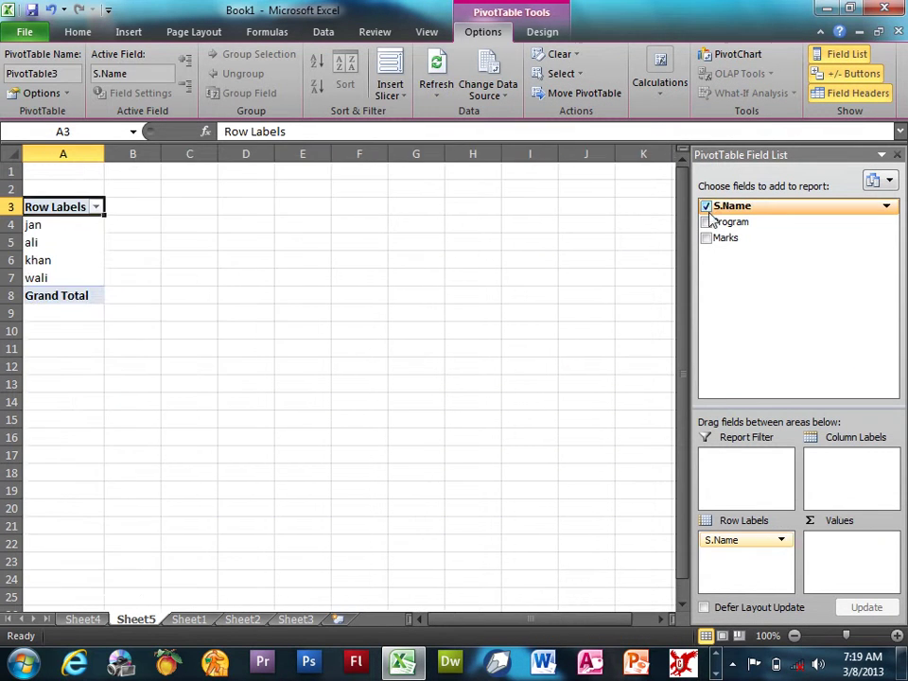
click(705, 221)
click(705, 237)
click(895, 154)
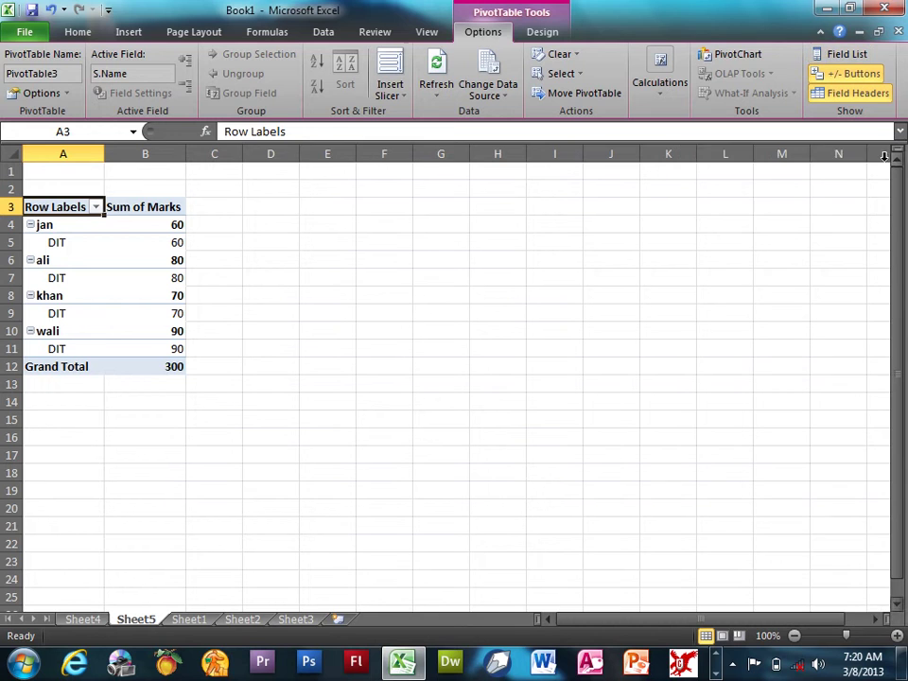
click(127, 32)
click(531, 67)
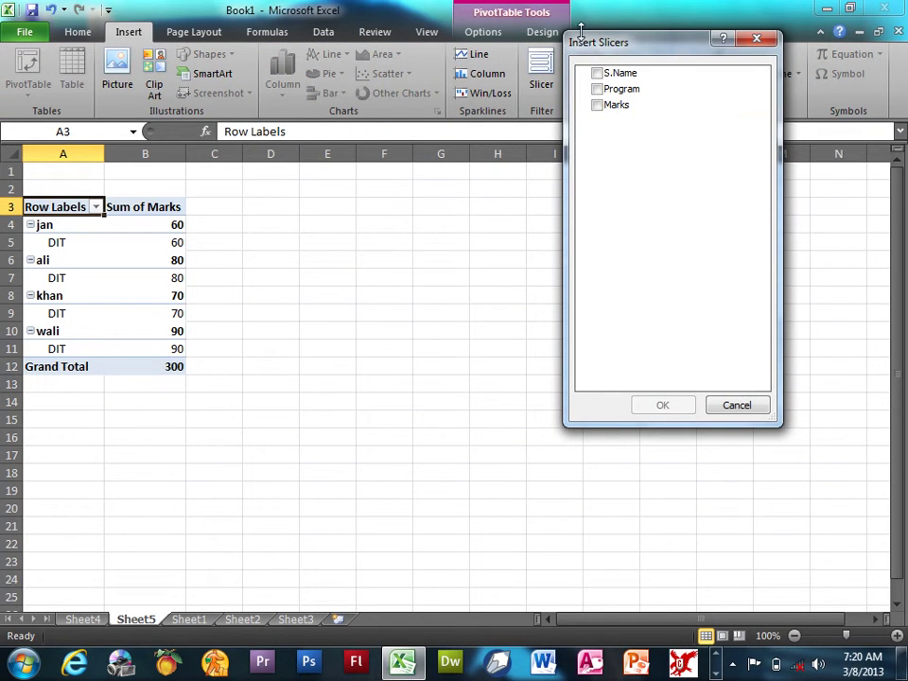
- Add S.Name, Program and Marks slicers, briefly filter to one student, then clear the filter
drag(580, 33, 625, 62)
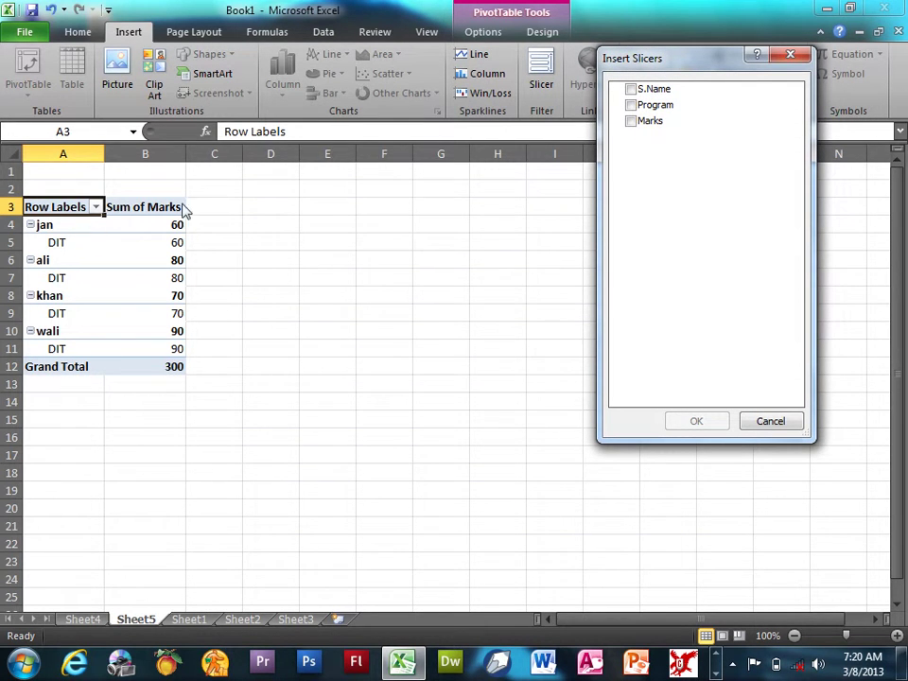
click(633, 91)
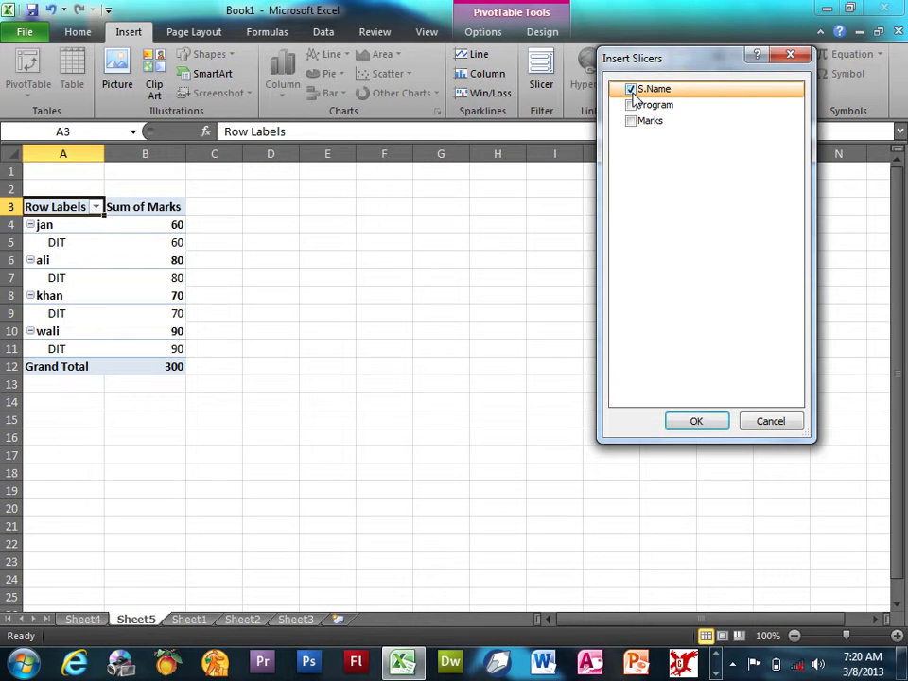
click(631, 105)
click(630, 121)
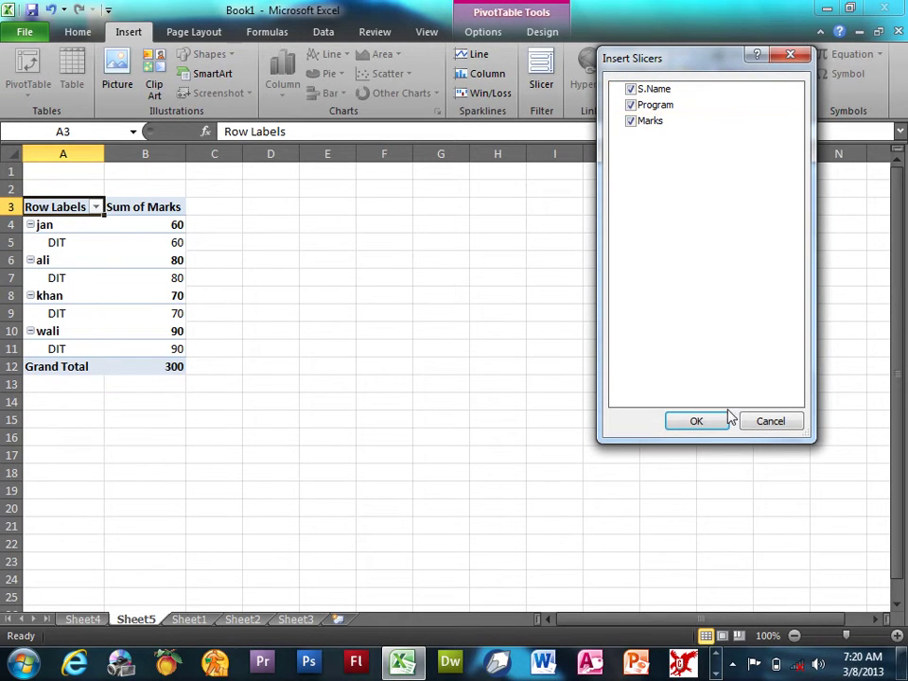
click(718, 421)
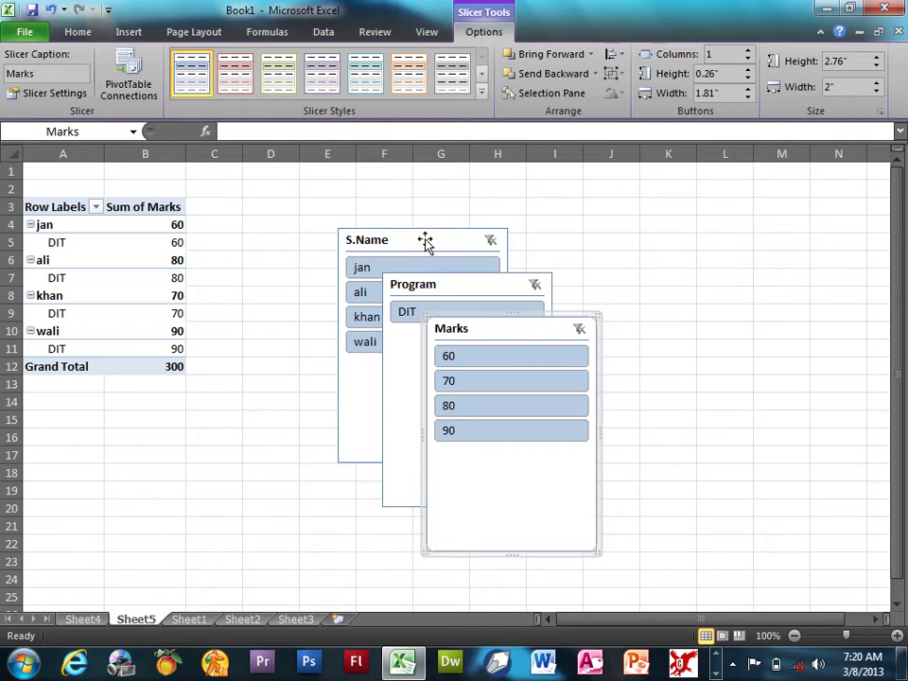
drag(464, 333, 495, 336)
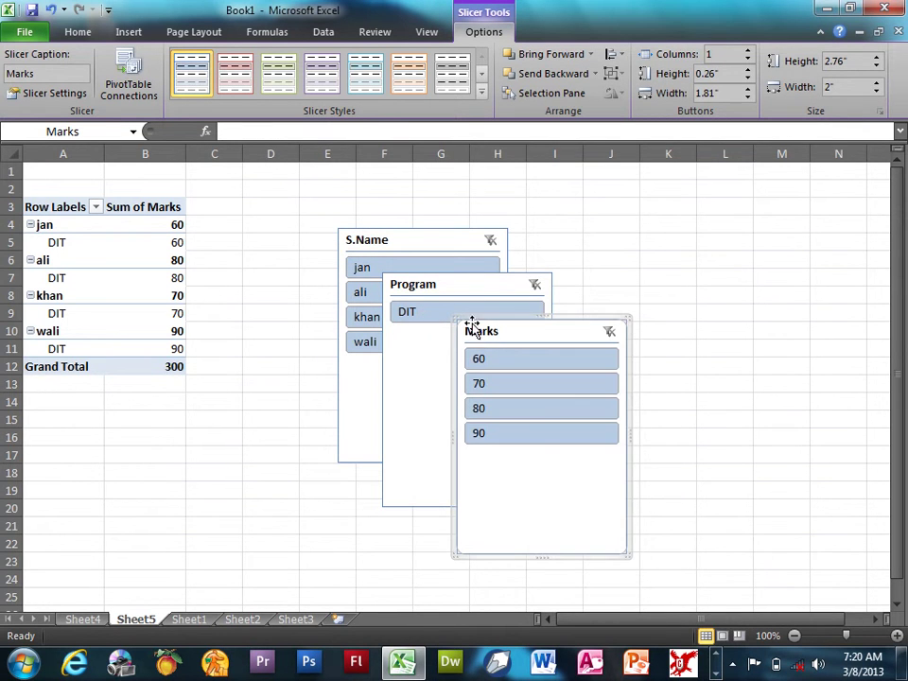
click(365, 270)
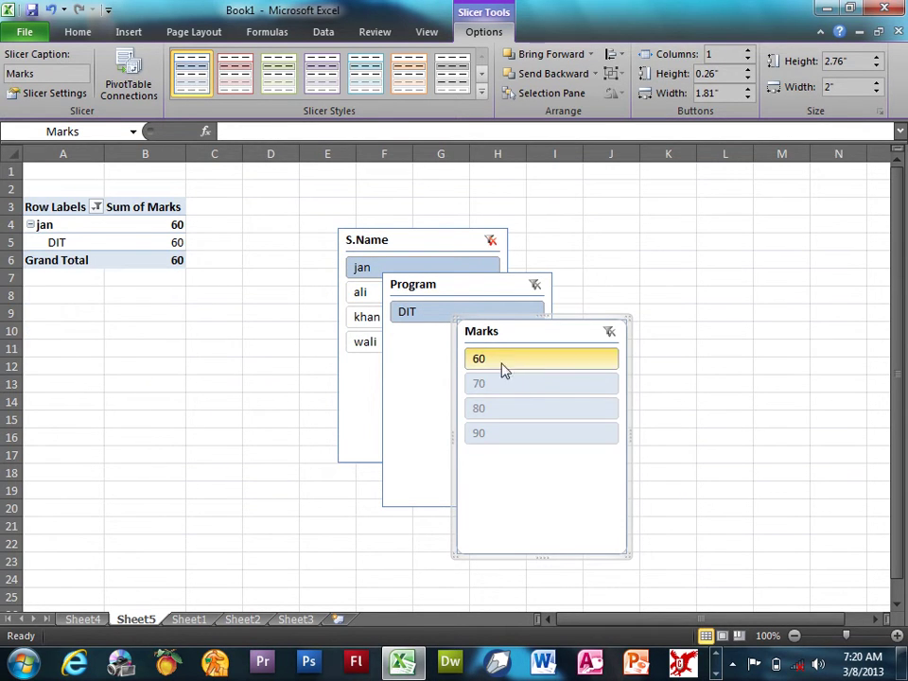
click(488, 242)
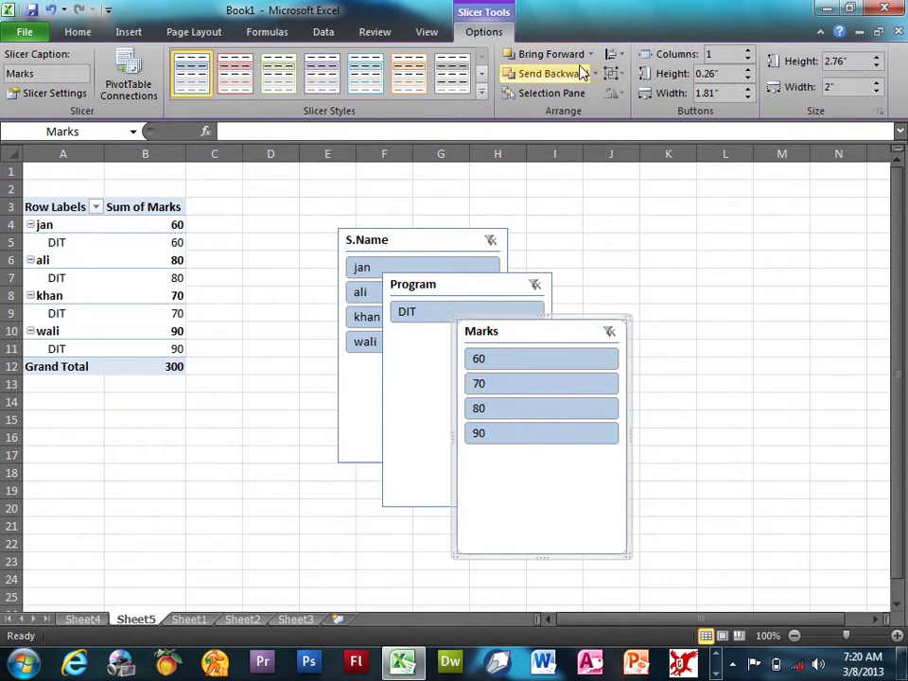
- Try inserting further slicers for the pivot, then cancel without adding any
click(132, 34)
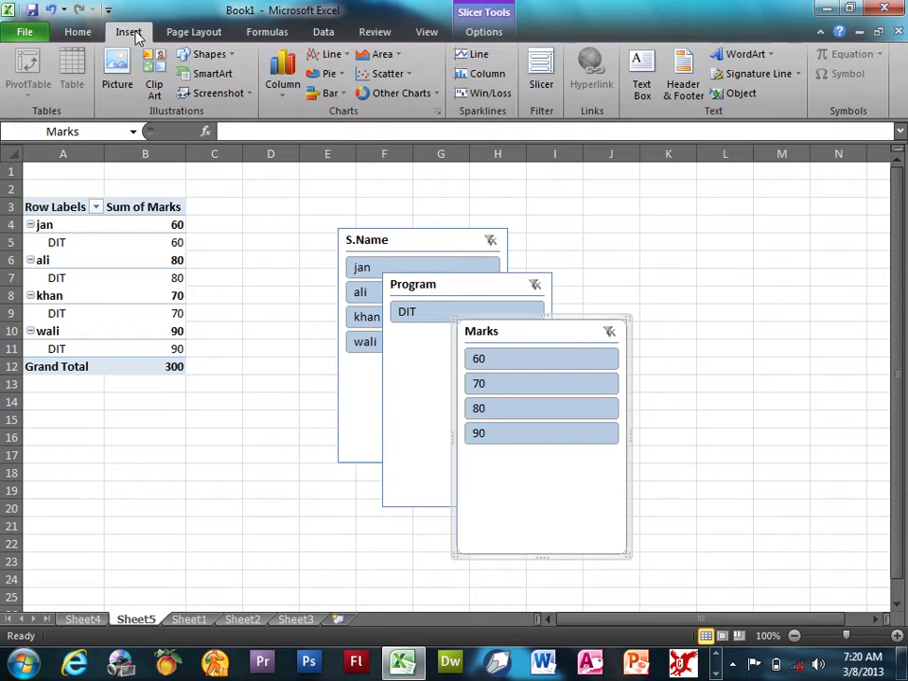
click(535, 74)
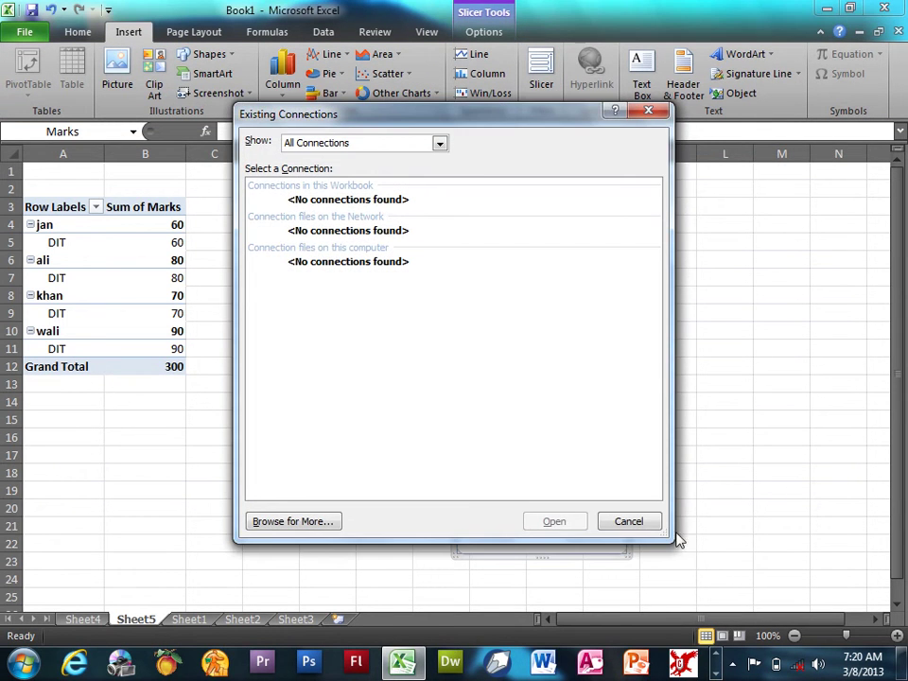
click(628, 520)
click(128, 310)
click(537, 81)
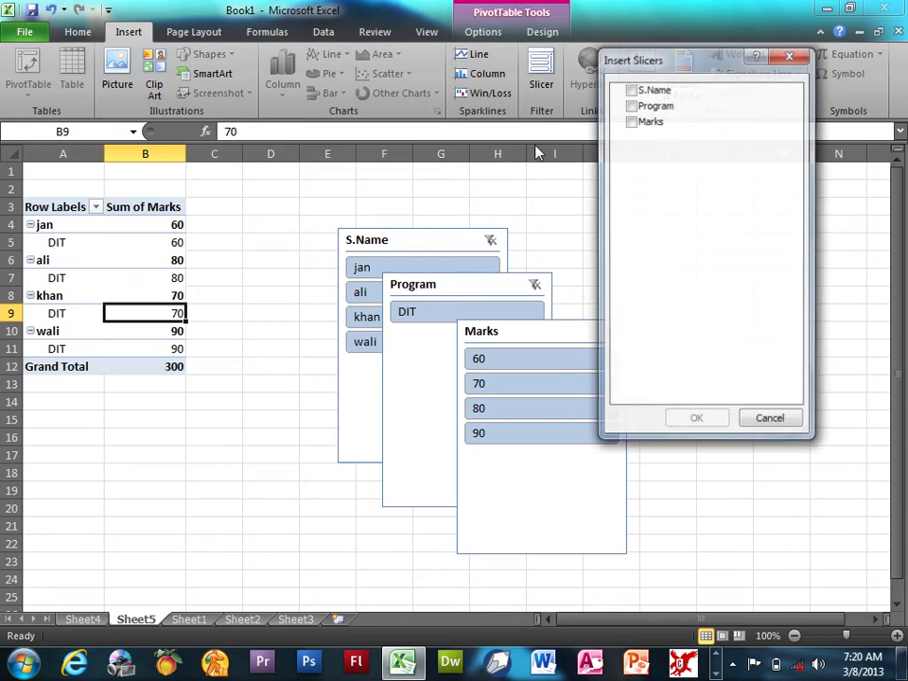
click(796, 431)
click(634, 397)
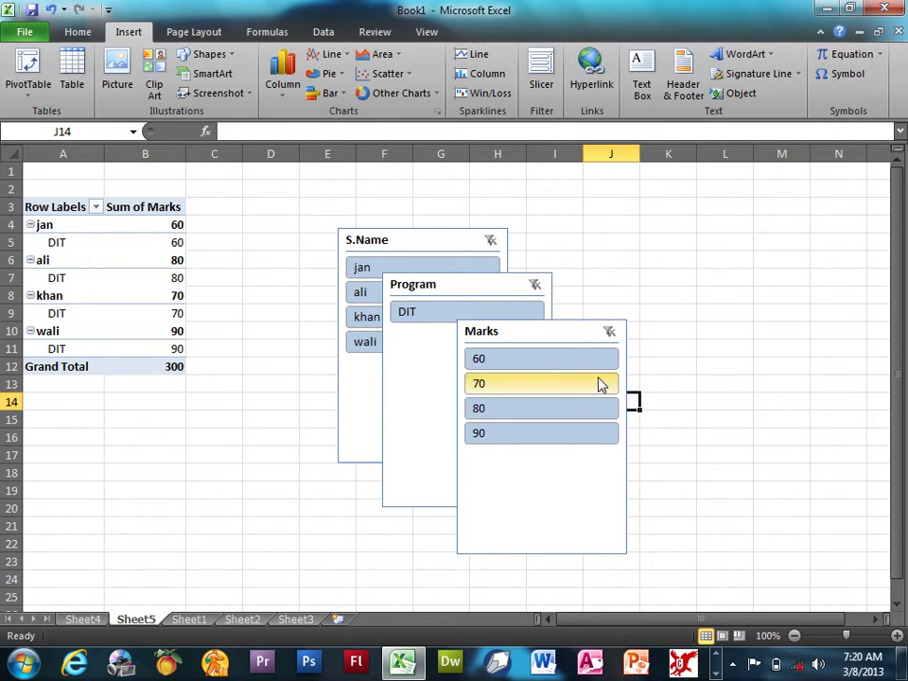
- Filter the pivot to marks of 70, then delete all three slicers
click(597, 381)
key(Delete)
click(507, 284)
key(Delete)
click(429, 234)
key(Delete)
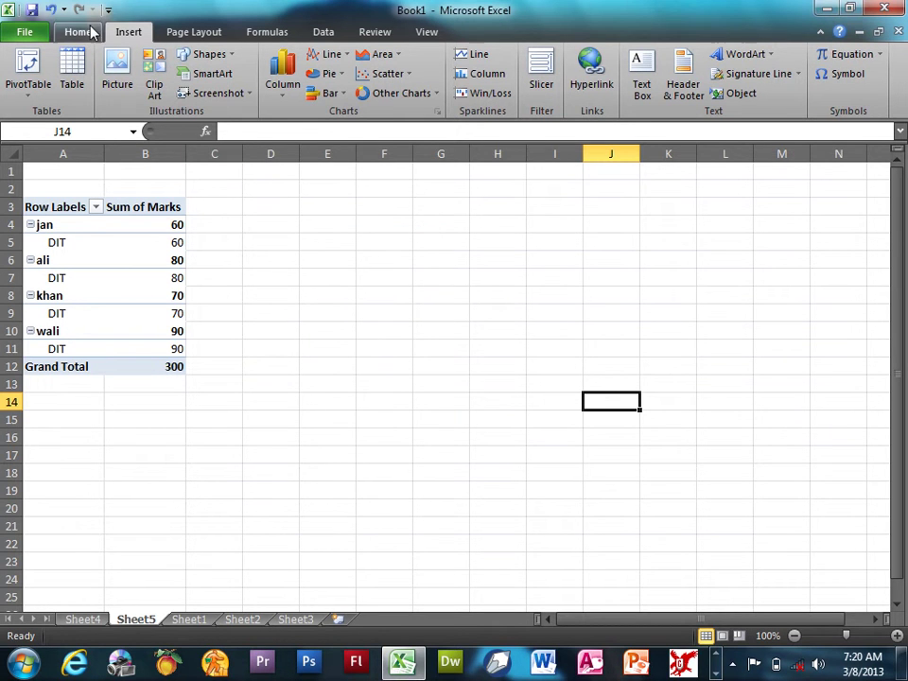
- Hyperlink cell A9 'Afg' to the Arabic-named Word document in Documents and follow it
click(78, 620)
click(200, 620)
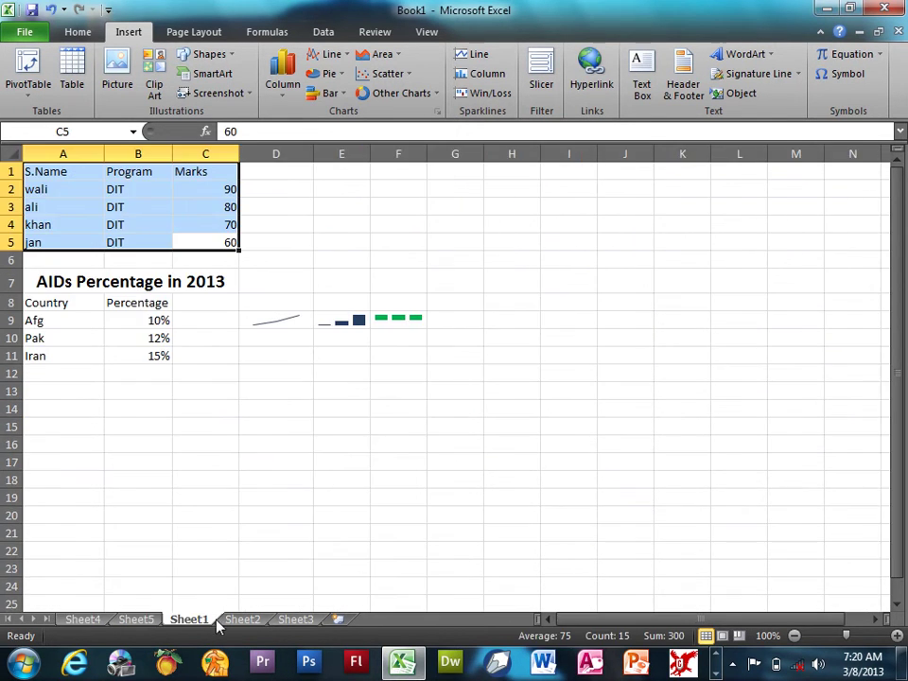
click(61, 302)
click(50, 321)
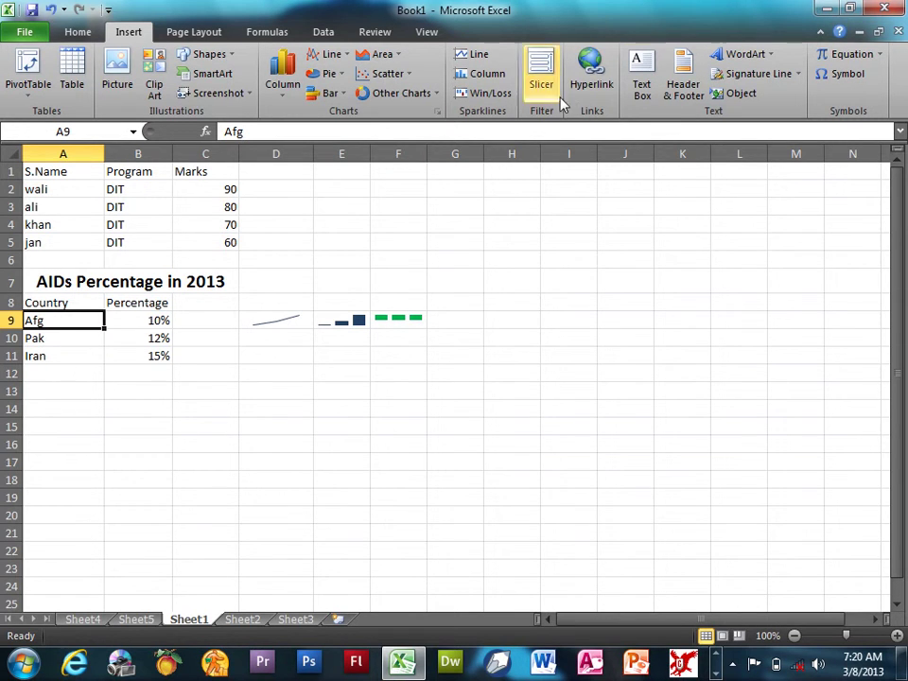
click(592, 76)
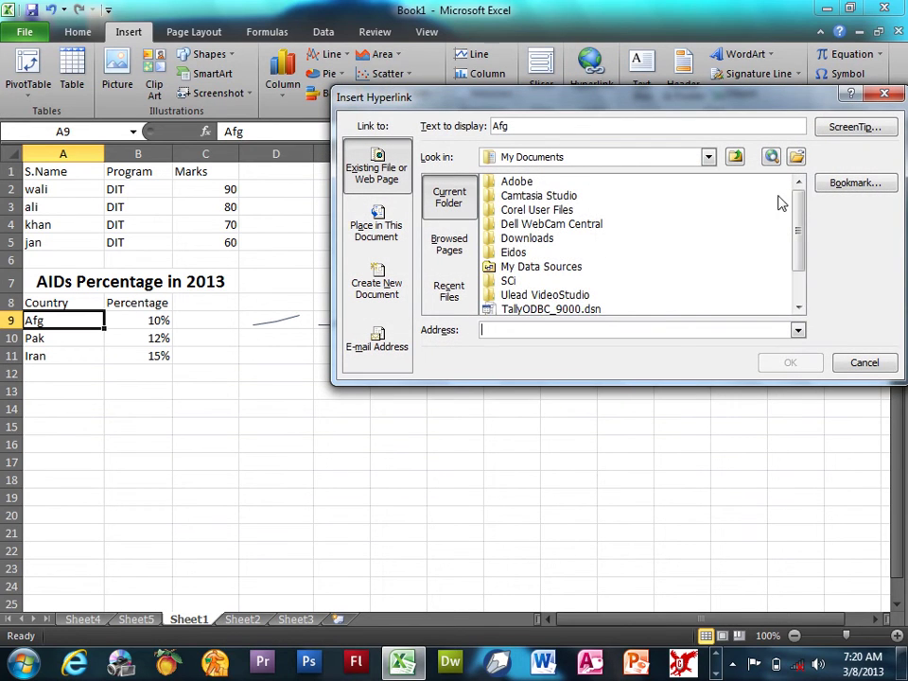
scroll(776, 200, down, 2)
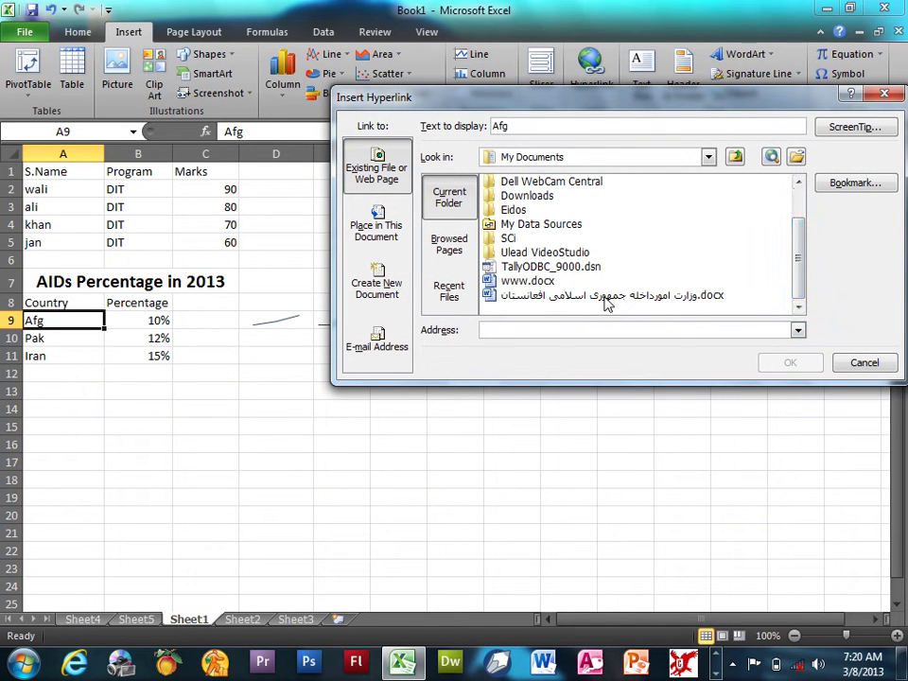
double_click(606, 296)
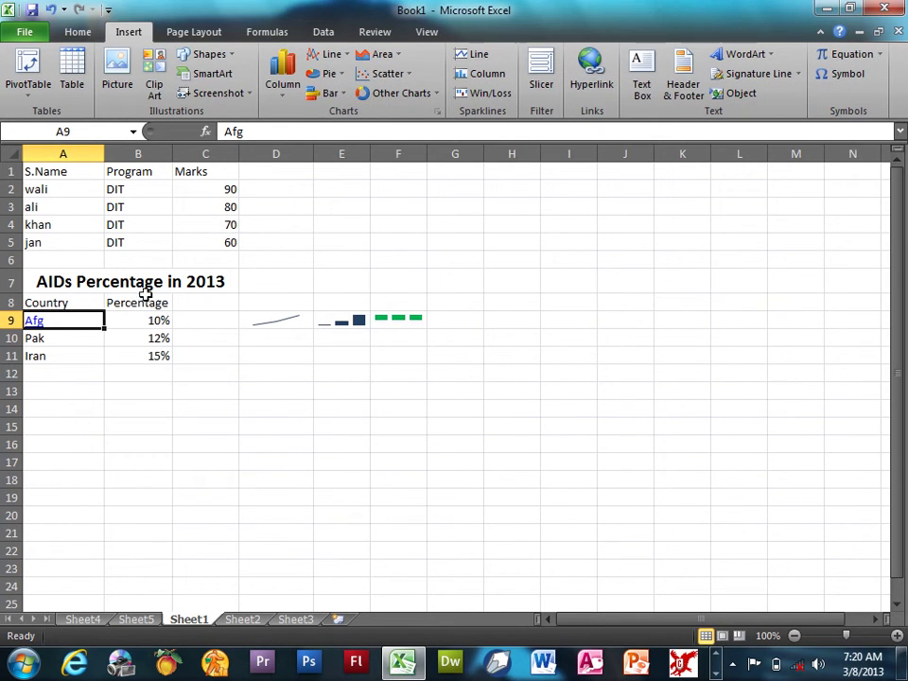
click(34, 324)
- Get past the security and activation prompts, scroll through the Word document, and return to Excel
click(507, 399)
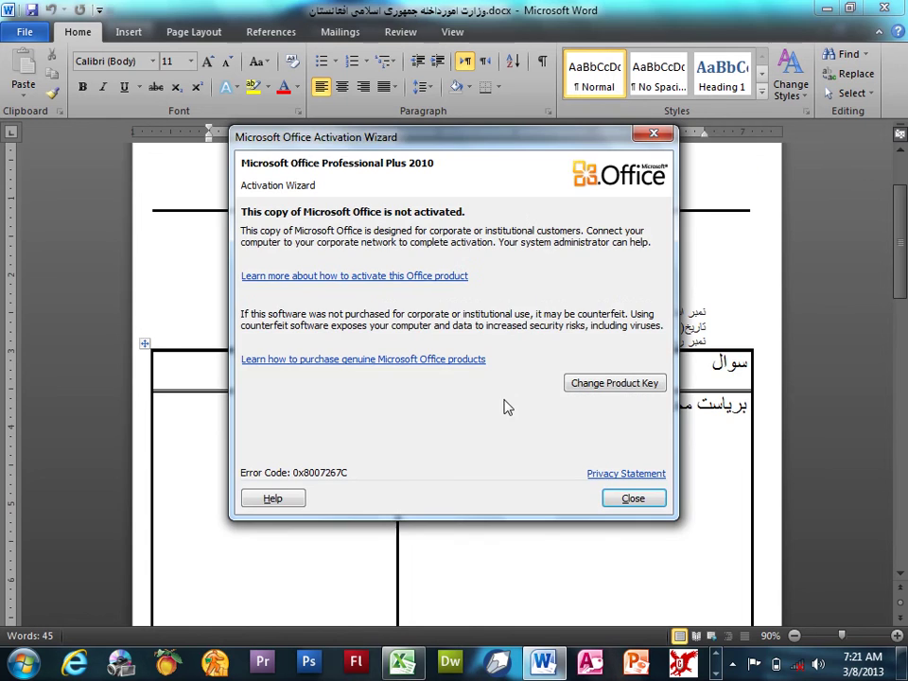
click(612, 493)
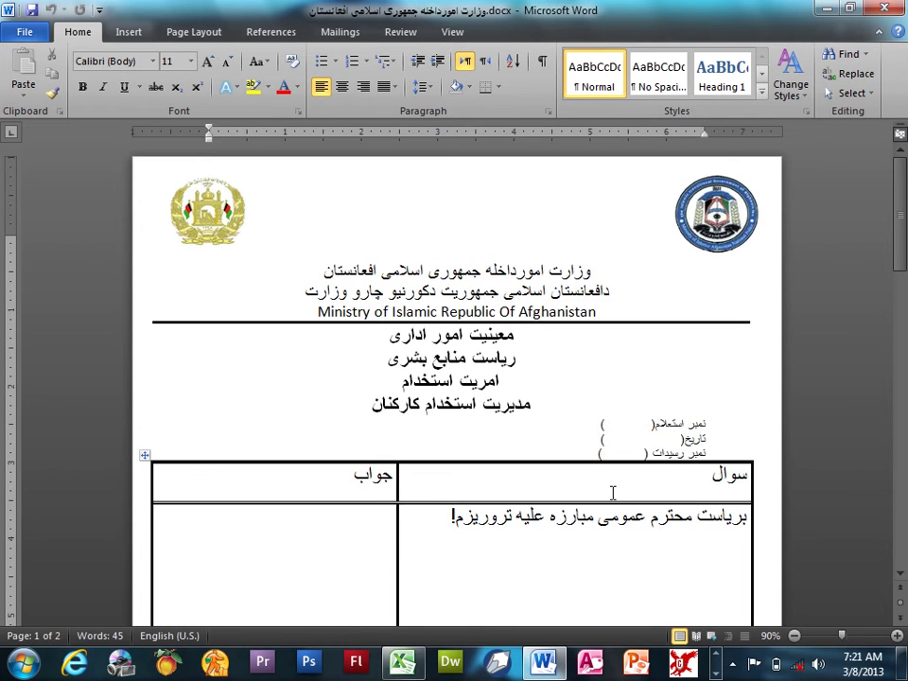
scroll(612, 492, down, 4)
scroll(612, 493, down, 5)
scroll(612, 493, down, 2)
scroll(611, 492, up, 5)
click(611, 493)
scroll(612, 490, up, 5)
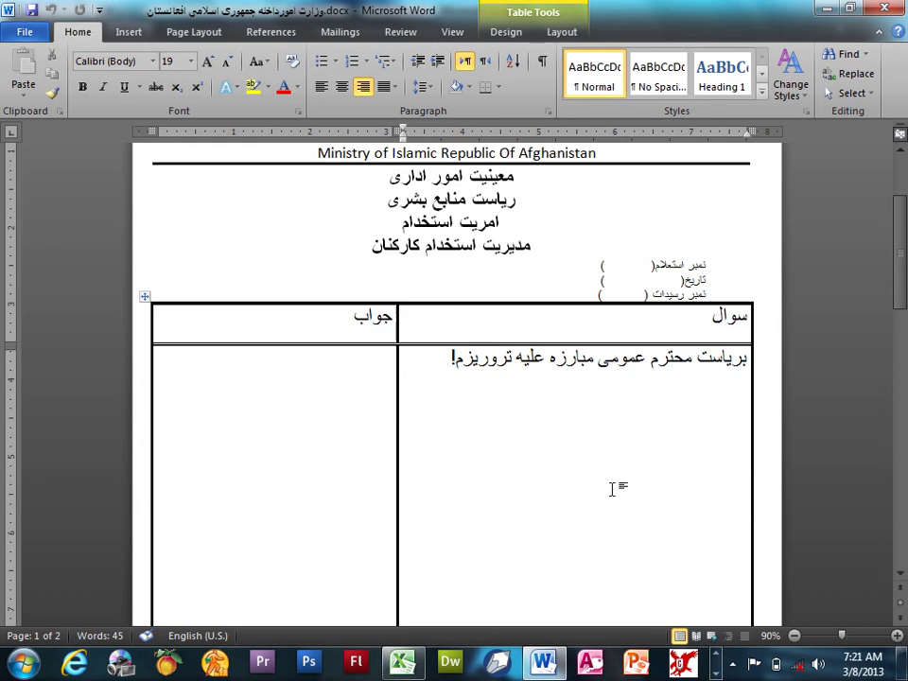
scroll(612, 488, up, 3)
key(alt+Tab)
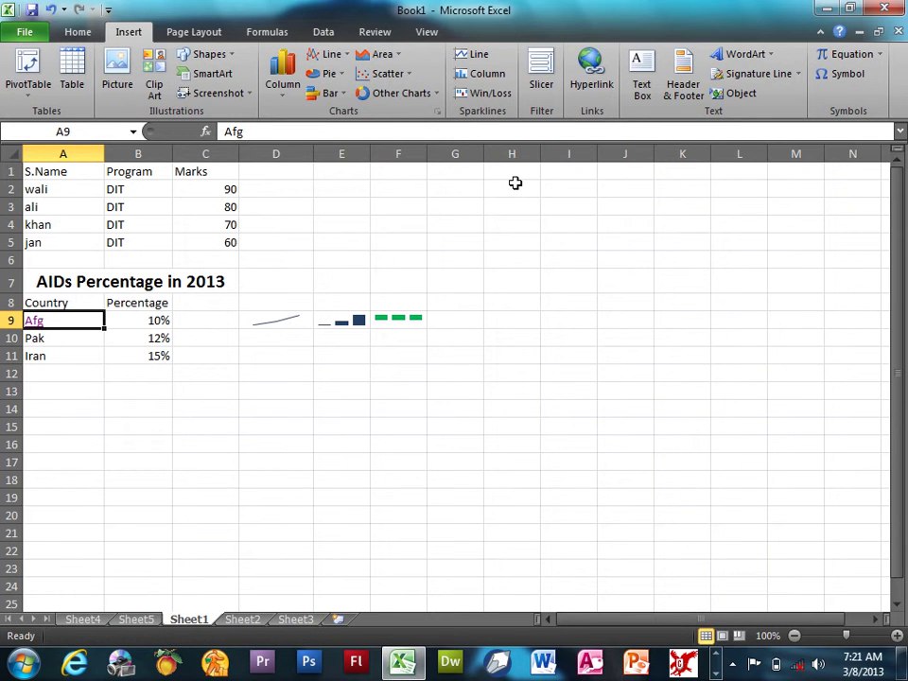
click(516, 182)
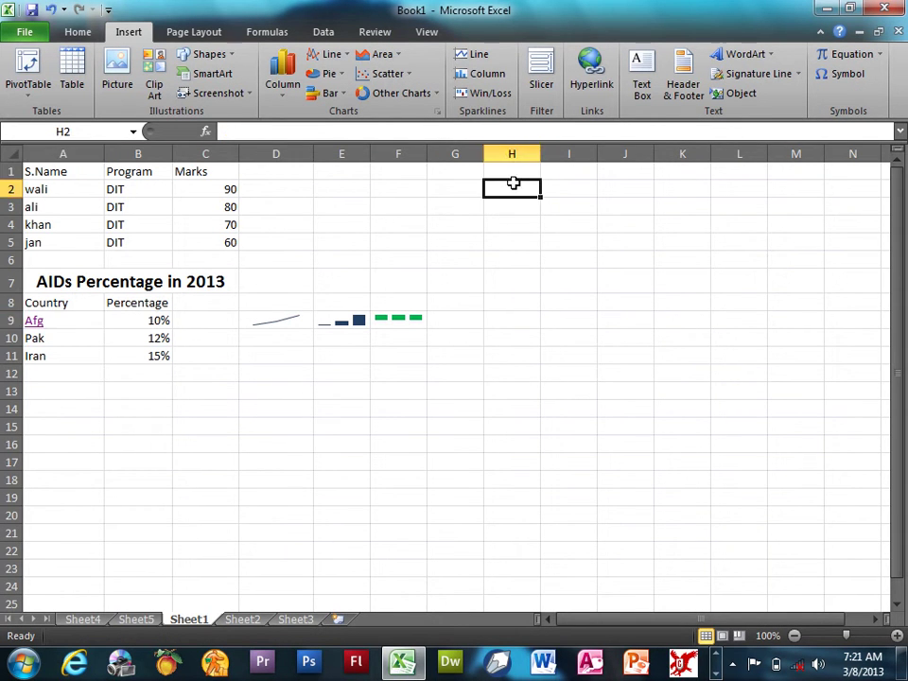
click(37, 336)
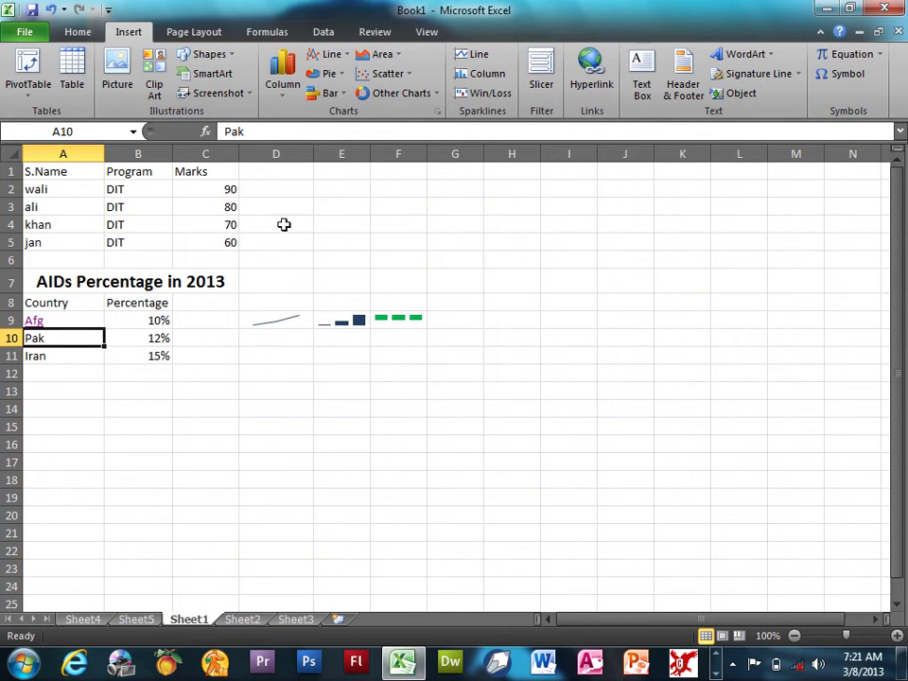
click(589, 75)
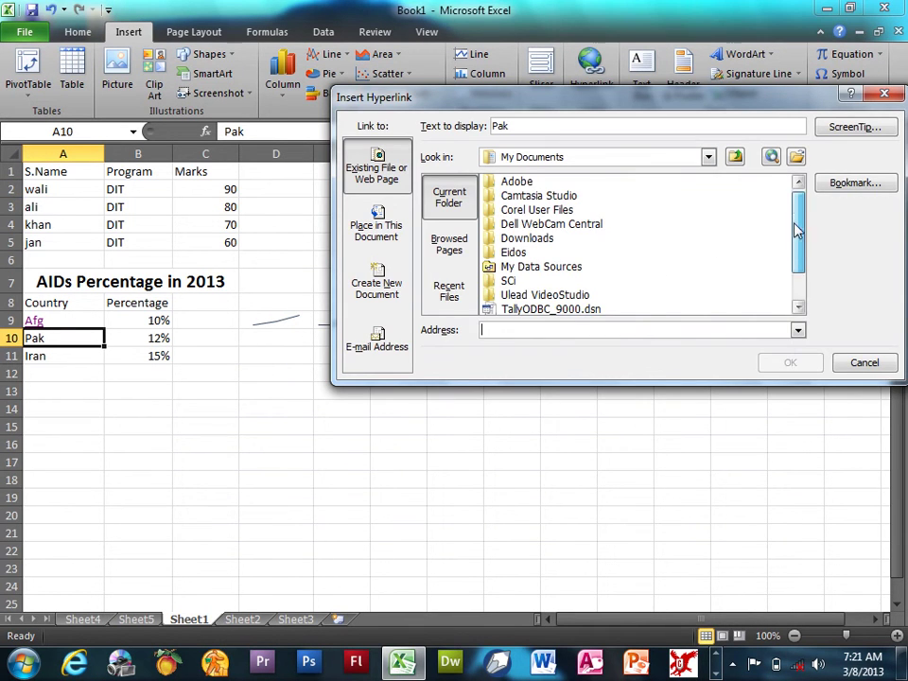
scroll(794, 230, down, 1)
double_click(567, 277)
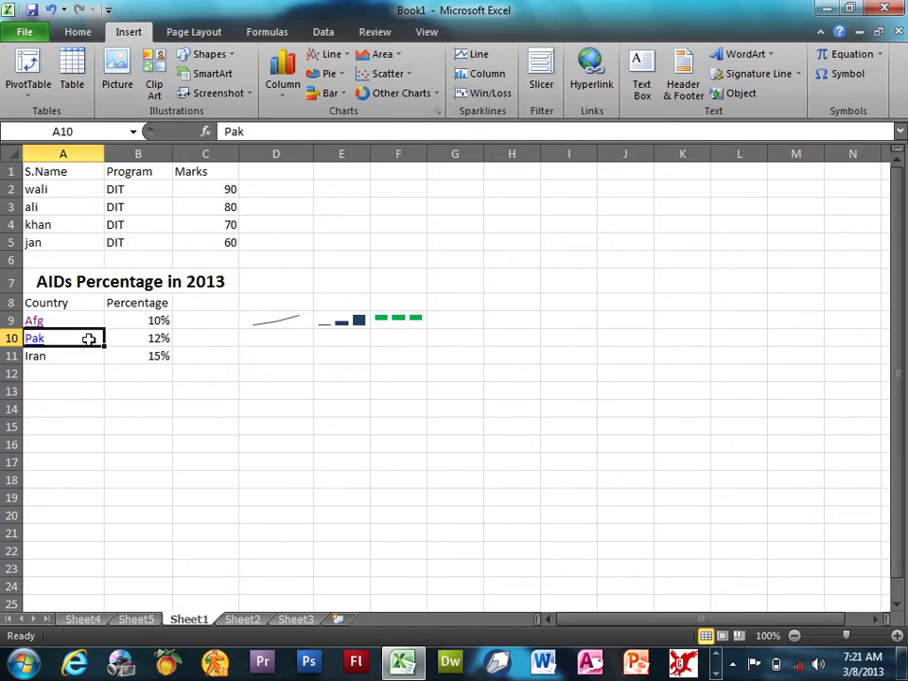
click(37, 339)
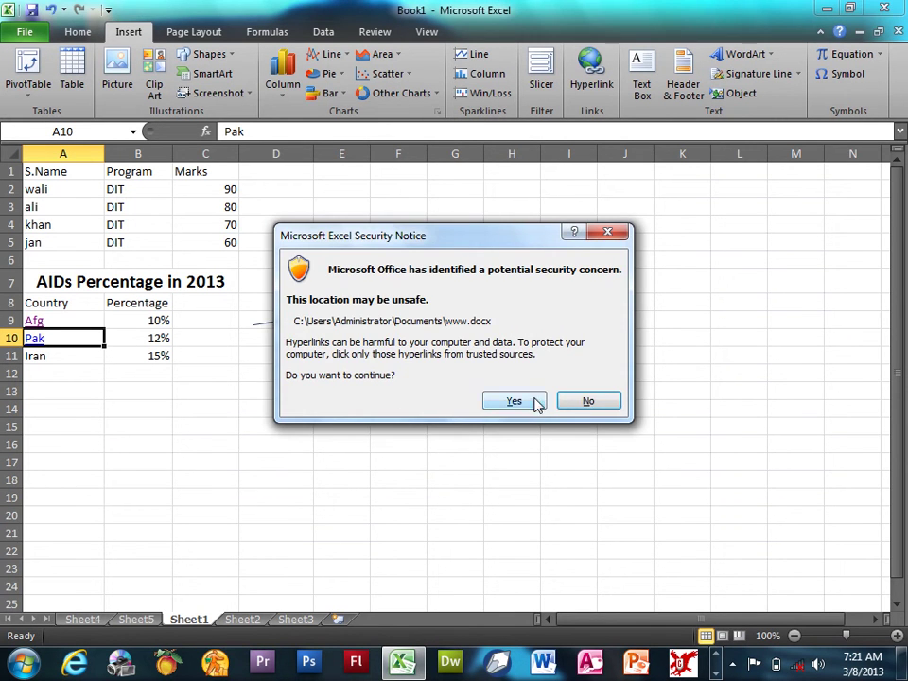
click(513, 401)
key(alt+Tab)
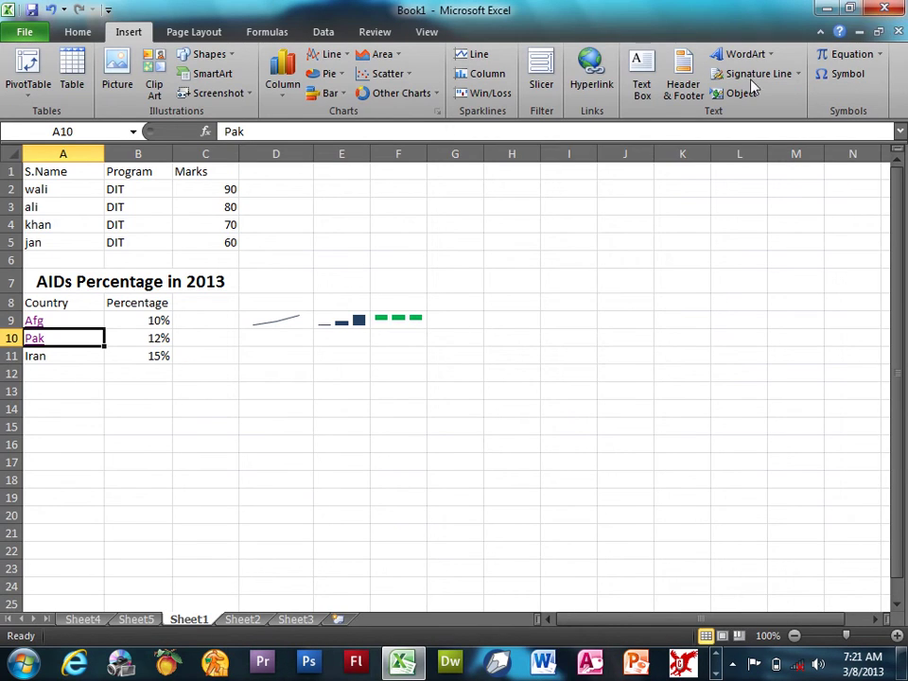
- Reopen the Pak cell's Edit Hyperlink dialog and cancel without changes
click(189, 391)
click(82, 338)
click(590, 87)
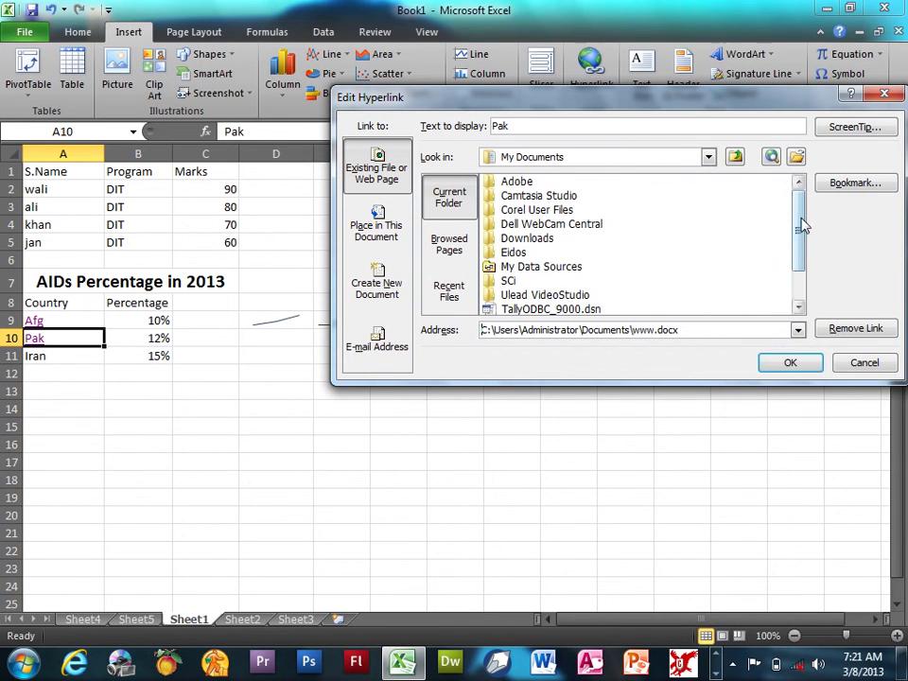
drag(799, 223, 800, 277)
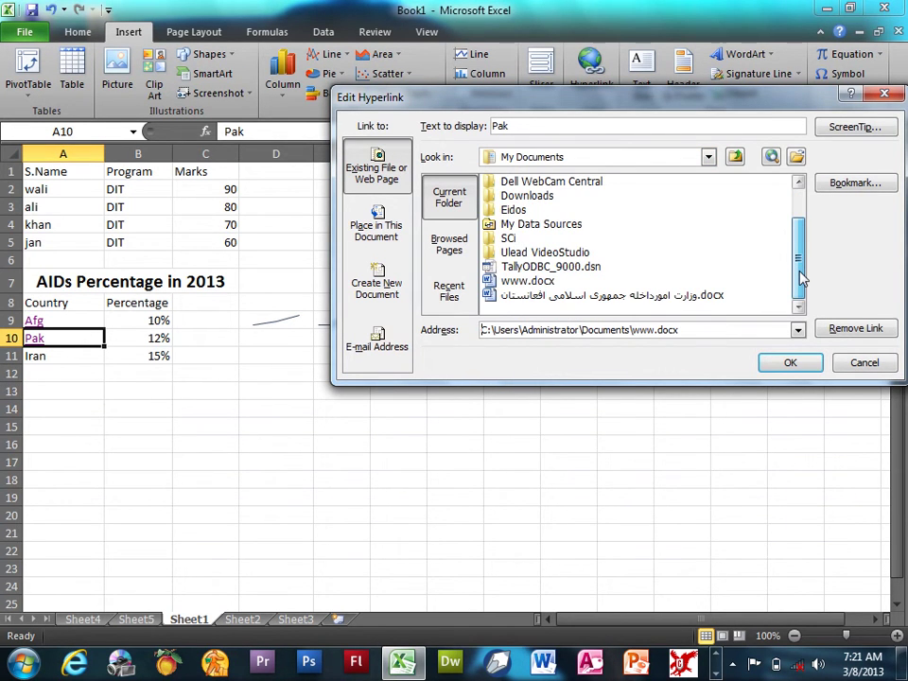
click(863, 362)
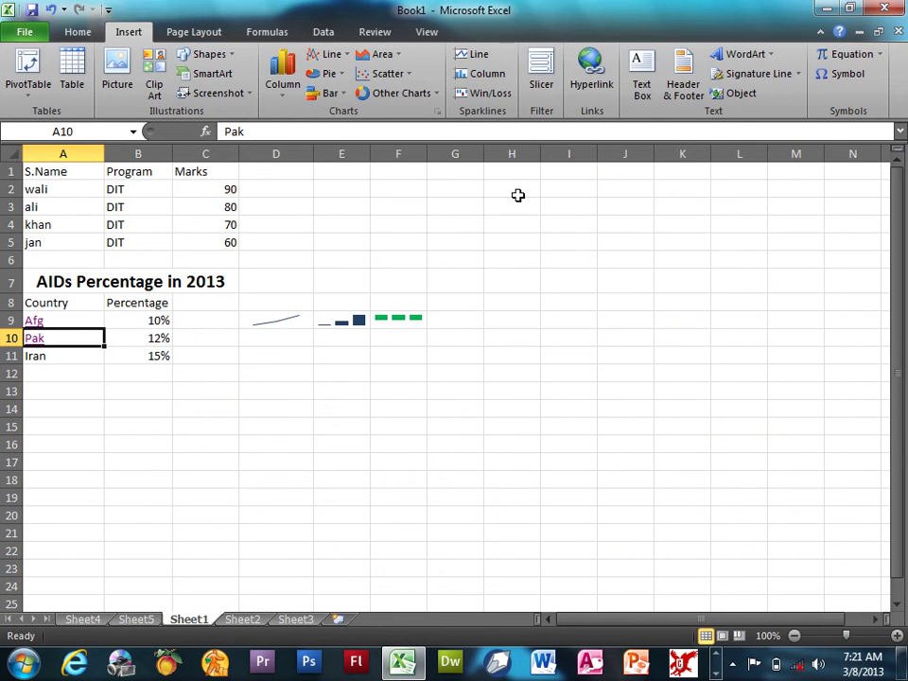
- Draw a text box spanning roughly H4 to L6
click(525, 225)
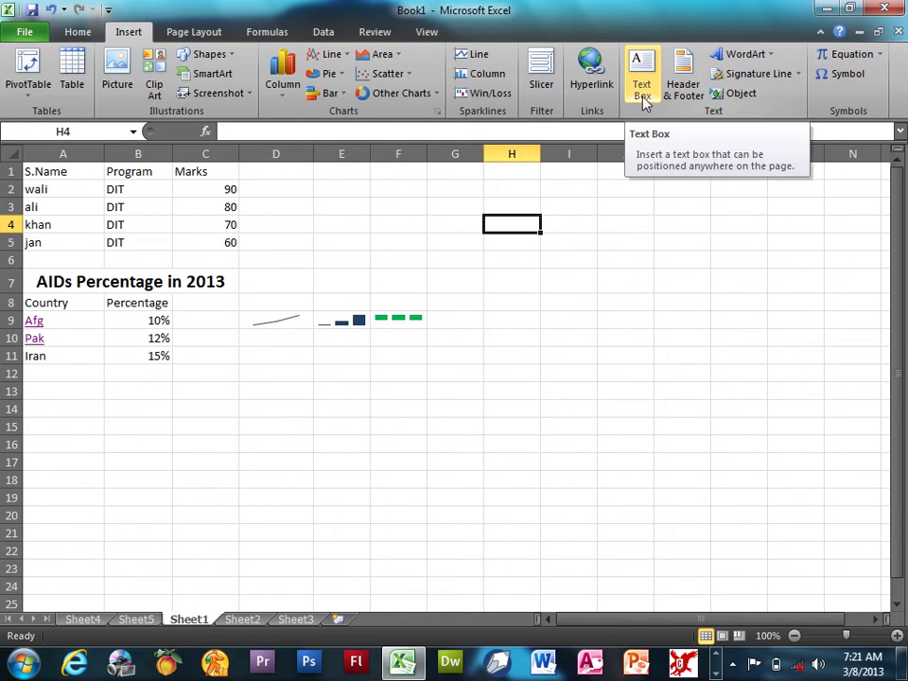
click(643, 101)
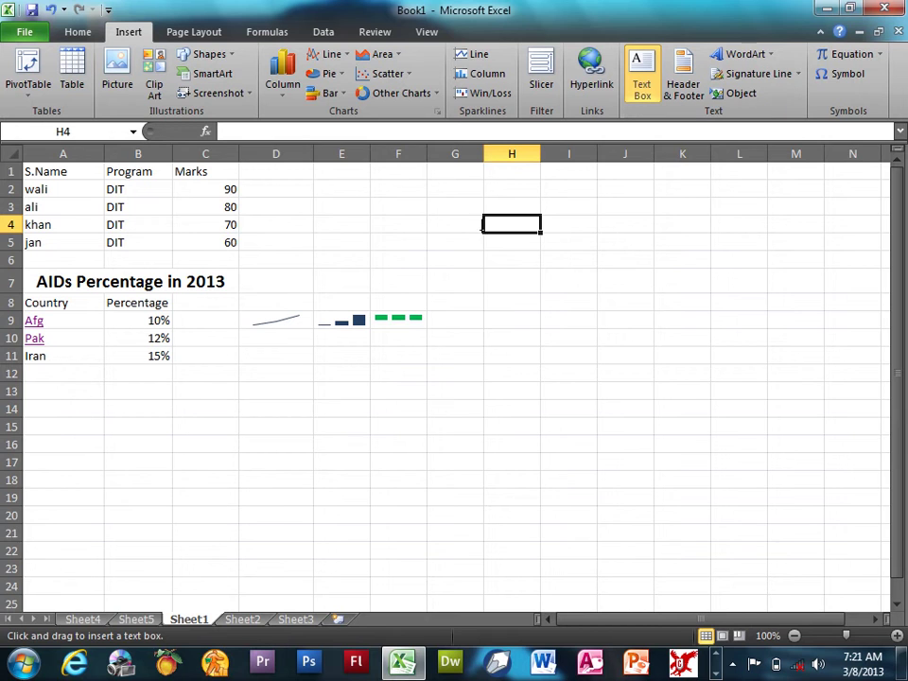
drag(483, 230, 765, 265)
text(Welcome to Afghanistan)
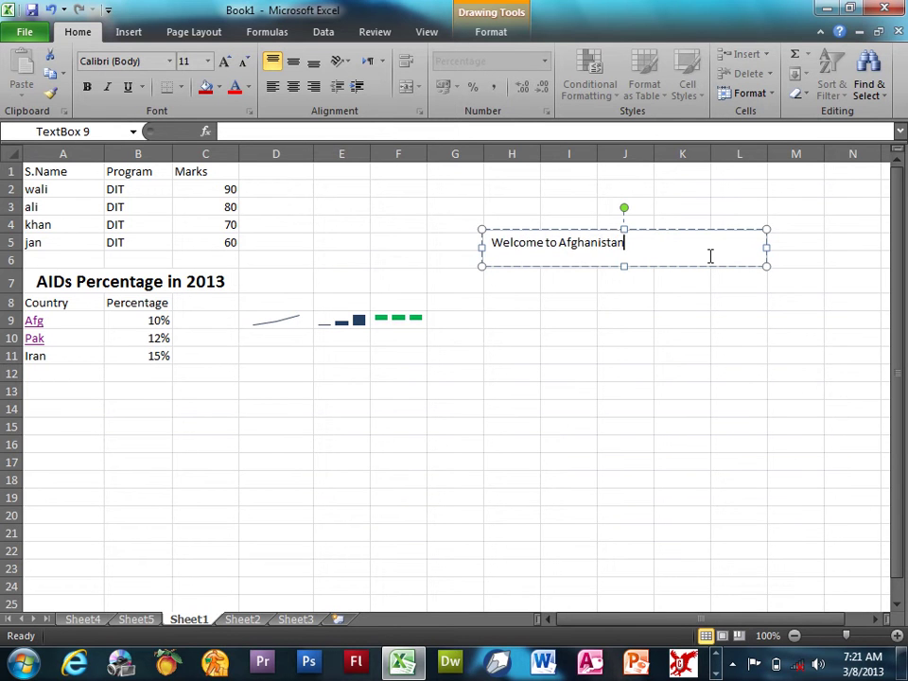
- Centre the text box wording, enlarge it to size 20, and make it bold
drag(713, 253, 492, 244)
key(ctrl+e)
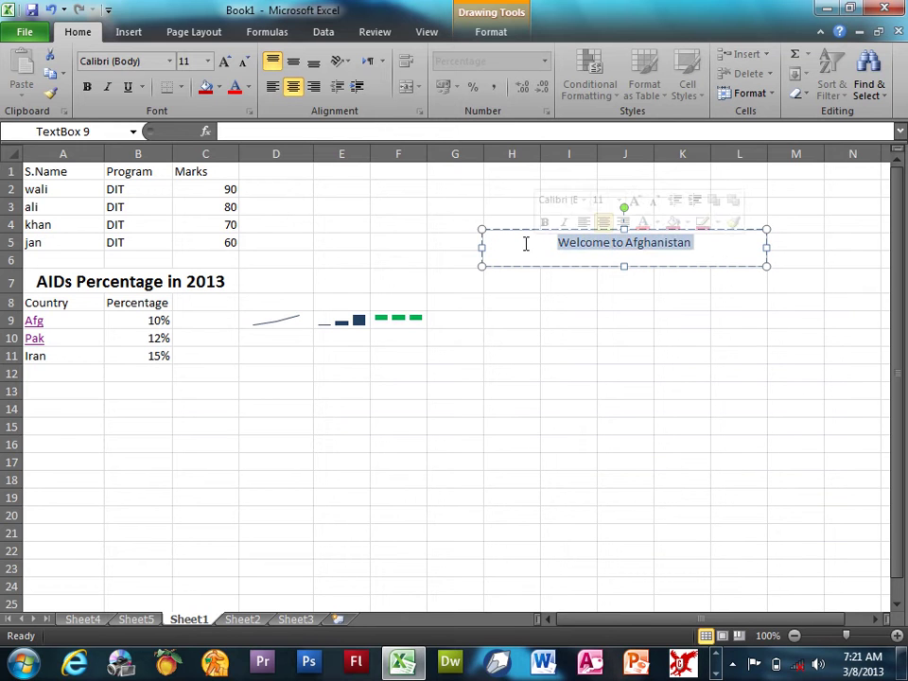
click(223, 60)
click(223, 61)
click(223, 60)
click(223, 60)
click(223, 61)
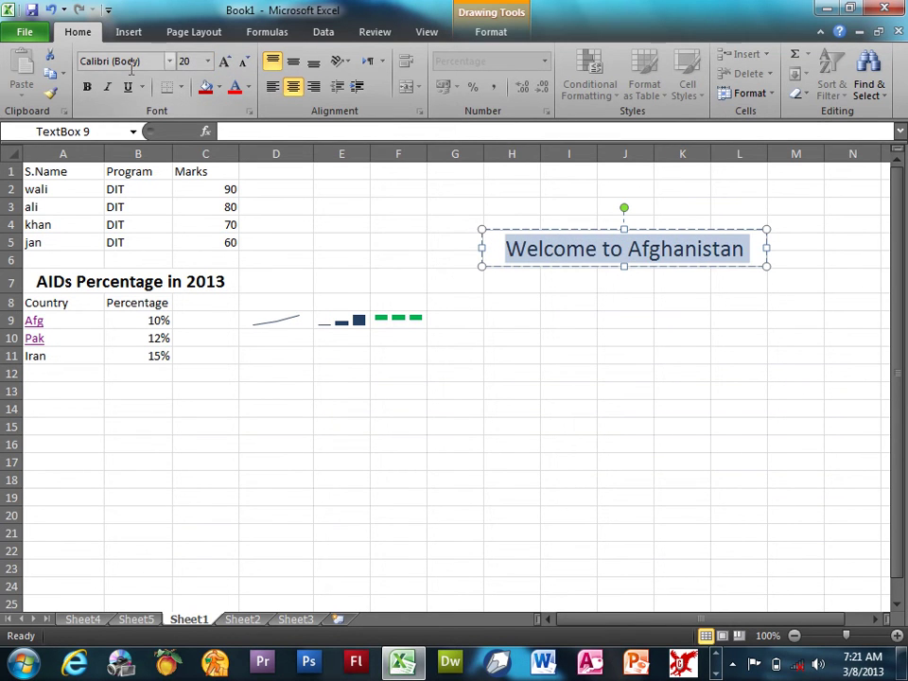
click(87, 86)
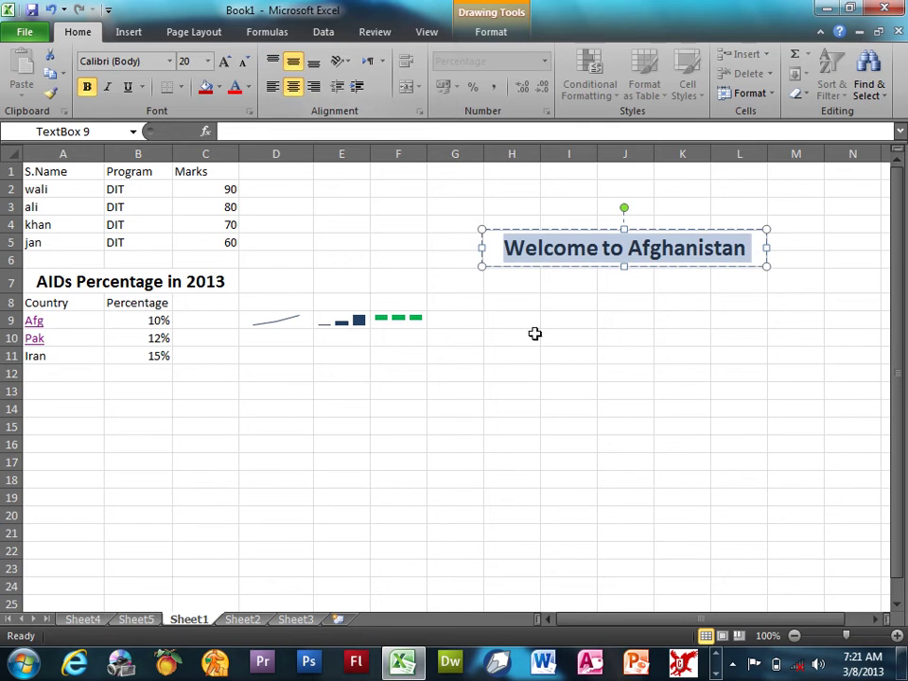
click(578, 352)
click(602, 246)
click(603, 231)
click(491, 31)
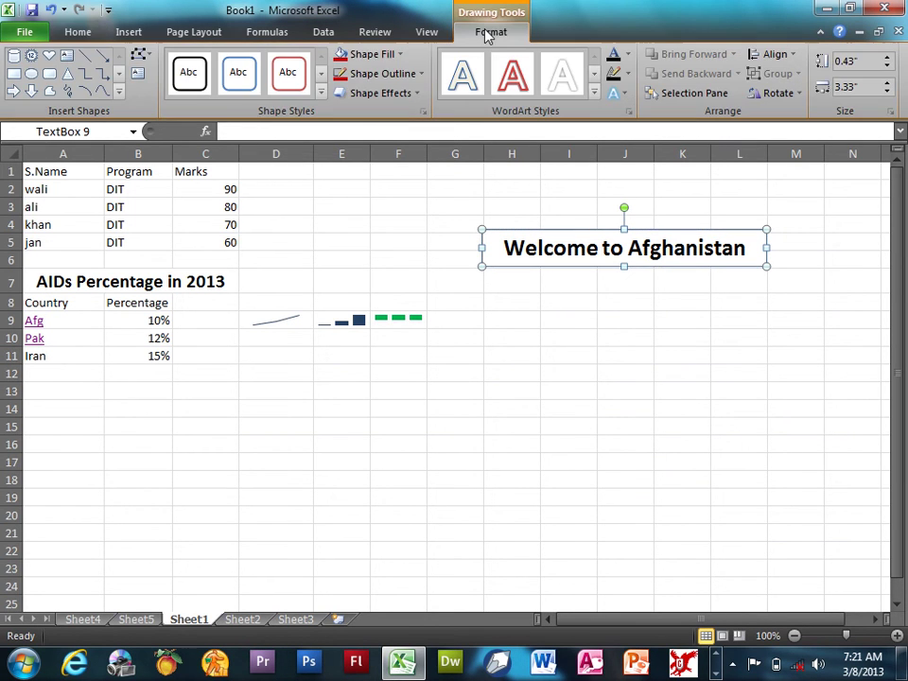
- Give the text box a black fill, orange outline and white text
click(373, 54)
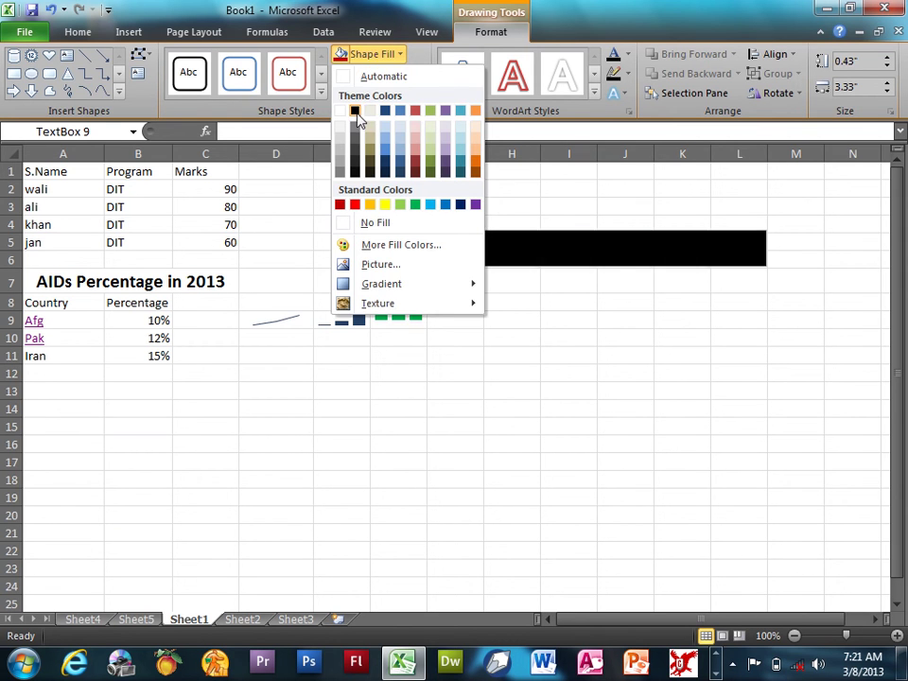
click(357, 112)
click(378, 74)
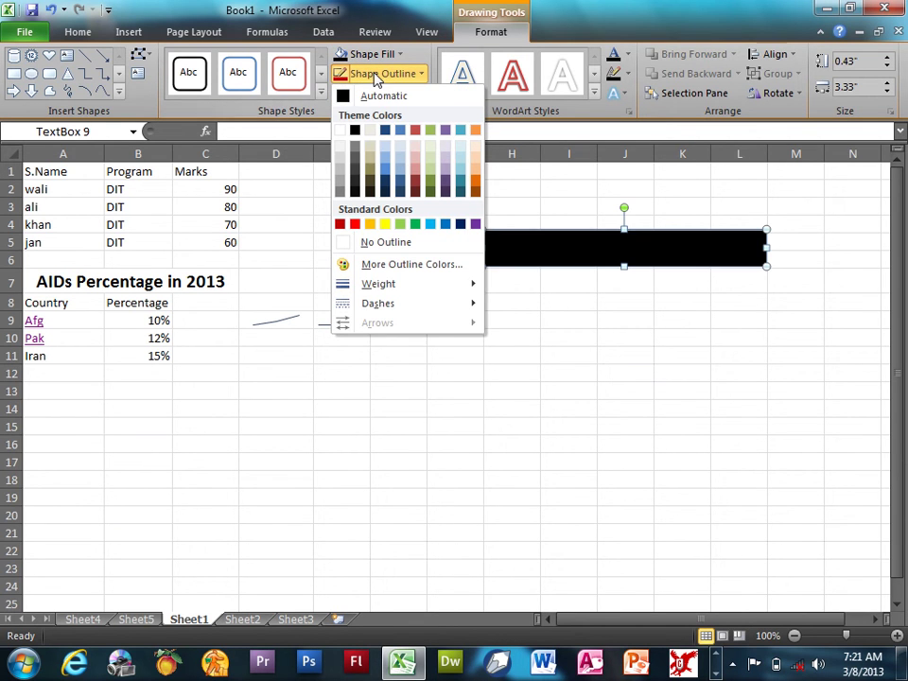
click(371, 225)
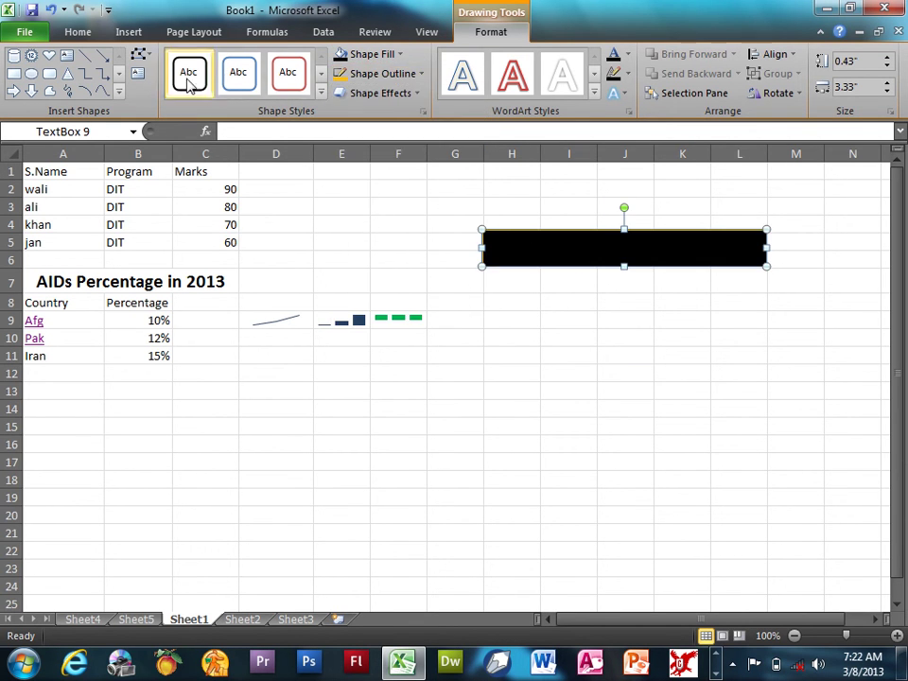
click(77, 31)
click(248, 87)
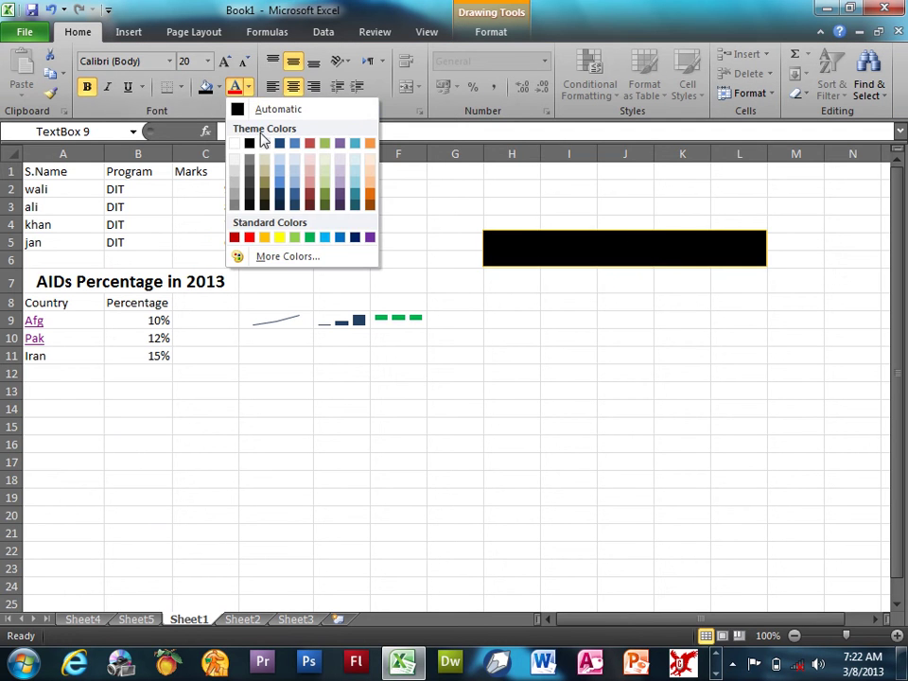
click(236, 143)
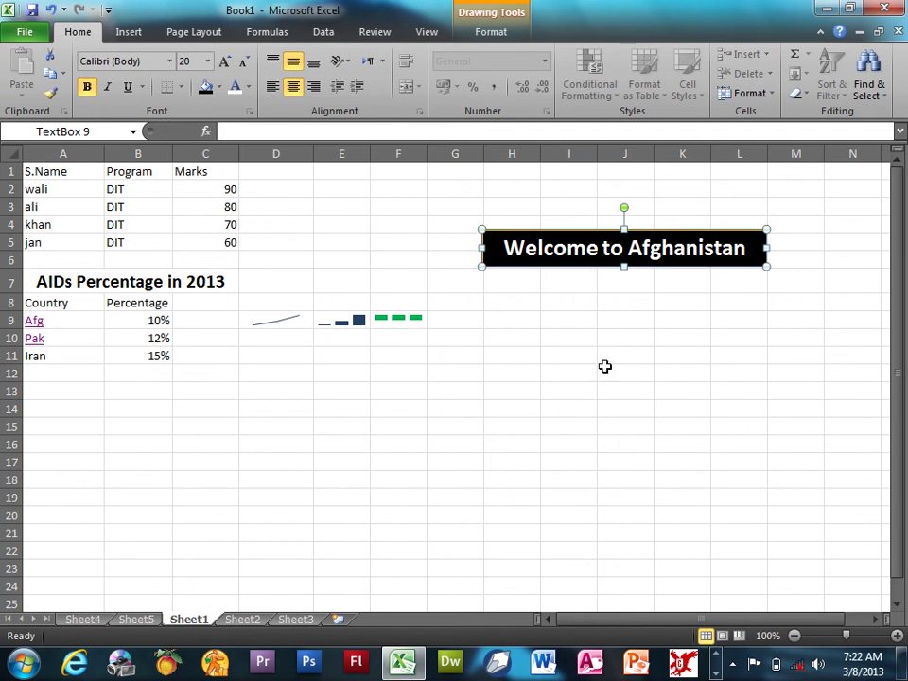
click(642, 386)
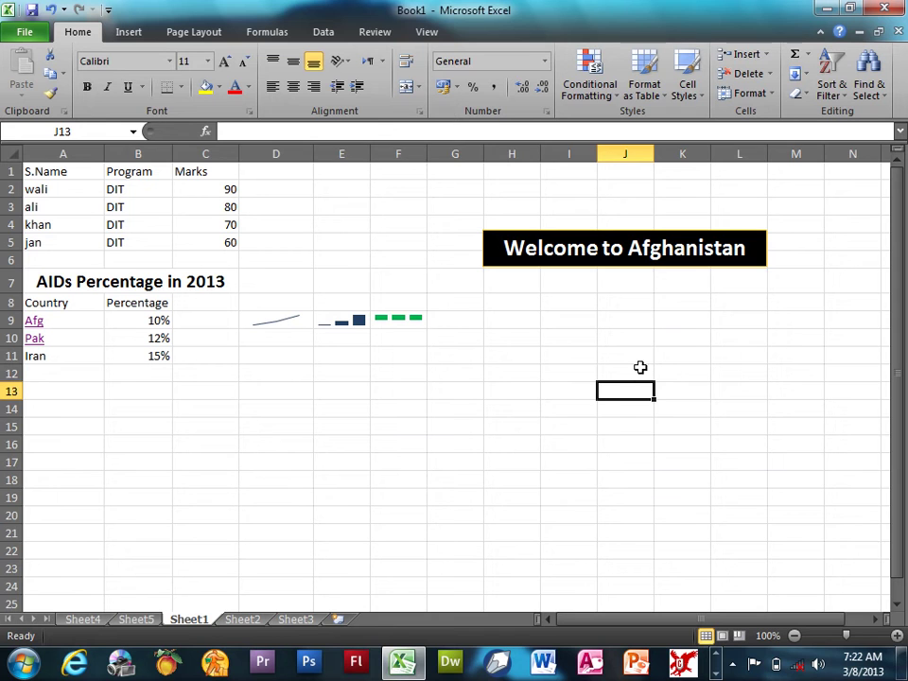
- Retitle the box 'Excel Functions and Formulas', widen it to one line, then delete it
click(641, 259)
triple_click(641, 258)
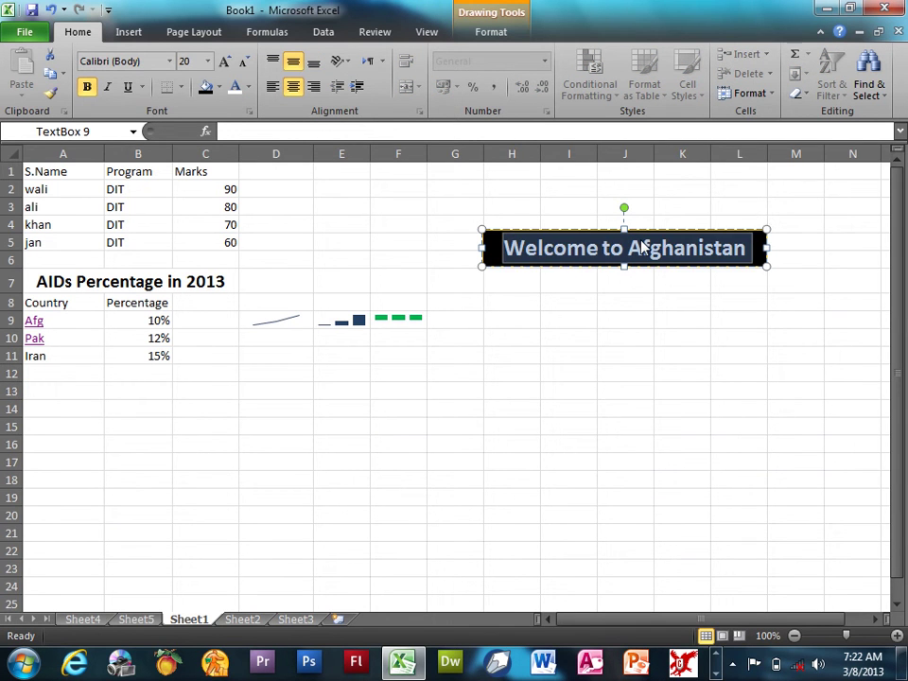
text(Excel Functions and Formulas)
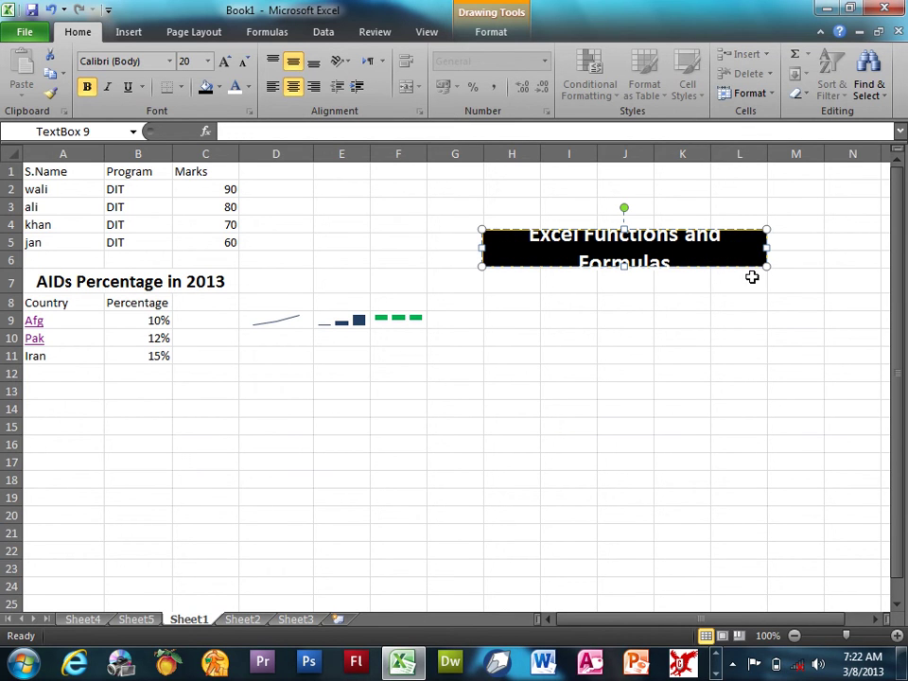
drag(766, 247, 825, 244)
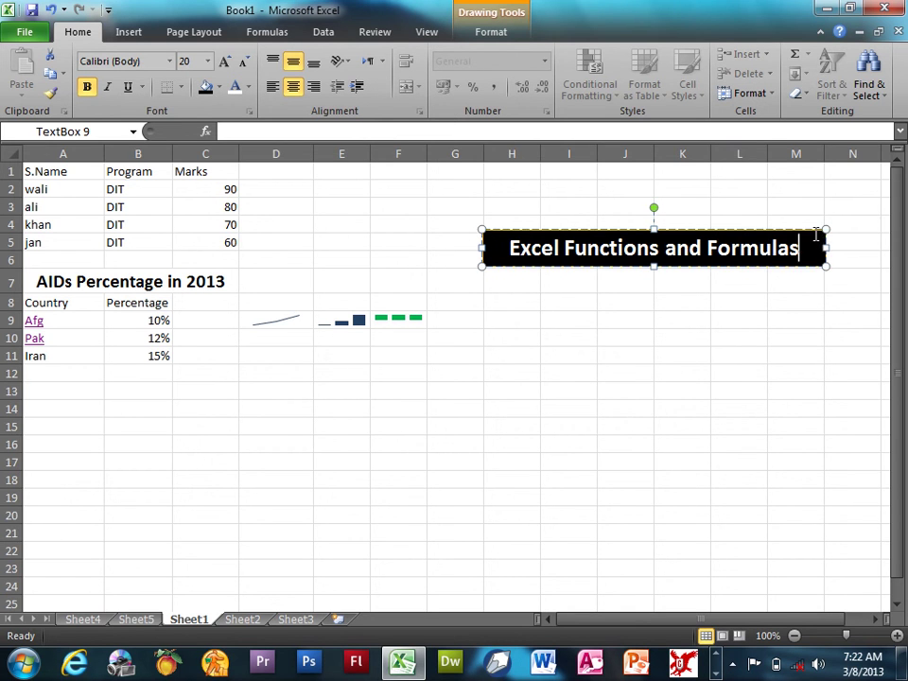
key(Delete)
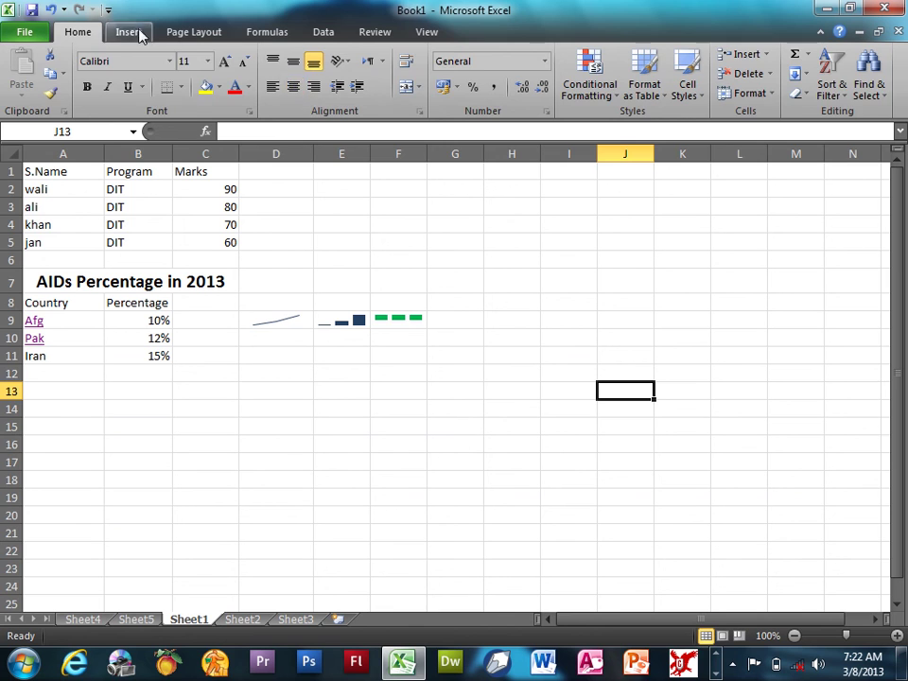
- Add the page header 'In the name of allah' and a footer 'Edited by' with the editor's name
click(137, 34)
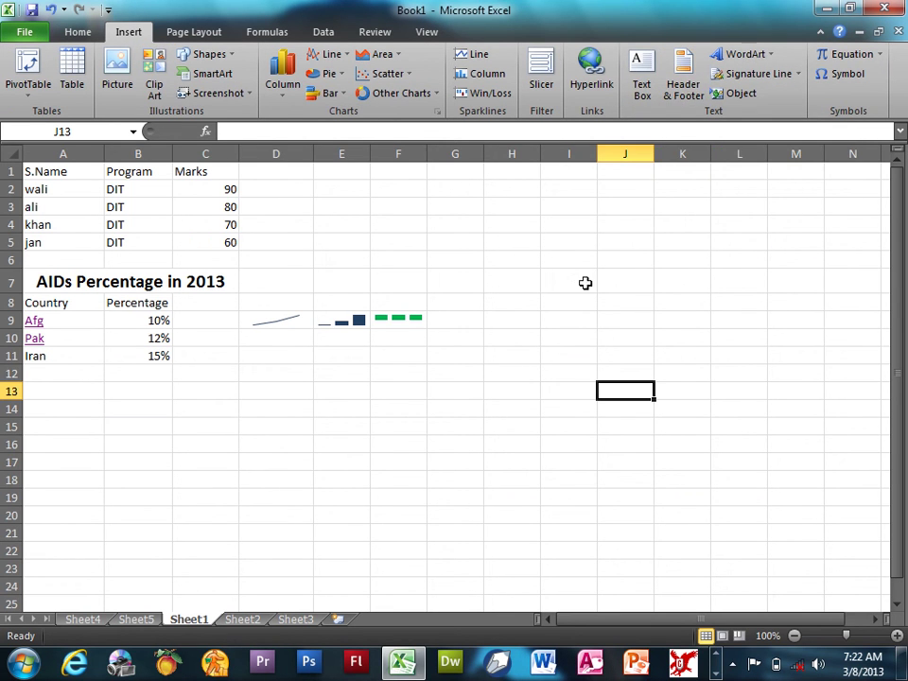
click(675, 85)
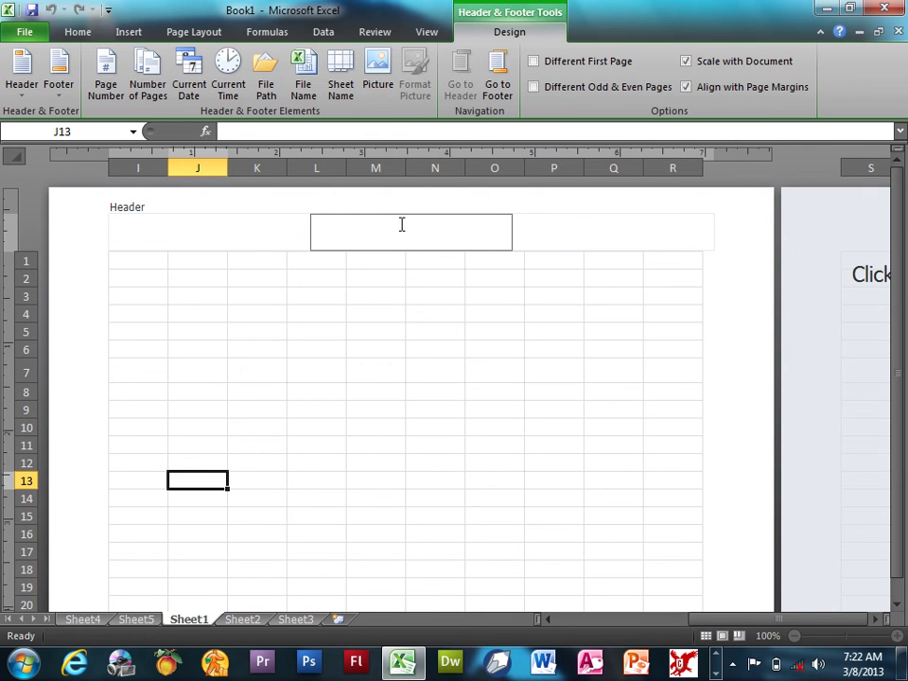
text(Inthe name of allah)
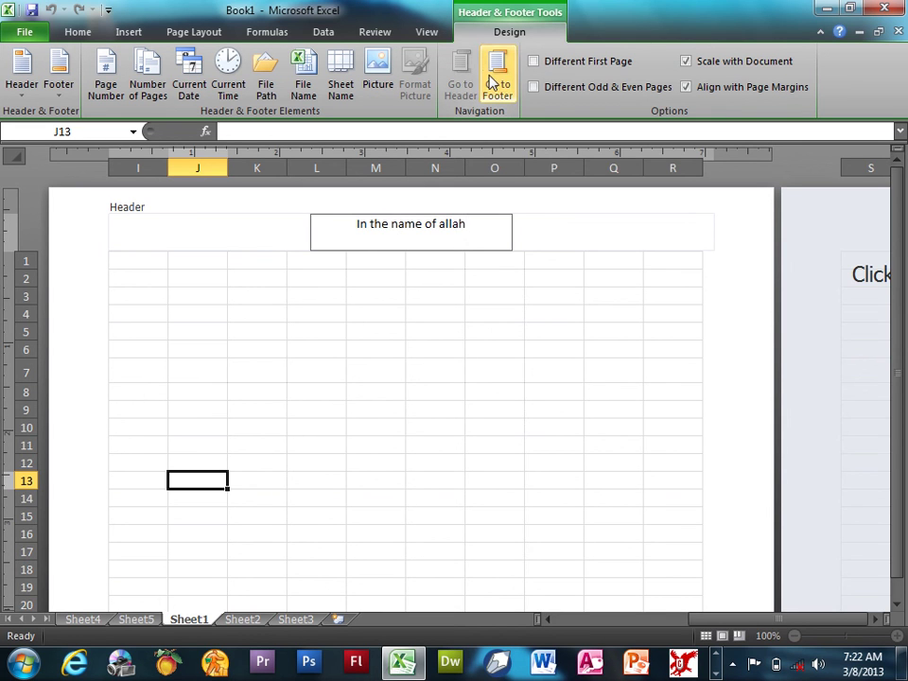
click(496, 81)
text(Edit)
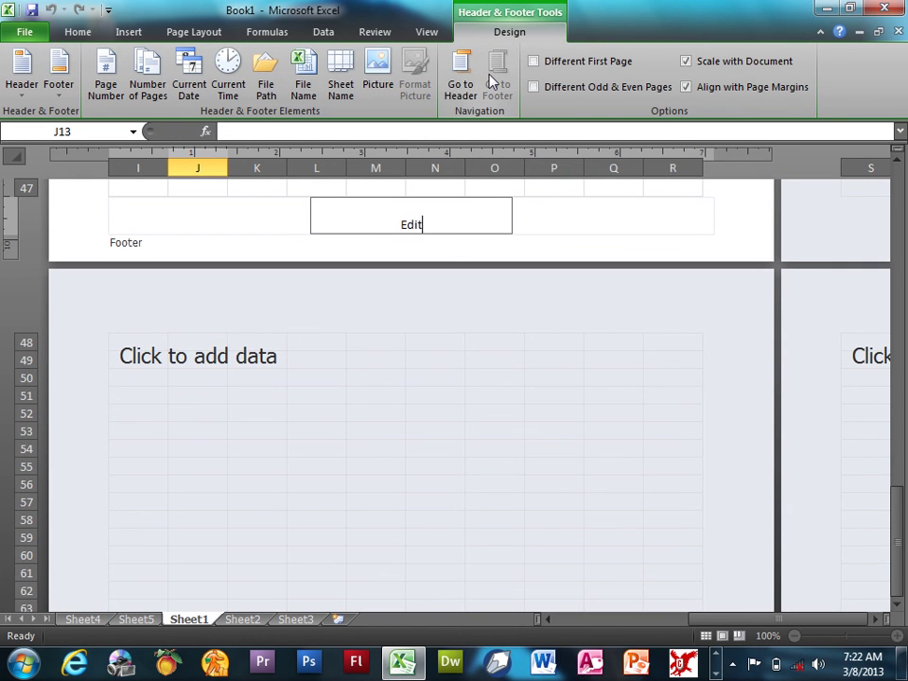
text(ed by Salam khan)
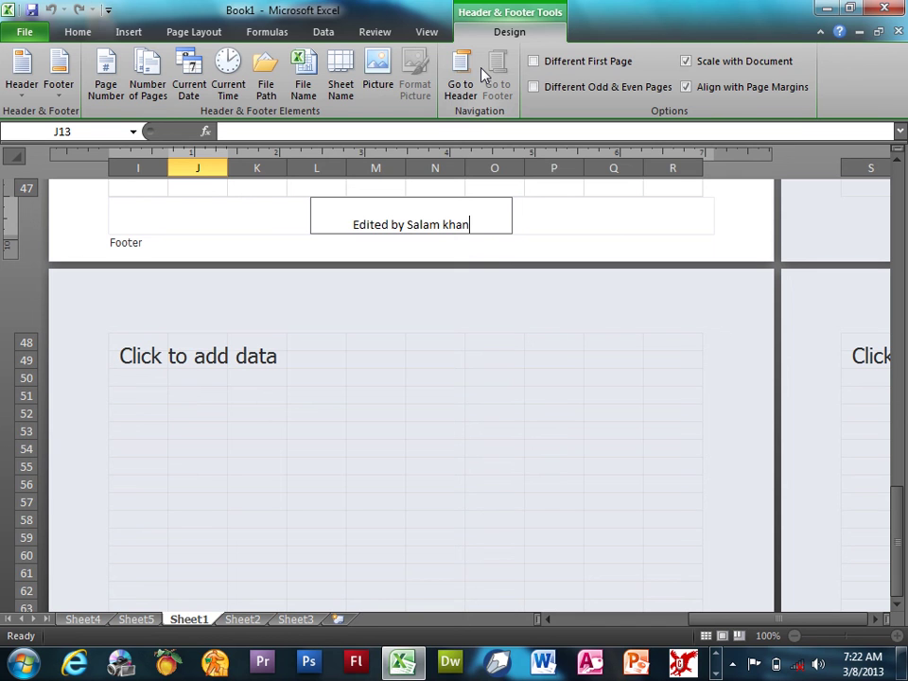
click(470, 432)
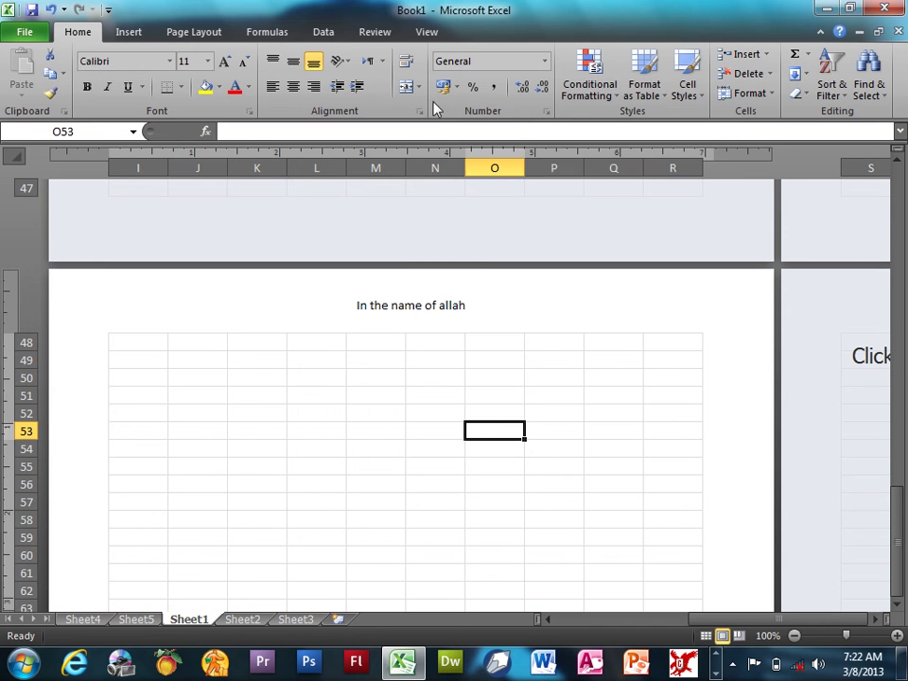
- Switch the sheet back to Normal view
scroll(436, 433, up, 5)
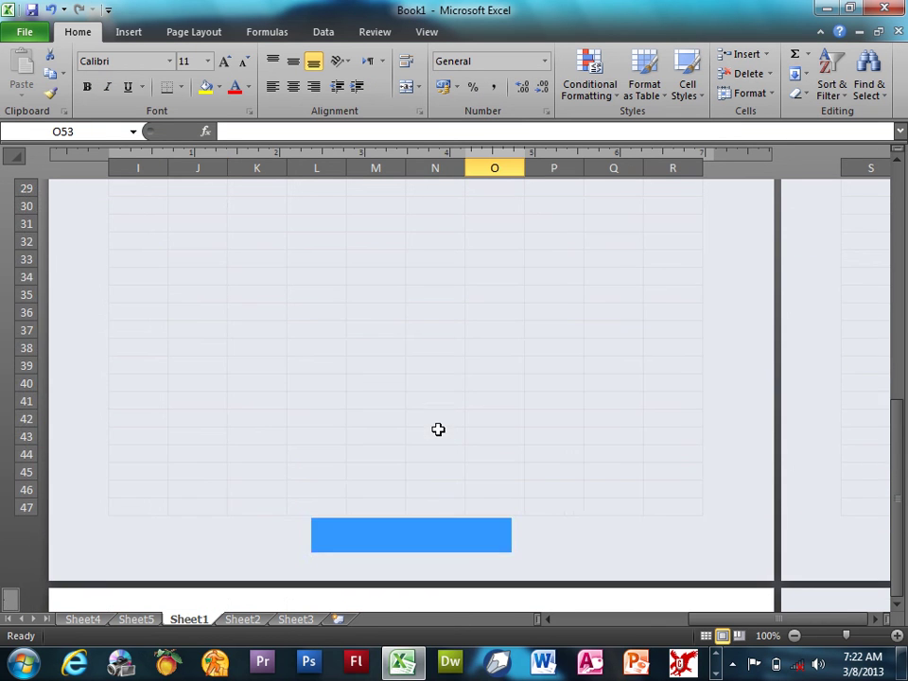
click(428, 32)
click(21, 71)
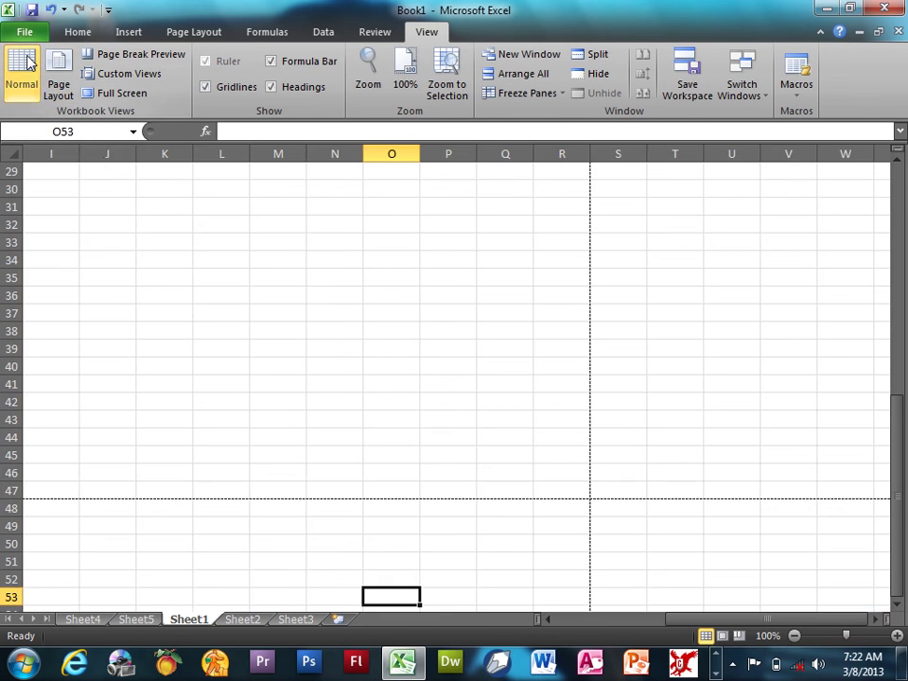
scroll(210, 346, up, 9)
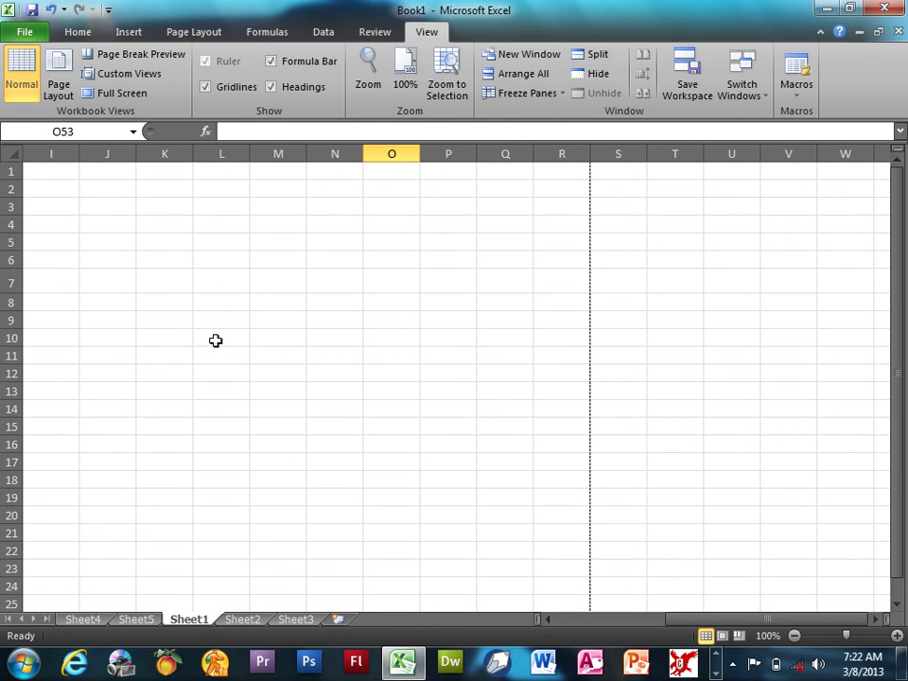
drag(767, 619, 573, 620)
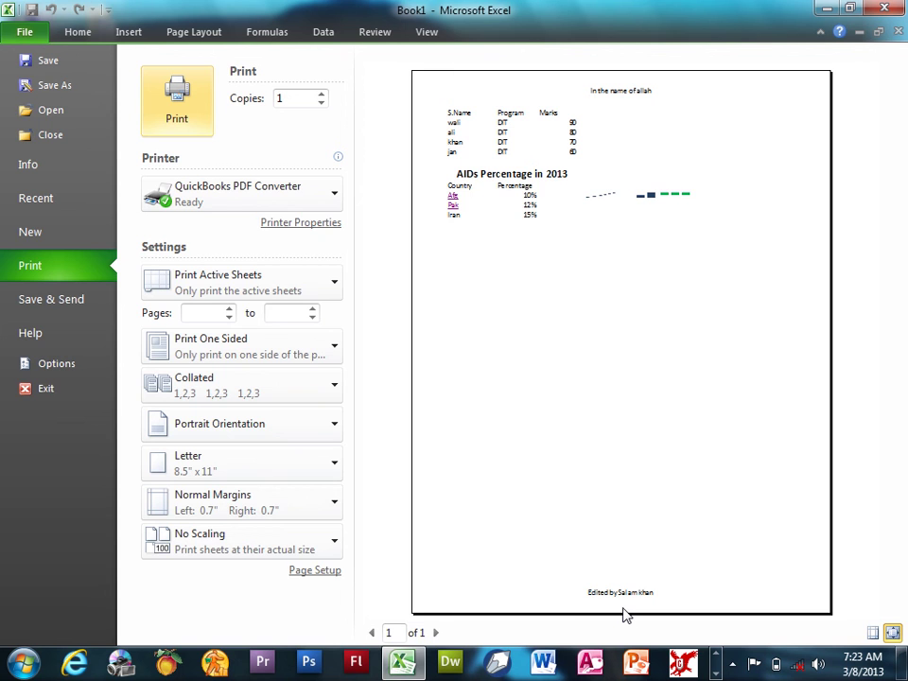
key(Escape)
click(137, 39)
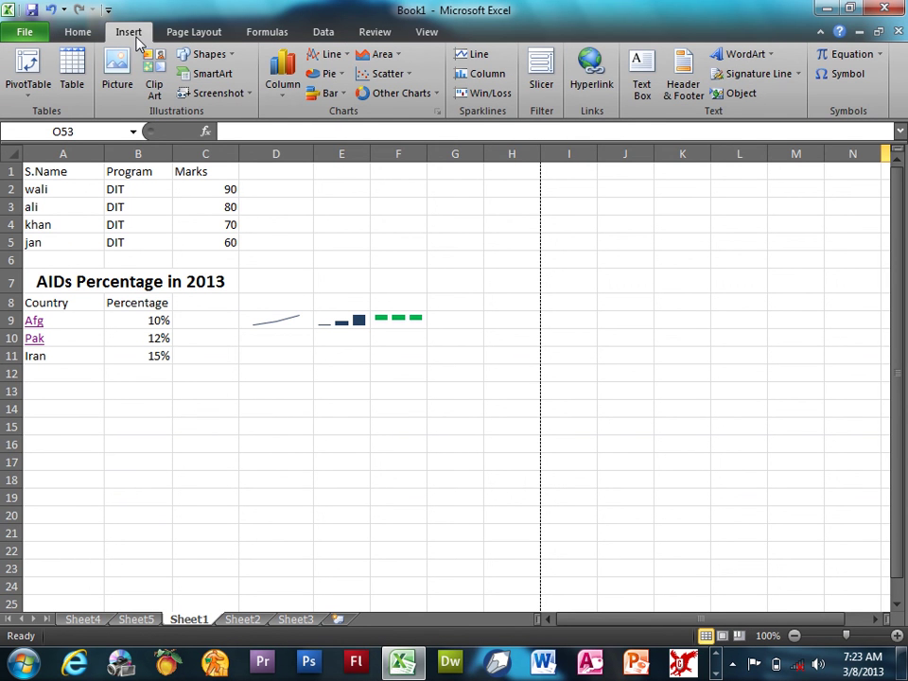
click(684, 75)
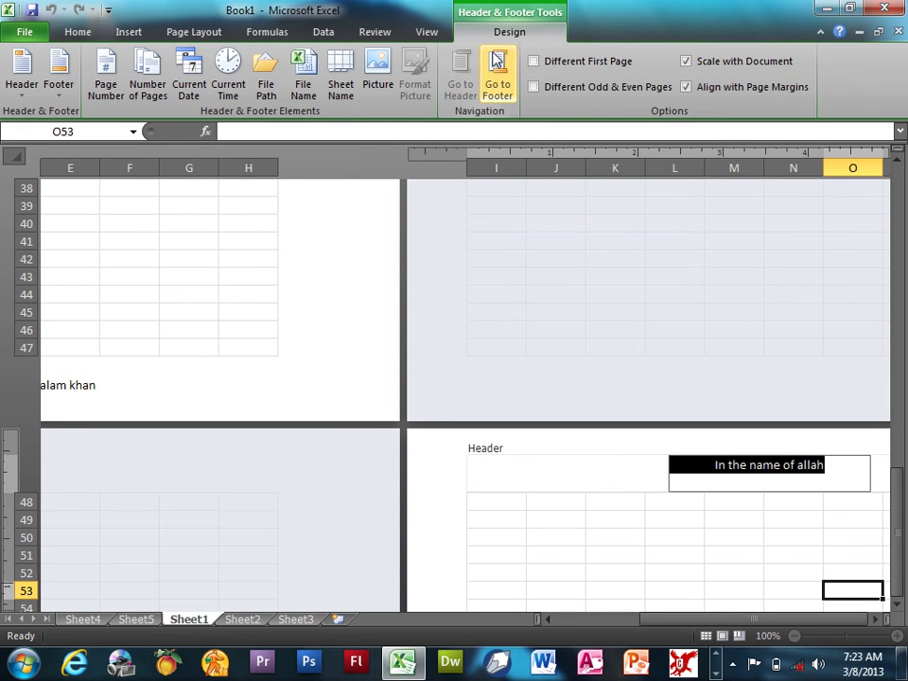
key(Escape)
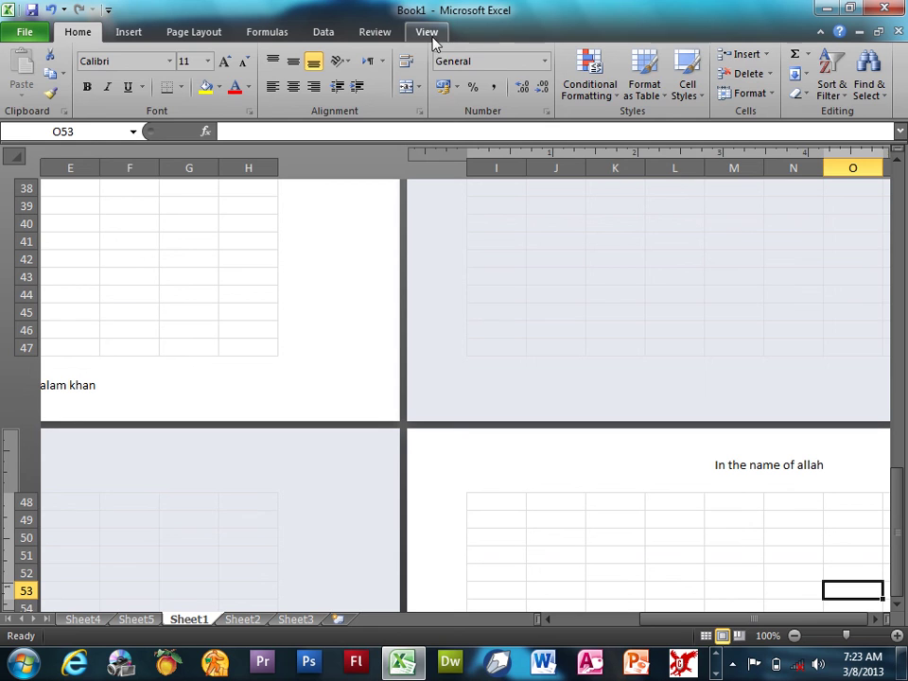
click(428, 36)
click(12, 57)
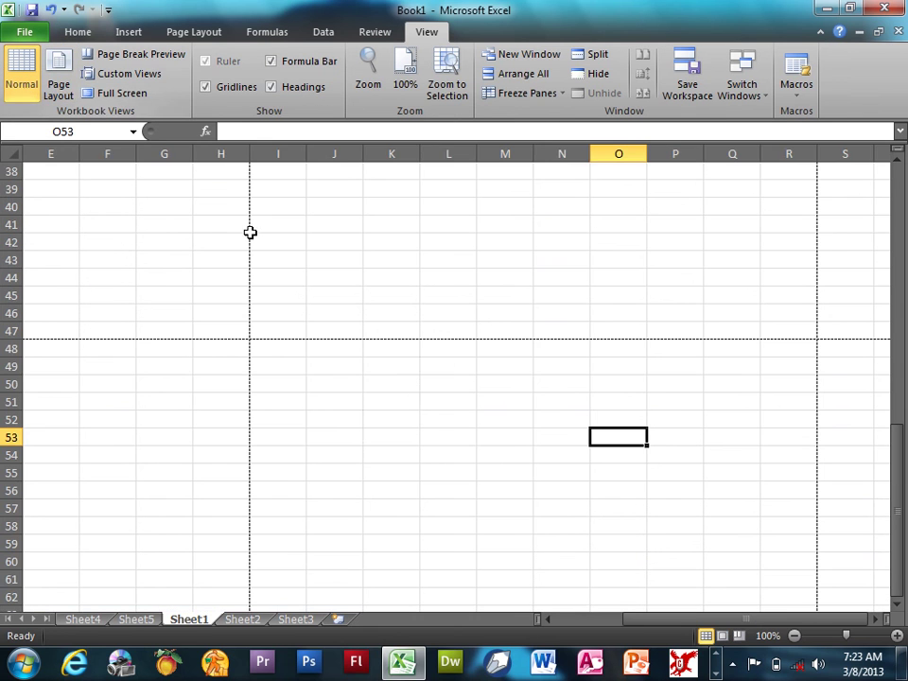